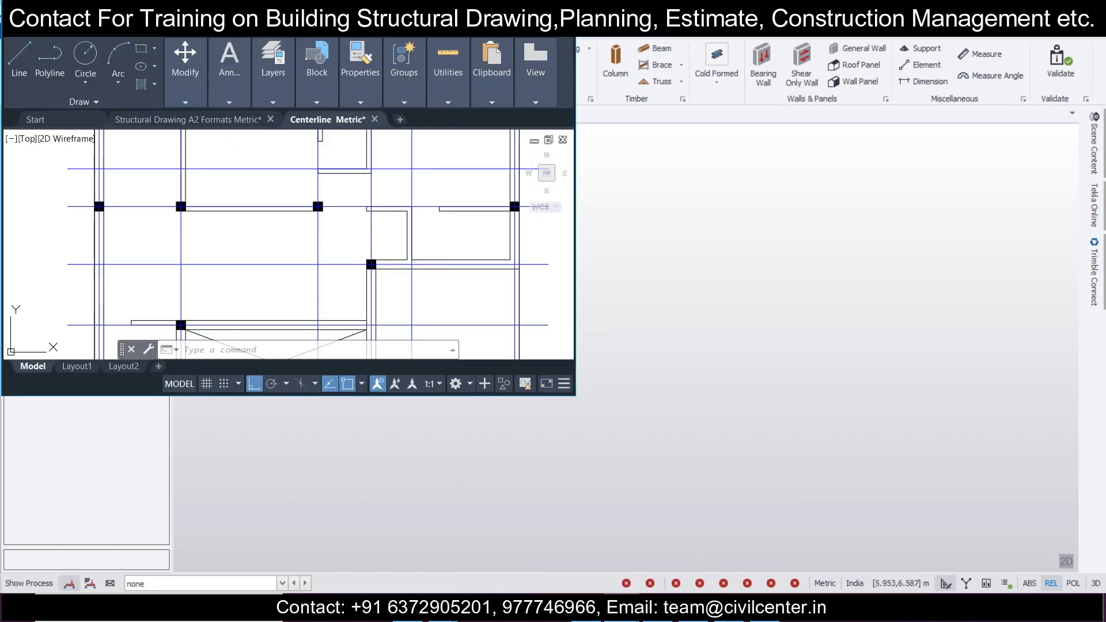
Step: Examine the walls, columns and centerlines of the whole floor plan in the Centerline Metric drawing
{"action": "scroll", "coordinate": [507, 194], "scroll_direction": "down", "scroll_amount": 3}
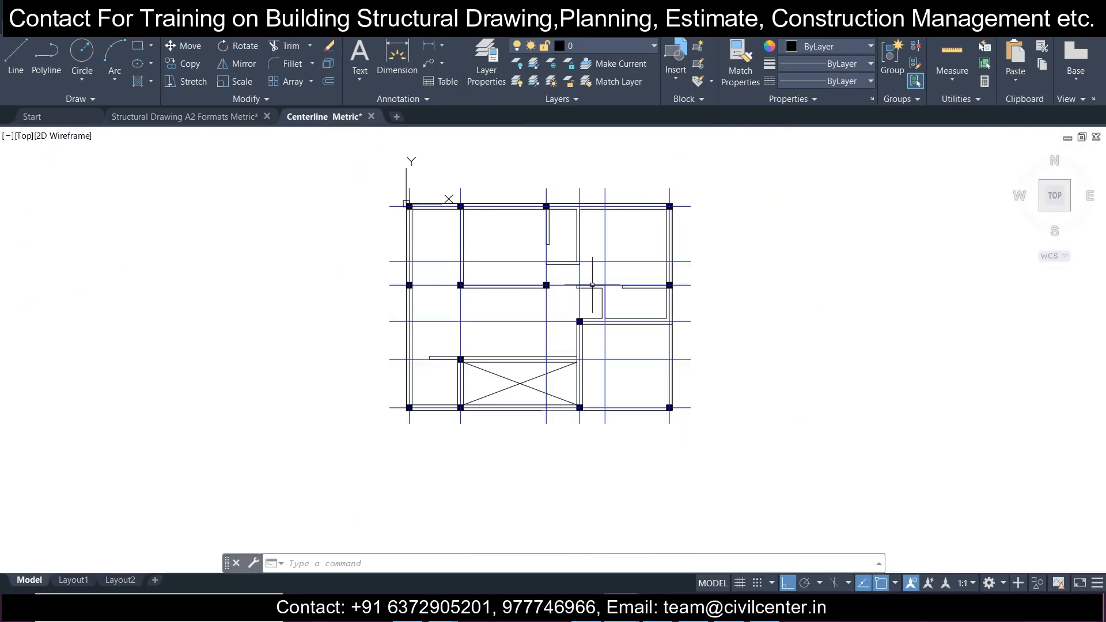
{"action": "left_click", "coordinate": [325, 149]}
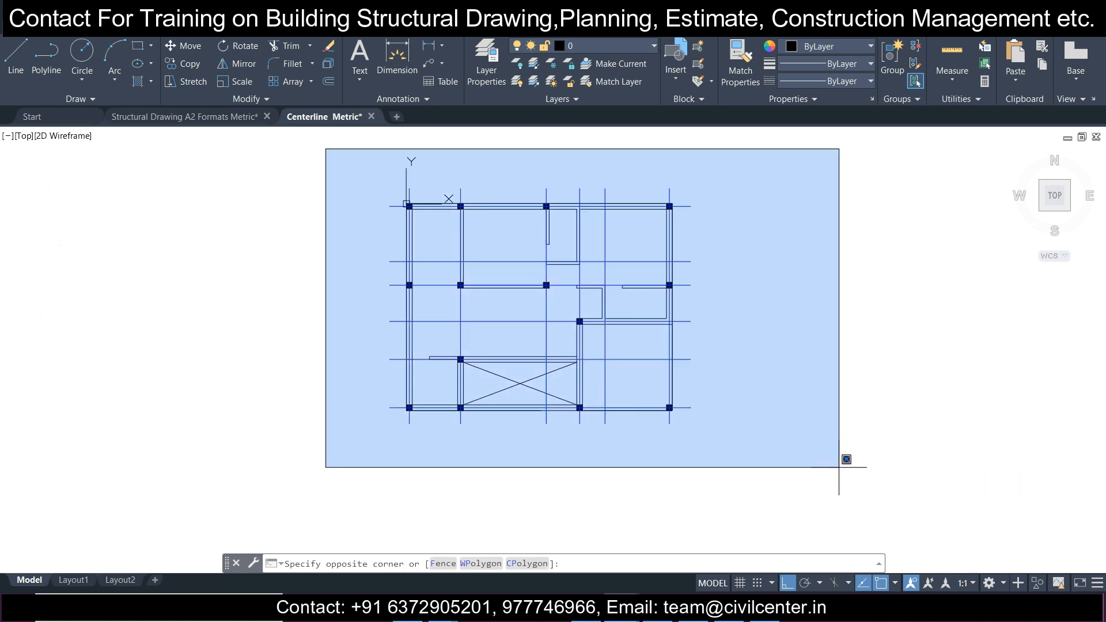
{"action": "left_click", "coordinate": [839, 467]}
{"action": "key", "text": "Escape"}
{"action": "scroll", "coordinate": [716, 272], "scroll_direction": "up", "scroll_amount": 1}
{"action": "scroll", "coordinate": [708, 274], "scroll_direction": "down", "scroll_amount": 1}
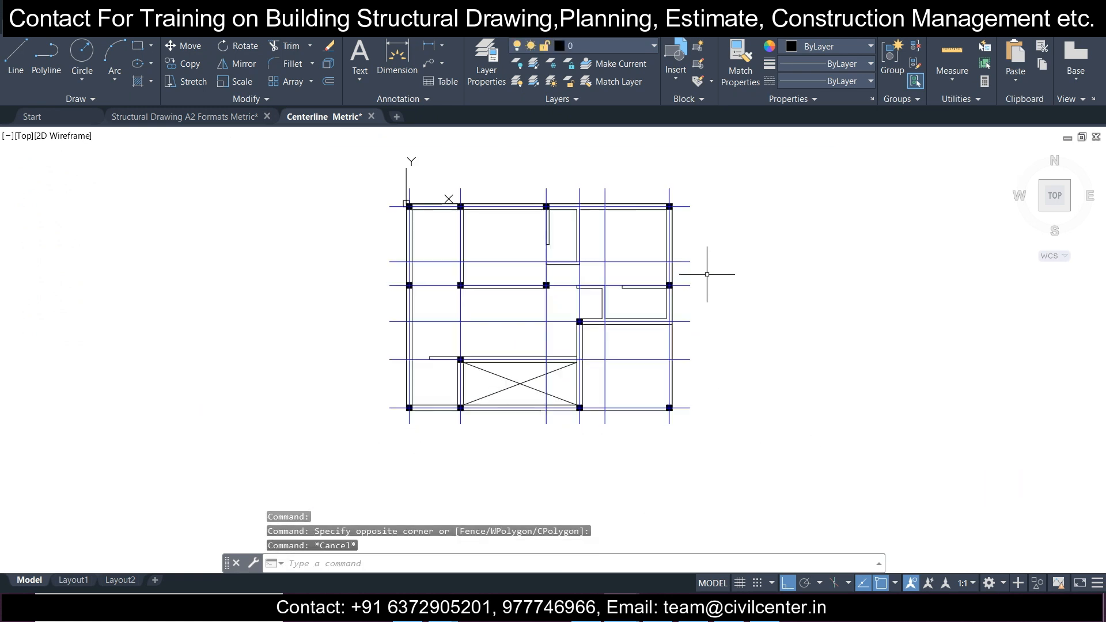
{"action": "mouse_move", "coordinate": [601, 262]}
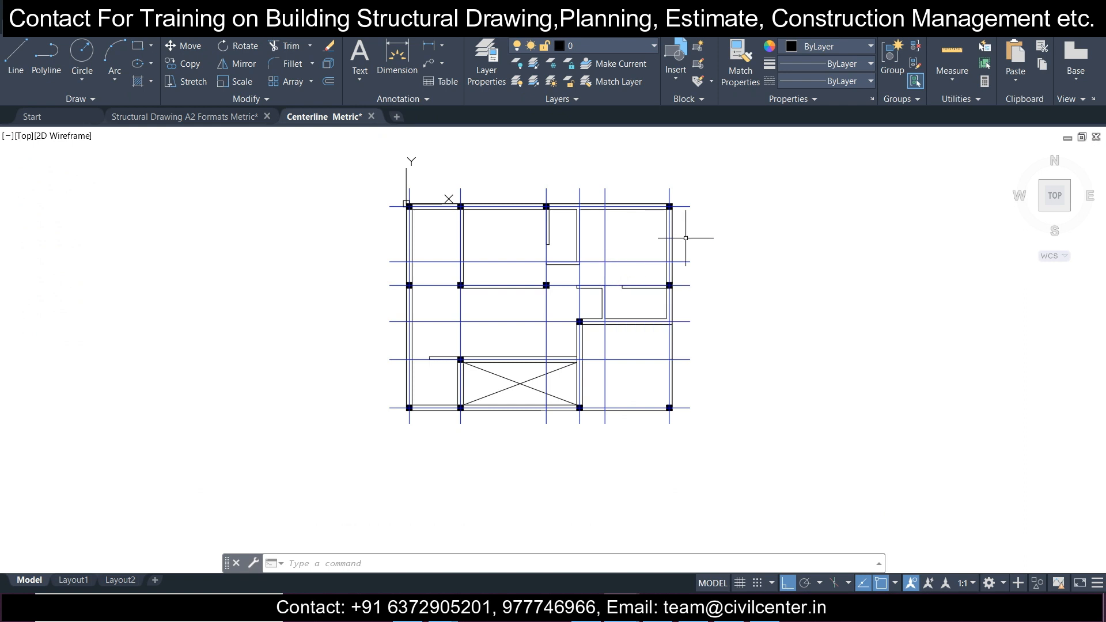
{"action": "middle_click_drag", "start_coordinate": [686, 240], "coordinate": [682, 266]}
{"action": "scroll", "coordinate": [622, 280], "scroll_direction": "up", "scroll_amount": 2}
{"action": "scroll", "coordinate": [630, 271], "scroll_direction": "down", "scroll_amount": 2}
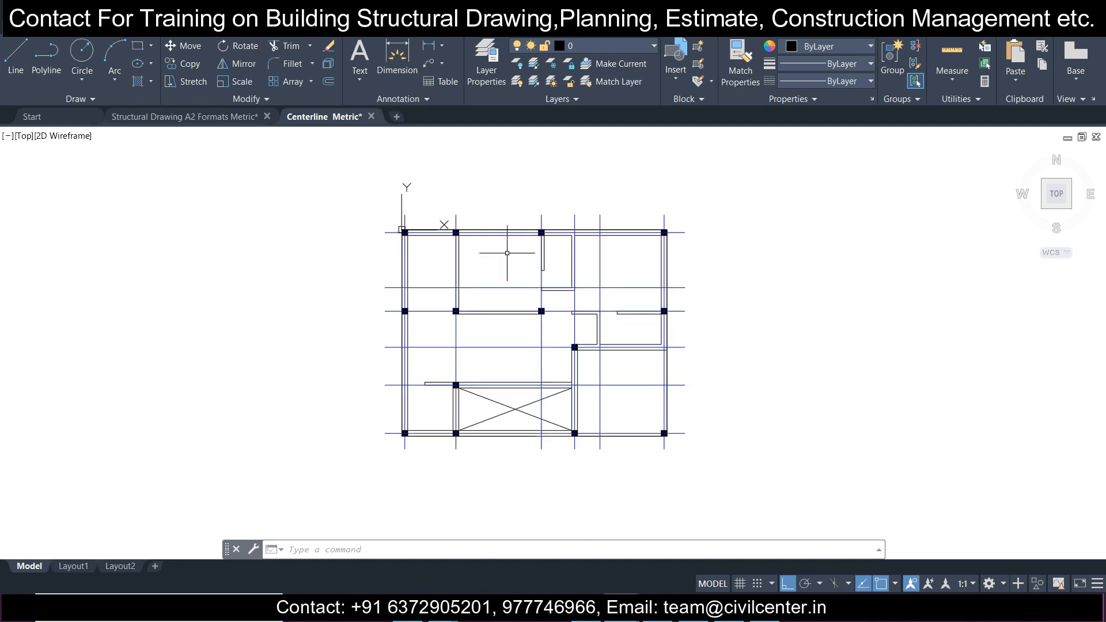
{"action": "left_click", "coordinate": [345, 187]}
{"action": "left_click", "coordinate": [780, 467]}
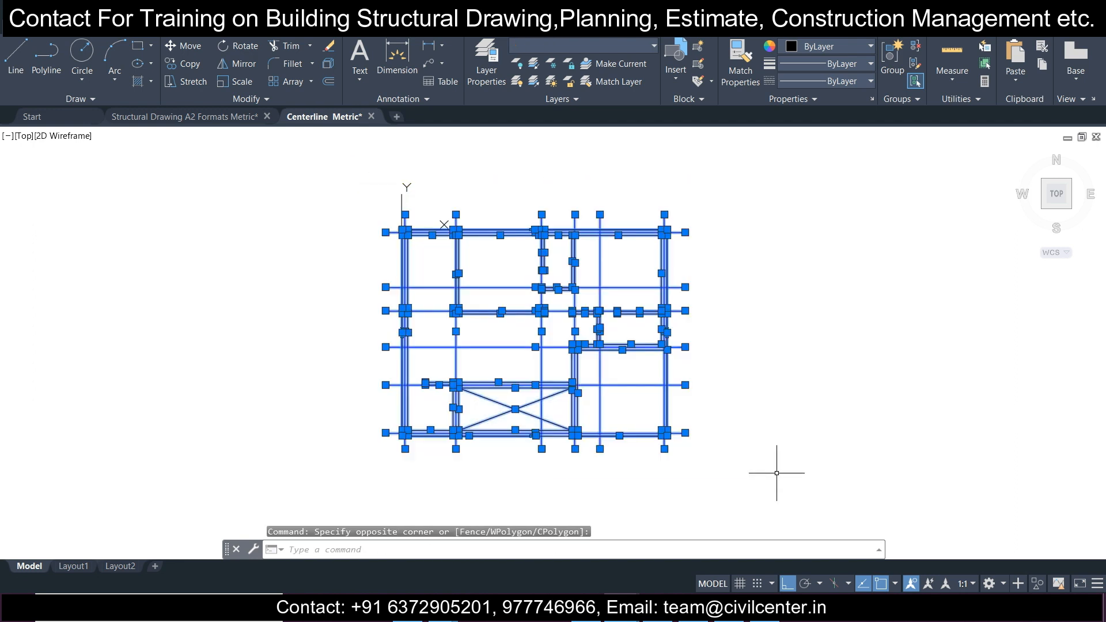
{"action": "key", "text": "Escape"}
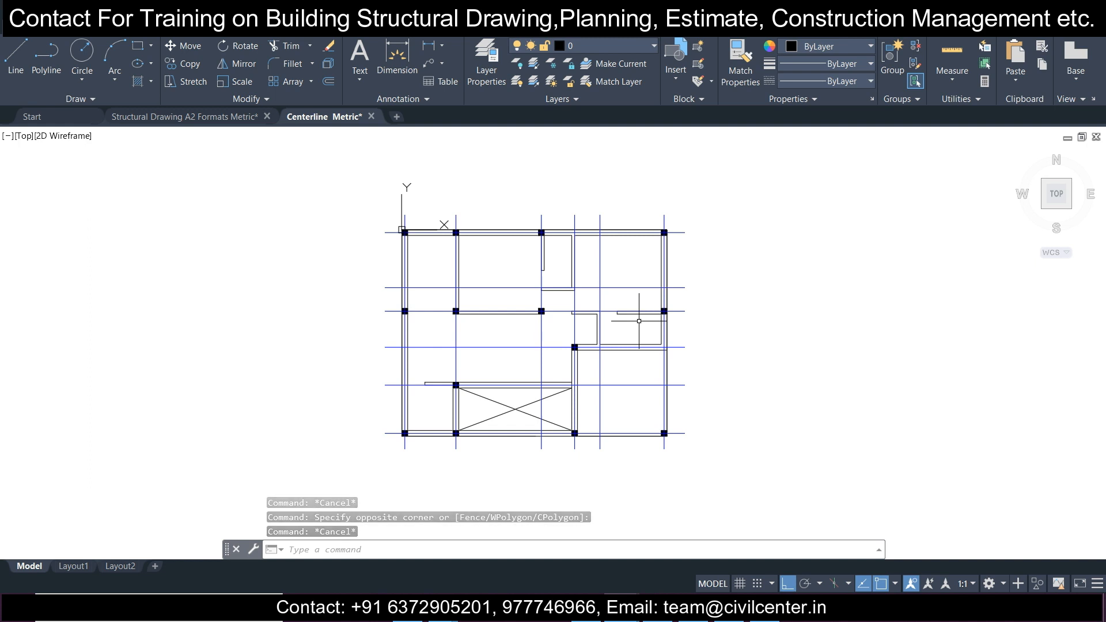
{"action": "middle_click_drag", "start_coordinate": [623, 332], "coordinate": [626, 337]}
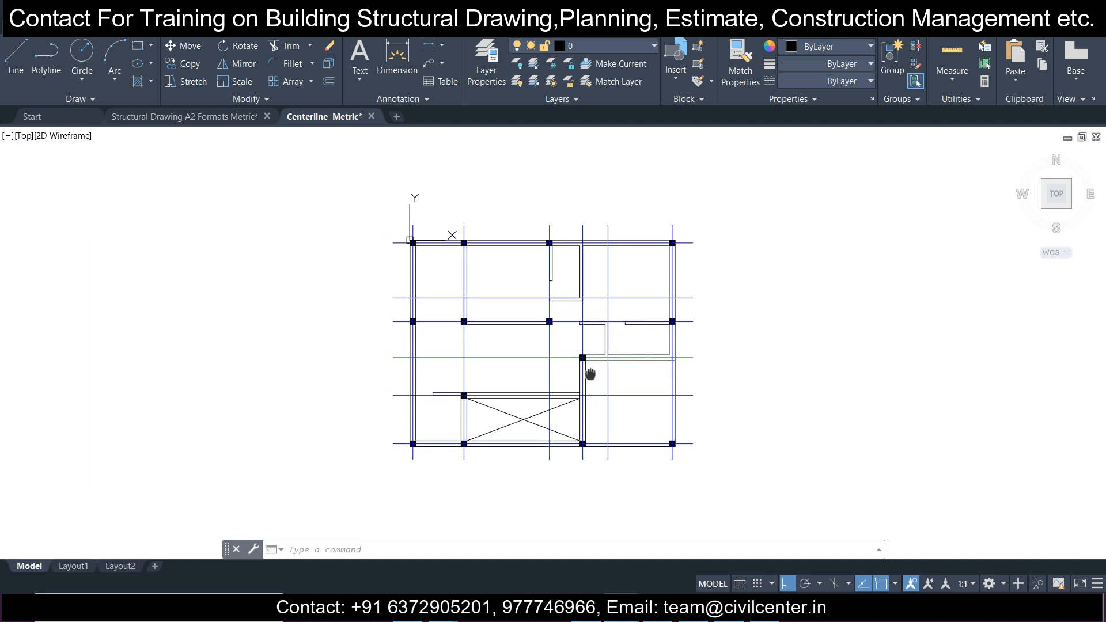
{"action": "middle_click_drag", "start_coordinate": [586, 368], "coordinate": [612, 362]}
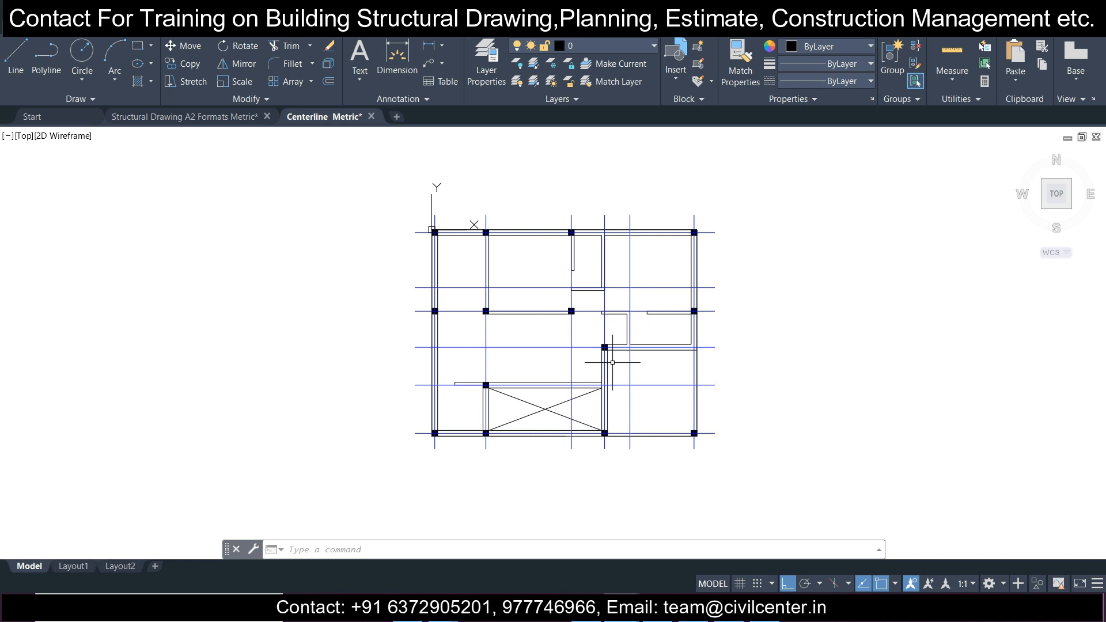
{"action": "scroll", "coordinate": [612, 362], "scroll_direction": "up", "scroll_amount": 2}
{"action": "scroll", "coordinate": [612, 362], "scroll_direction": "down", "scroll_amount": 2}
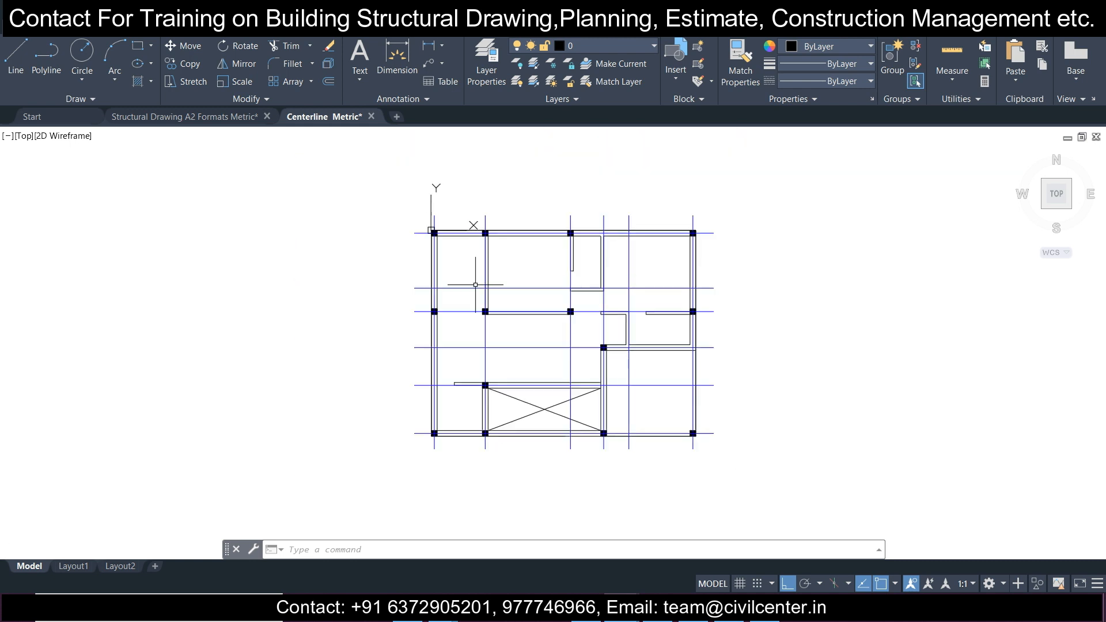
{"action": "left_click", "coordinate": [354, 167]}
{"action": "left_click", "coordinate": [800, 487]}
{"action": "key", "text": "Escape"}
{"action": "left_click", "coordinate": [814, 491]}
{"action": "left_click", "coordinate": [370, 166]}
{"action": "key", "text": "Escape"}
{"action": "left_click", "coordinate": [368, 169]}
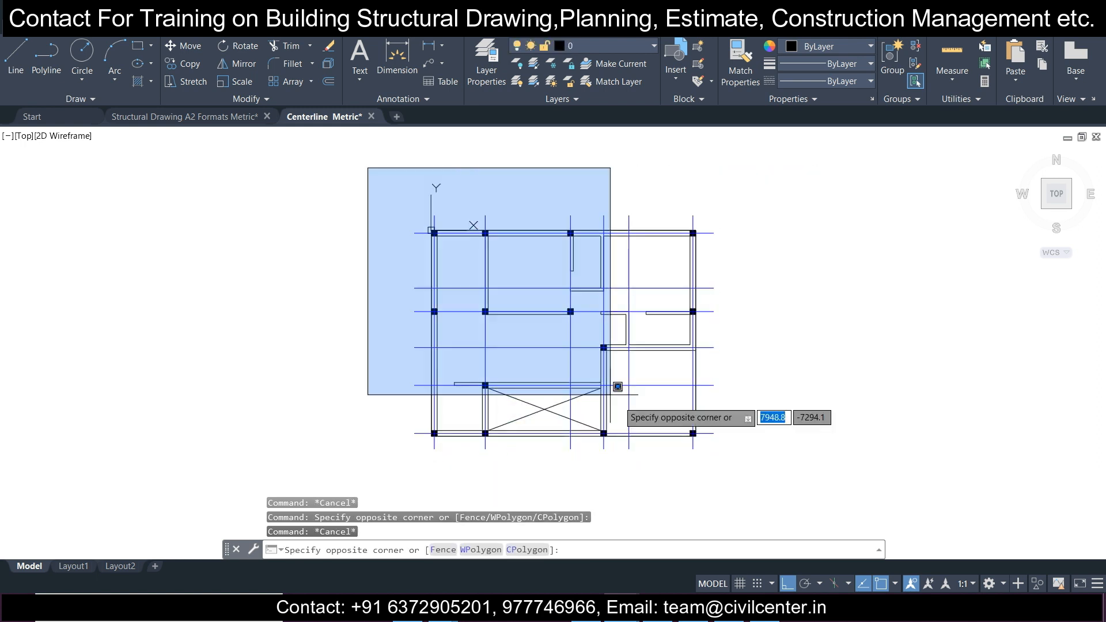
{"action": "left_click", "coordinate": [738, 490]}
{"action": "key", "text": "Escape"}
{"action": "left_click", "coordinate": [758, 485]}
{"action": "left_click", "coordinate": [254, 154]}
{"action": "key", "text": "Escape"}
{"action": "left_click", "coordinate": [252, 154]}
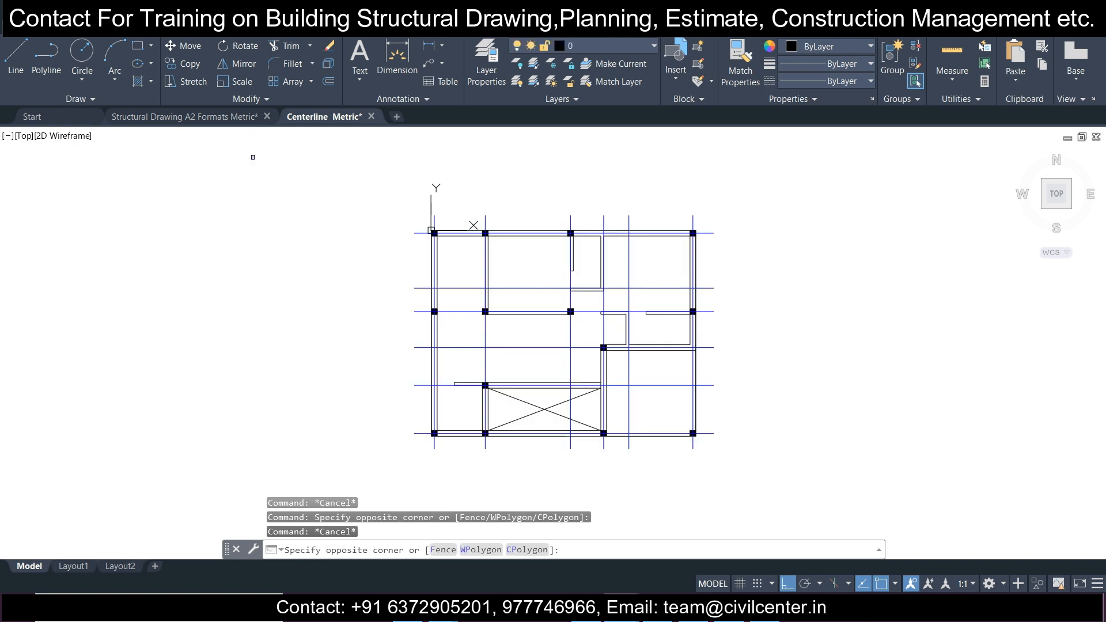
{"action": "left_click", "coordinate": [717, 481]}
{"action": "key", "text": "Escape"}
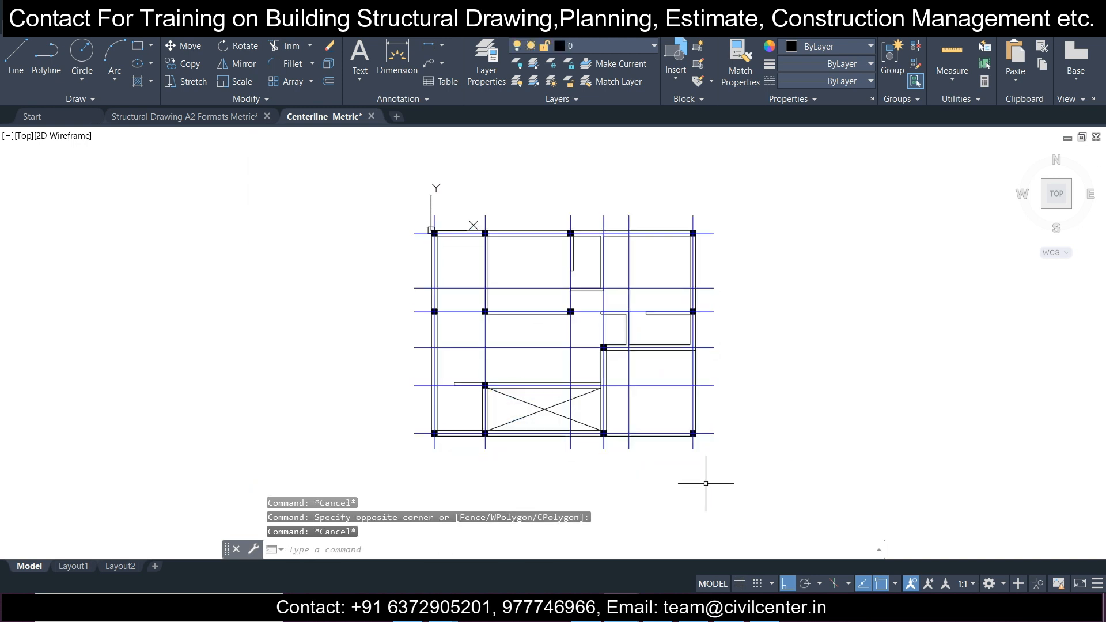
Step: Inspect the column positions and the centerlines through them more closely on the floor plan
{"action": "middle_click_drag", "start_coordinate": [822, 457], "coordinate": [778, 463]}
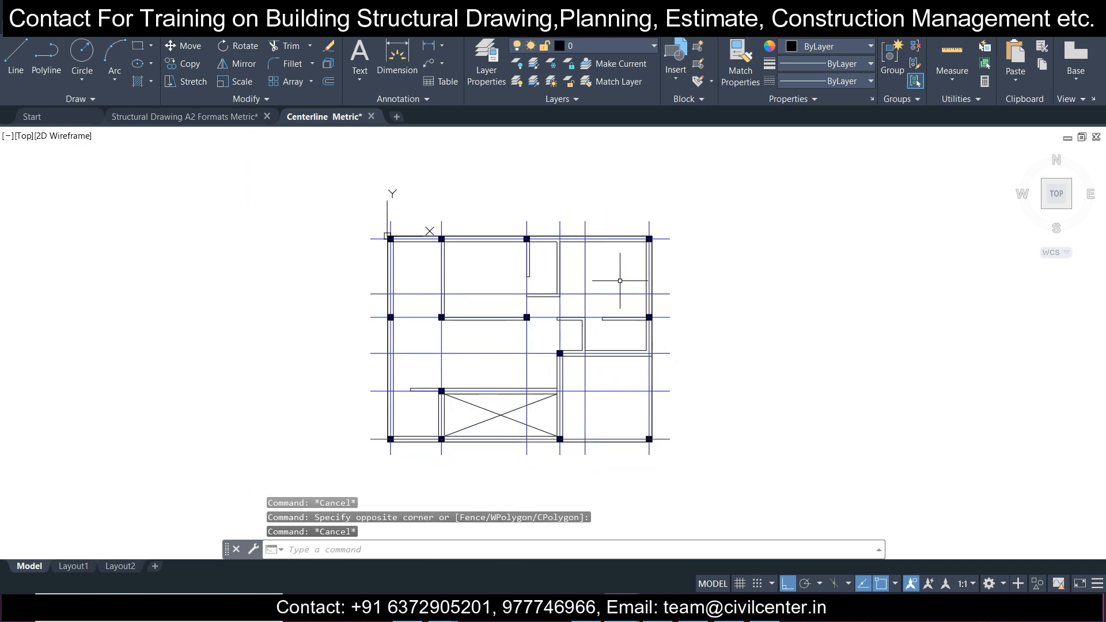
{"action": "scroll", "coordinate": [567, 247], "scroll_direction": "up", "scroll_amount": 3}
{"action": "scroll", "coordinate": [567, 248], "scroll_direction": "down", "scroll_amount": 3}
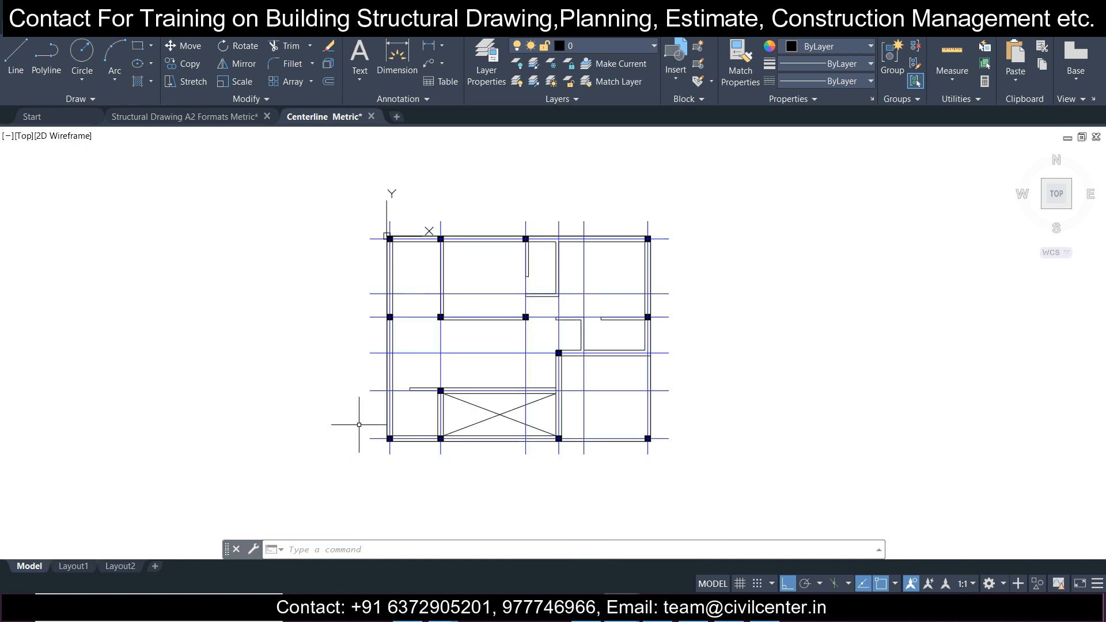
{"action": "scroll", "coordinate": [565, 453], "scroll_direction": "up", "scroll_amount": 2}
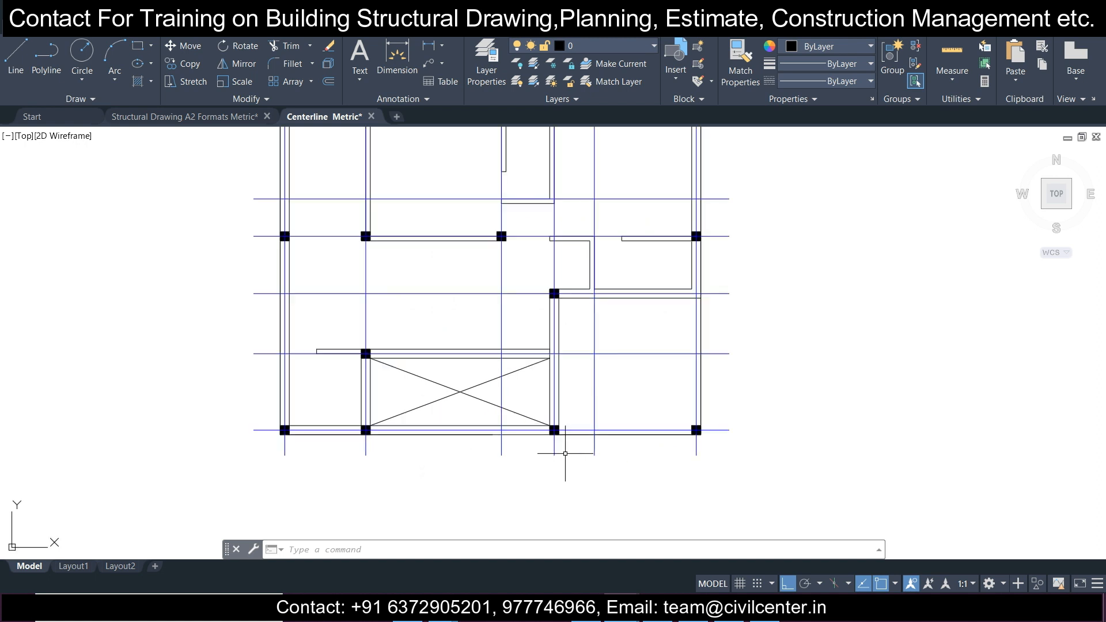
{"action": "middle_click_drag", "start_coordinate": [501, 347], "coordinate": [531, 392]}
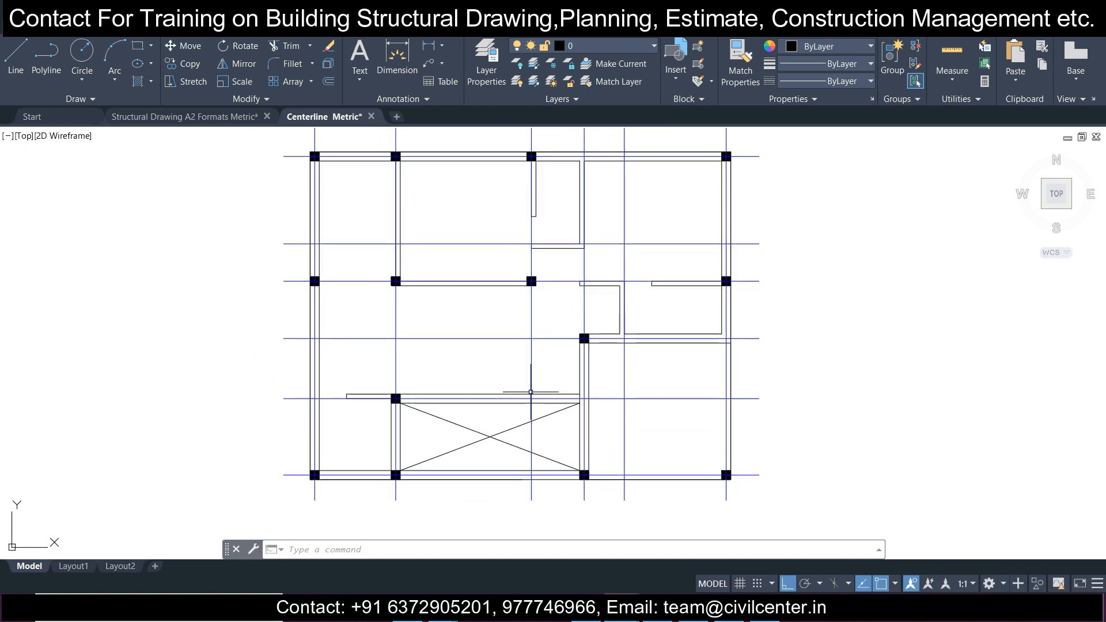
{"action": "scroll", "coordinate": [531, 392], "scroll_direction": "down", "scroll_amount": 2}
{"action": "left_click_drag", "start_coordinate": [530, 393], "coordinate": [531, 411]}
{"action": "scroll", "coordinate": [532, 411], "scroll_direction": "up", "scroll_amount": 2}
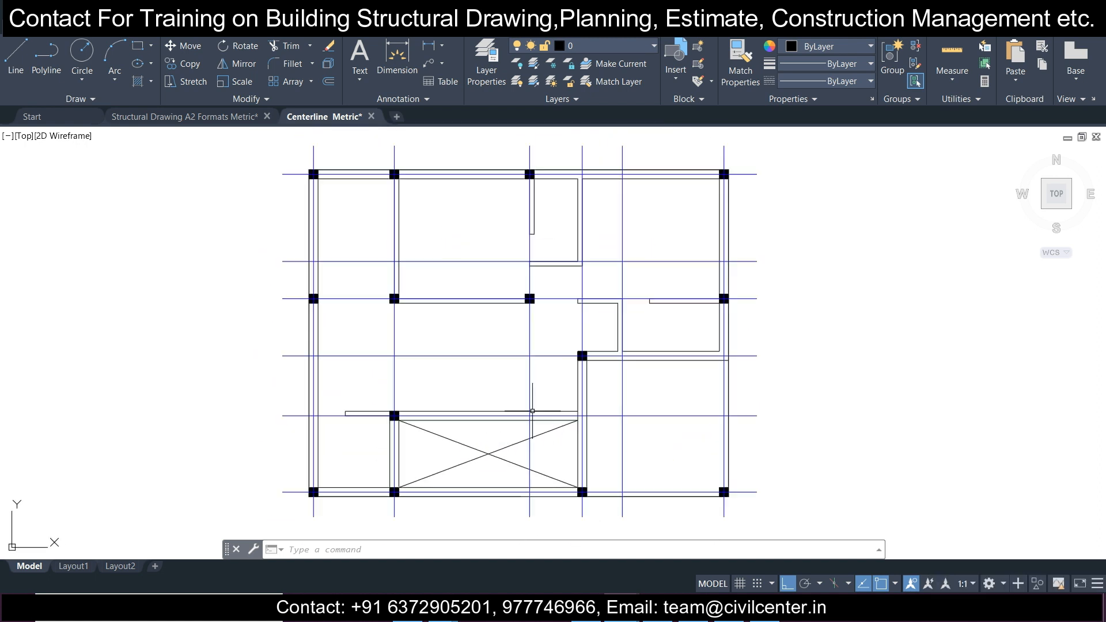
Step: Switch to Tekla Structural Designer and insert a construction level below Base at level -1.2 m
{"action": "left_click", "coordinate": [724, 619]}
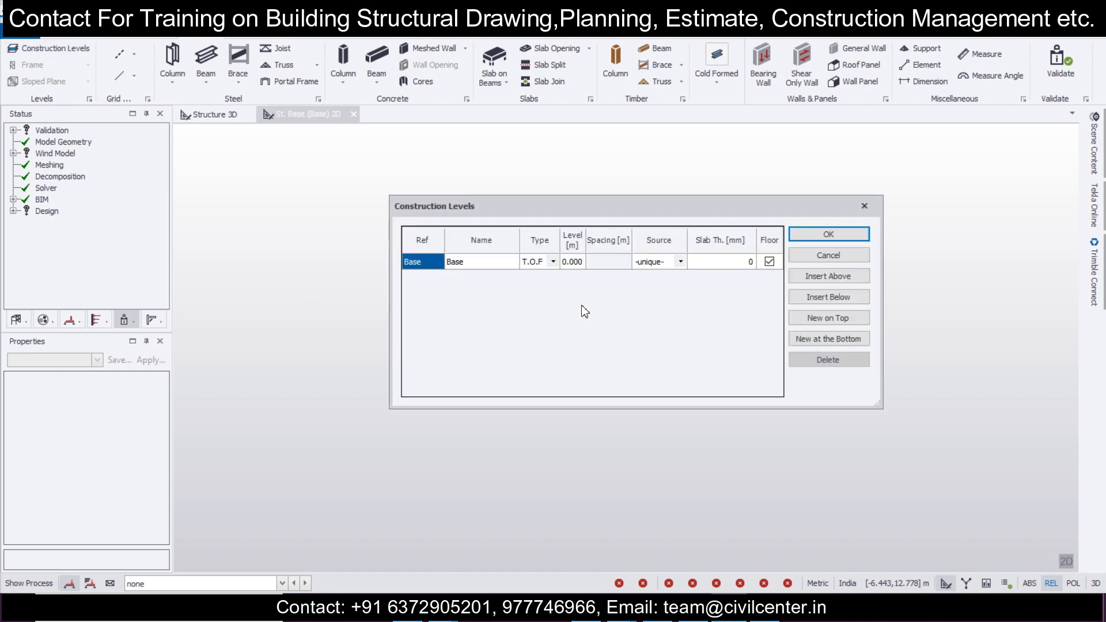
{"action": "left_click", "coordinate": [829, 297]}
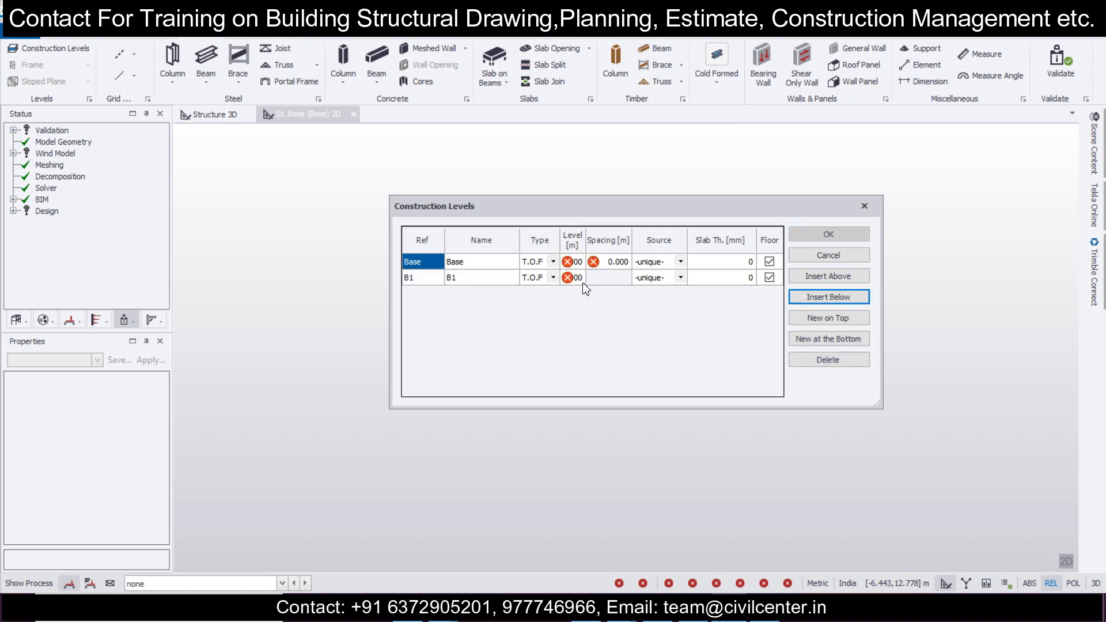
{"action": "left_click", "coordinate": [584, 279]}
{"action": "type", "text": "-1.2"}
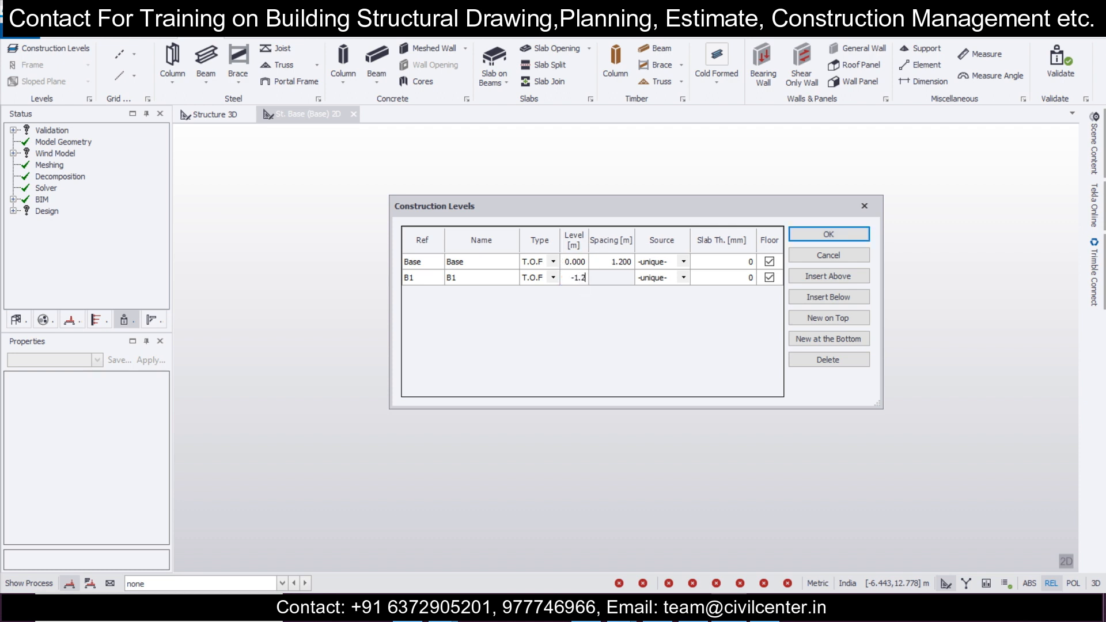
Step: Insert a construction level above Base with type S.S.L and a spacing of 3.2 m
{"action": "left_click", "coordinate": [484, 262]}
{"action": "left_click", "coordinate": [856, 276]}
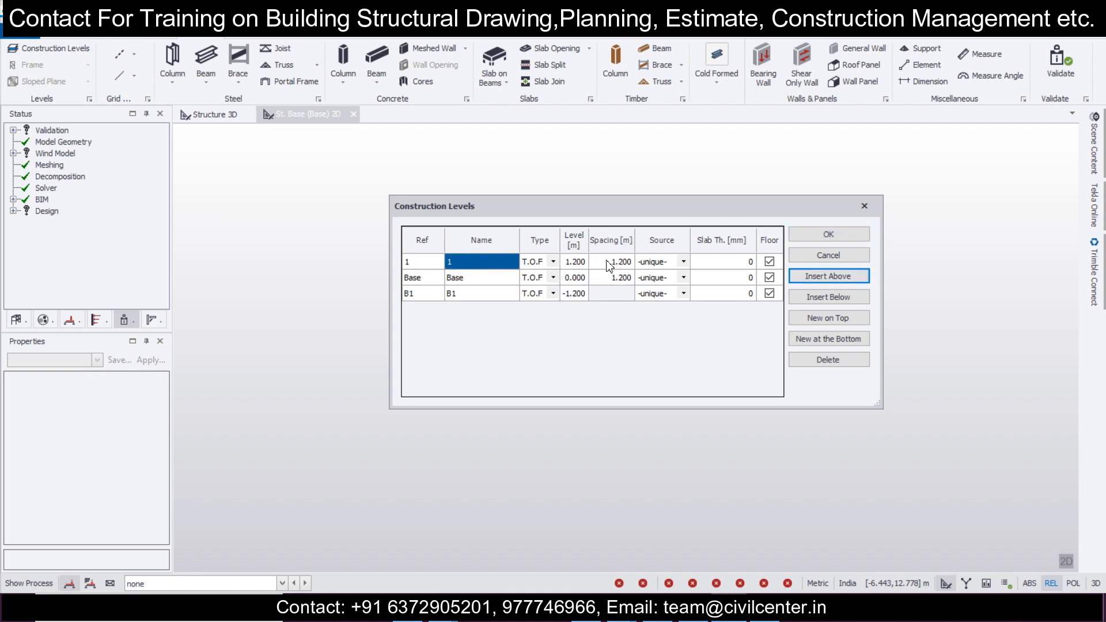
{"action": "left_click", "coordinate": [553, 262]}
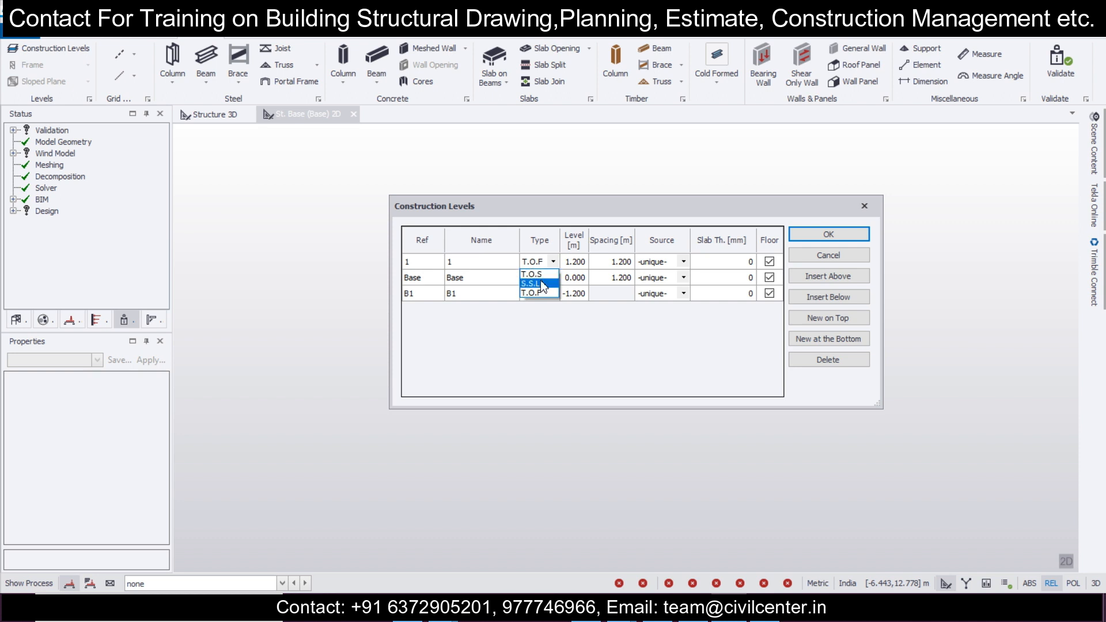
{"action": "left_click", "coordinate": [541, 284]}
{"action": "left_click", "coordinate": [622, 262]}
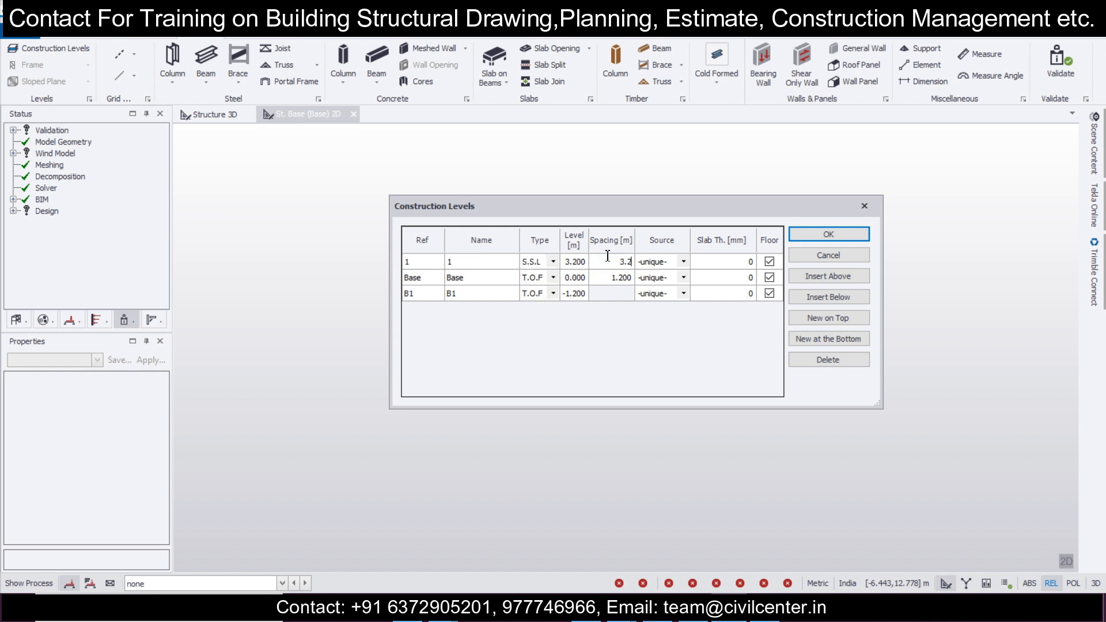
Step: Insert another level above level 1 and set the slab thickness of levels 1 and 2 to 100 mm
{"action": "left_click", "coordinate": [505, 270]}
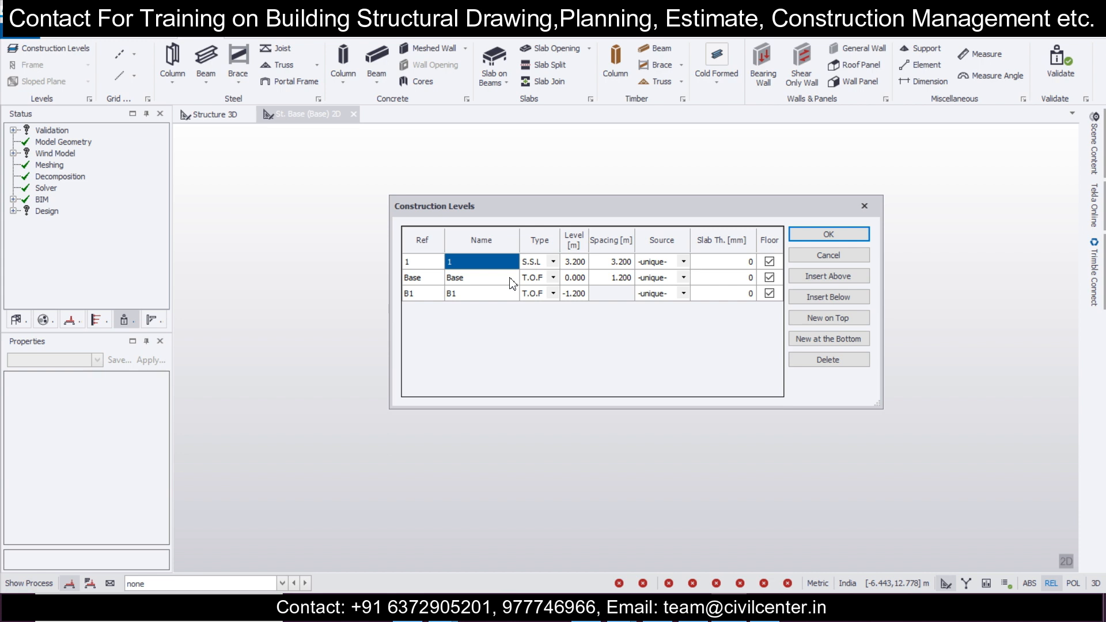
{"action": "left_click", "coordinate": [842, 286]}
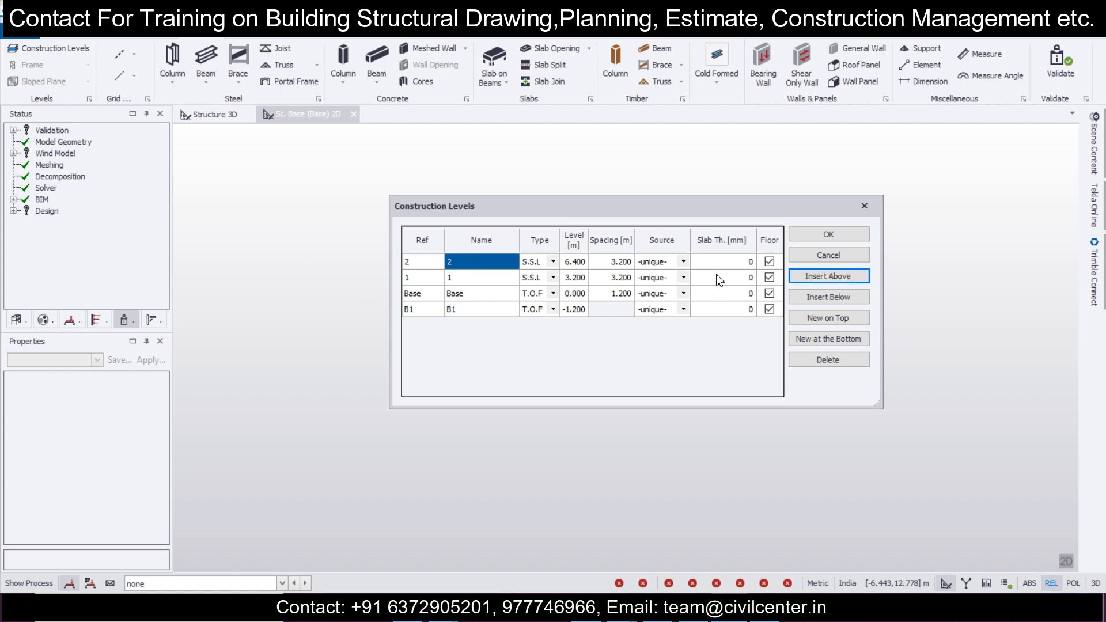
{"action": "left_click", "coordinate": [738, 279]}
{"action": "left_click", "coordinate": [738, 279]}
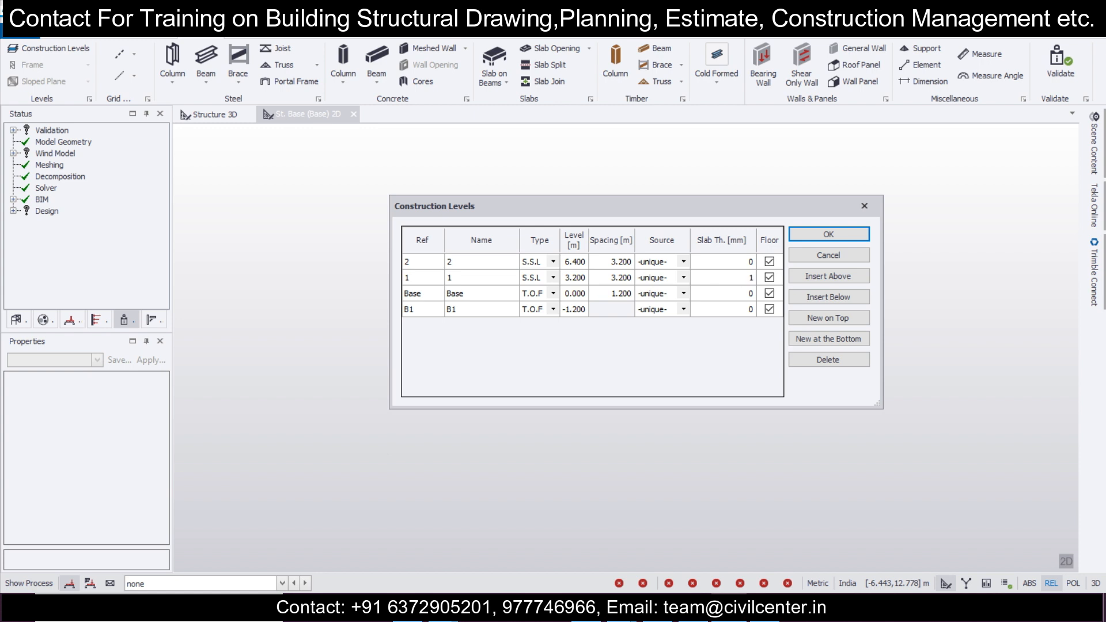
{"action": "left_click", "coordinate": [750, 263]}
{"action": "left_click", "coordinate": [750, 265]}
Step: Insert one more construction level above level 2 and accept the construction levels
{"action": "left_click", "coordinate": [422, 263]}
{"action": "left_click", "coordinate": [814, 278]}
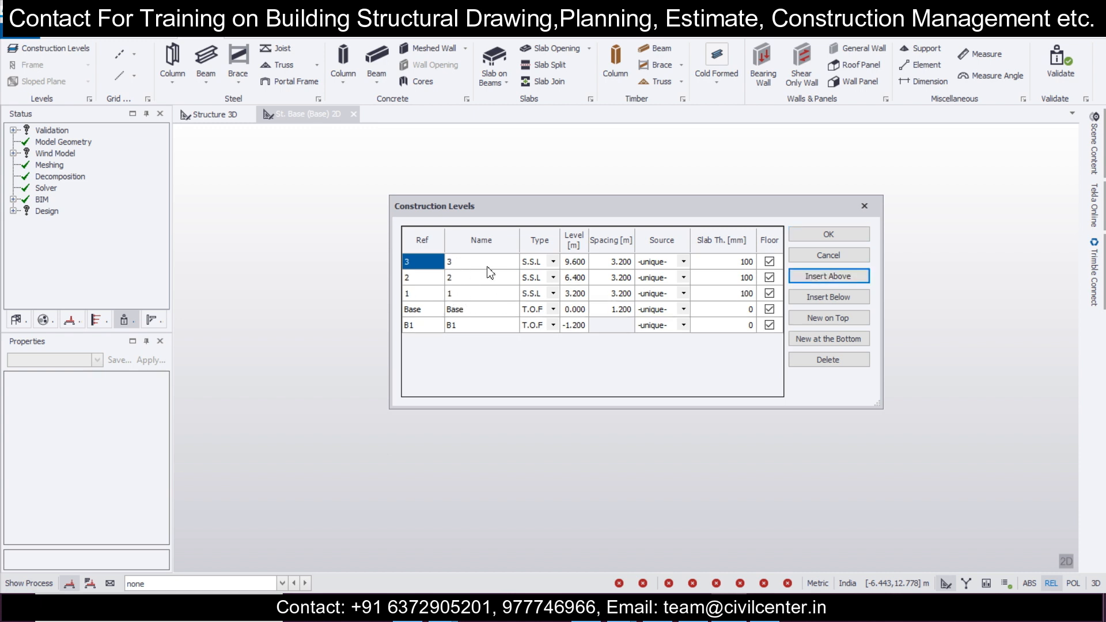
{"action": "left_click", "coordinate": [829, 233]}
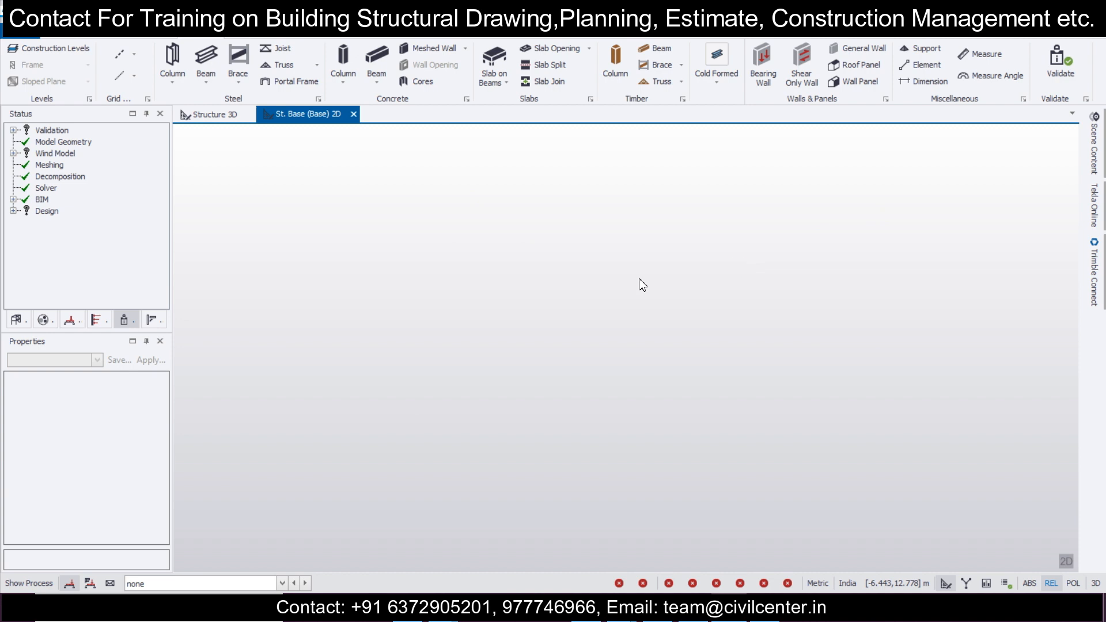
Step: List the levels in the structure tree and select level St. B1 (B1)
{"action": "left_click", "coordinate": [16, 320]}
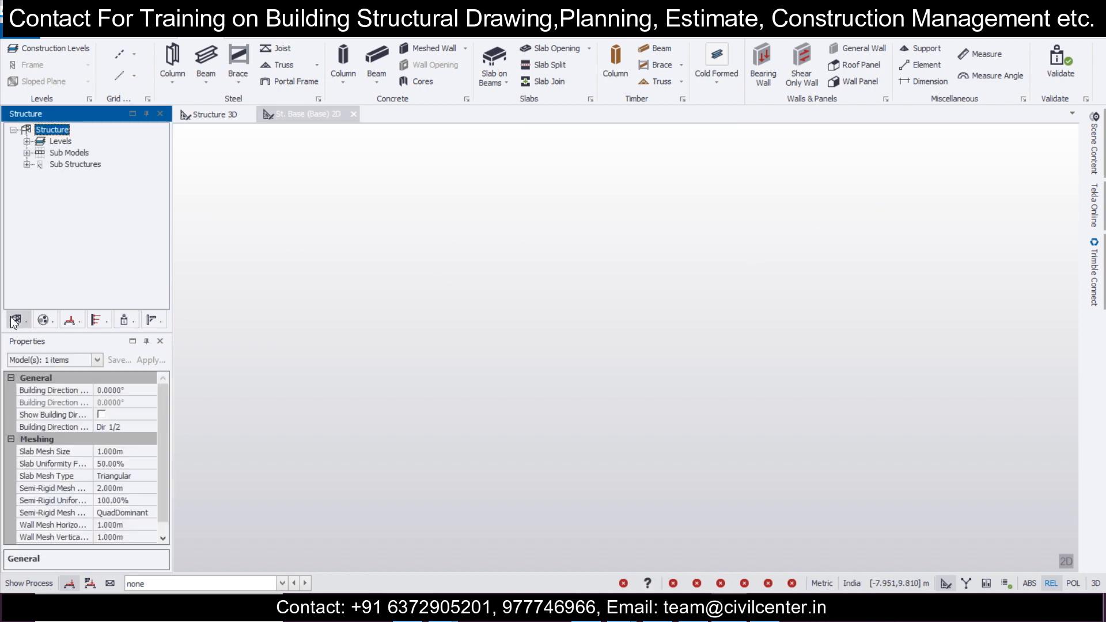
{"action": "left_click", "coordinate": [27, 141]}
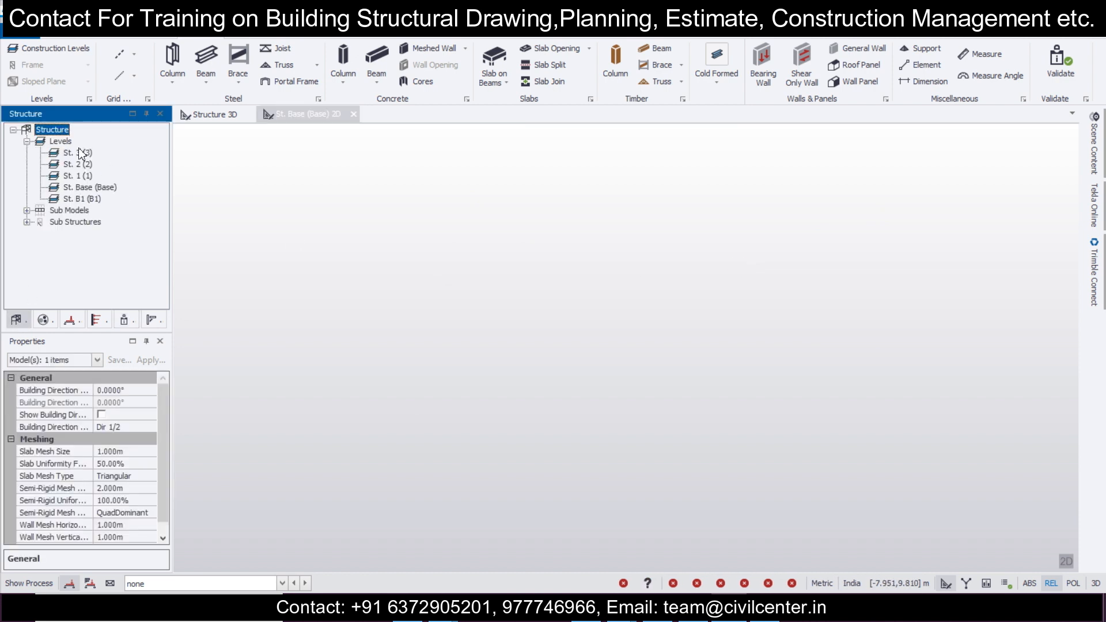
{"action": "left_click", "coordinate": [82, 198]}
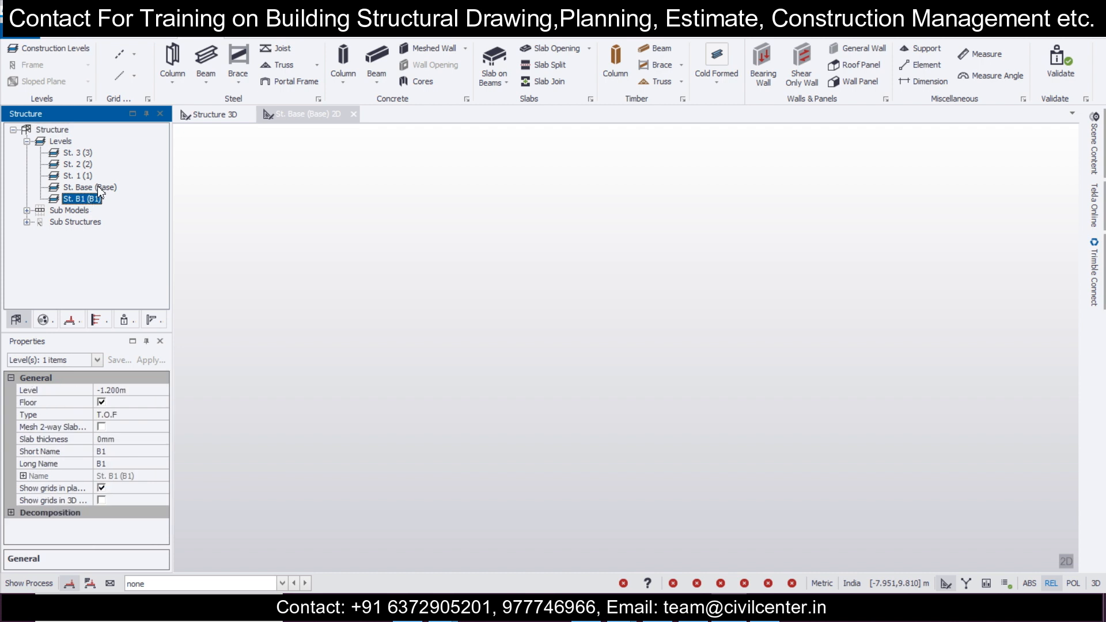
Step: Start a DXF import and open the dxf drawing from the client's project folder
{"action": "left_click", "coordinate": [136, 56]}
{"action": "left_click", "coordinate": [185, 182]}
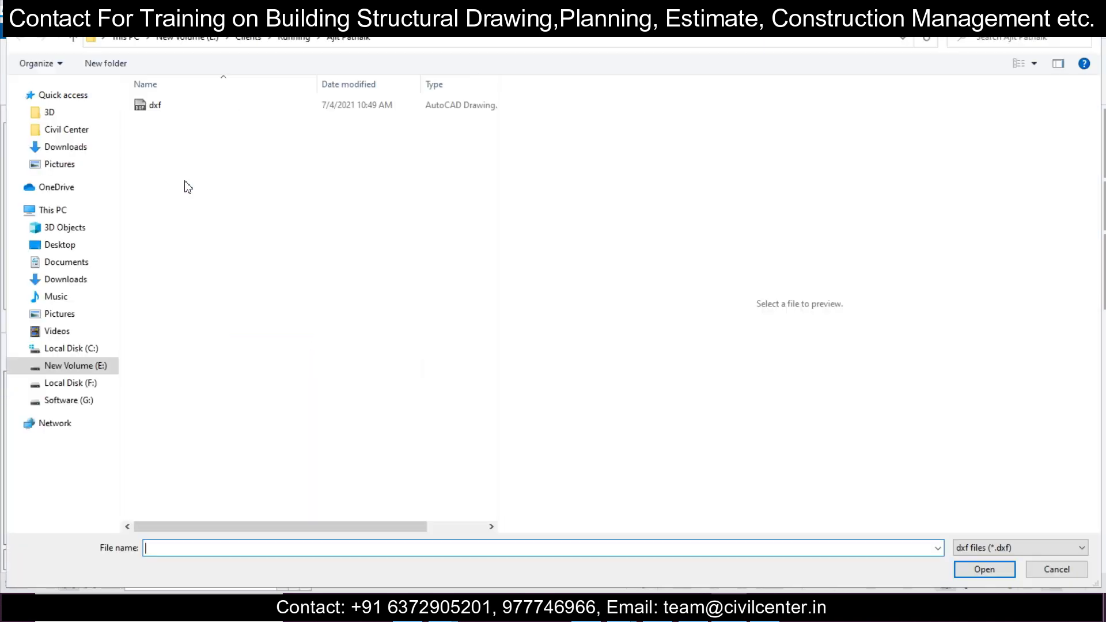
{"action": "left_click", "coordinate": [284, 38]}
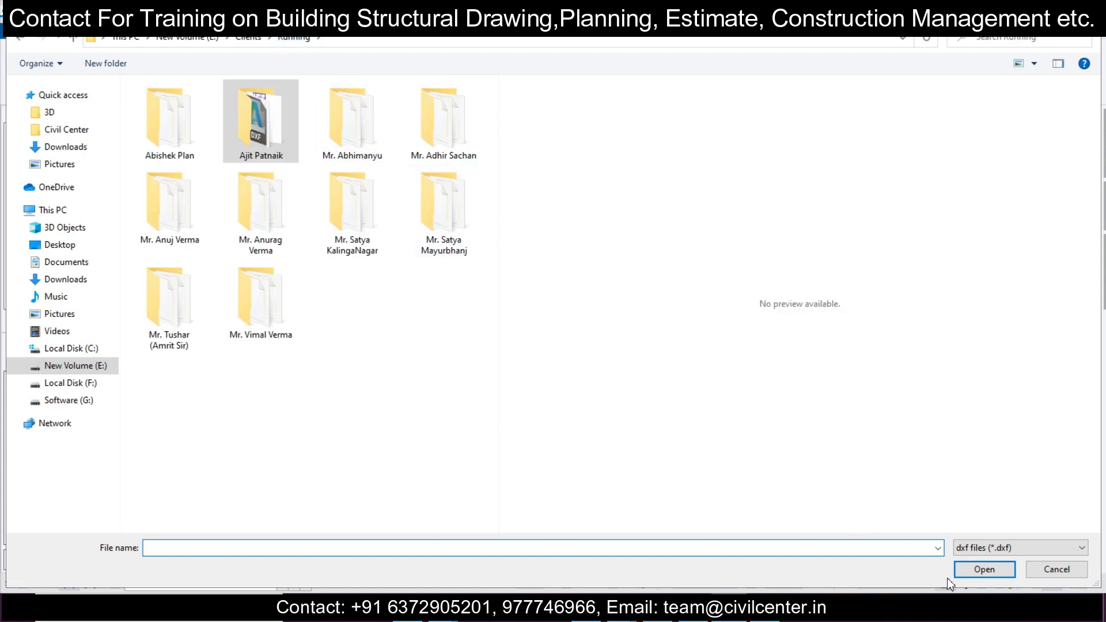
{"action": "double_click", "coordinate": [295, 148]}
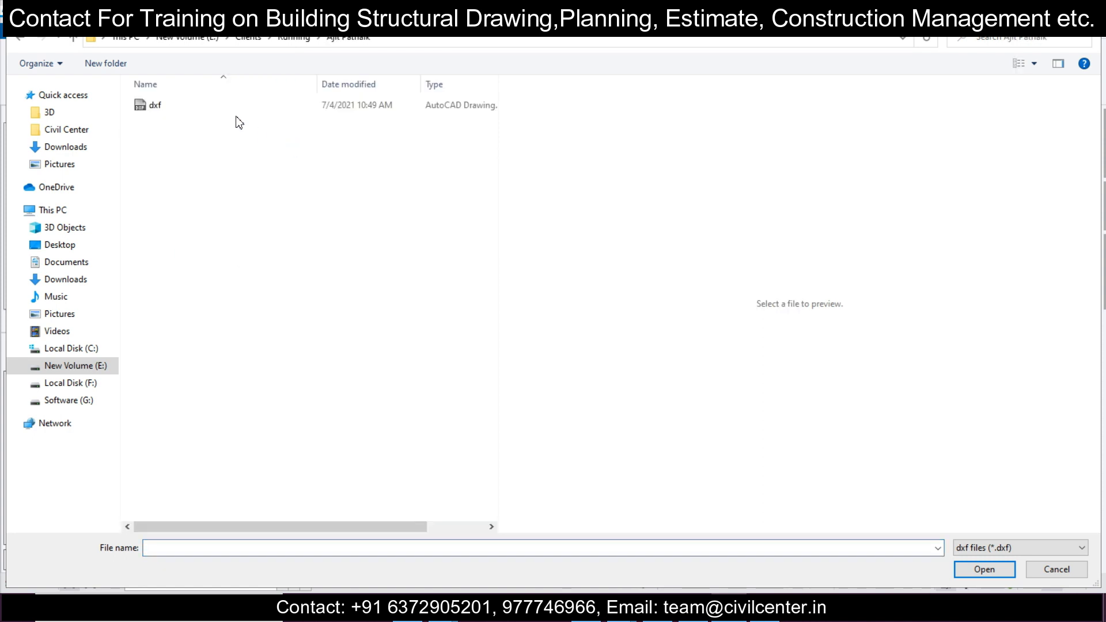
{"action": "left_click", "coordinate": [1005, 568]}
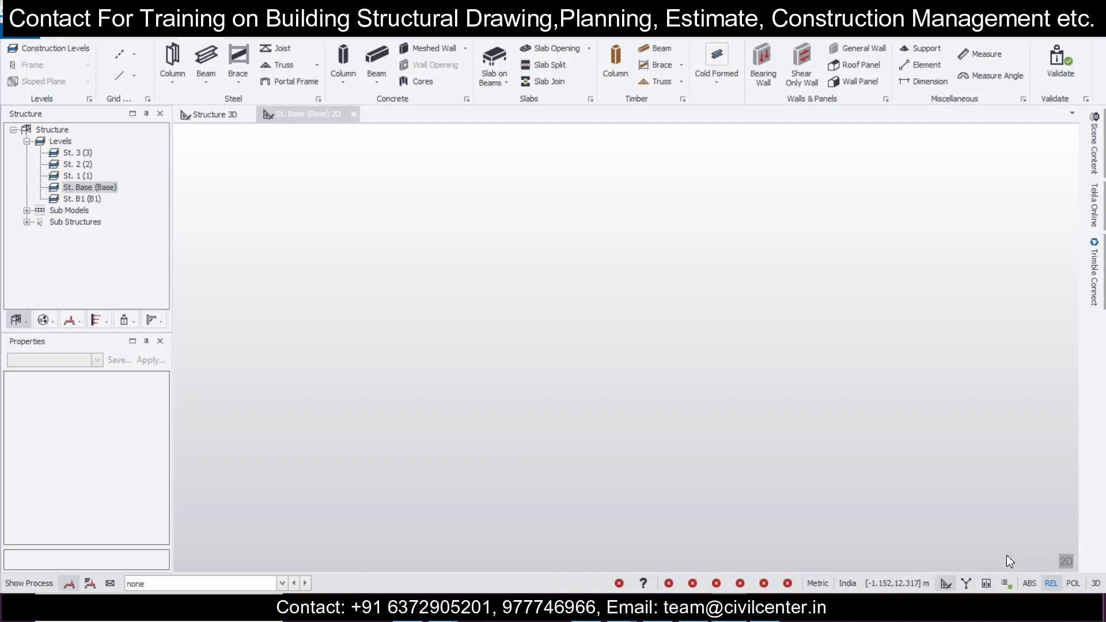
Step: Import only layer CL as architectural grids, with DXF units in mm and grouped by layer, on level St. Base
{"action": "left_click", "coordinate": [385, 249]}
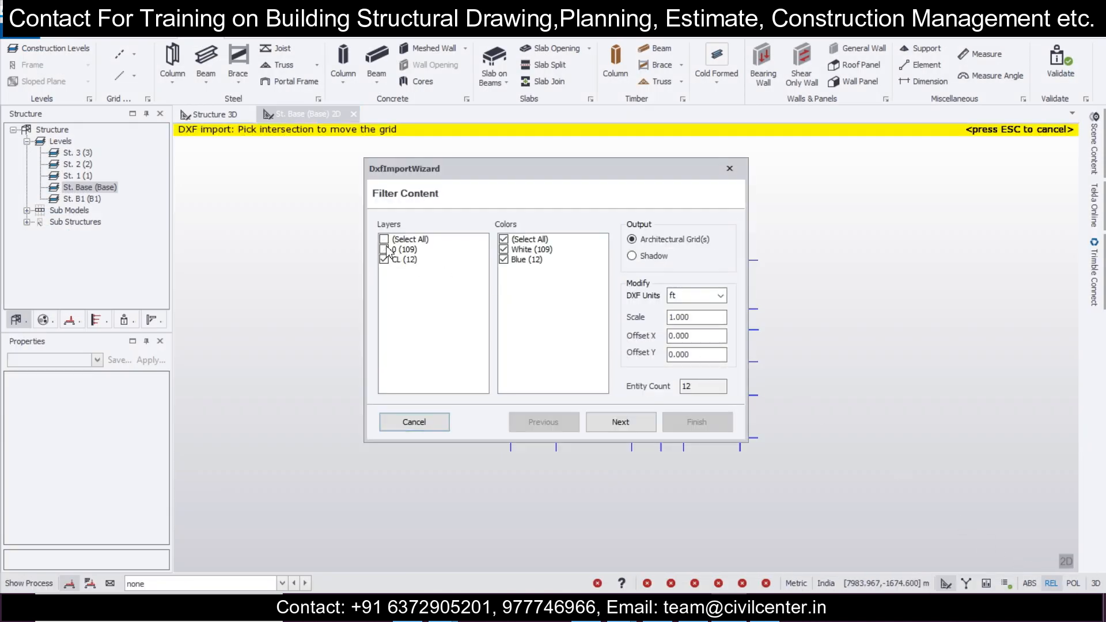
{"action": "left_click", "coordinate": [682, 298]}
{"action": "left_click", "coordinate": [685, 331]}
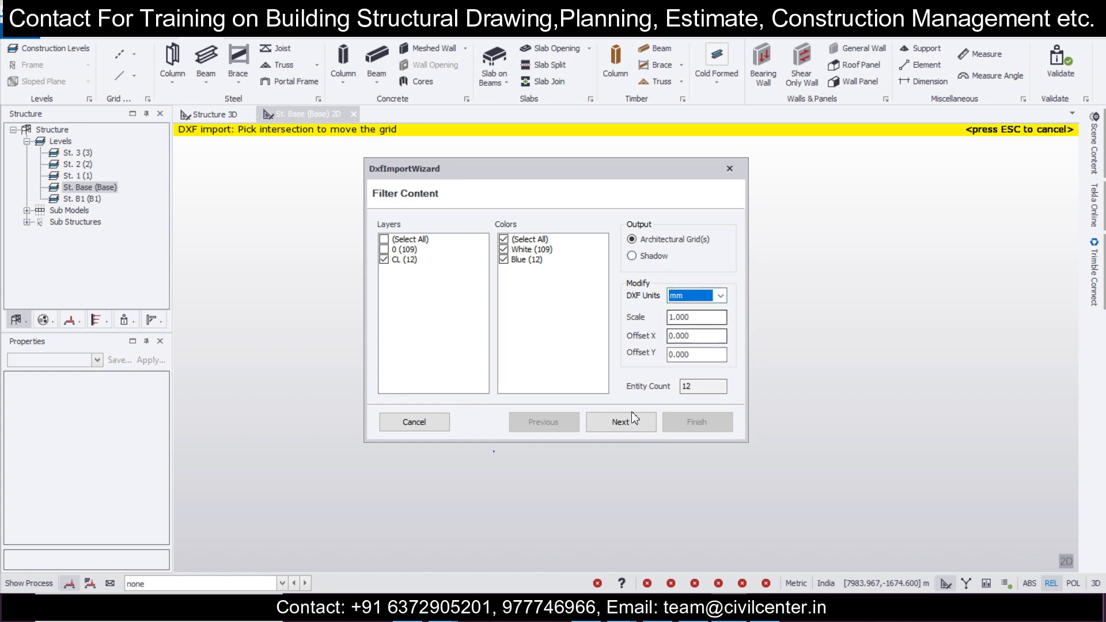
{"action": "left_click", "coordinate": [631, 418]}
{"action": "left_click", "coordinate": [403, 240]}
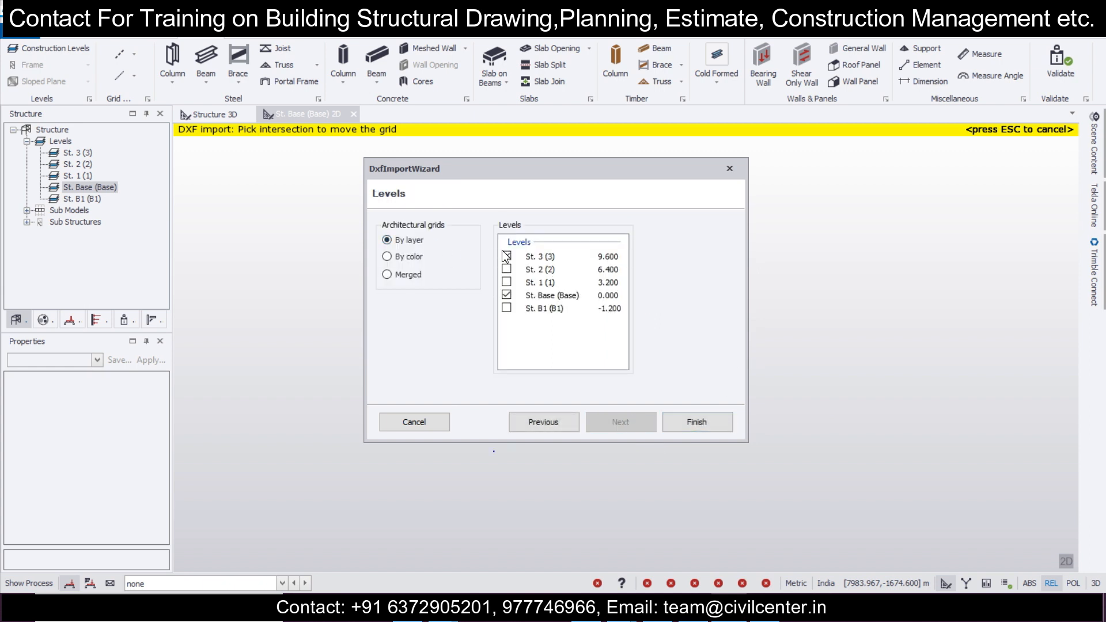
{"action": "left_click", "coordinate": [674, 427]}
{"action": "scroll", "coordinate": [535, 284], "scroll_direction": "up", "scroll_amount": 10}
{"action": "scroll", "coordinate": [546, 213], "scroll_direction": "up", "scroll_amount": 3}
{"action": "middle_click_drag", "start_coordinate": [546, 213], "coordinate": [645, 268]}
{"action": "key", "text": "Escape"}
Step: Import the same dxf drawing again as a shadow, excluding layer CL and using mm as the DXF units
{"action": "left_click", "coordinate": [137, 59]}
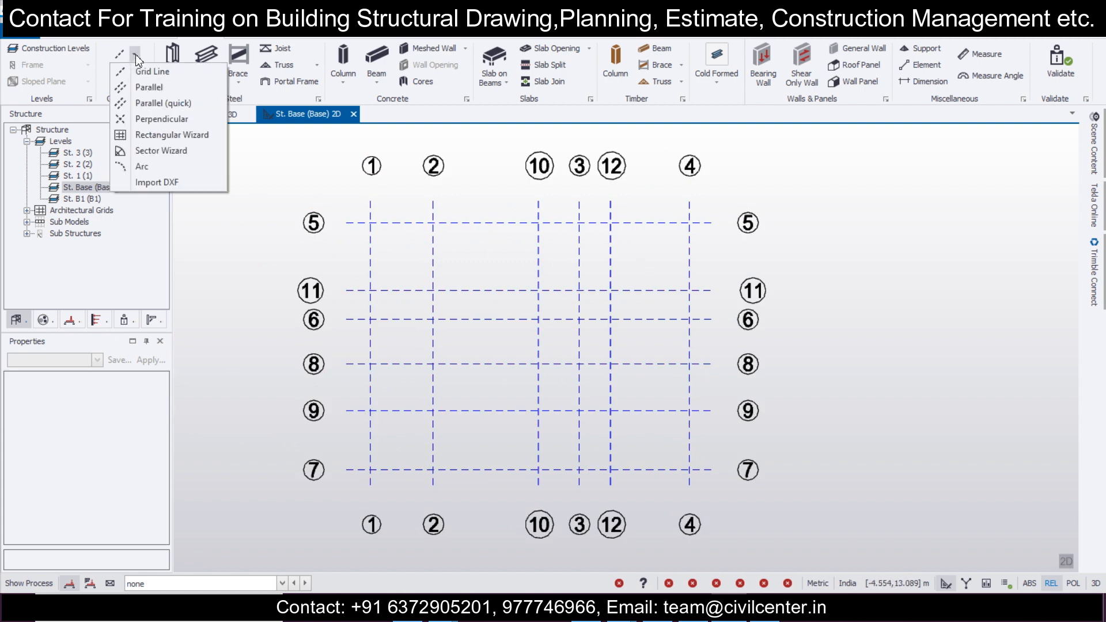
{"action": "left_click", "coordinate": [174, 178]}
{"action": "left_click", "coordinate": [156, 106]}
{"action": "key", "text": "Return"}
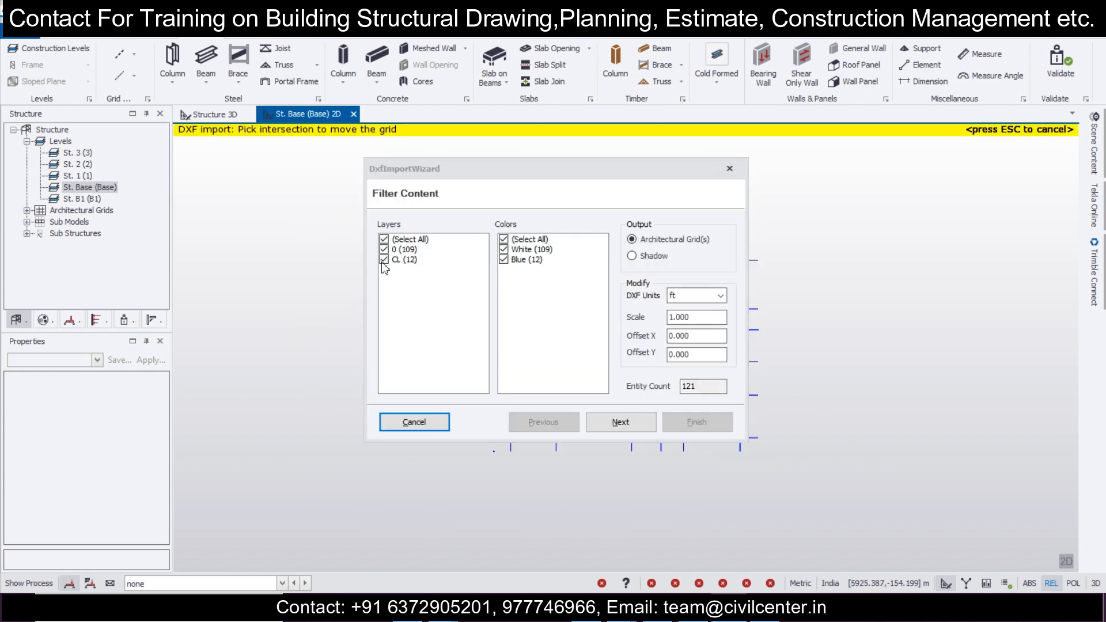
{"action": "left_click", "coordinate": [383, 260]}
{"action": "left_click", "coordinate": [637, 255]}
{"action": "left_click", "coordinate": [697, 296]}
{"action": "left_click", "coordinate": [685, 314]}
{"action": "left_click", "coordinate": [693, 426]}
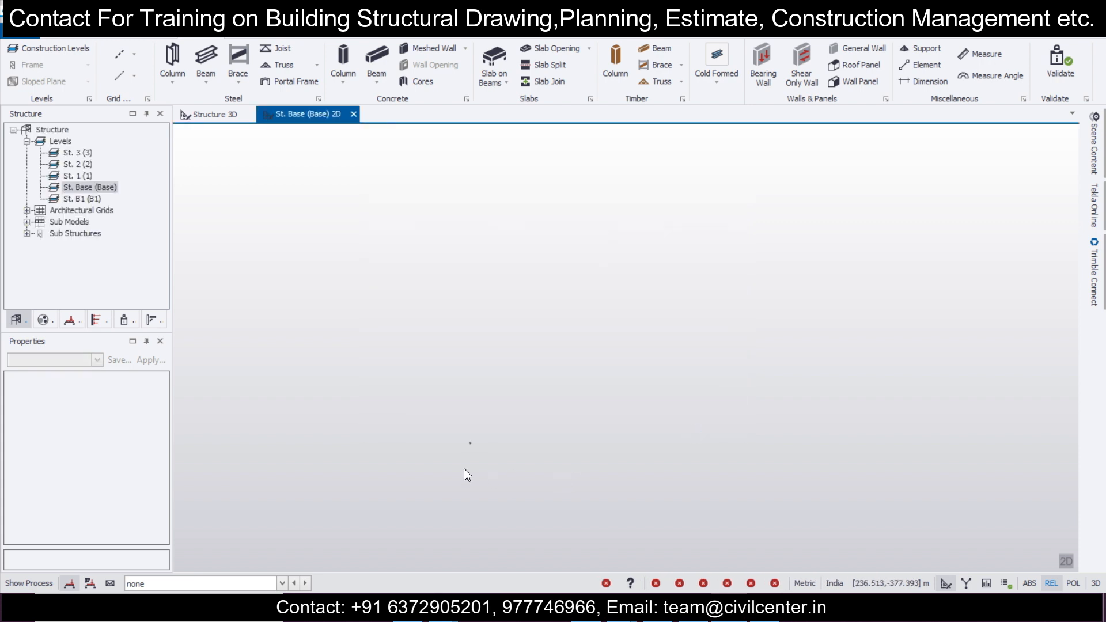
Step: Examine the imported shadow plan against the grid lines on level St. Base, including the column and wall positions
{"action": "scroll", "coordinate": [501, 369], "scroll_direction": "up", "scroll_amount": 10}
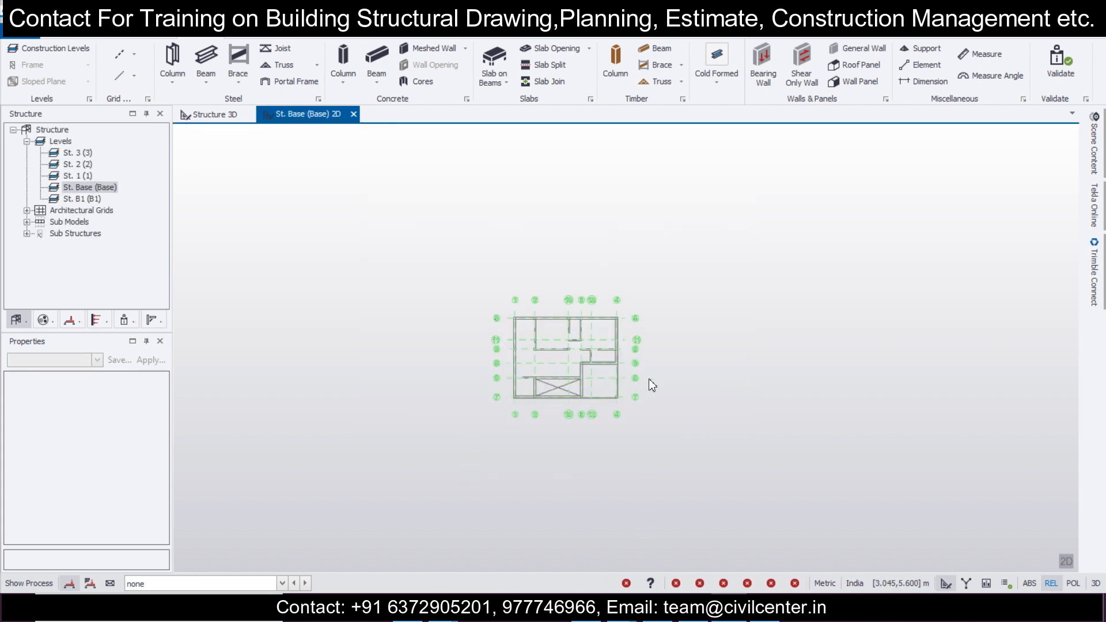
{"action": "middle_click_drag", "start_coordinate": [599, 357], "coordinate": [744, 391]}
{"action": "scroll", "coordinate": [773, 374], "scroll_direction": "down", "scroll_amount": 2}
{"action": "scroll", "coordinate": [707, 365], "scroll_direction": "up", "scroll_amount": 1}
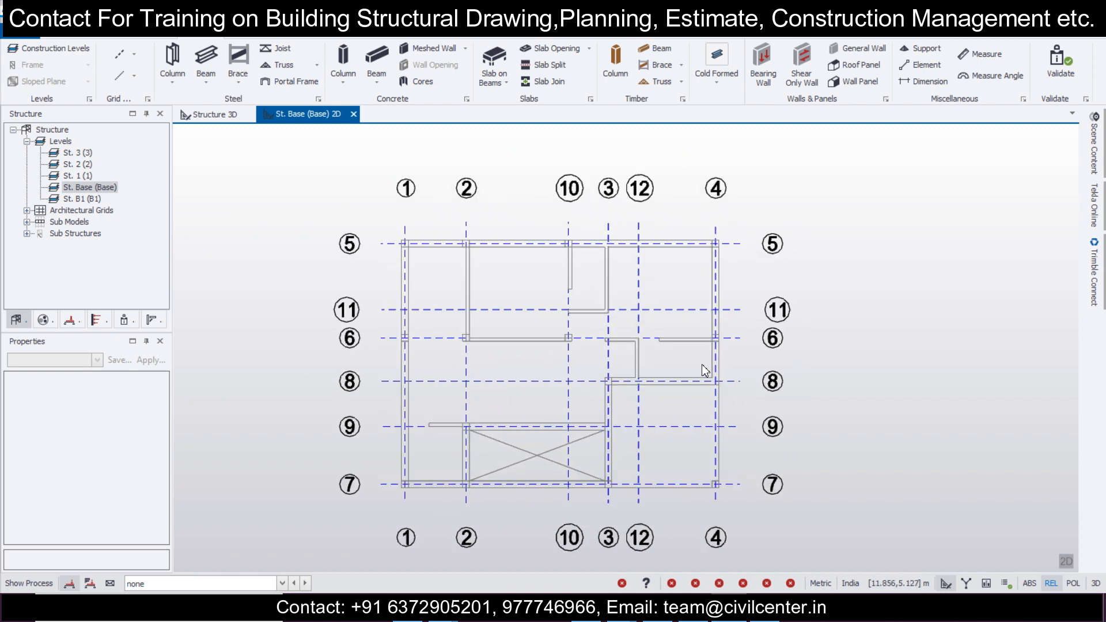
{"action": "scroll", "coordinate": [690, 357], "scroll_direction": "up", "scroll_amount": 1}
{"action": "middle_click_drag", "start_coordinate": [605, 414], "coordinate": [622, 375]}
{"action": "scroll", "coordinate": [378, 224], "scroll_direction": "up", "scroll_amount": 2}
{"action": "scroll", "coordinate": [379, 226], "scroll_direction": "down", "scroll_amount": 3}
{"action": "scroll", "coordinate": [378, 224], "scroll_direction": "up", "scroll_amount": 1}
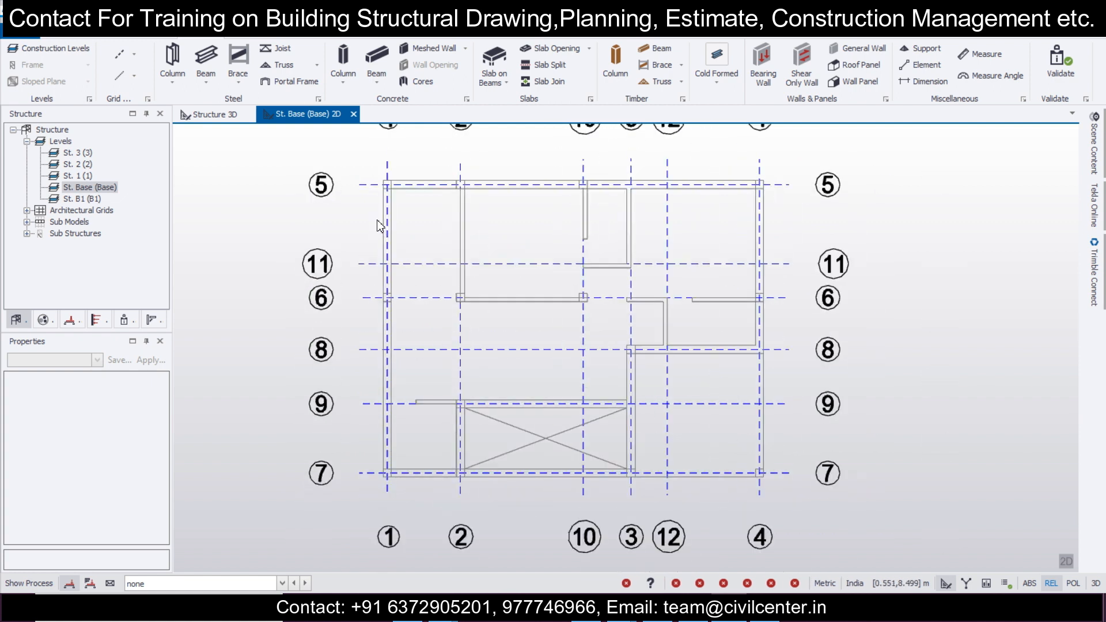
{"action": "scroll", "coordinate": [467, 192], "scroll_direction": "up", "scroll_amount": 2}
{"action": "scroll", "coordinate": [467, 190], "scroll_direction": "down", "scroll_amount": 2}
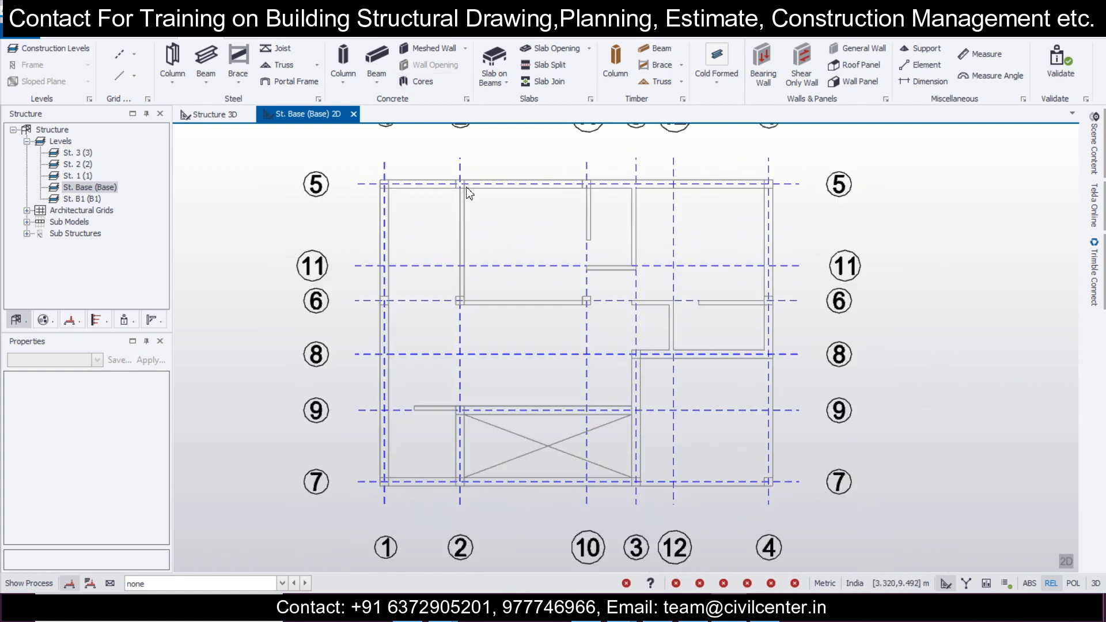
{"action": "scroll", "coordinate": [423, 491], "scroll_direction": "up", "scroll_amount": 3}
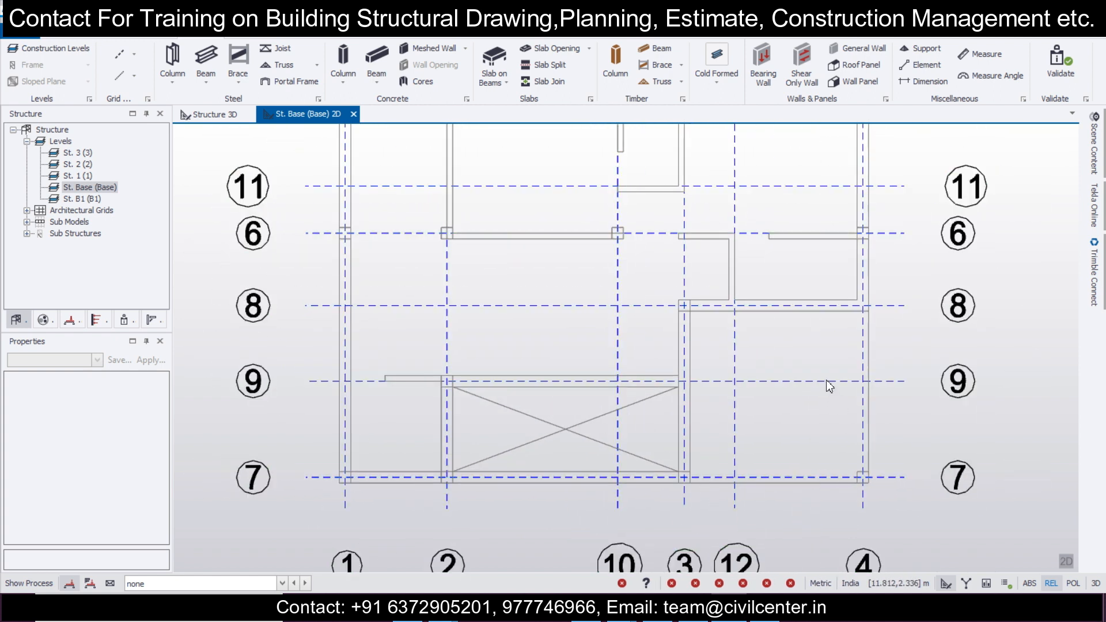
{"action": "scroll", "coordinate": [771, 402], "scroll_direction": "down", "scroll_amount": 2}
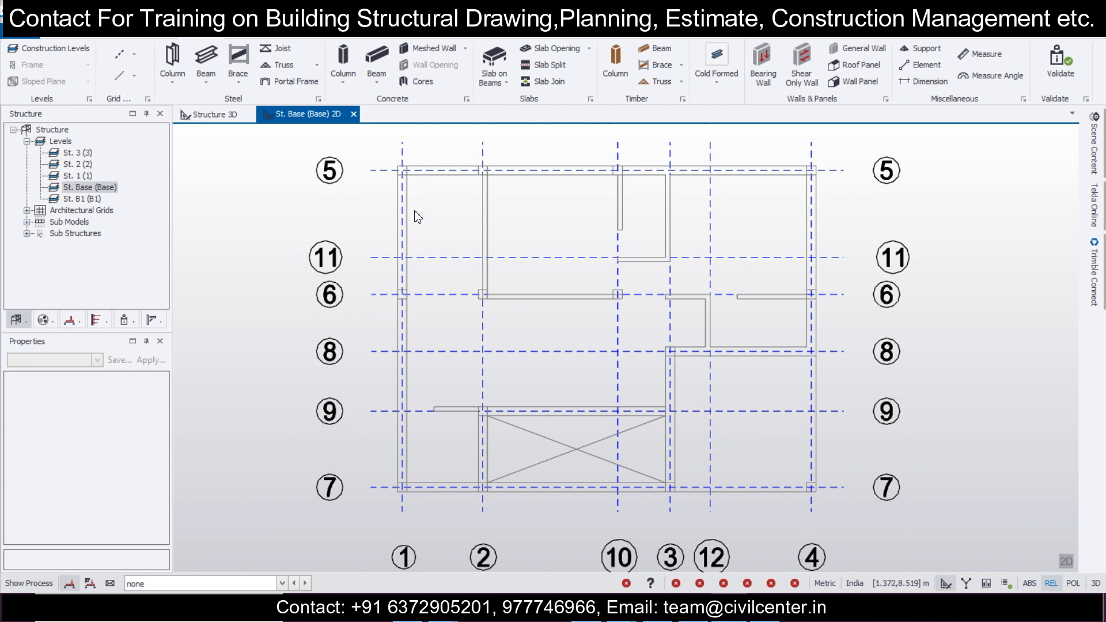
Step: Review the concrete design settings for column and beam reinforcement and for isolated foundations
{"action": "left_click", "coordinate": [397, 31]}
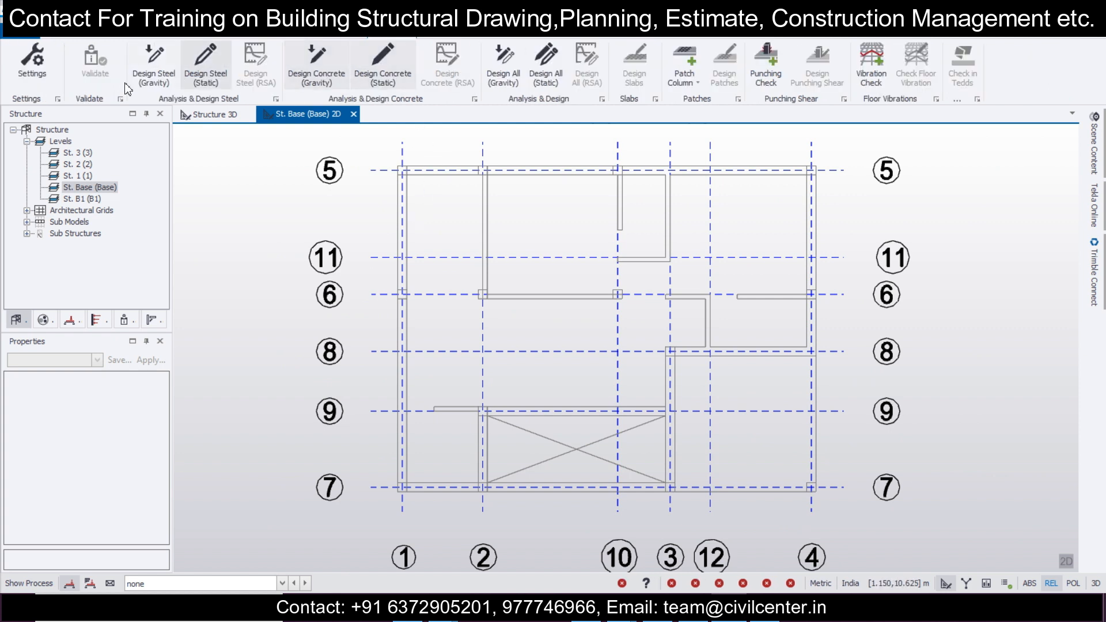
{"action": "left_click", "coordinate": [32, 63]}
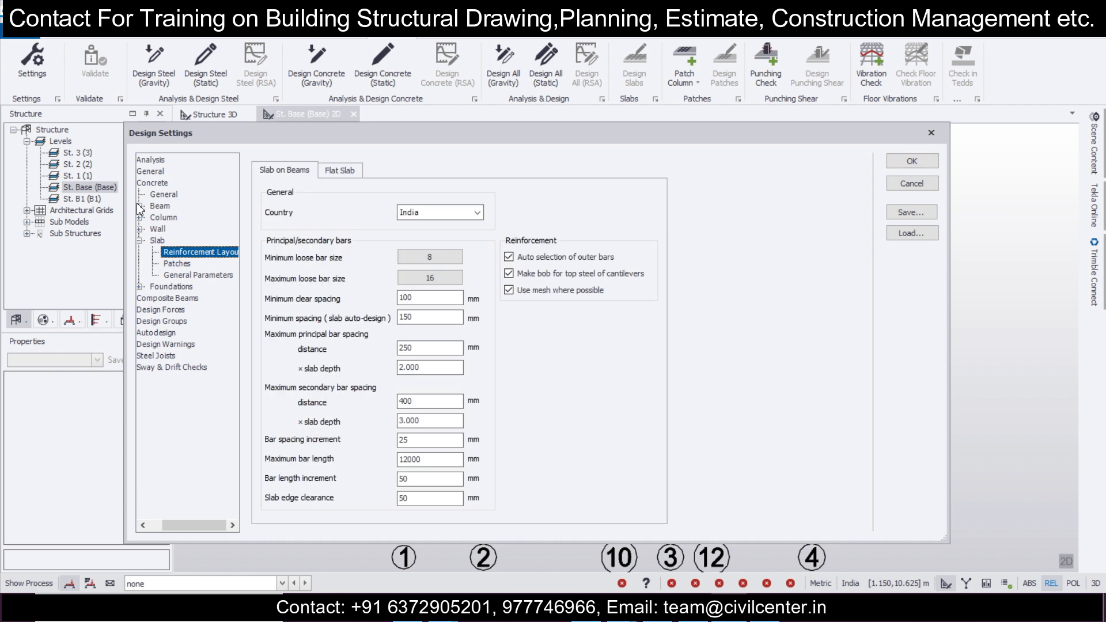
{"action": "left_click", "coordinate": [140, 218]}
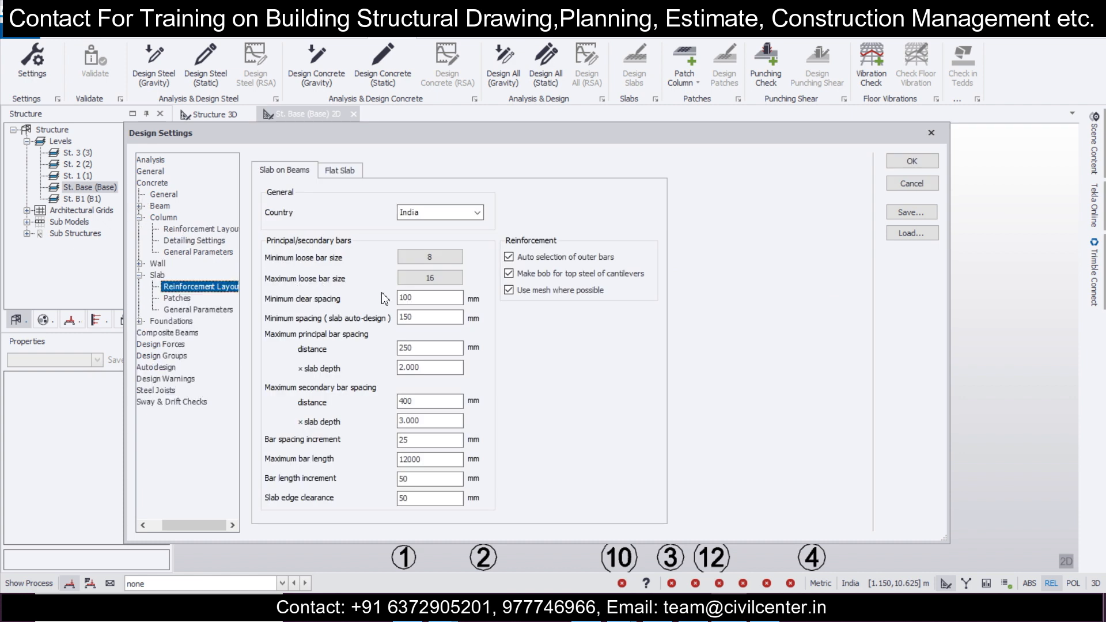
{"action": "left_click", "coordinate": [188, 230]}
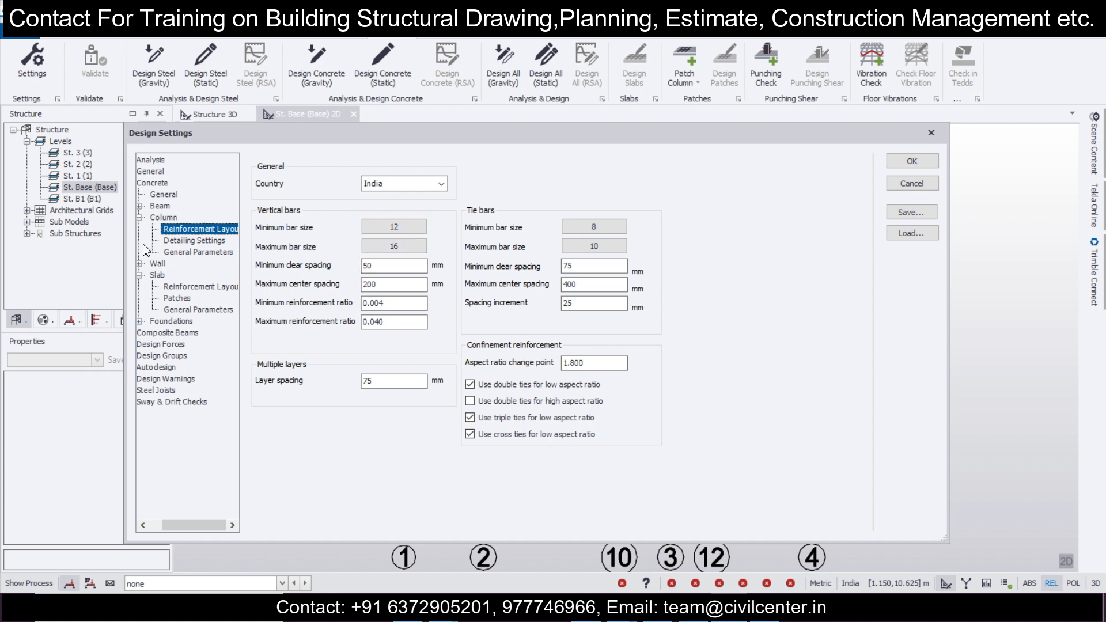
{"action": "left_click", "coordinate": [140, 207]}
{"action": "left_click", "coordinate": [196, 218]}
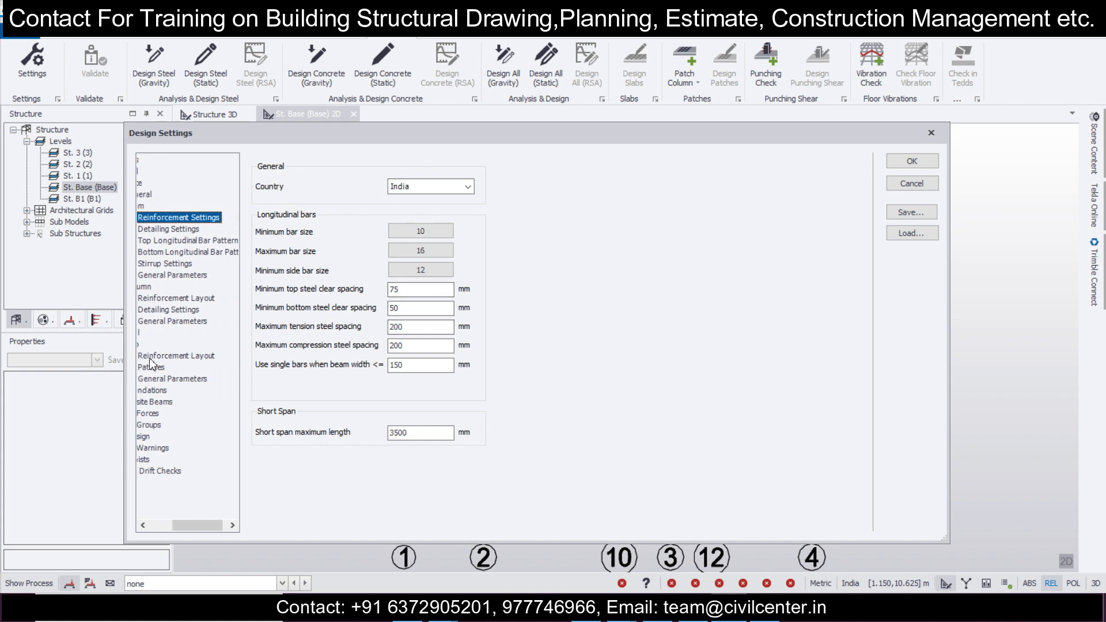
{"action": "left_click", "coordinate": [160, 390]}
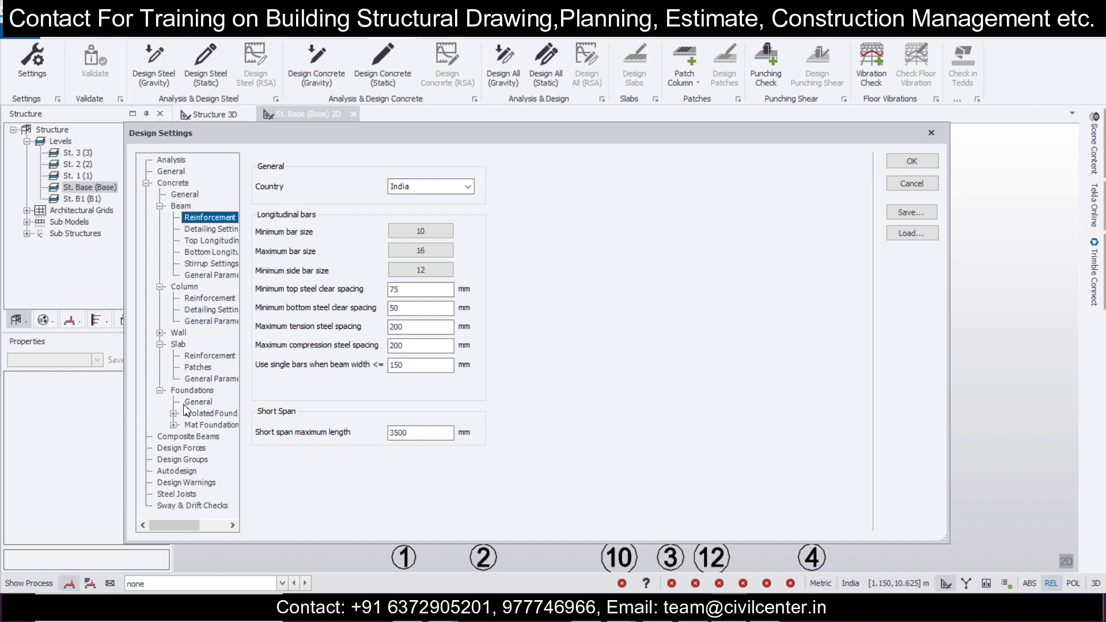
{"action": "left_click", "coordinate": [191, 403]}
{"action": "left_click", "coordinate": [198, 413]}
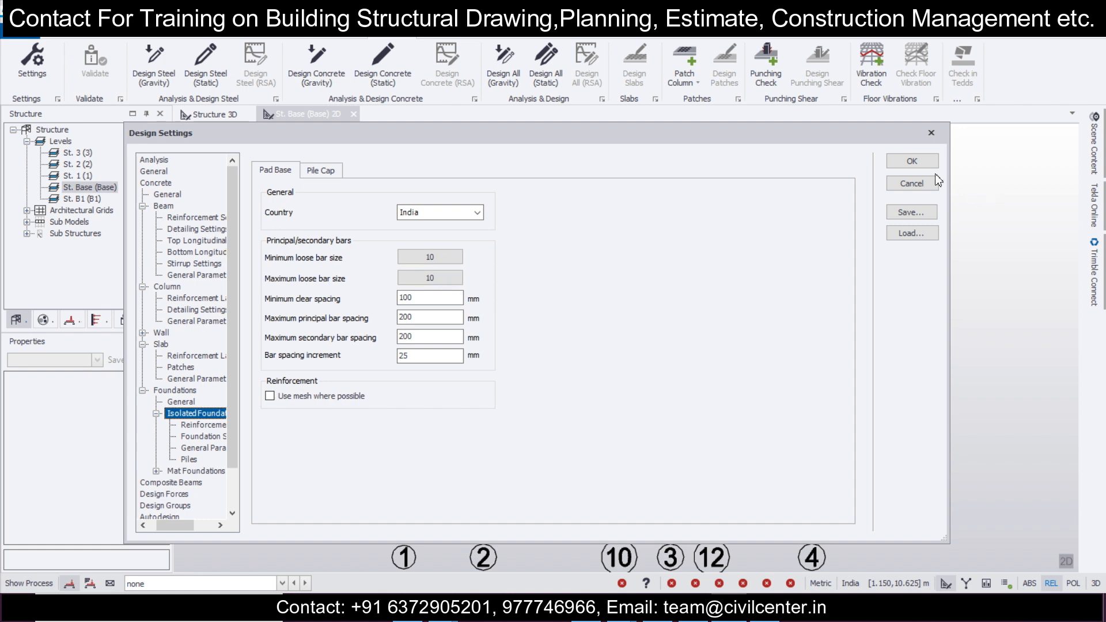
{"action": "left_click", "coordinate": [912, 161]}
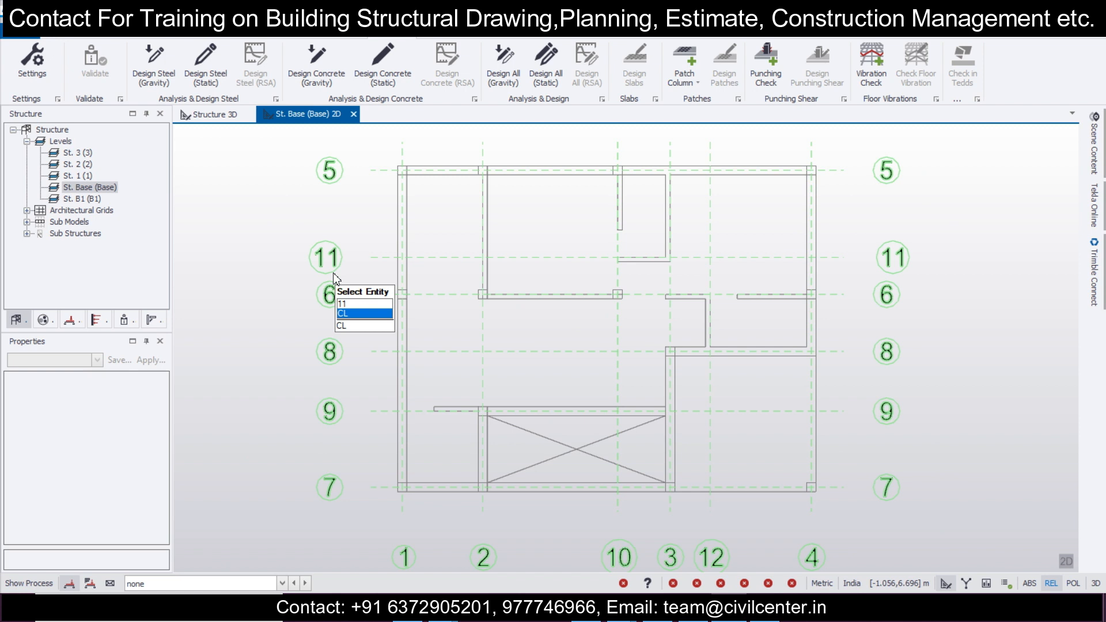
Step: Start a cast-in-place concrete column and set its rectangular section to 250 mm breadth and 250 mm depth
{"action": "scroll", "coordinate": [769, 228], "scroll_direction": "down", "scroll_amount": 2}
{"action": "middle_click_drag", "start_coordinate": [764, 233], "coordinate": [708, 283]}
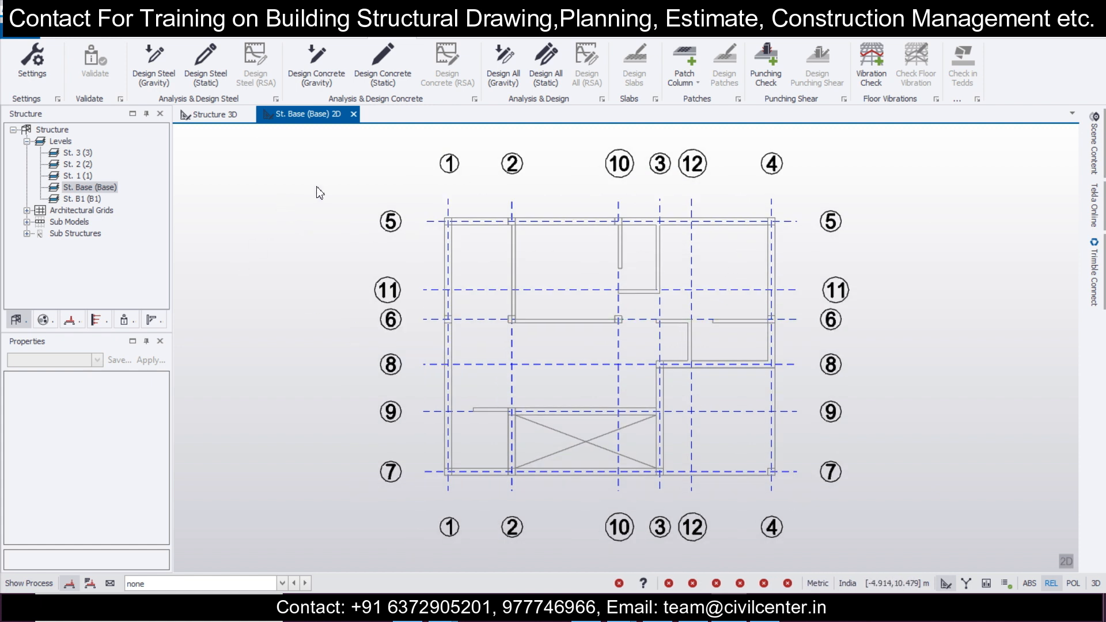
{"action": "left_click", "coordinate": [192, 34]}
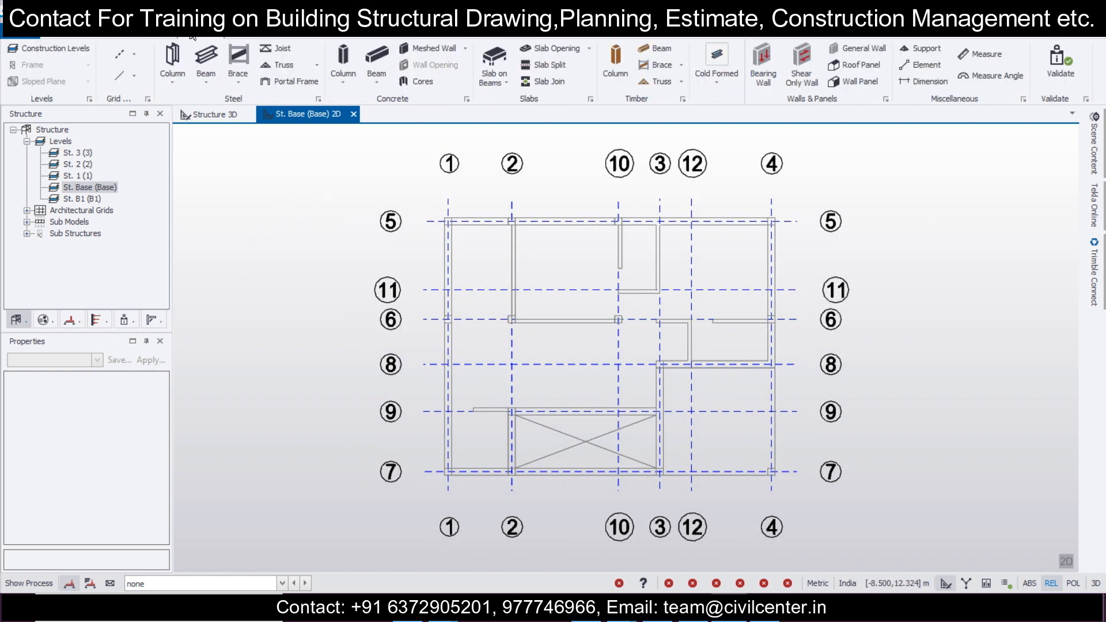
{"action": "left_click", "coordinate": [345, 56]}
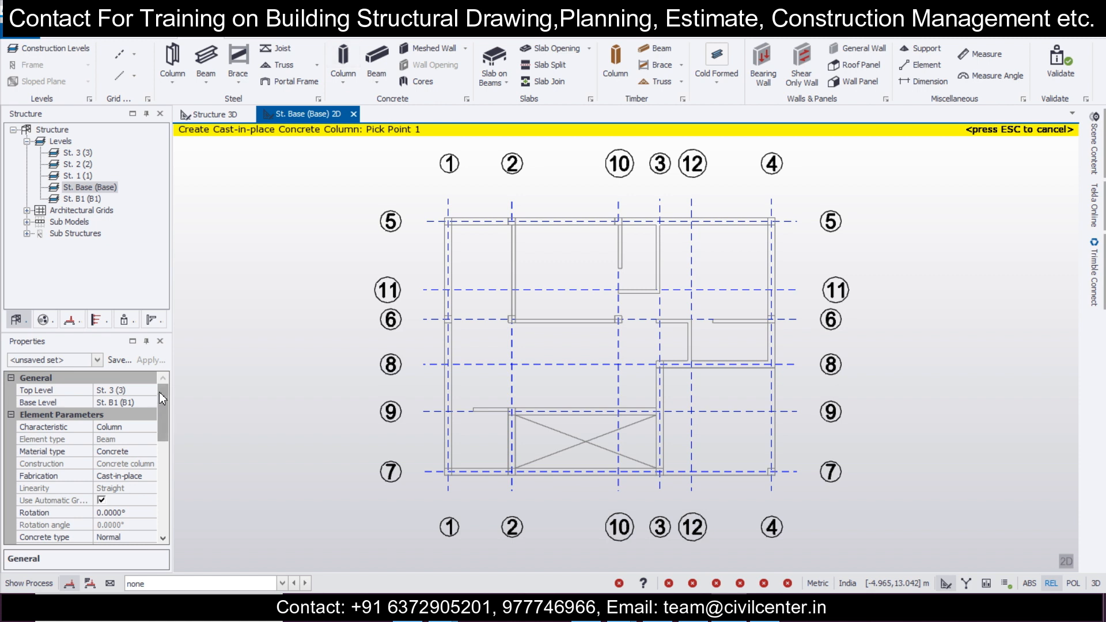
{"action": "left_click_drag", "start_coordinate": [157, 397], "coordinate": [159, 451]}
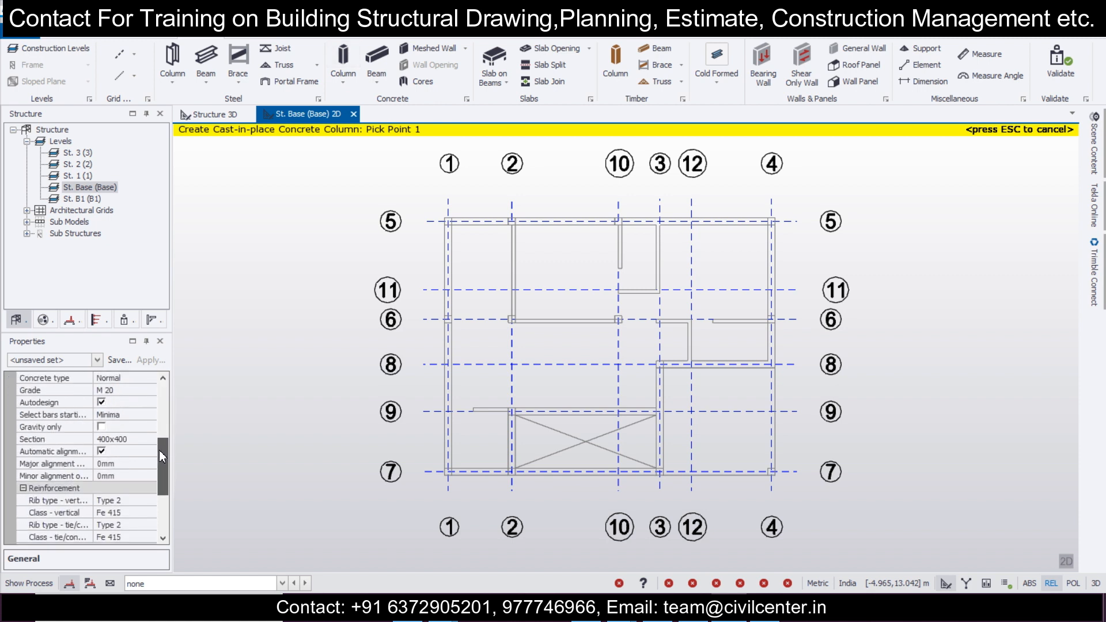
{"action": "left_click", "coordinate": [153, 440]}
{"action": "left_click", "coordinate": [150, 439]}
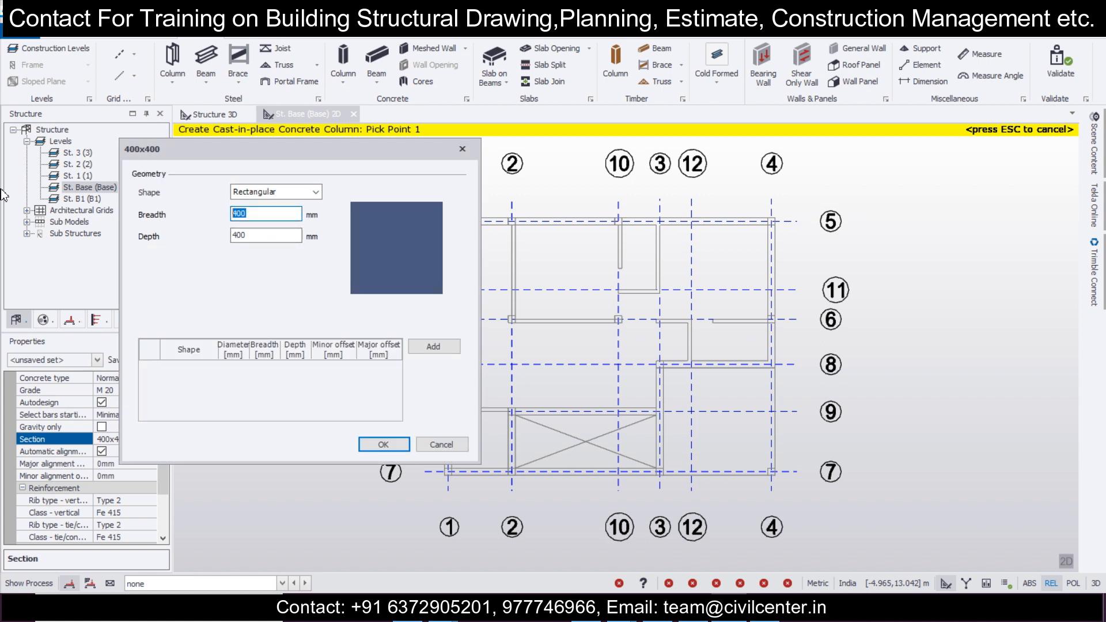
{"action": "type", "text": "250"}
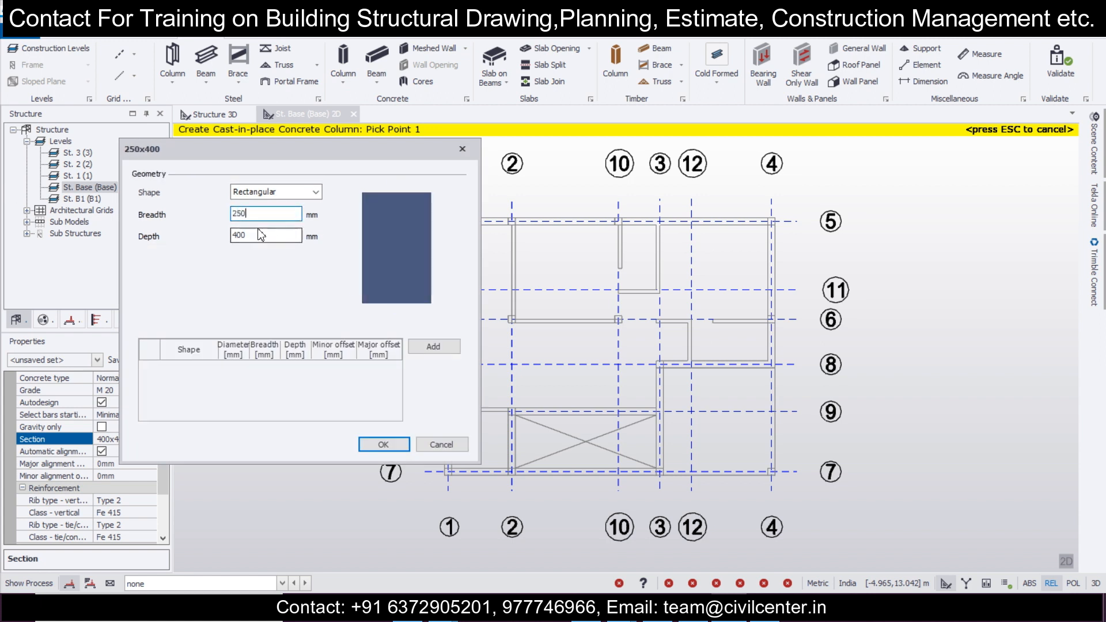
{"action": "type", "text": "250"}
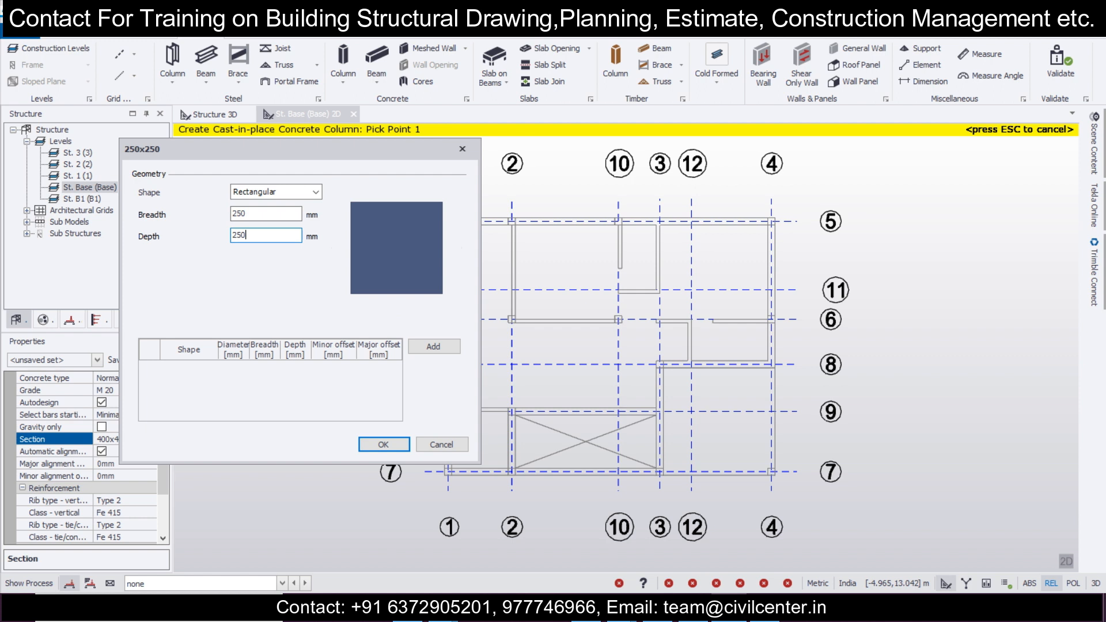
{"action": "left_click", "coordinate": [383, 445]}
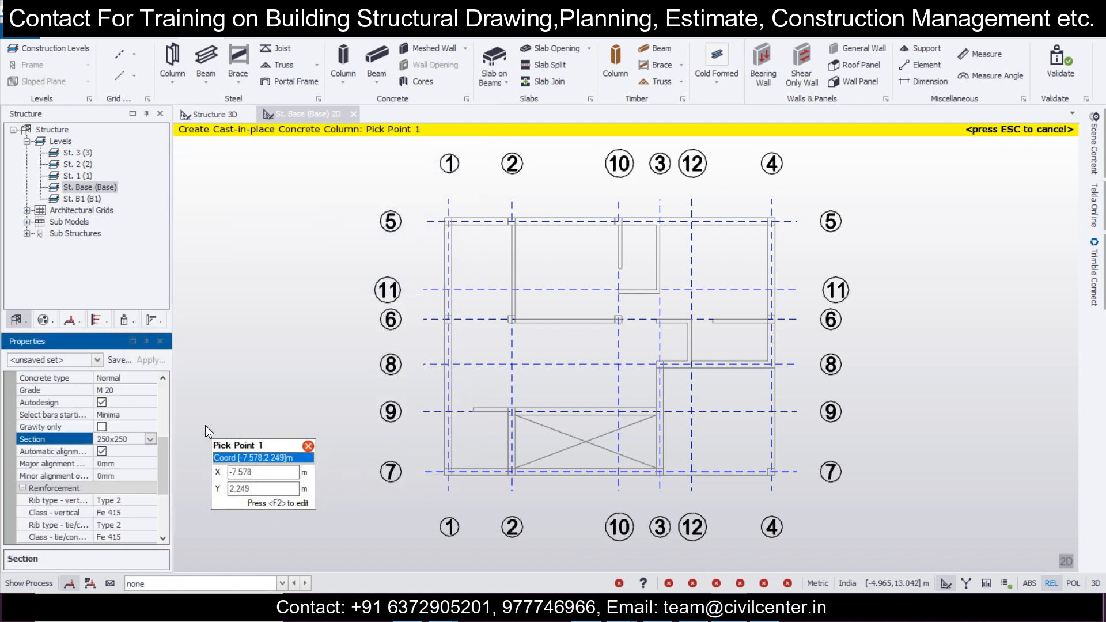
Step: Set the column's vertical and tie/confinement reinforcement classes to Fe 500
{"action": "scroll", "coordinate": [163, 459], "scroll_direction": "down", "scroll_amount": 1}
{"action": "scroll", "coordinate": [164, 466], "scroll_direction": "down", "scroll_amount": 4}
{"action": "left_click", "coordinate": [148, 453]}
{"action": "left_click", "coordinate": [144, 472]}
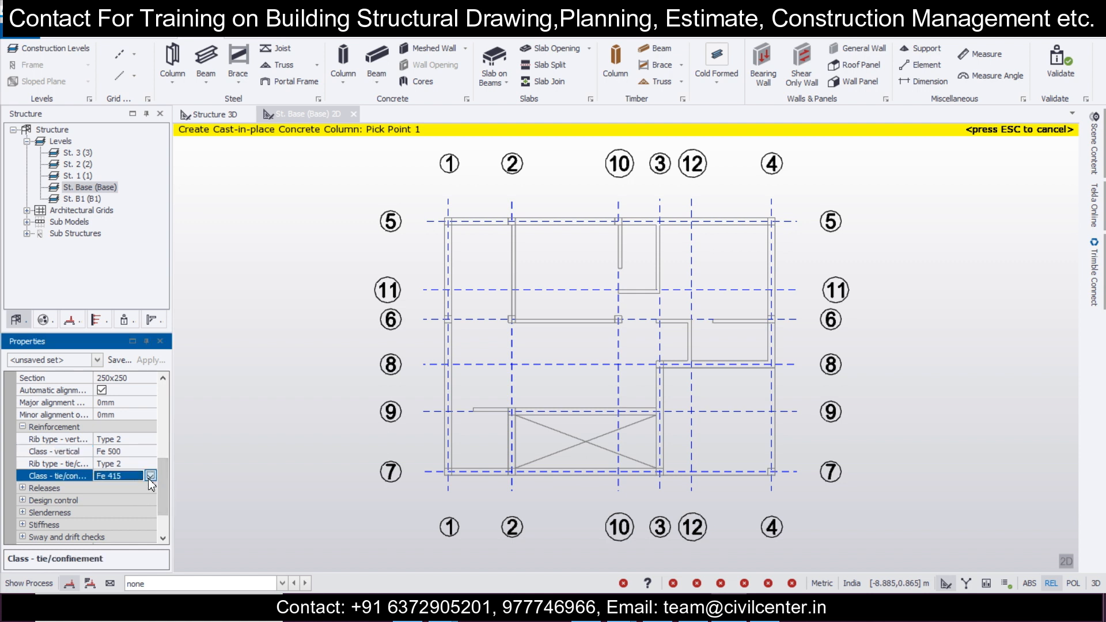
{"action": "left_click", "coordinate": [150, 476]}
{"action": "left_click", "coordinate": [134, 489]}
{"action": "scroll", "coordinate": [159, 483], "scroll_direction": "down", "scroll_amount": 4}
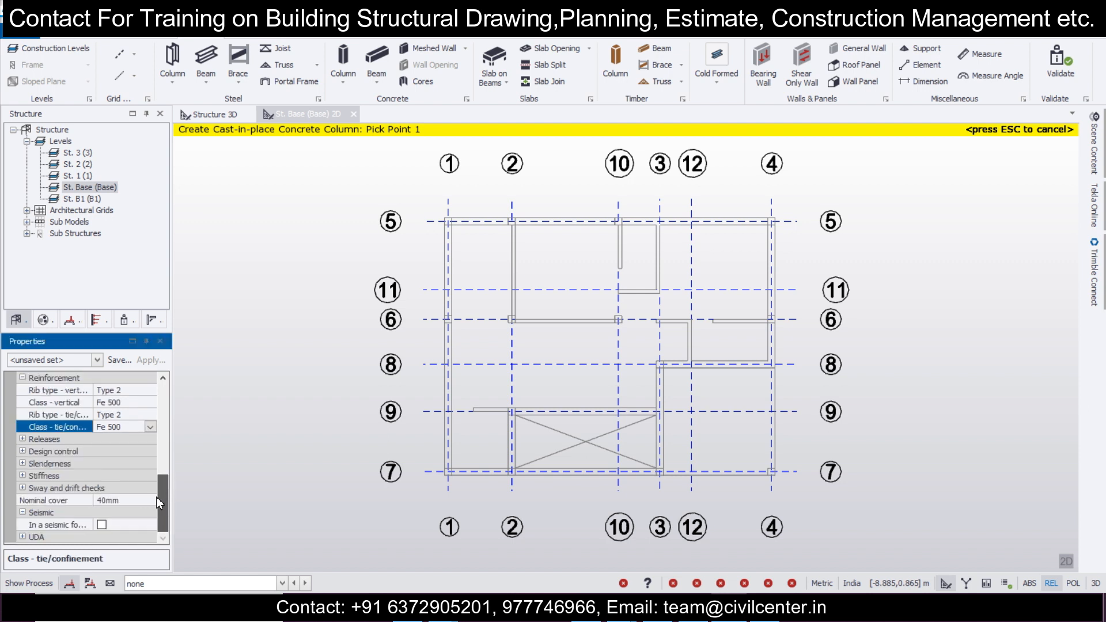
{"action": "scroll", "coordinate": [168, 495], "scroll_direction": "up", "scroll_amount": 2}
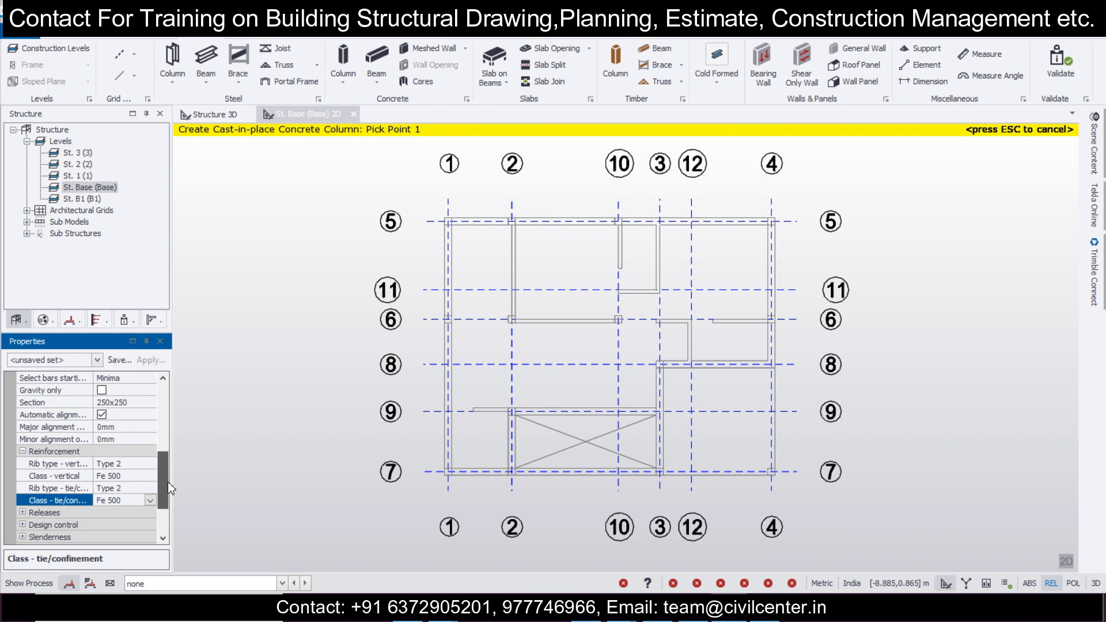
Step: Disable the column's automatic alignment and save its properties as the property set c250x250
{"action": "mouse_move", "coordinate": [168, 481]}
{"action": "left_mouse_down"}
{"action": "mouse_move", "coordinate": [195, 390]}
{"action": "mouse_move", "coordinate": [159, 537]}
{"action": "mouse_move", "coordinate": [192, 385]}
{"action": "mouse_move", "coordinate": [160, 506]}
{"action": "mouse_move", "coordinate": [158, 472]}
{"action": "left_mouse_up"}
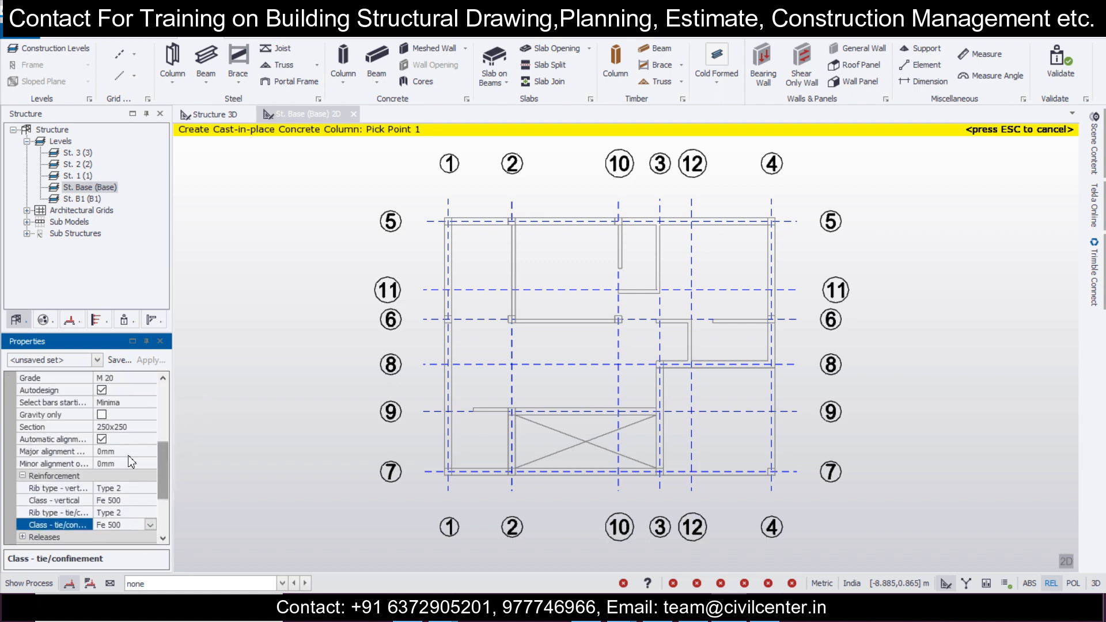
{"action": "left_click", "coordinate": [102, 440]}
{"action": "left_click", "coordinate": [119, 362]}
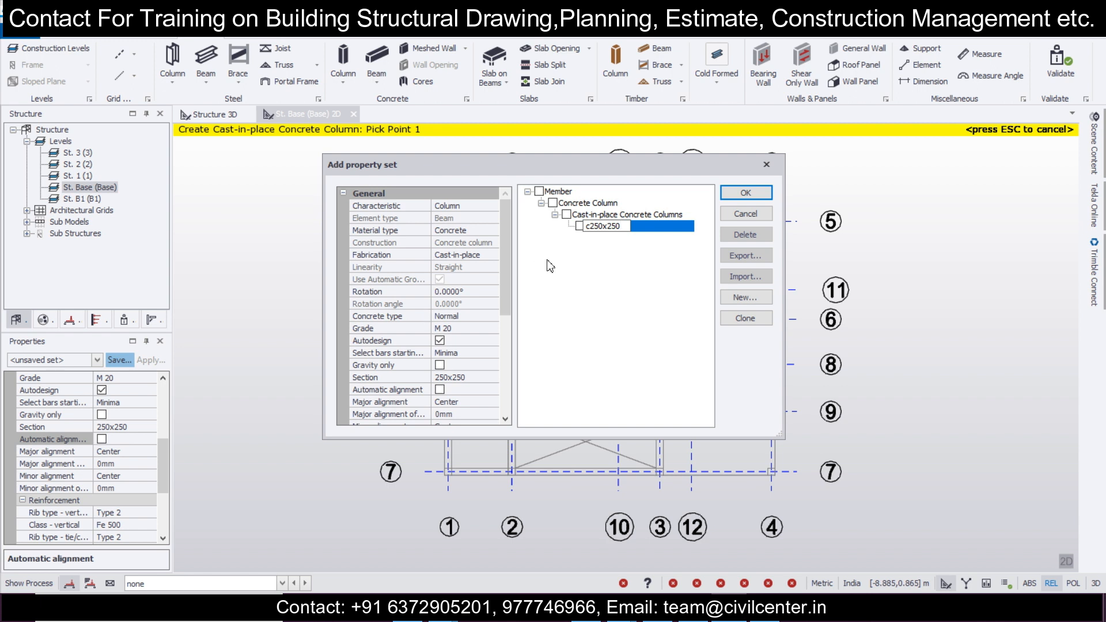
{"action": "left_click", "coordinate": [746, 195]}
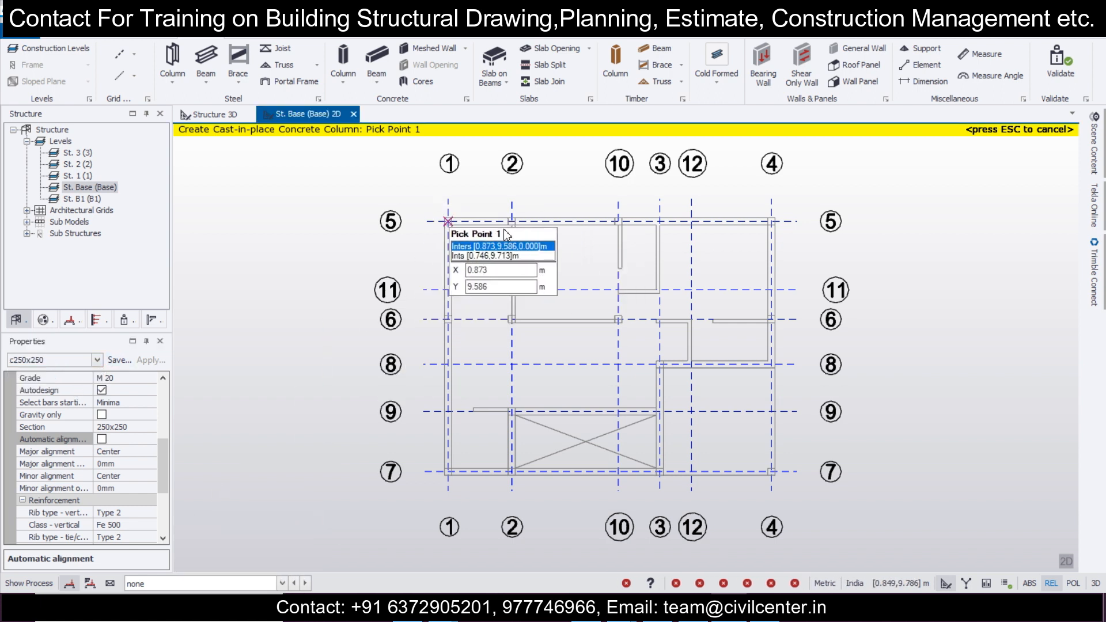
Step: Place c250x250 columns where grid lines 5 and 6 cross grid lines 1, 2, 10 and 4
{"action": "left_click", "coordinate": [563, 226]}
{"action": "left_click", "coordinate": [622, 224]}
{"action": "left_click", "coordinate": [775, 219]}
{"action": "left_click", "coordinate": [449, 319]}
{"action": "left_click", "coordinate": [515, 322]}
{"action": "left_click", "coordinate": [619, 322]}
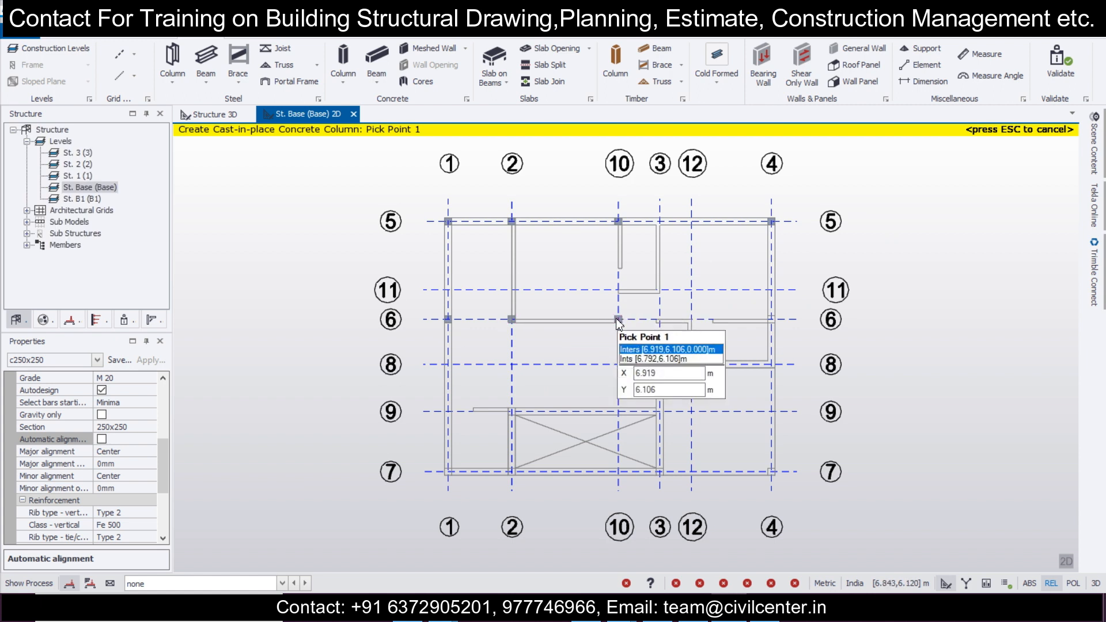
{"action": "left_click", "coordinate": [770, 321]}
Step: Place columns at grid intersections 3/8 and 2/9, and along grid line 7 at grids 1, 2, 3 and 4
{"action": "left_click", "coordinate": [661, 366]}
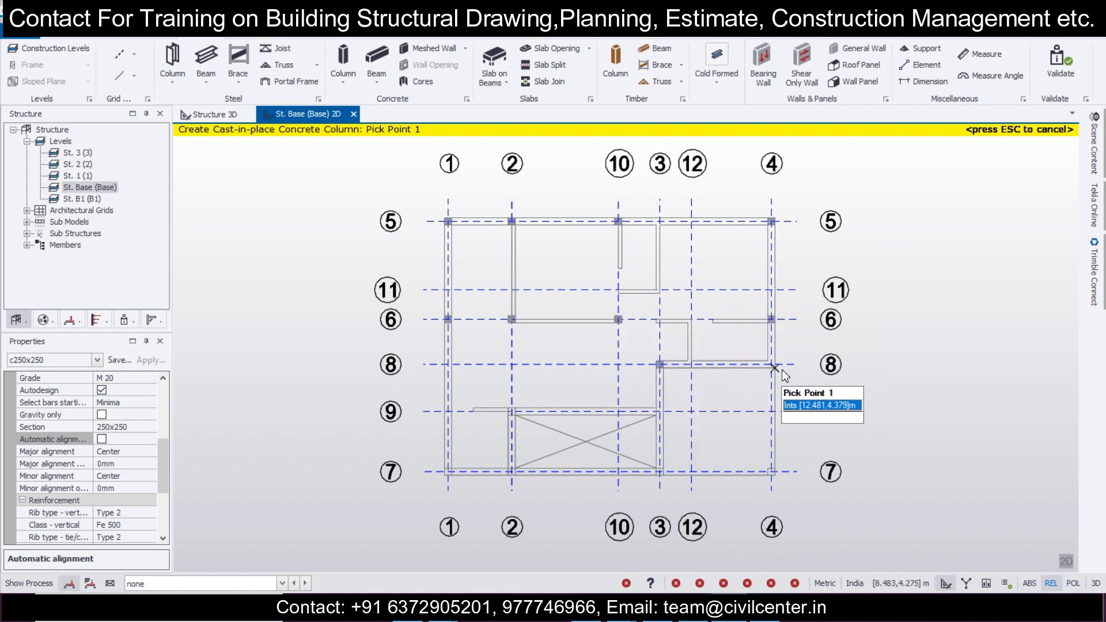
{"action": "left_click", "coordinate": [512, 412]}
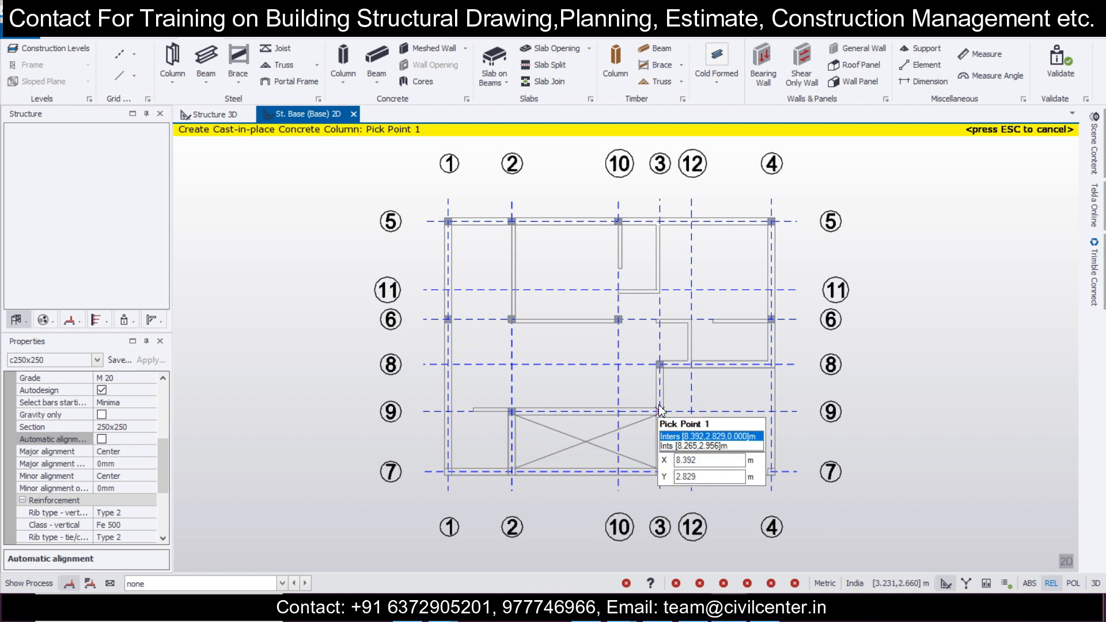
{"action": "scroll", "coordinate": [651, 475], "scroll_direction": "up", "scroll_amount": 3}
{"action": "left_click", "coordinate": [413, 467]}
{"action": "left_click", "coordinate": [304, 467]}
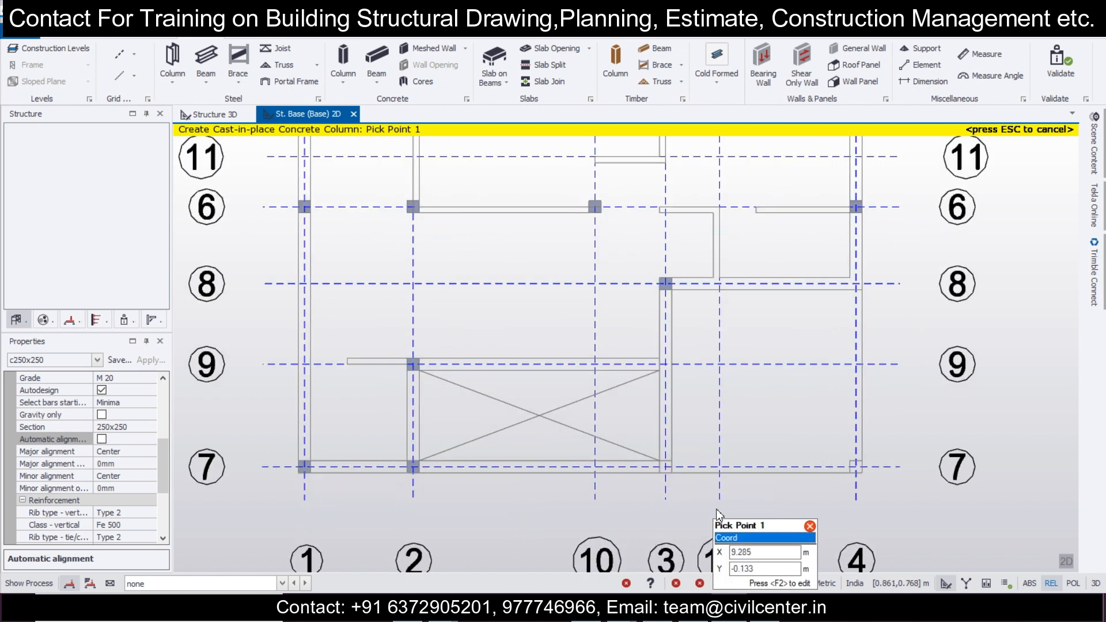
{"action": "left_click", "coordinate": [665, 467]}
{"action": "left_click", "coordinate": [856, 467]}
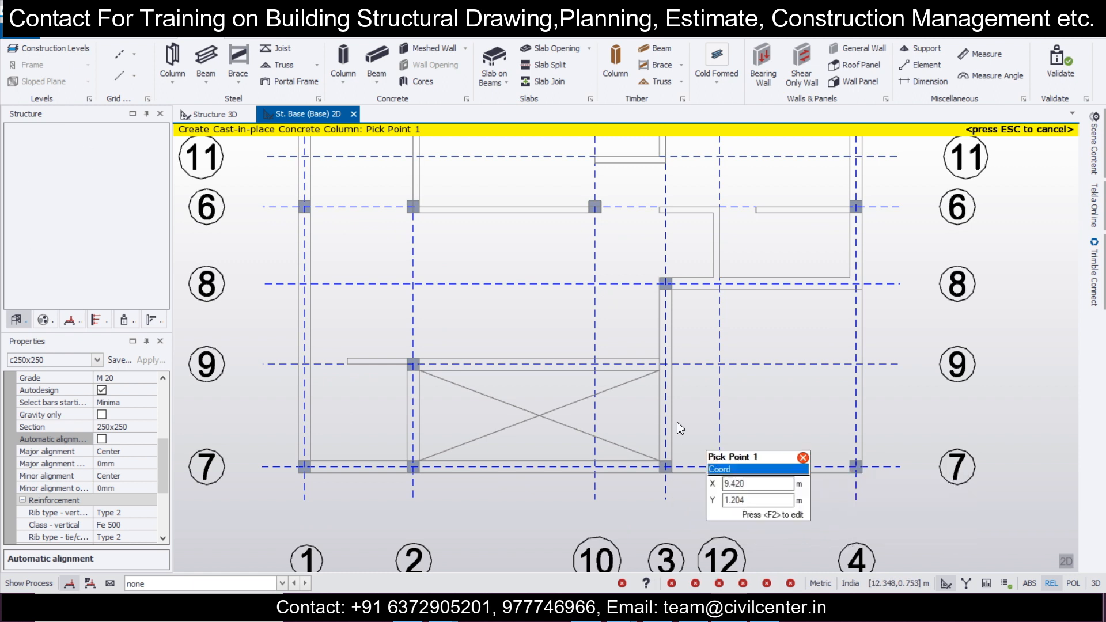
Step: End column placement and examine the placed columns in the plan and in the 3D structure view
{"action": "scroll", "coordinate": [679, 426], "scroll_direction": "down", "scroll_amount": 5}
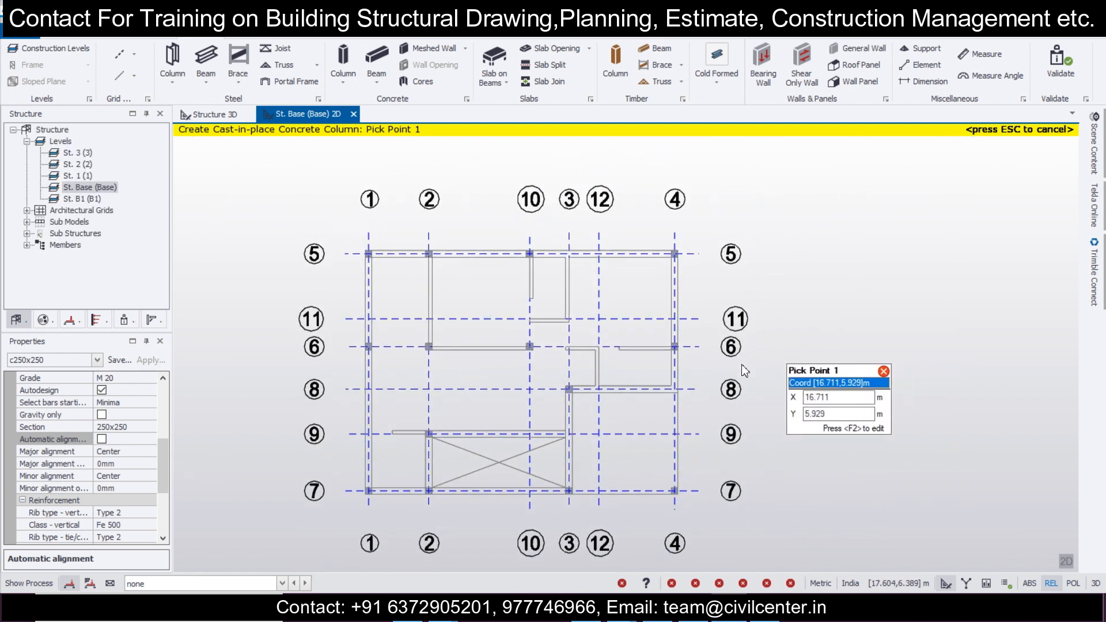
{"action": "scroll", "coordinate": [731, 365], "scroll_direction": "up", "scroll_amount": 3}
{"action": "scroll", "coordinate": [730, 365], "scroll_direction": "down", "scroll_amount": 3}
{"action": "middle_click_drag", "start_coordinate": [729, 365], "coordinate": [701, 342]}
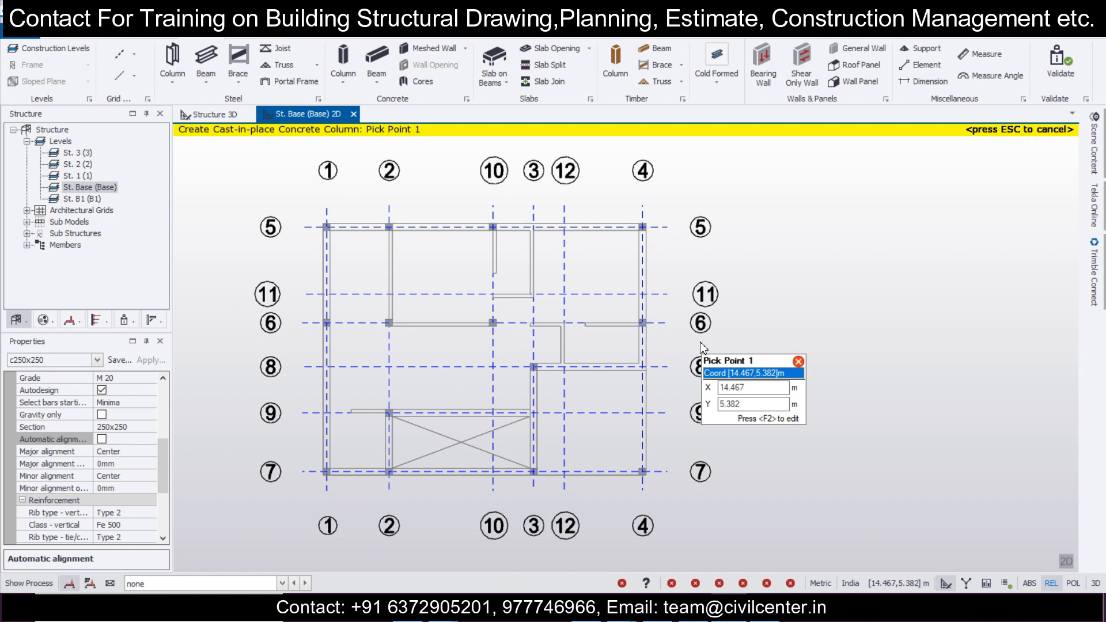
{"action": "key", "text": "Escape"}
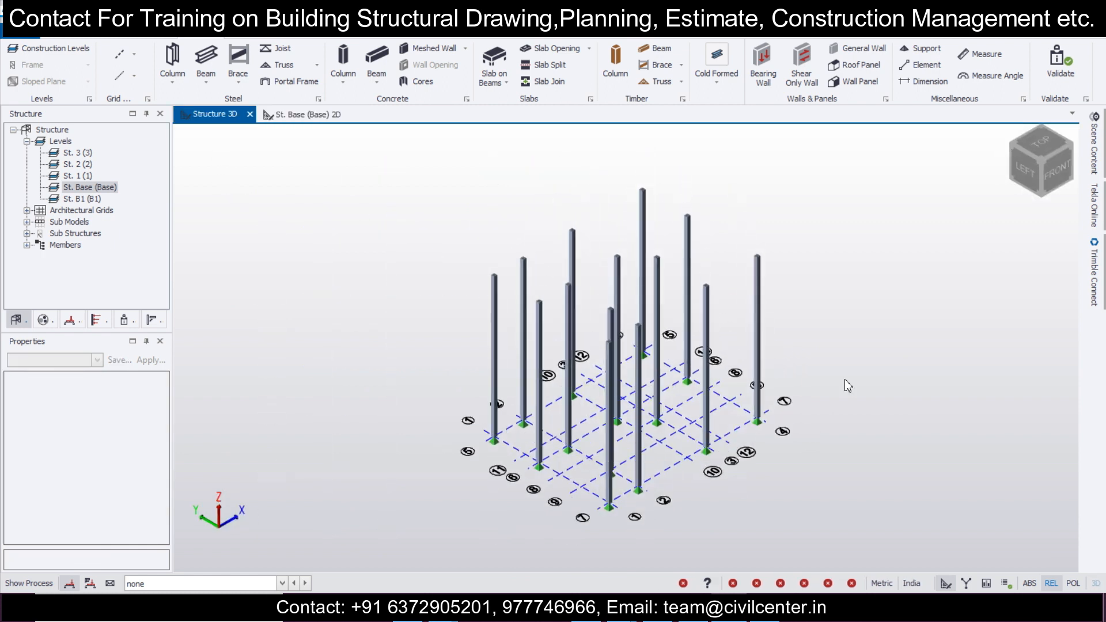
{"action": "right_click_drag", "start_coordinate": [894, 323], "coordinate": [652, 272]}
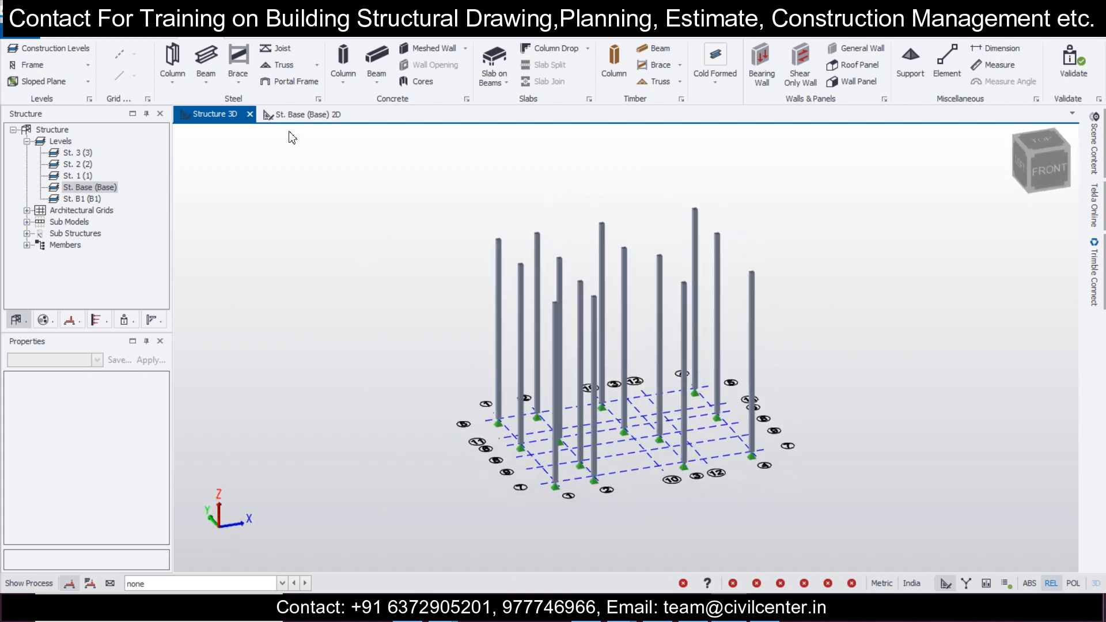
{"action": "left_click", "coordinate": [306, 114]}
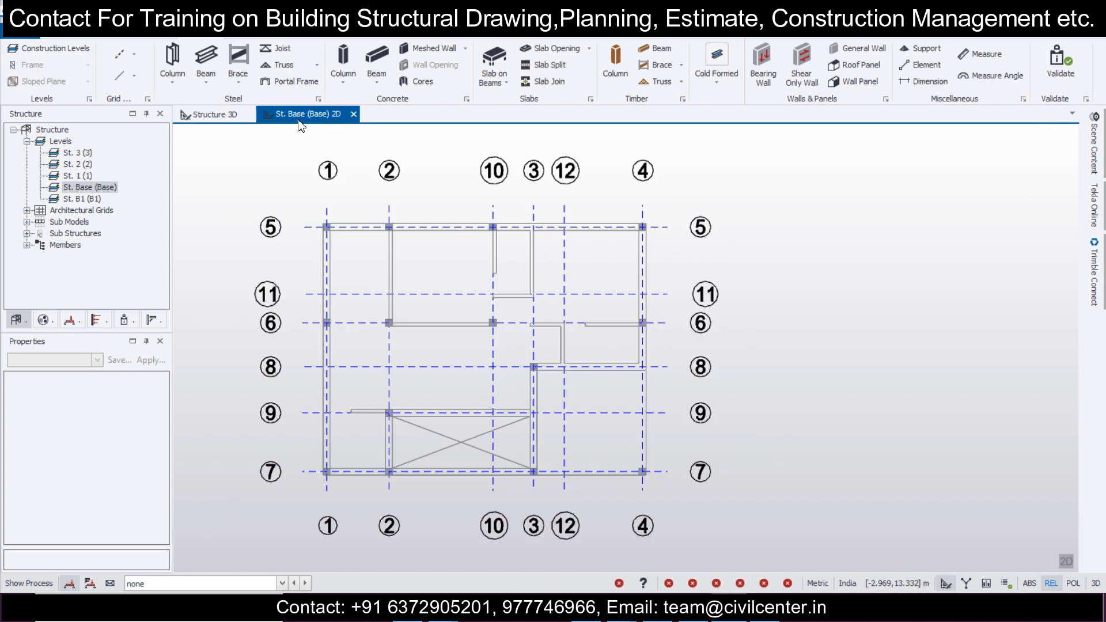
Step: Start a cast-in-place concrete beam and set its rectangular section to 250 mm breadth and 250 mm depth
{"action": "left_click", "coordinate": [363, 59]}
{"action": "scroll", "coordinate": [157, 442], "scroll_direction": "down", "scroll_amount": 3}
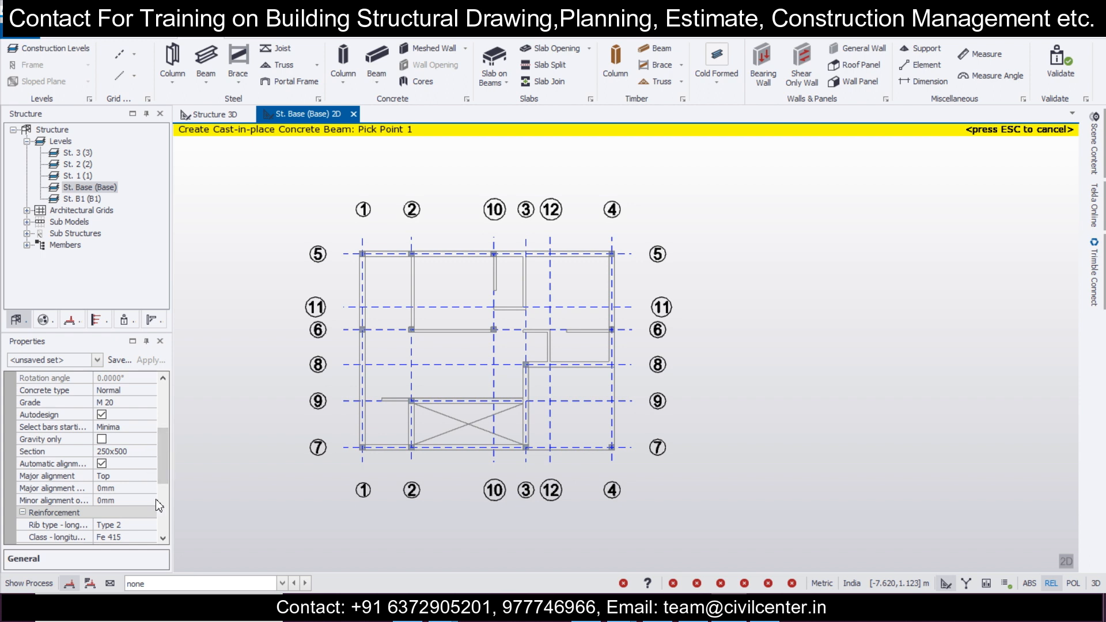
{"action": "scroll", "coordinate": [162, 473], "scroll_direction": "down", "scroll_amount": 2}
{"action": "left_click", "coordinate": [150, 378]}
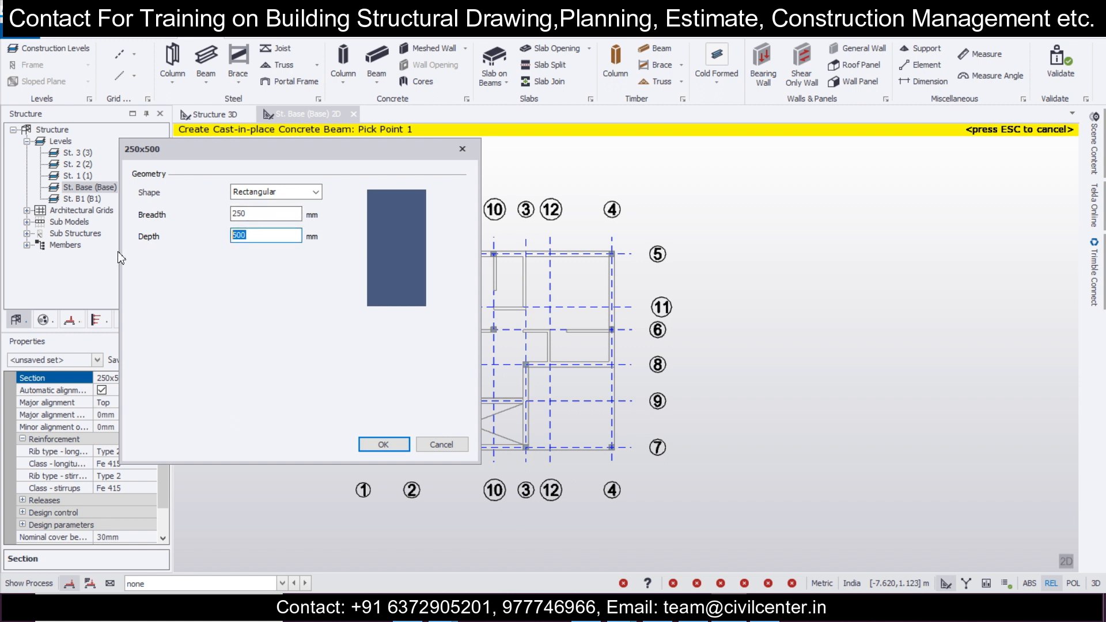
{"action": "type", "text": "300"}
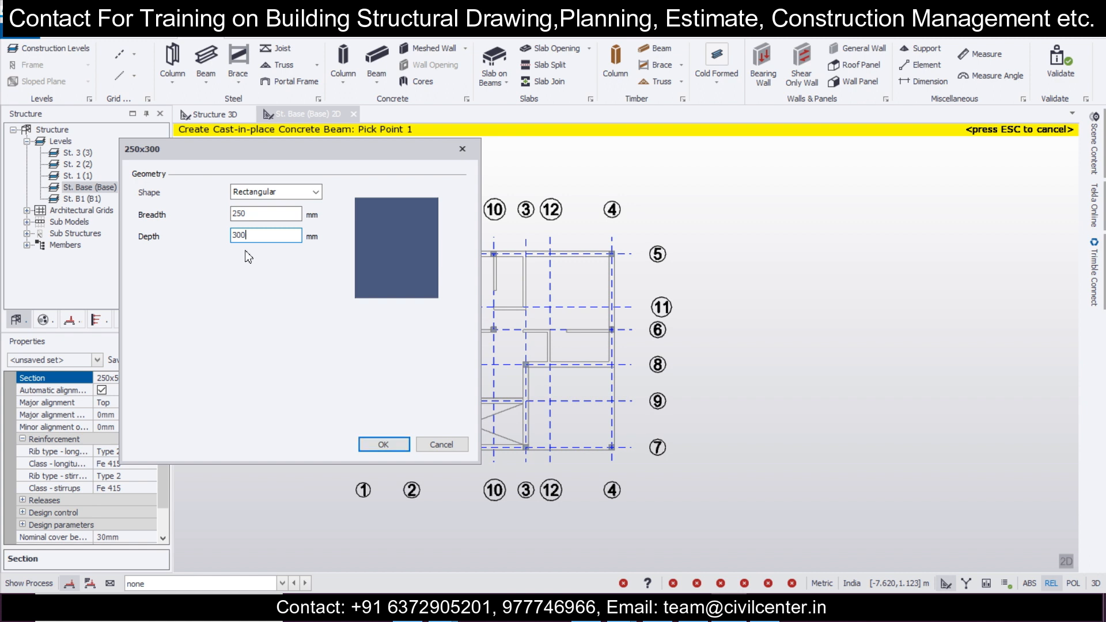
{"action": "type", "text": "250"}
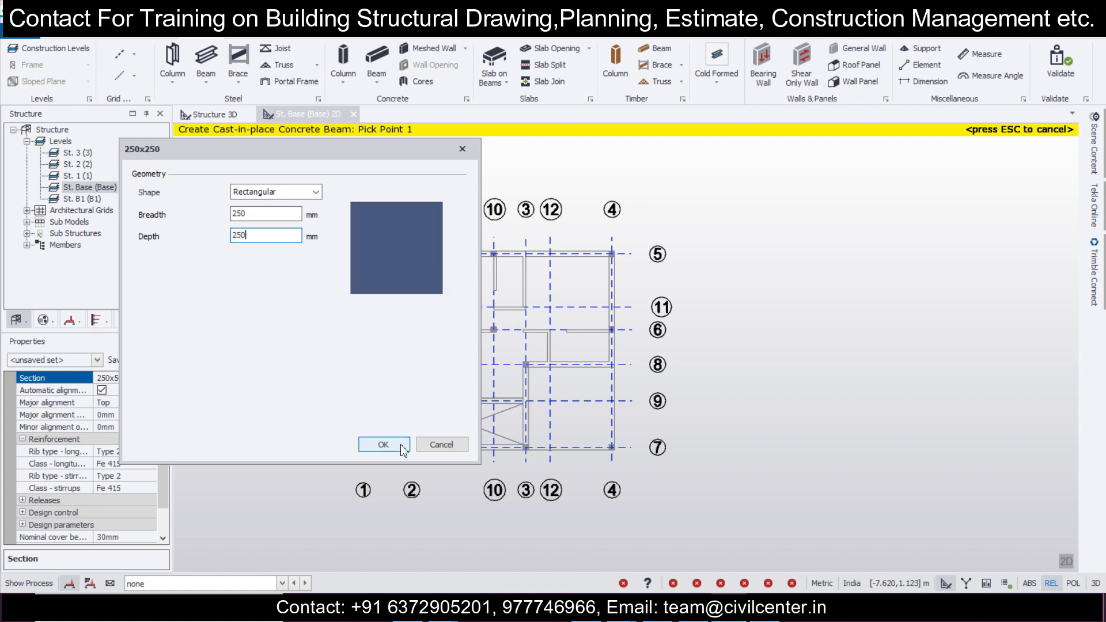
{"action": "left_click", "coordinate": [383, 444]}
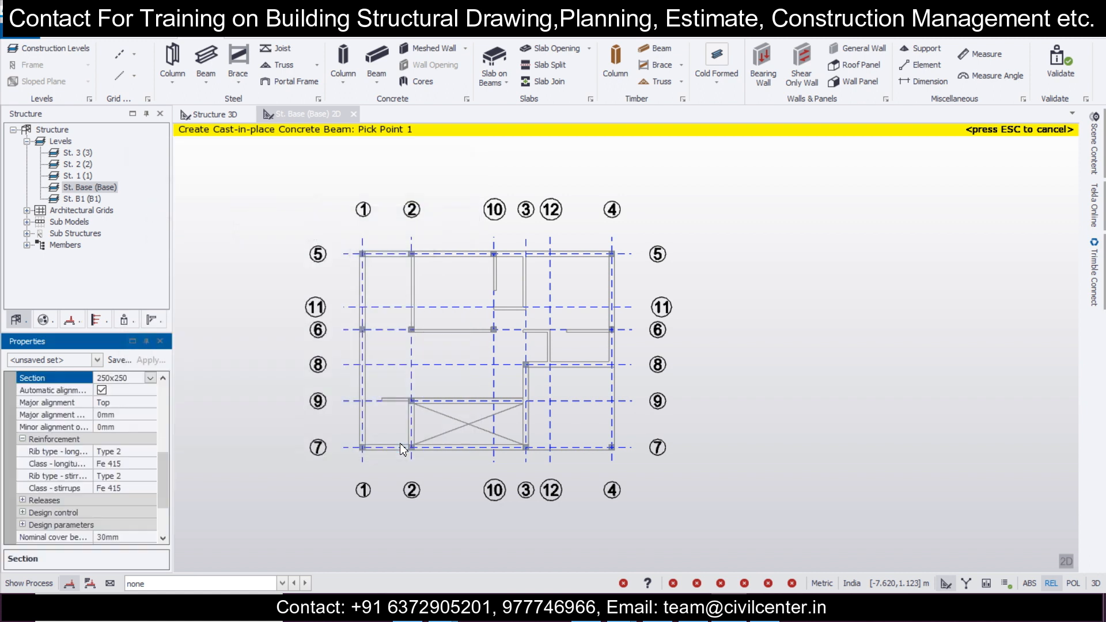
Step: Set the beam's longitudinal reinforcement class to Fe 500 and save its properties as the property set b250x250
{"action": "left_click", "coordinate": [150, 464]}
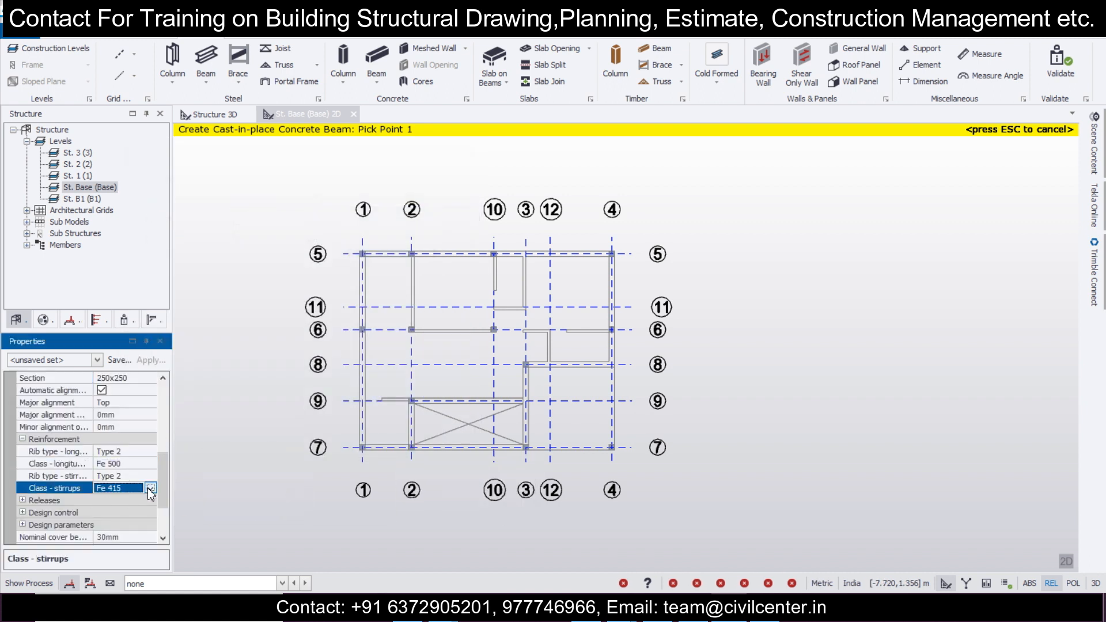
{"action": "left_click_drag", "start_coordinate": [168, 488], "coordinate": [168, 429]}
{"action": "left_click", "coordinate": [122, 362]}
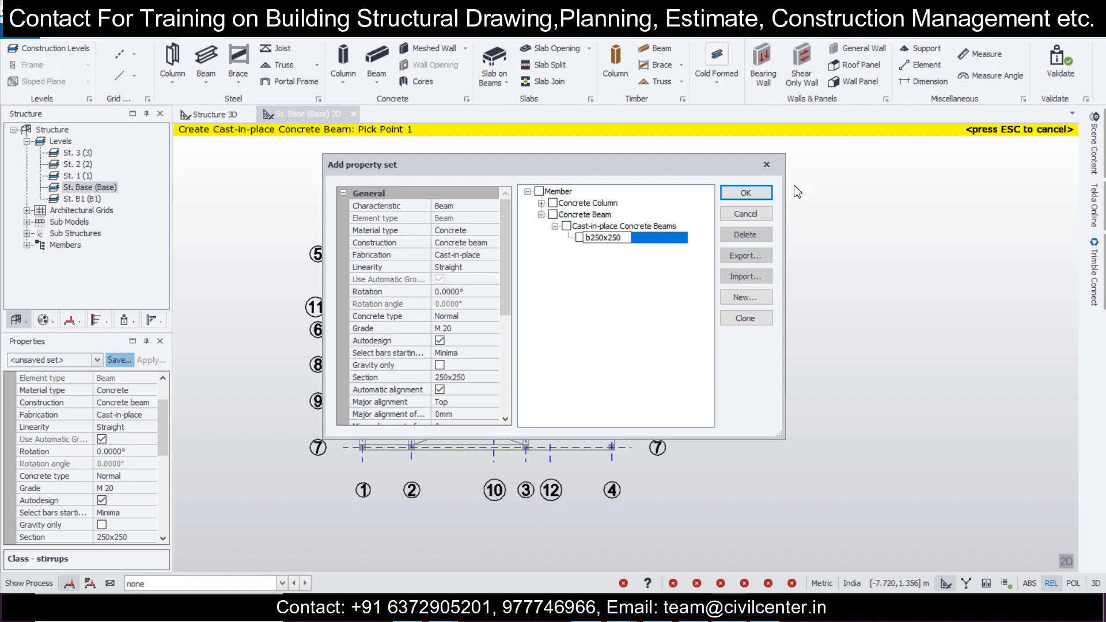
{"action": "left_click", "coordinate": [767, 194]}
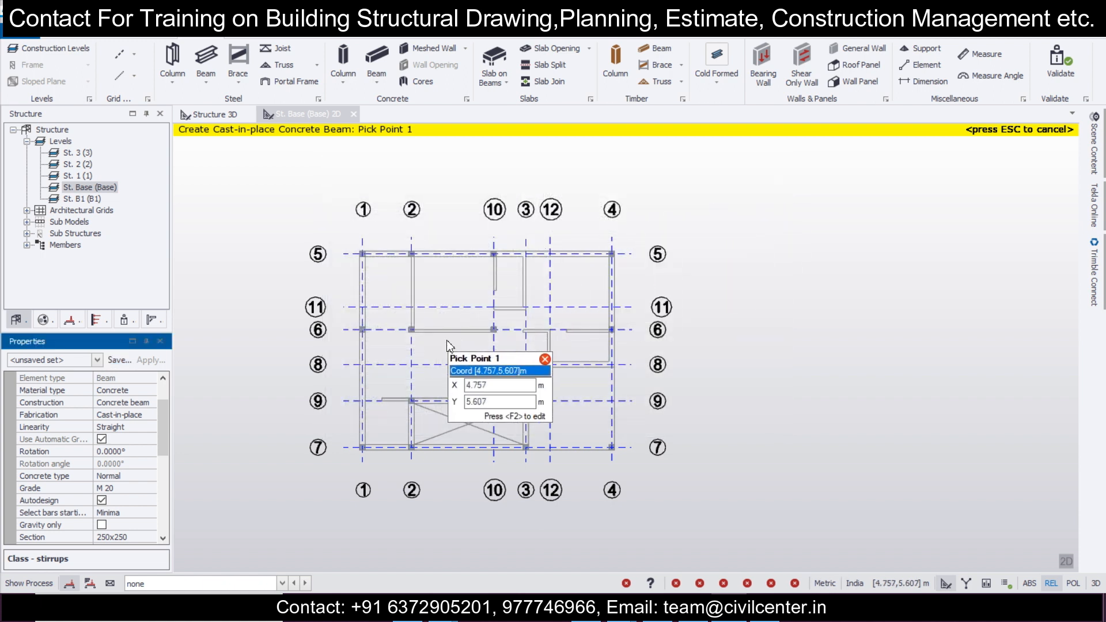
Step: Draw beams along grid line 3 from grid 5 to grid 6, and along grid line 11 from grid 10 to grid 3
{"action": "scroll", "coordinate": [503, 327], "scroll_direction": "up", "scroll_amount": 2}
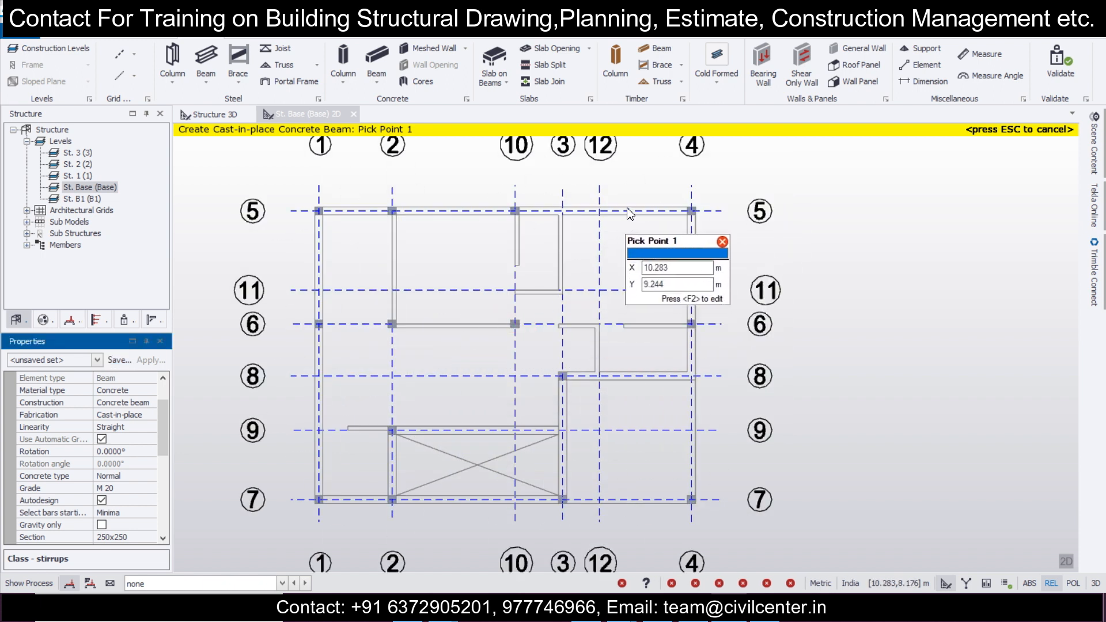
{"action": "middle_click_drag", "start_coordinate": [626, 211], "coordinate": [641, 270]}
{"action": "scroll", "coordinate": [599, 313], "scroll_direction": "up", "scroll_amount": 3}
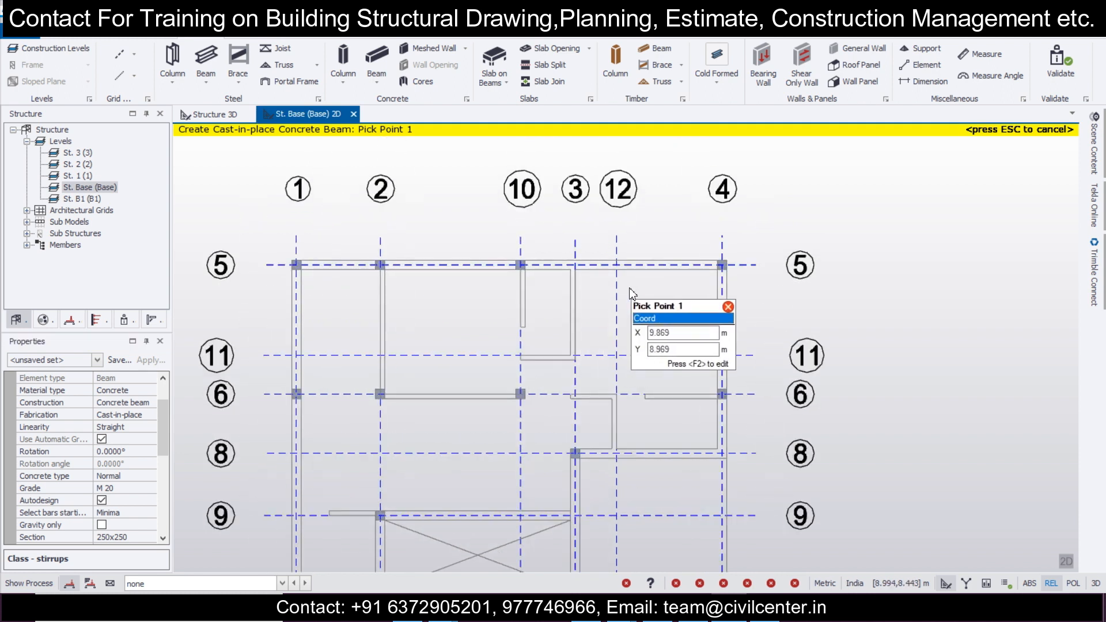
{"action": "left_click", "coordinate": [564, 258]}
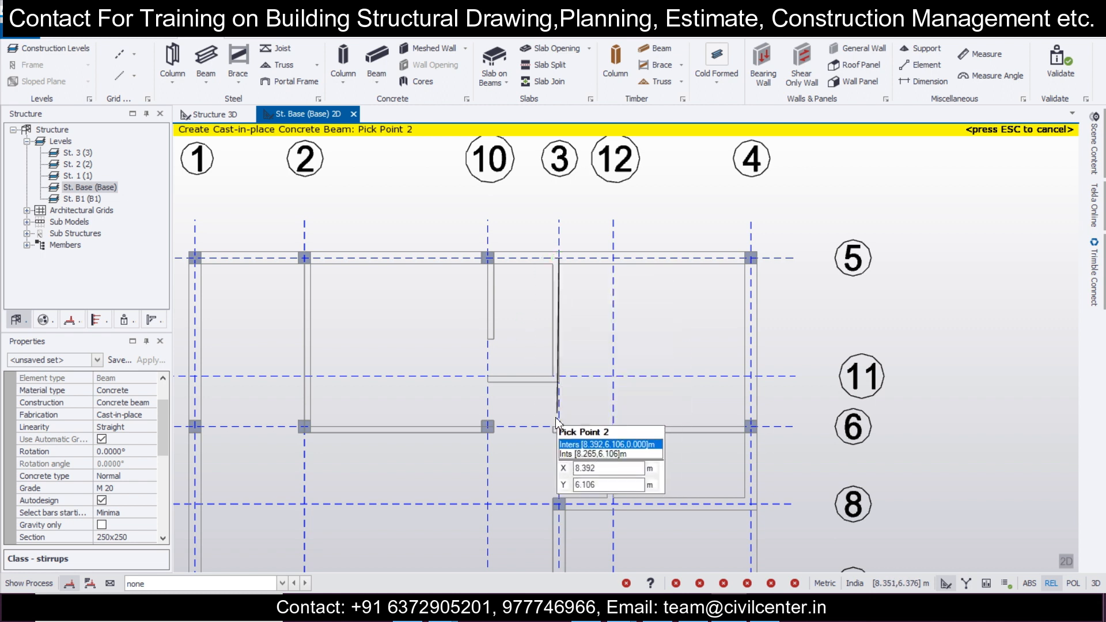
{"action": "left_click", "coordinate": [558, 428]}
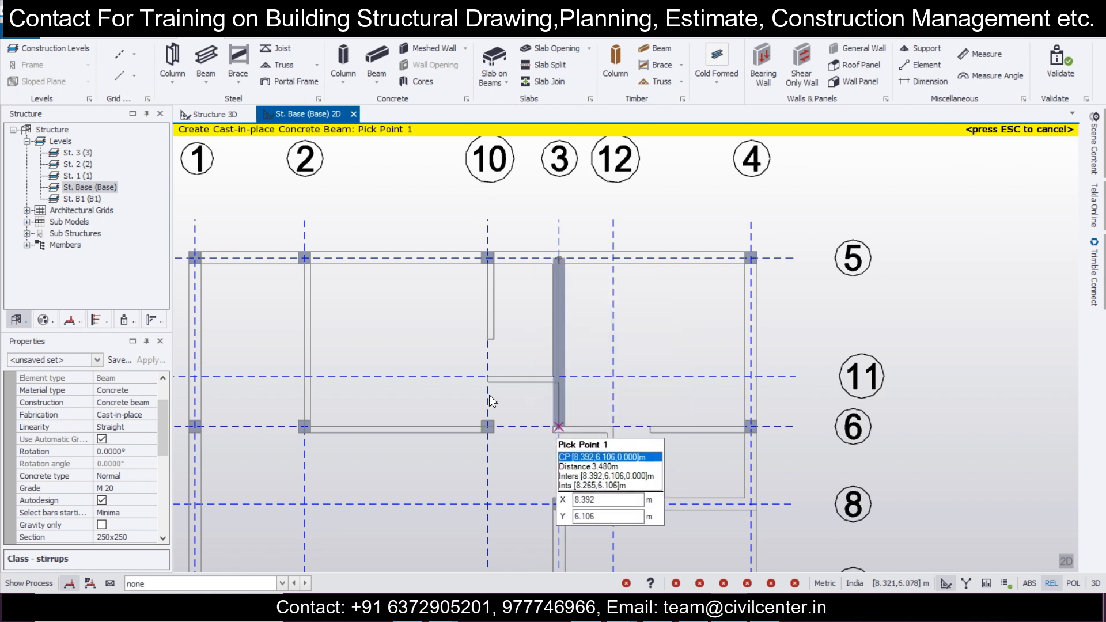
{"action": "left_click", "coordinate": [488, 376]}
{"action": "left_click", "coordinate": [559, 378]}
Step: Draw a beam along grid line 12 from grid line 6 to grid line 8
{"action": "scroll", "coordinate": [595, 380], "scroll_direction": "down", "scroll_amount": 2}
{"action": "scroll", "coordinate": [538, 358], "scroll_direction": "up", "scroll_amount": 2}
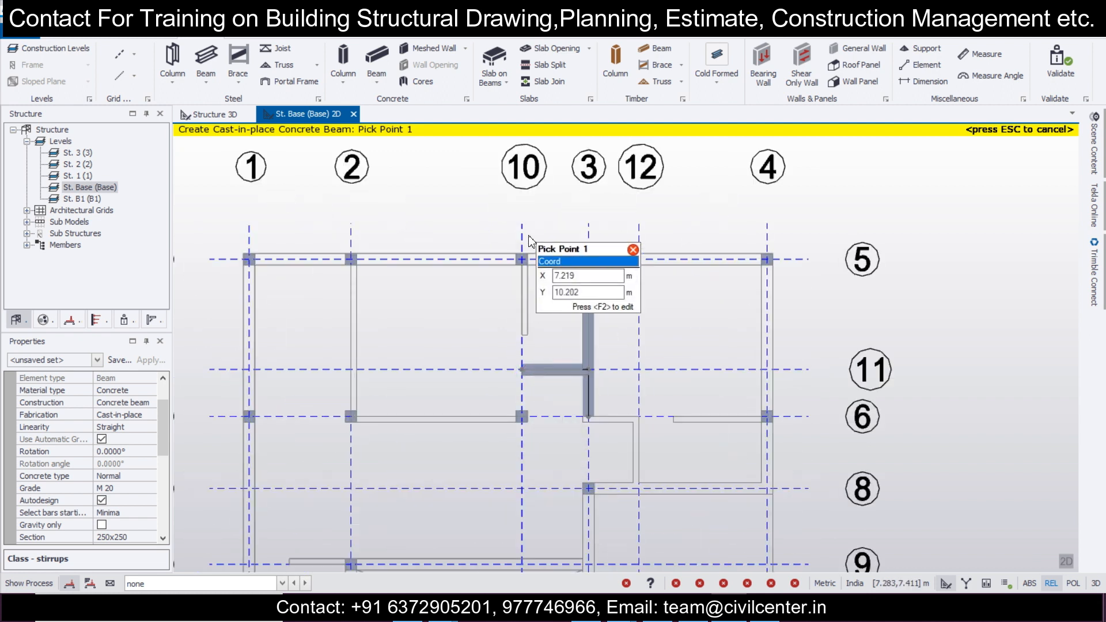
{"action": "middle_click_drag", "start_coordinate": [524, 454], "coordinate": [523, 283]}
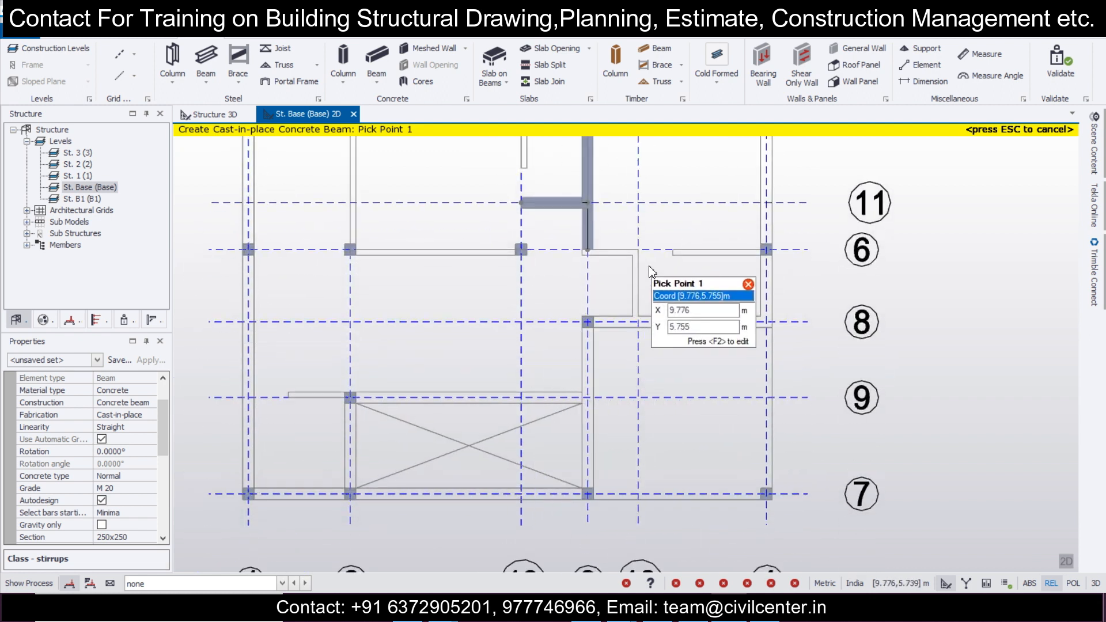
{"action": "scroll", "coordinate": [651, 271], "scroll_direction": "up", "scroll_amount": 2}
{"action": "left_click", "coordinate": [632, 242]}
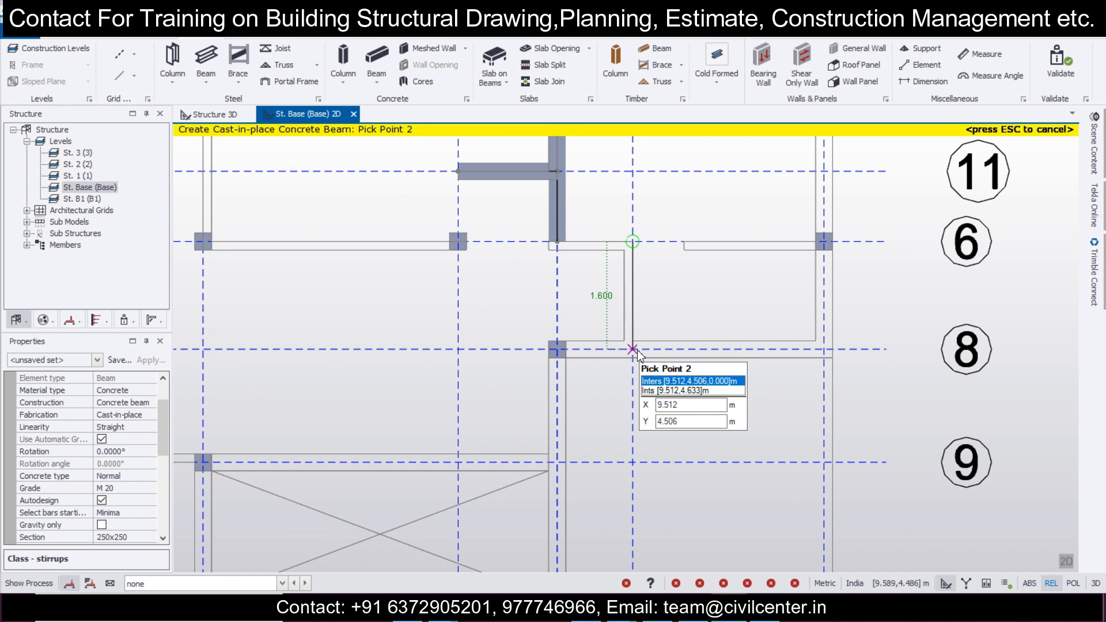
{"action": "left_click", "coordinate": [632, 349]}
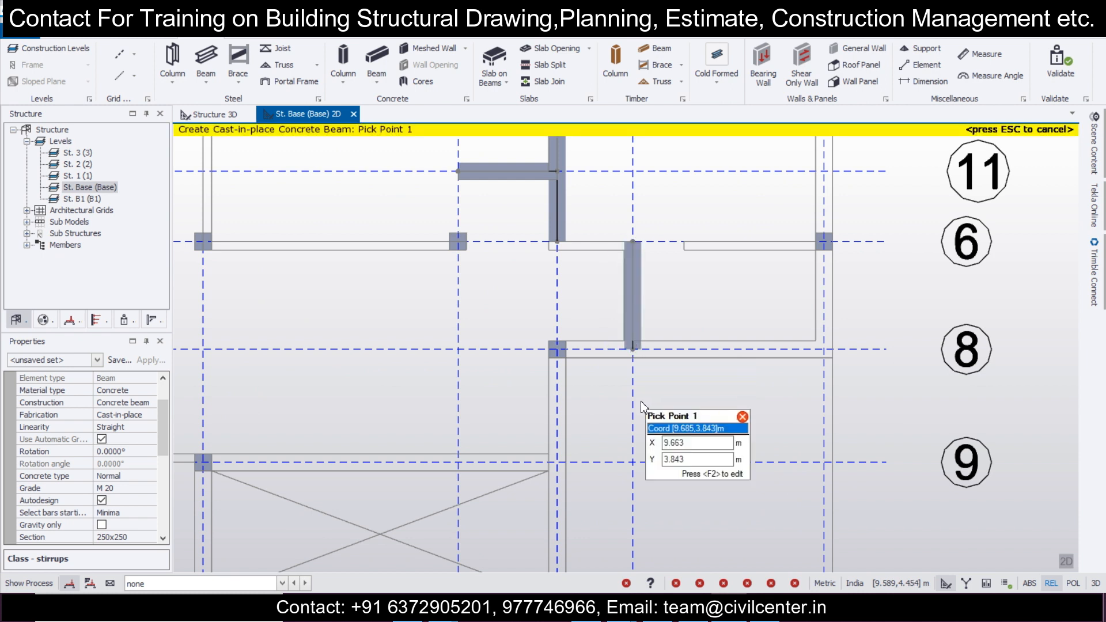
Step: Draw a beam along grid line 9 from the column on grid line 2 to grid line 1
{"action": "scroll", "coordinate": [610, 426], "scroll_direction": "down", "scroll_amount": 3}
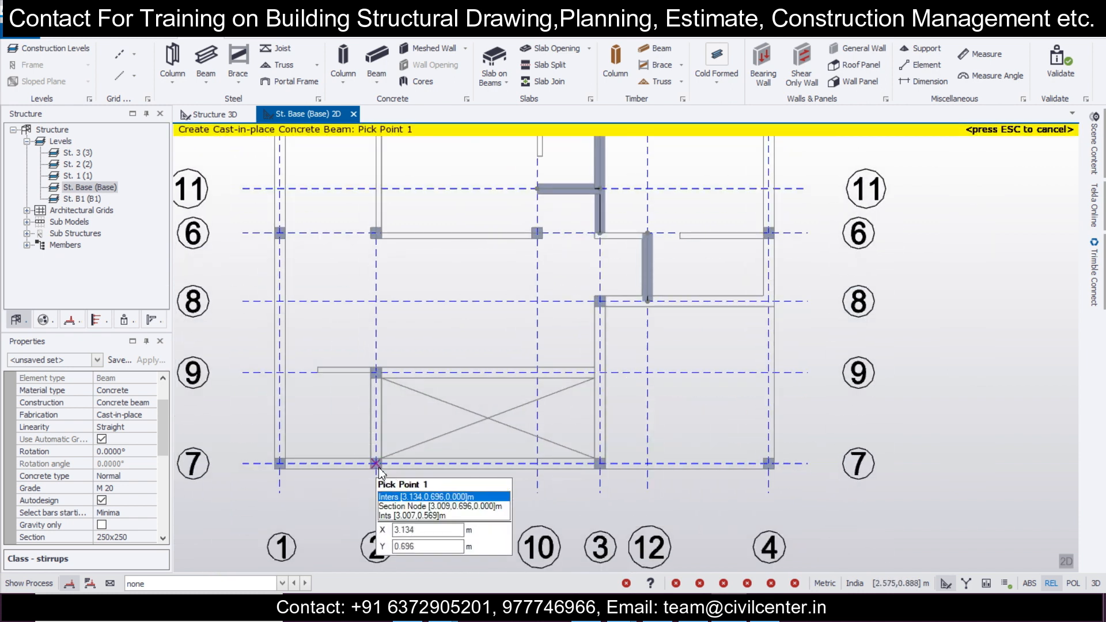
{"action": "scroll", "coordinate": [295, 406], "scroll_direction": "up", "scroll_amount": 2}
{"action": "left_click", "coordinate": [416, 357]}
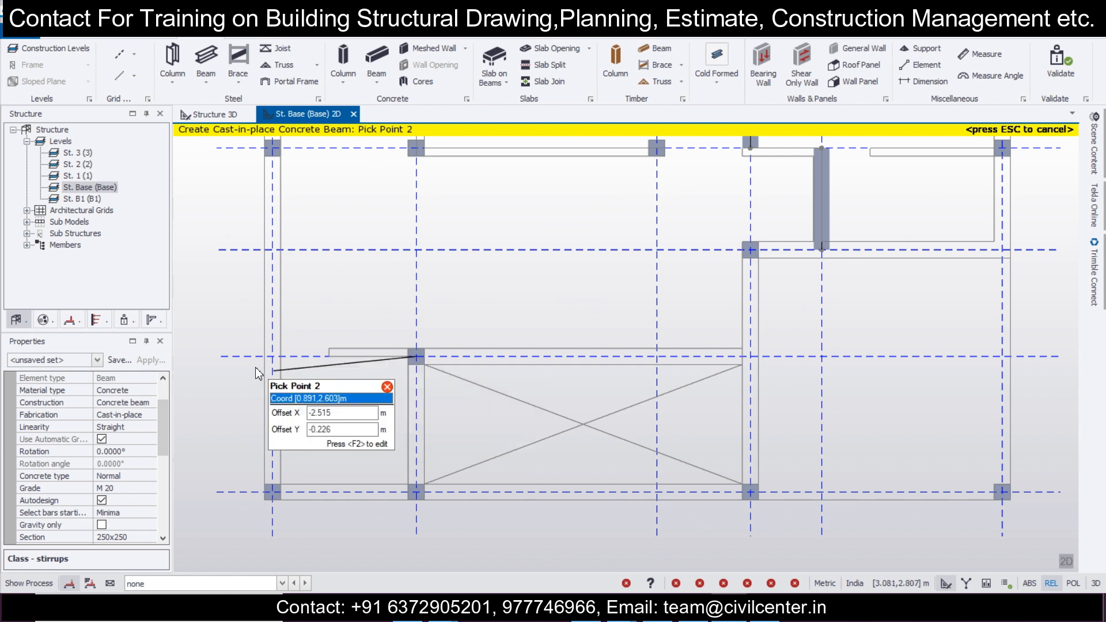
{"action": "middle_click", "coordinate": [270, 357]}
Step: Draw a beam along grid line 9 from the column on grid line 2 to grid line 3
{"action": "scroll", "coordinate": [269, 365], "scroll_direction": "down", "scroll_amount": 2}
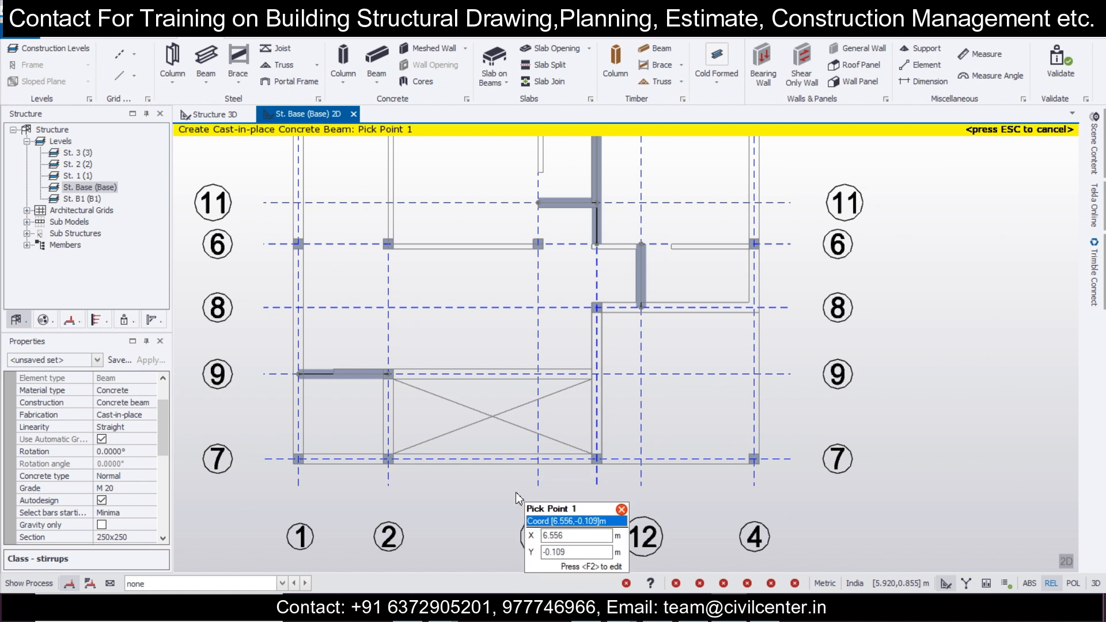
{"action": "middle_click_drag", "start_coordinate": [483, 410], "coordinate": [437, 468]}
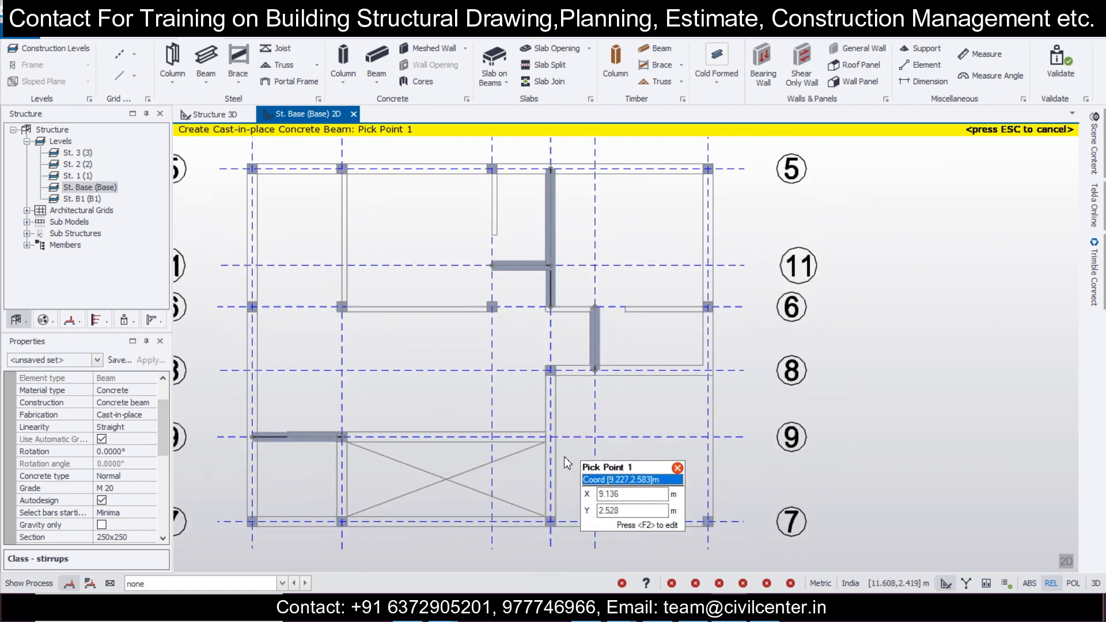
{"action": "scroll", "coordinate": [442, 485], "scroll_direction": "up", "scroll_amount": 3}
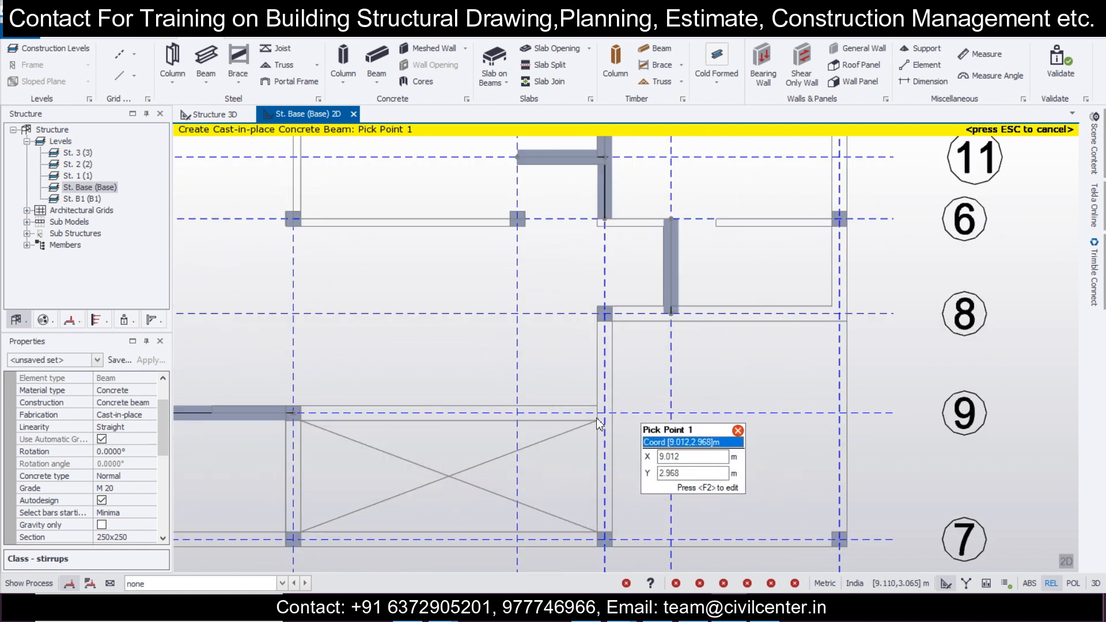
{"action": "left_click", "coordinate": [294, 413]}
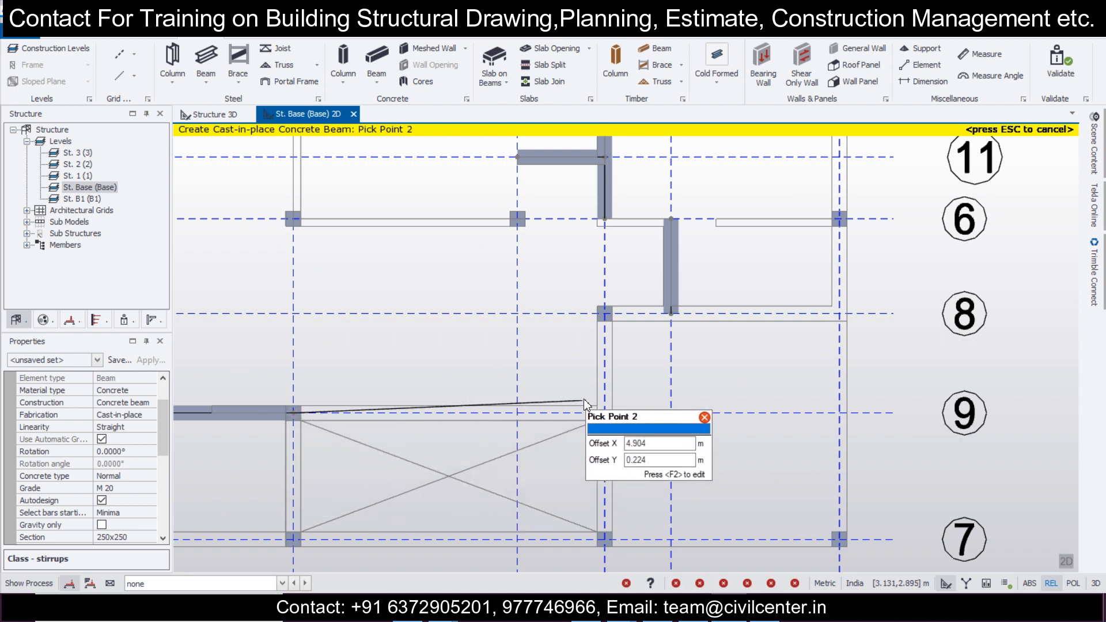
{"action": "left_click", "coordinate": [598, 414]}
{"action": "key", "text": "Escape"}
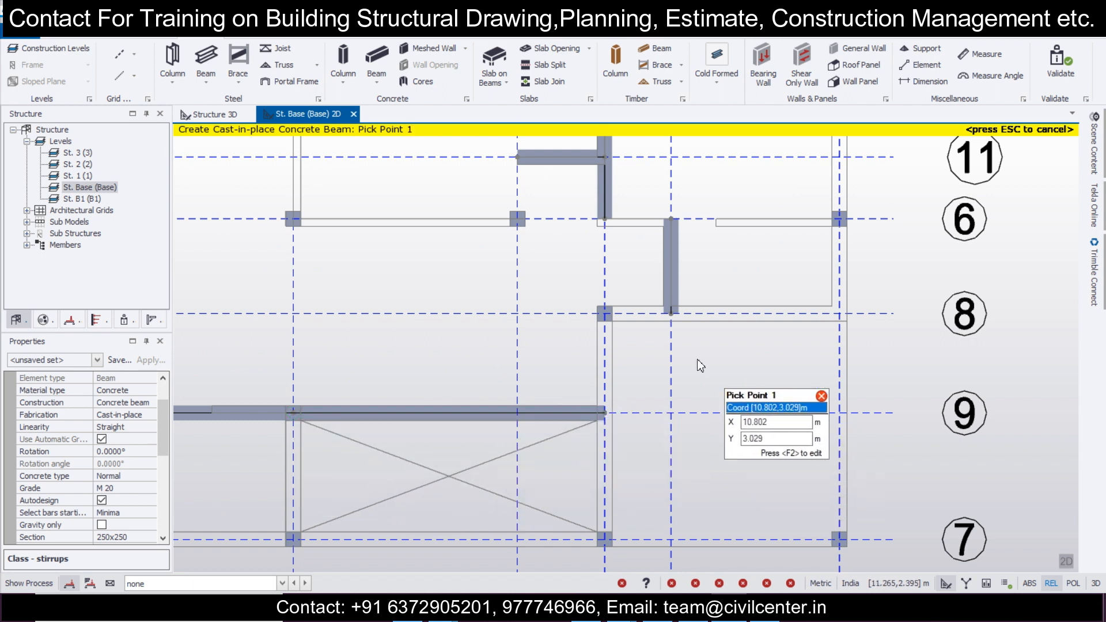
Step: Draw a beam along grid line 8 from the column on grid line 3 to grid line 4 and end the beam command
{"action": "left_click", "coordinate": [605, 314]}
{"action": "left_click", "coordinate": [839, 314]}
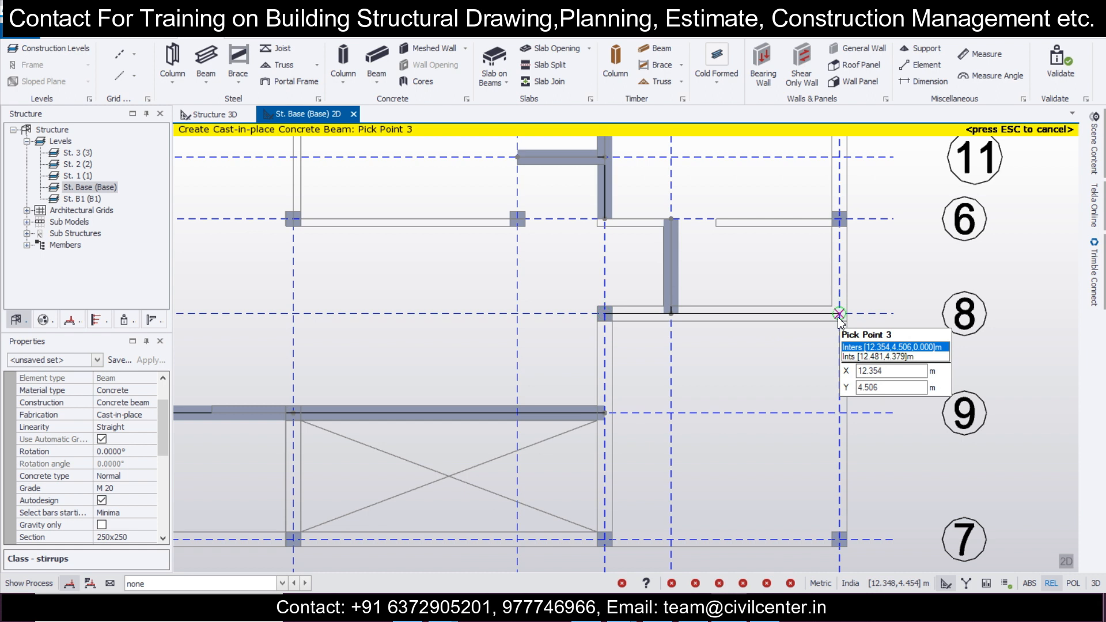
{"action": "key", "text": "Escape"}
{"action": "scroll", "coordinate": [708, 439], "scroll_direction": "down", "scroll_amount": 2}
{"action": "middle_click_drag", "start_coordinate": [707, 439], "coordinate": [602, 394]}
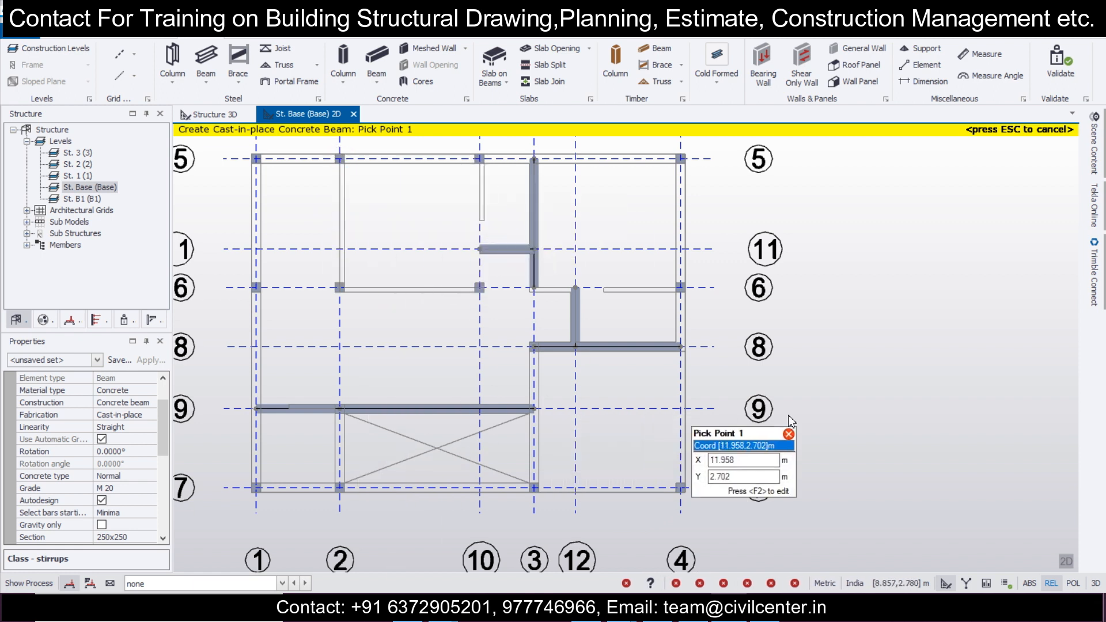
{"action": "scroll", "coordinate": [786, 417], "scroll_direction": "down", "scroll_amount": 1}
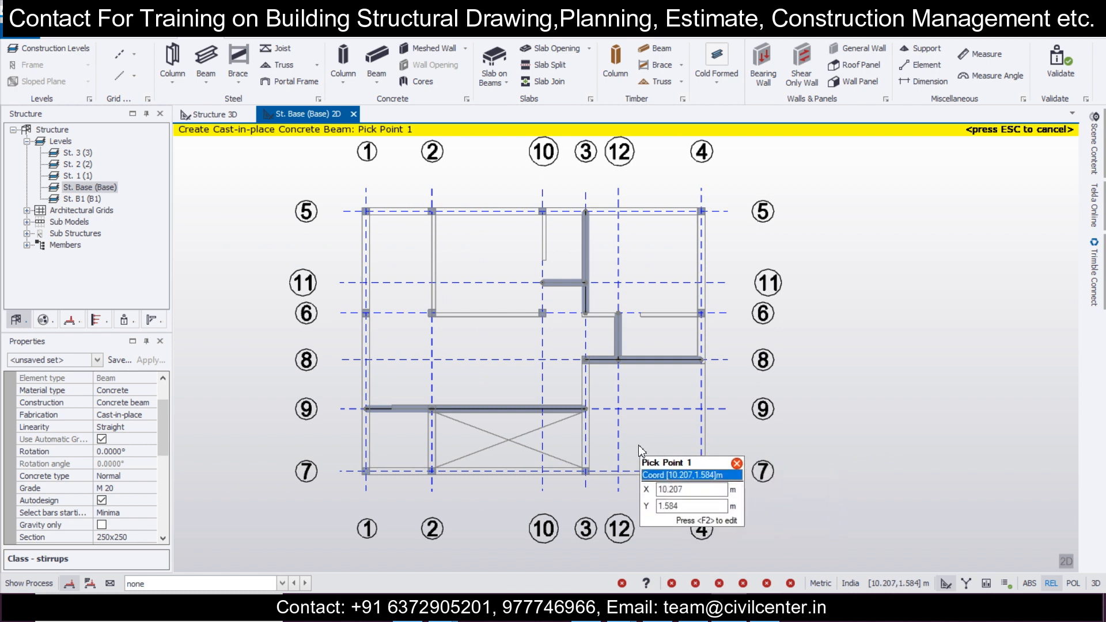
{"action": "key", "text": "Escape"}
Step: Set the end 1 fixity of the beam on grid line 9 between grid lines 1 and 2 to Pin
{"action": "scroll", "coordinate": [534, 425], "scroll_direction": "up", "scroll_amount": 1}
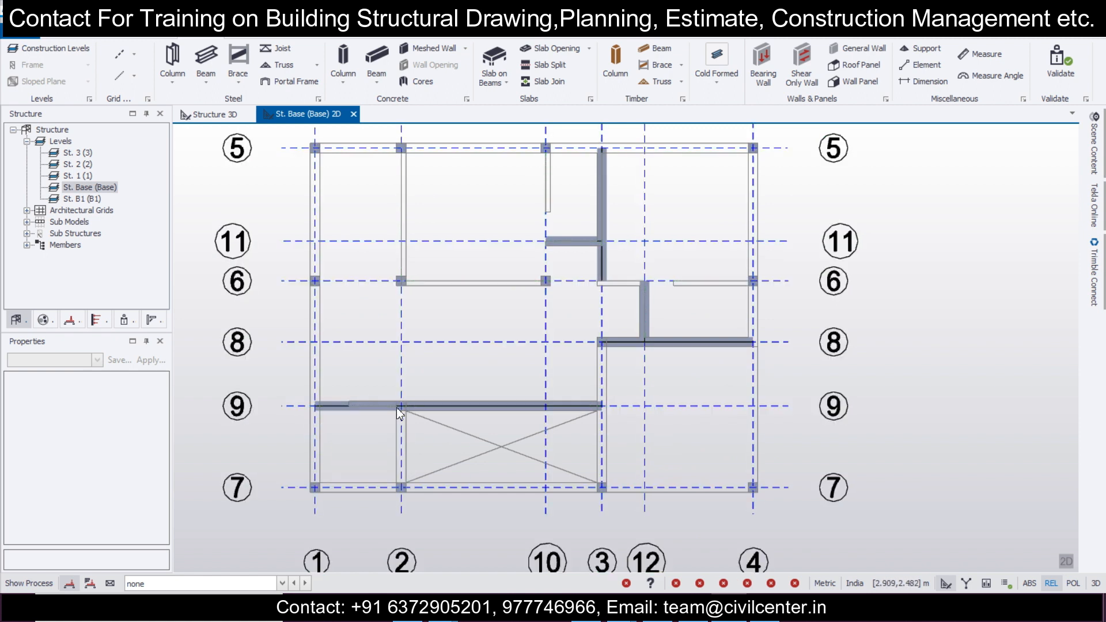
{"action": "left_click", "coordinate": [350, 413]}
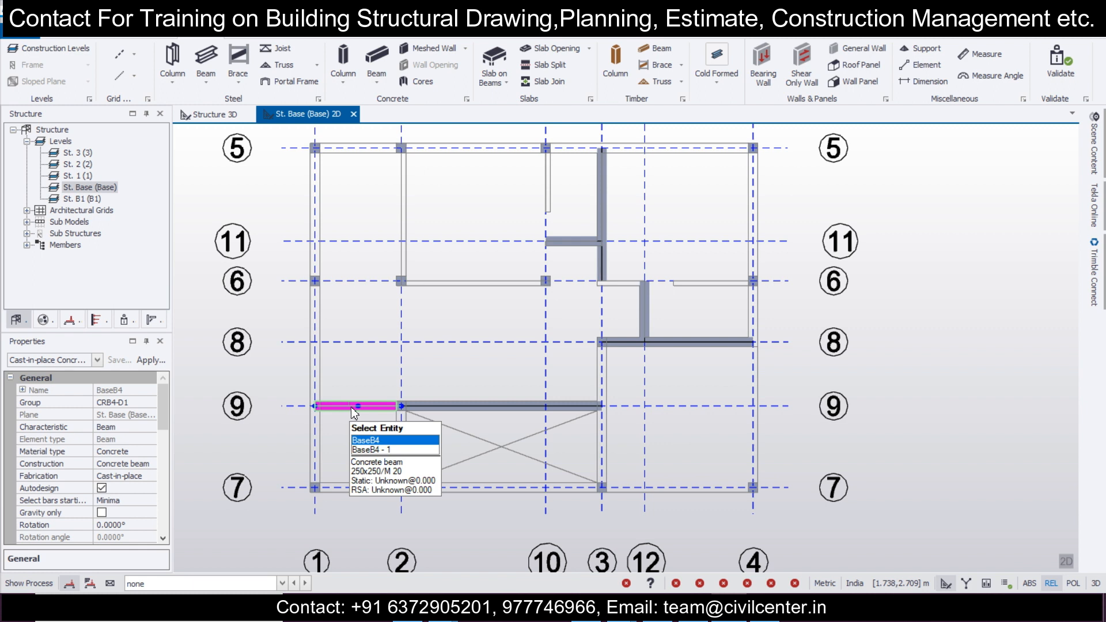
{"action": "double_click", "coordinate": [353, 409]}
{"action": "left_click", "coordinate": [400, 221]}
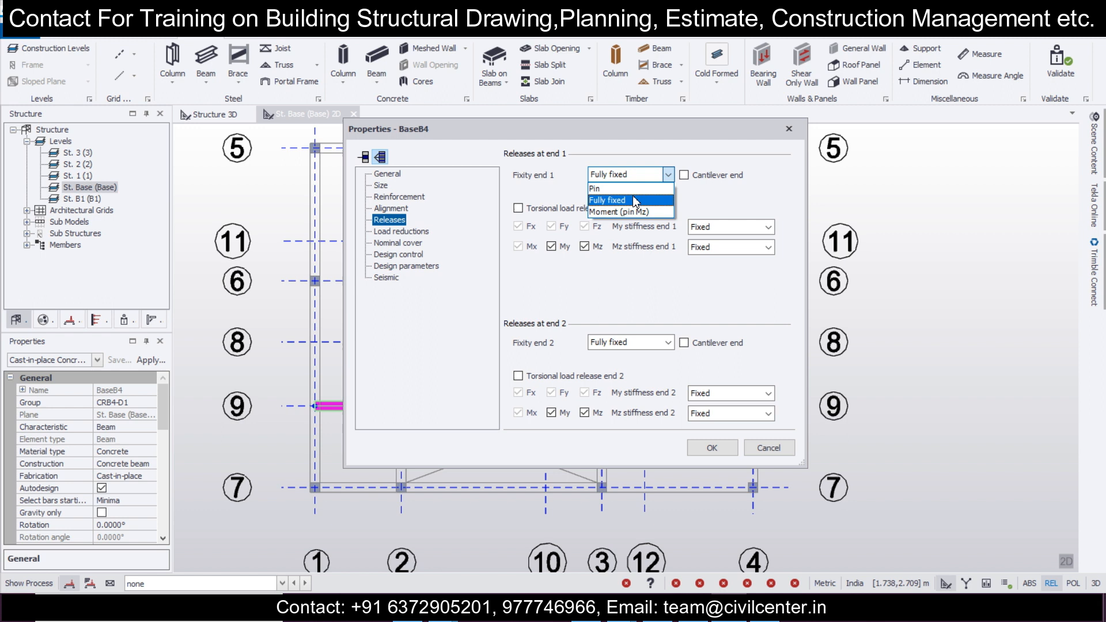
{"action": "left_click", "coordinate": [627, 196]}
{"action": "left_click", "coordinate": [644, 343]}
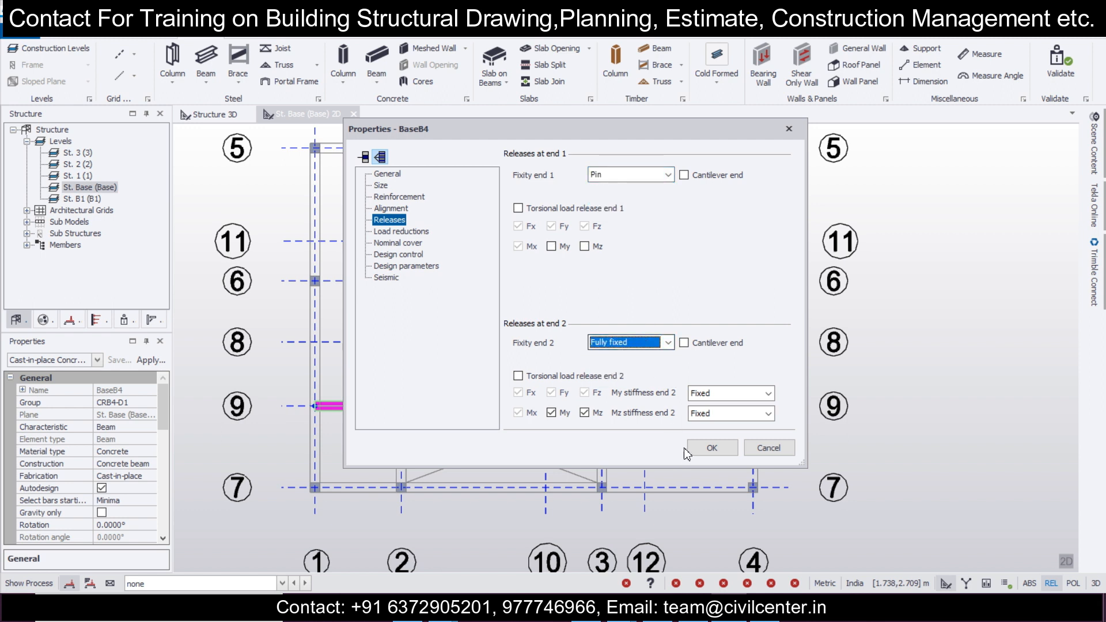
{"action": "left_click", "coordinate": [691, 448]}
Step: Set the end 2 fixity of the beam on grid line 9 between grid lines 2 and 3 to Pin
{"action": "left_click", "coordinate": [488, 408]}
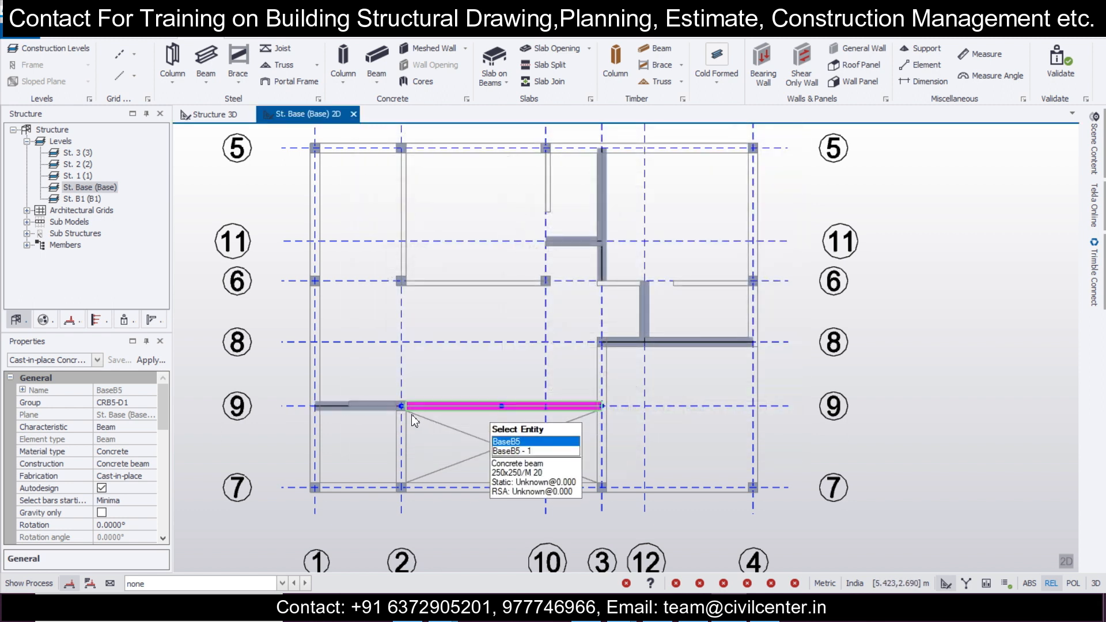
{"action": "double_click", "coordinate": [413, 418]}
{"action": "left_click", "coordinate": [389, 220]}
{"action": "double_click", "coordinate": [621, 176]}
{"action": "left_click", "coordinate": [629, 342]}
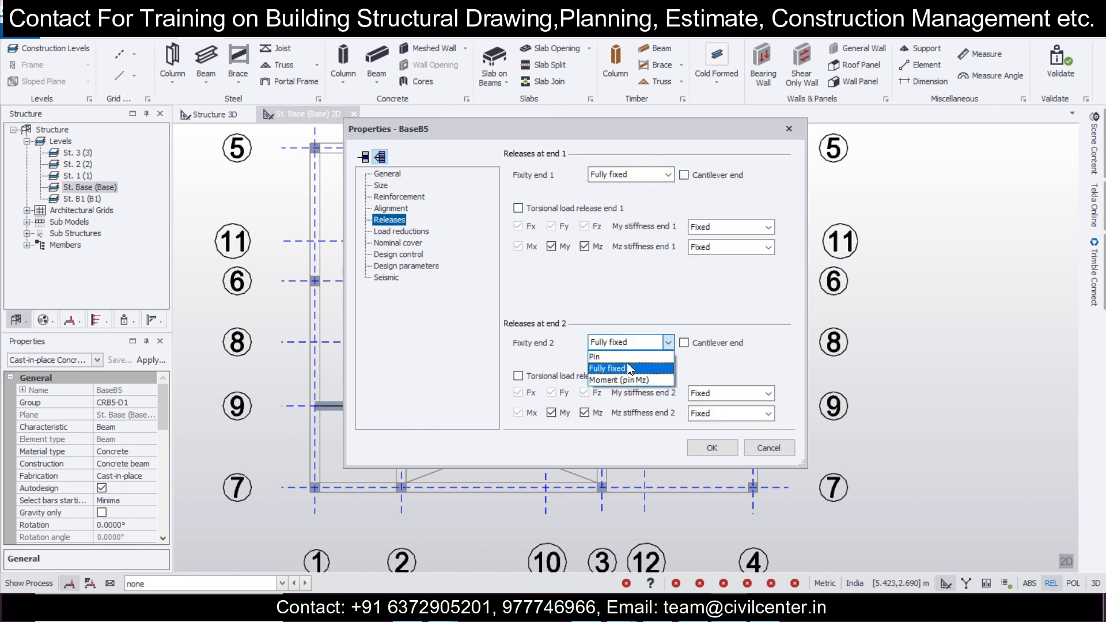
{"action": "left_click", "coordinate": [616, 366]}
{"action": "left_click", "coordinate": [707, 452]}
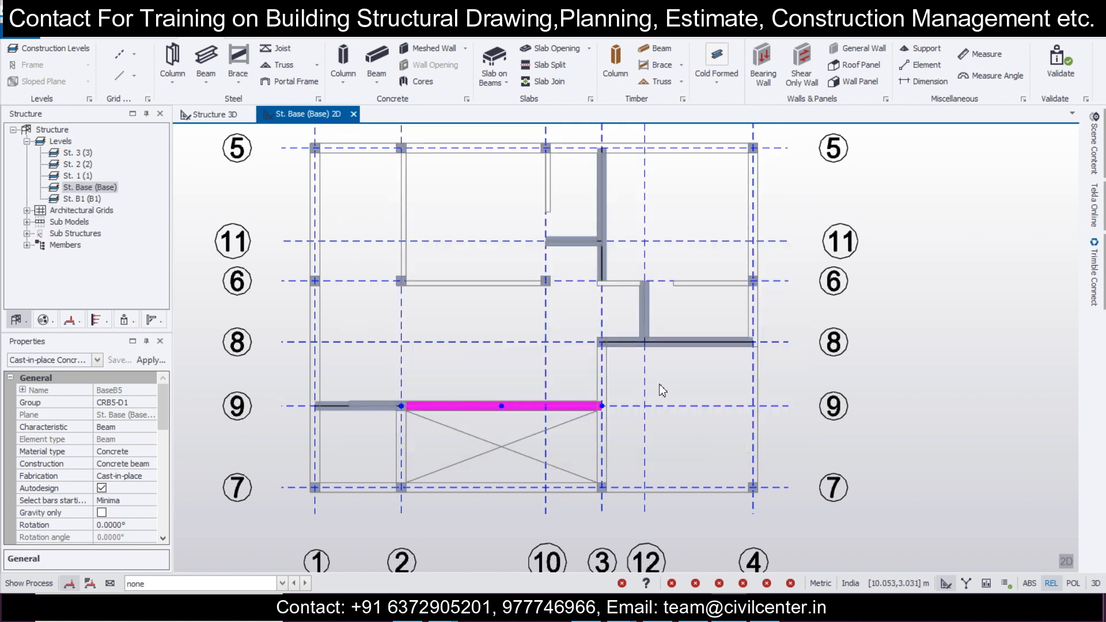
Step: Set the end 2 fixity of the beam on grid line 8 between grid lines 3 and 4 to Pin
{"action": "scroll", "coordinate": [619, 434], "scroll_direction": "up", "scroll_amount": 4}
{"action": "double_click", "coordinate": [632, 410]}
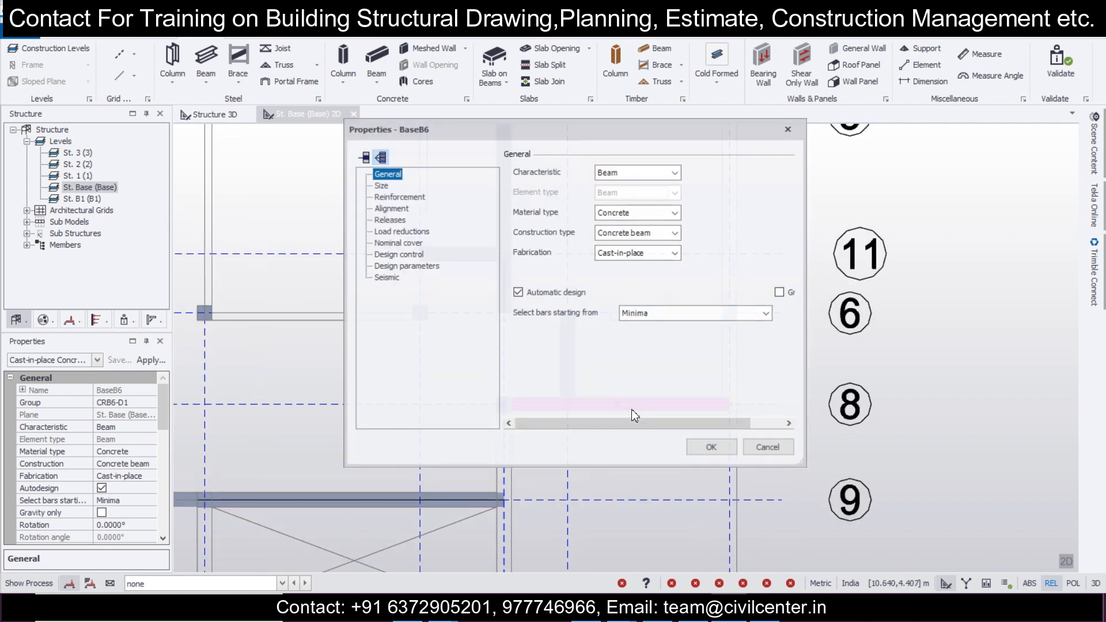
{"action": "left_click", "coordinate": [388, 221]}
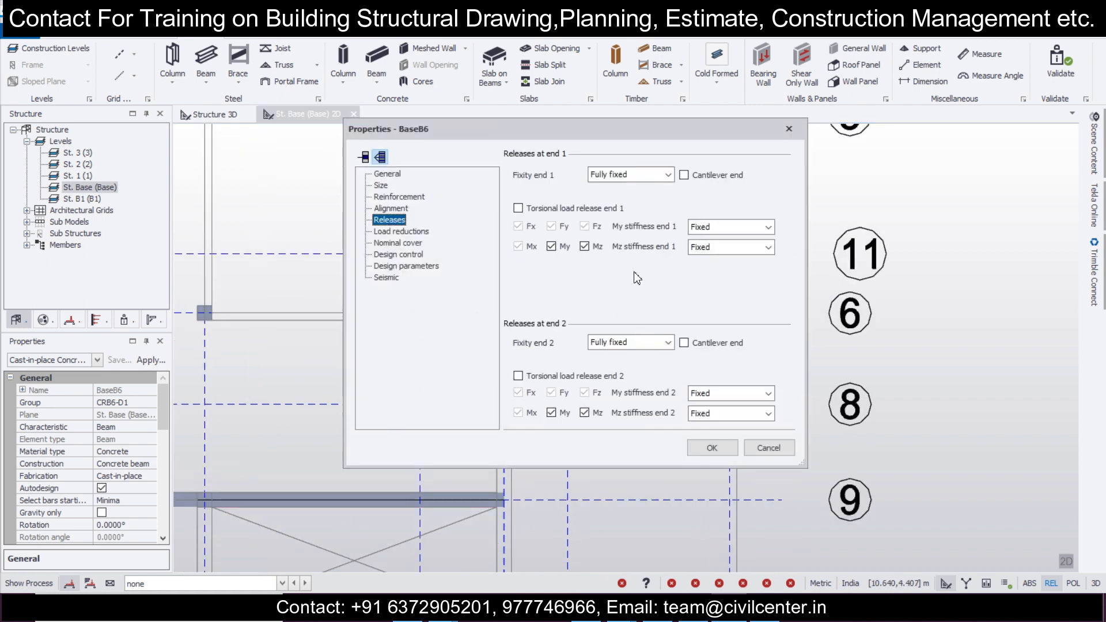
{"action": "left_click", "coordinate": [630, 344]}
{"action": "left_click", "coordinate": [638, 373]}
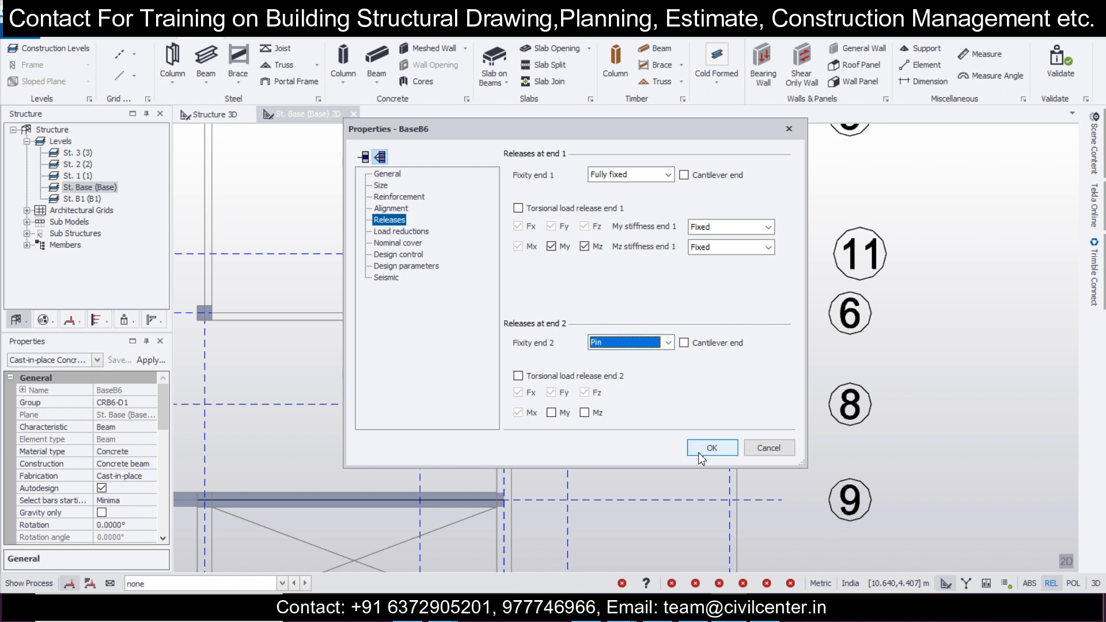
{"action": "left_click", "coordinate": [701, 455]}
Step: Select the beam along grid line 12 between grid lines 6 and 8
{"action": "scroll", "coordinate": [650, 393], "scroll_direction": "down", "scroll_amount": 3}
{"action": "scroll", "coordinate": [588, 430], "scroll_direction": "up", "scroll_amount": 4}
{"action": "mouse_move", "coordinate": [572, 407]}
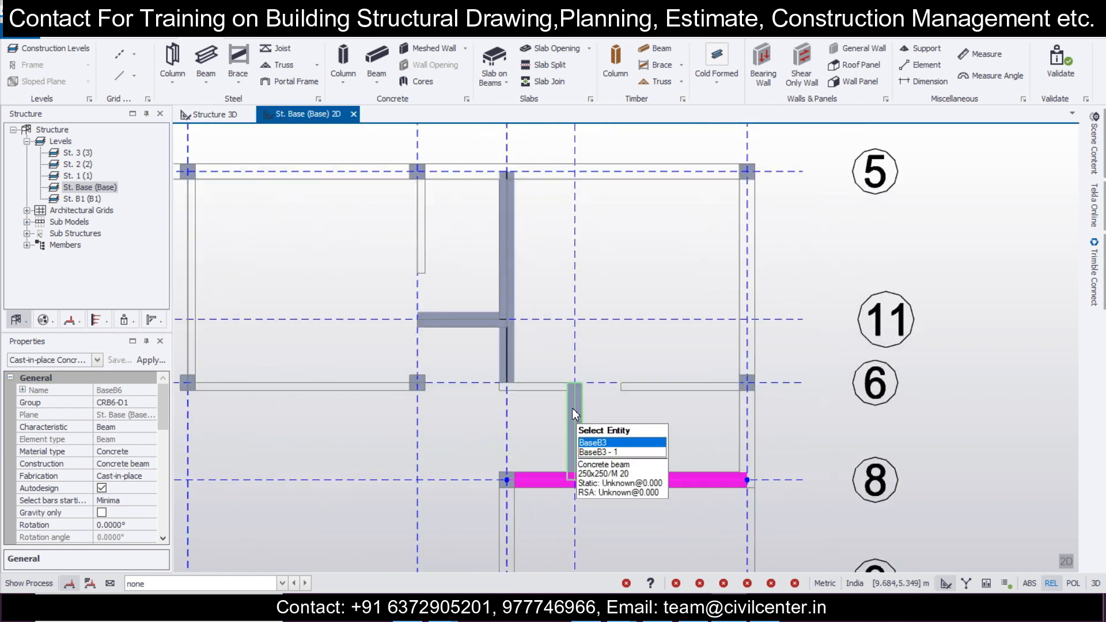
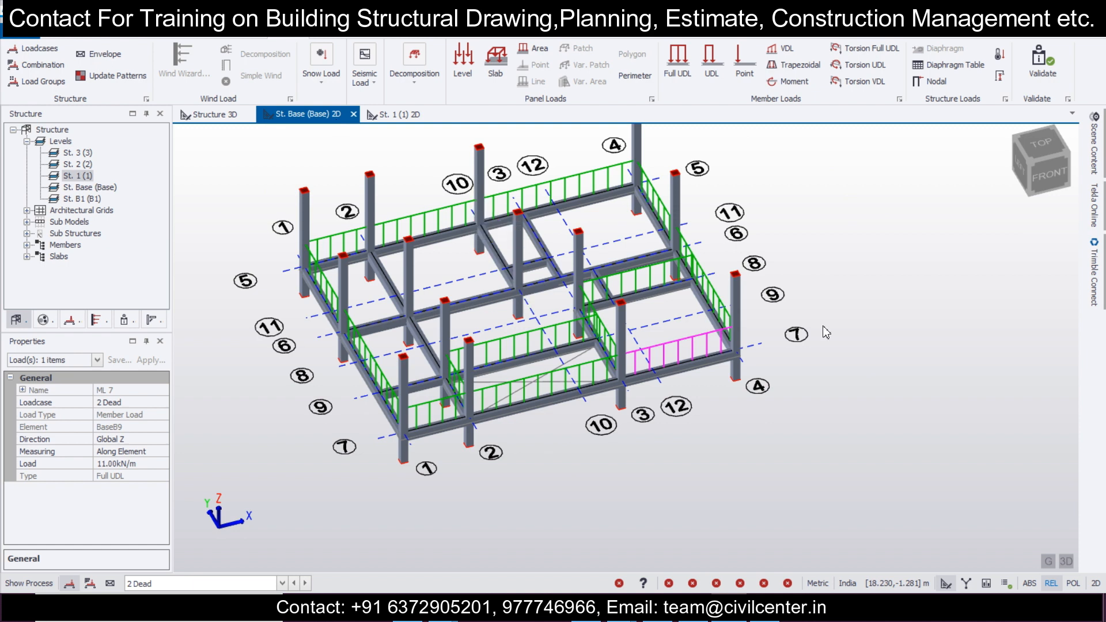
Step: Apply 5.5 kN/m full UDLs to the base-level beams on grid line 2 above grid line 9 and grid line 6 between 1 and 10
{"action": "left_click", "coordinate": [1068, 563]}
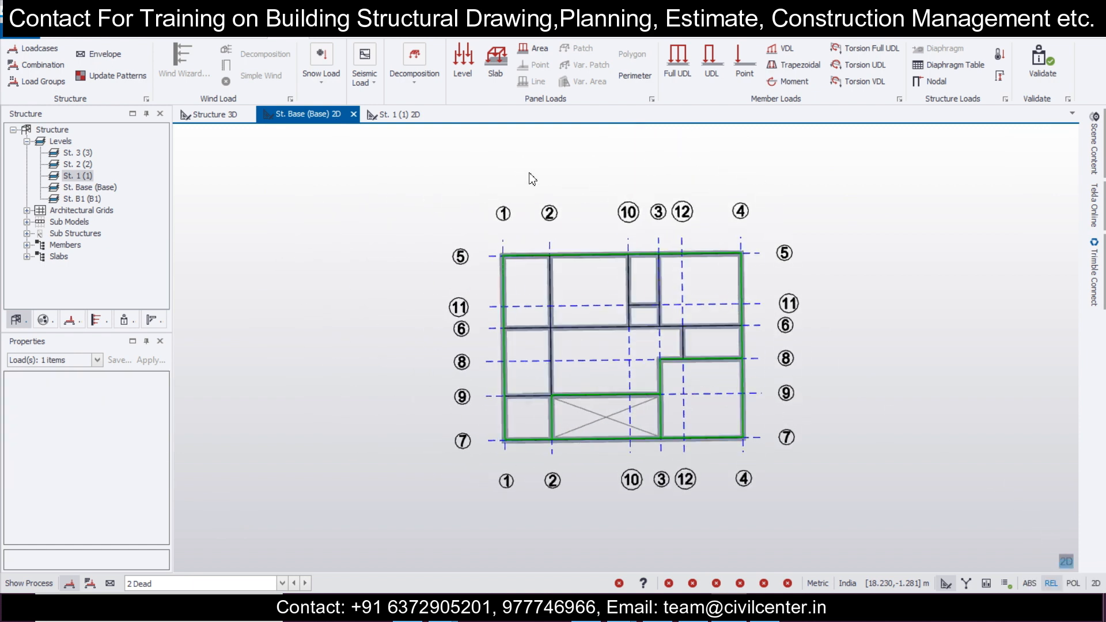
{"action": "left_click", "coordinate": [694, 72]}
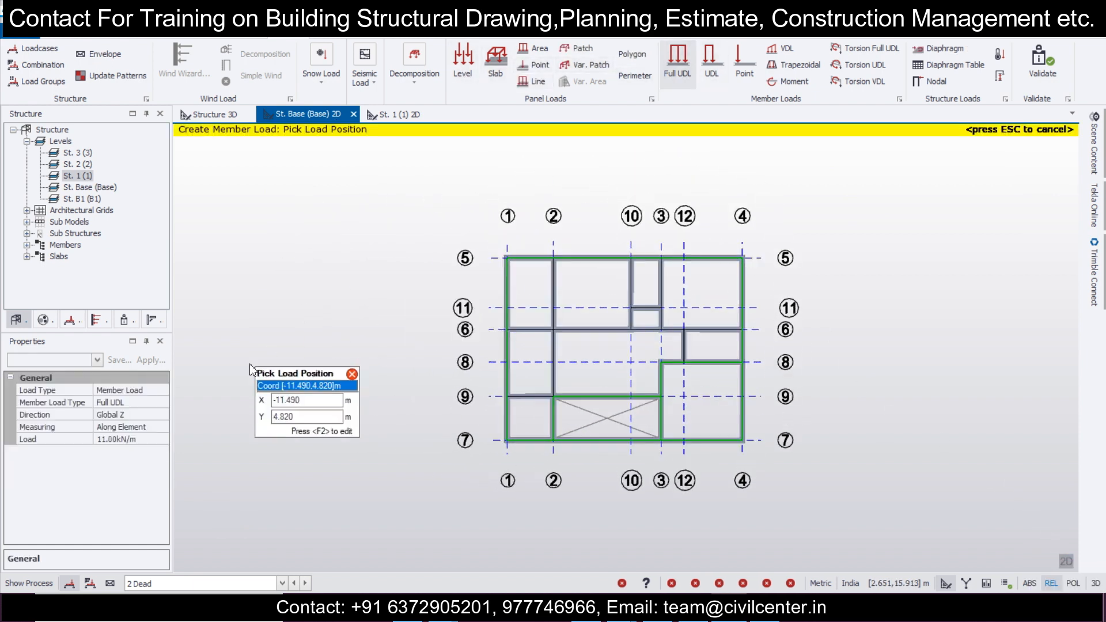
{"action": "left_click", "coordinate": [131, 439]}
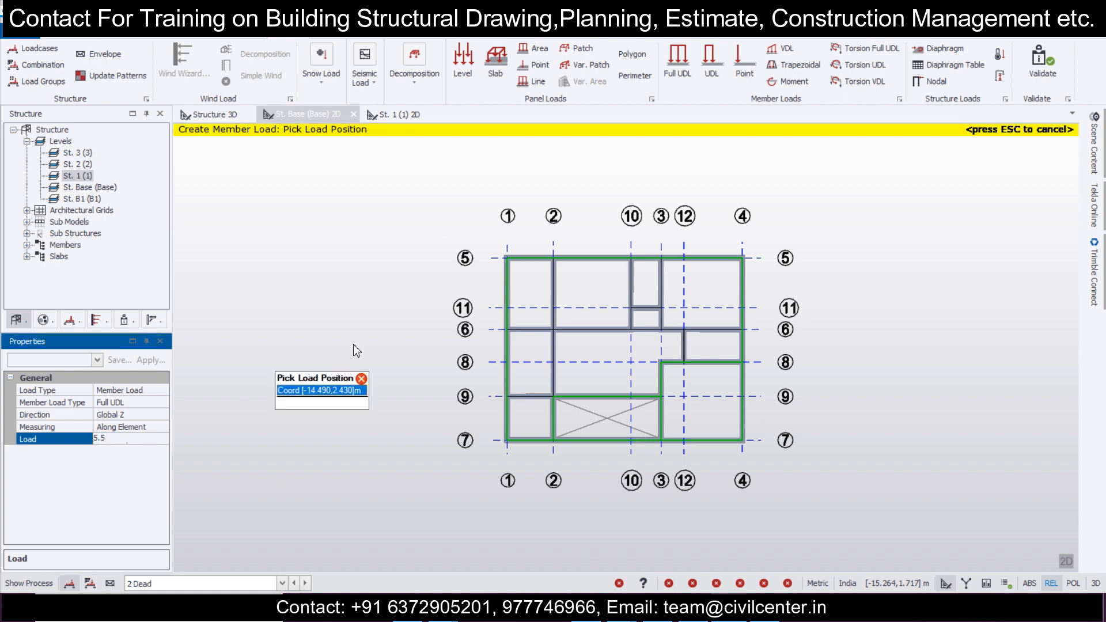
{"action": "left_click", "coordinate": [557, 308]}
{"action": "left_click", "coordinate": [564, 369]}
{"action": "left_click", "coordinate": [523, 337]}
{"action": "left_click", "coordinate": [608, 331]}
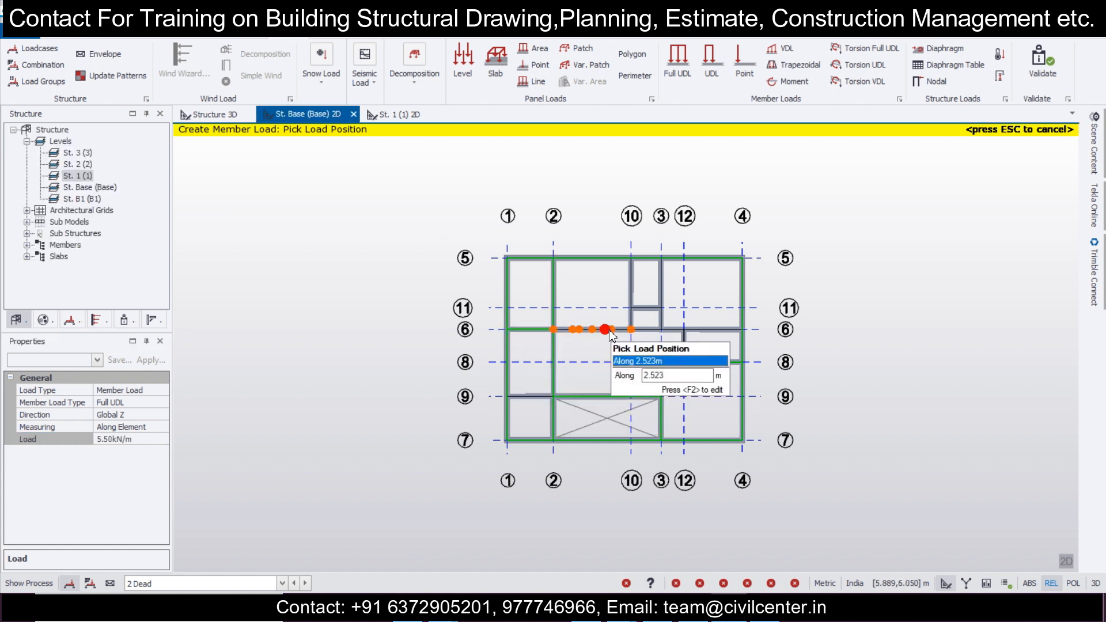
Step: Apply the same full UDL to the base-level interior beams on grid lines 10, 3, 11, 12 and the rest of 6
{"action": "scroll", "coordinate": [663, 288], "scroll_direction": "up", "scroll_amount": 2}
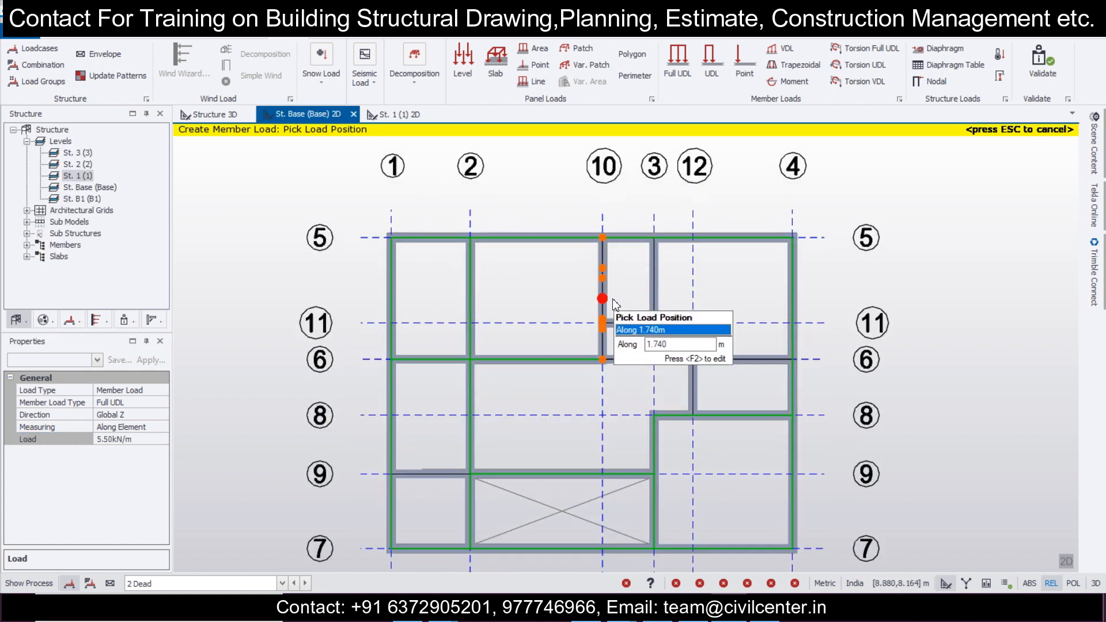
{"action": "left_click", "coordinate": [650, 294]}
{"action": "left_click", "coordinate": [631, 324]}
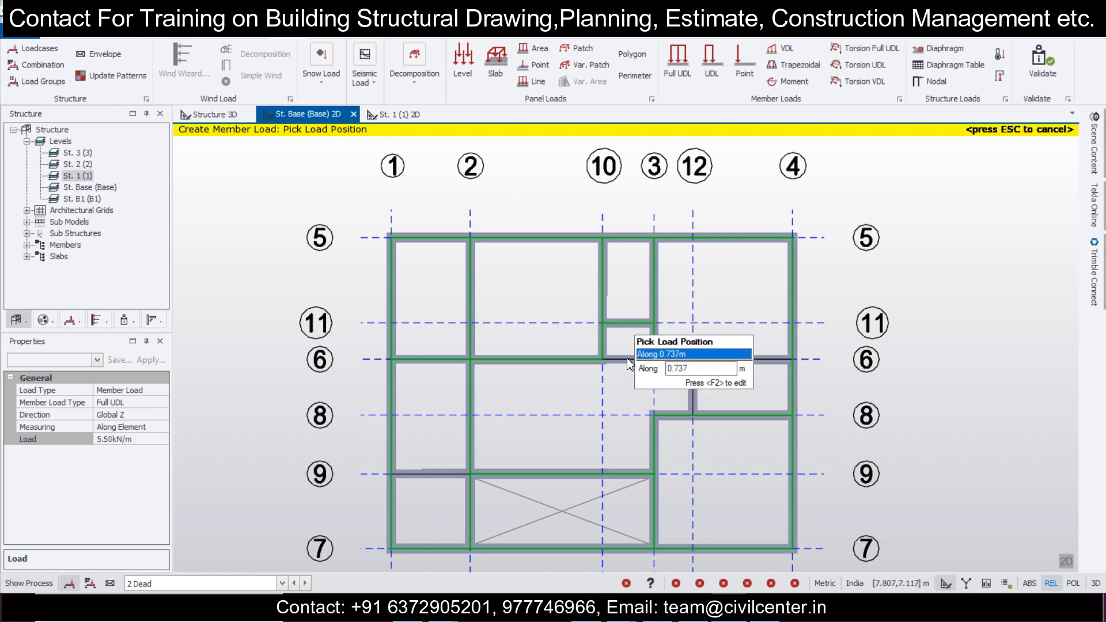
{"action": "left_click", "coordinate": [623, 361]}
{"action": "left_click", "coordinate": [697, 390]}
{"action": "scroll", "coordinate": [831, 371], "scroll_direction": "down", "scroll_amount": 2}
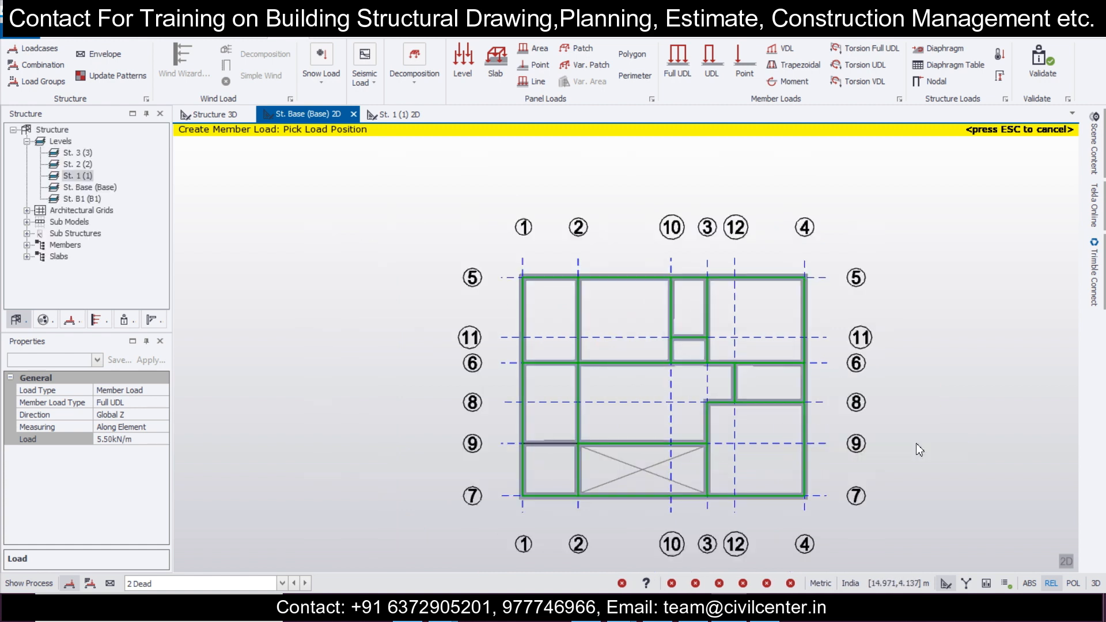
{"action": "left_click", "coordinate": [1070, 563]}
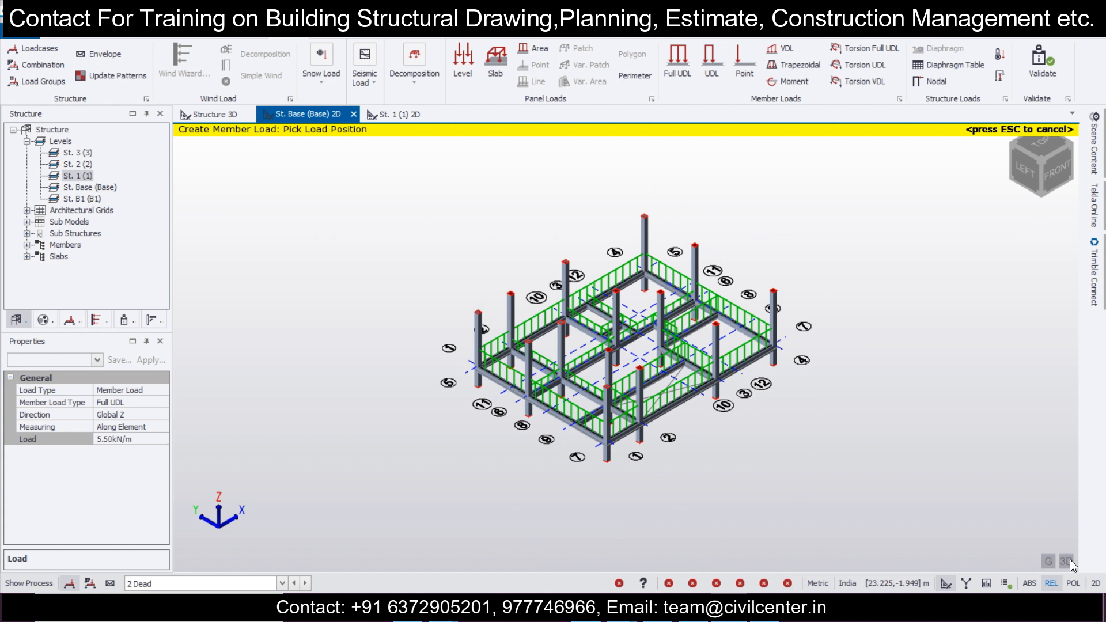
{"action": "middle_click_drag", "start_coordinate": [454, 224], "coordinate": [382, 225]}
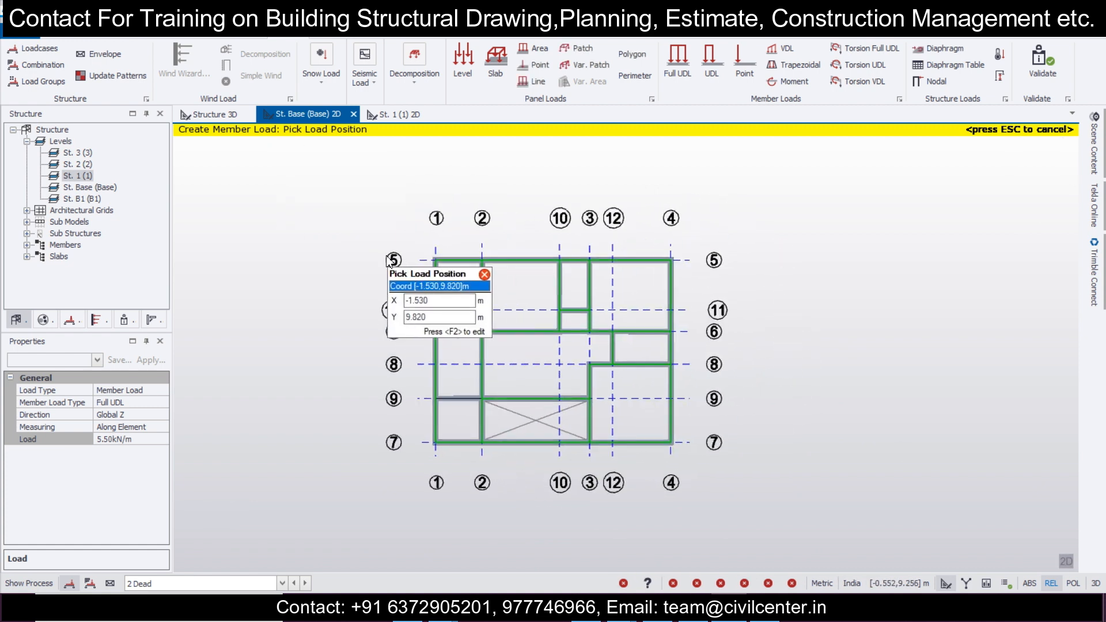
{"action": "key", "text": "Escape"}
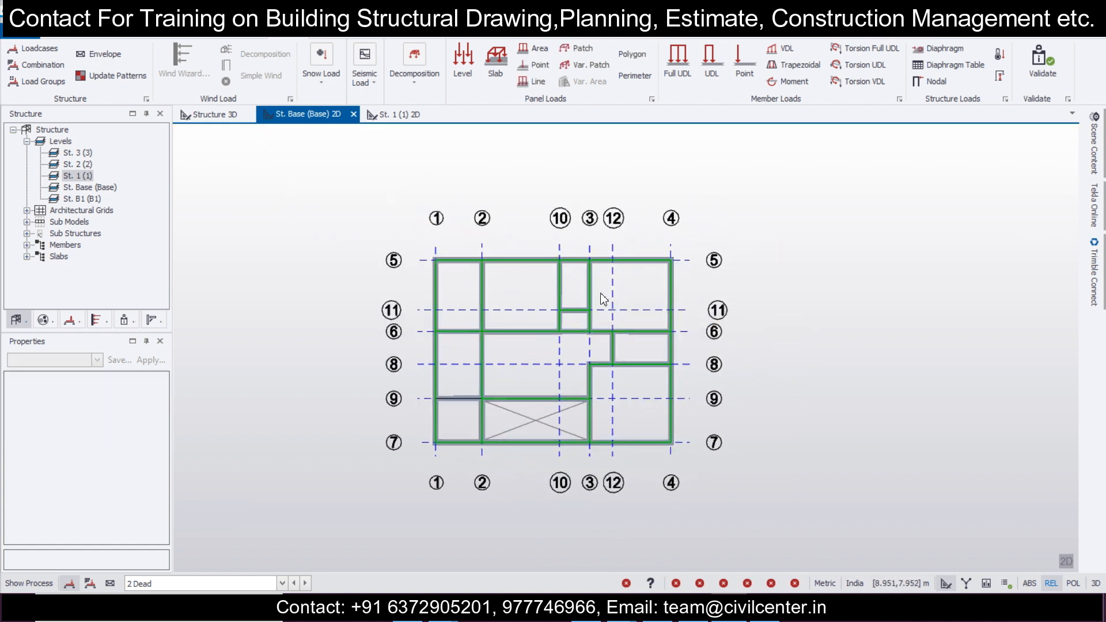
Step: On level St. 1, apply 11 kN/m full UDLs in the 2 Dead loadcase to the beams along grid line 1
{"action": "left_click", "coordinate": [397, 114]}
{"action": "left_click", "coordinate": [283, 584]}
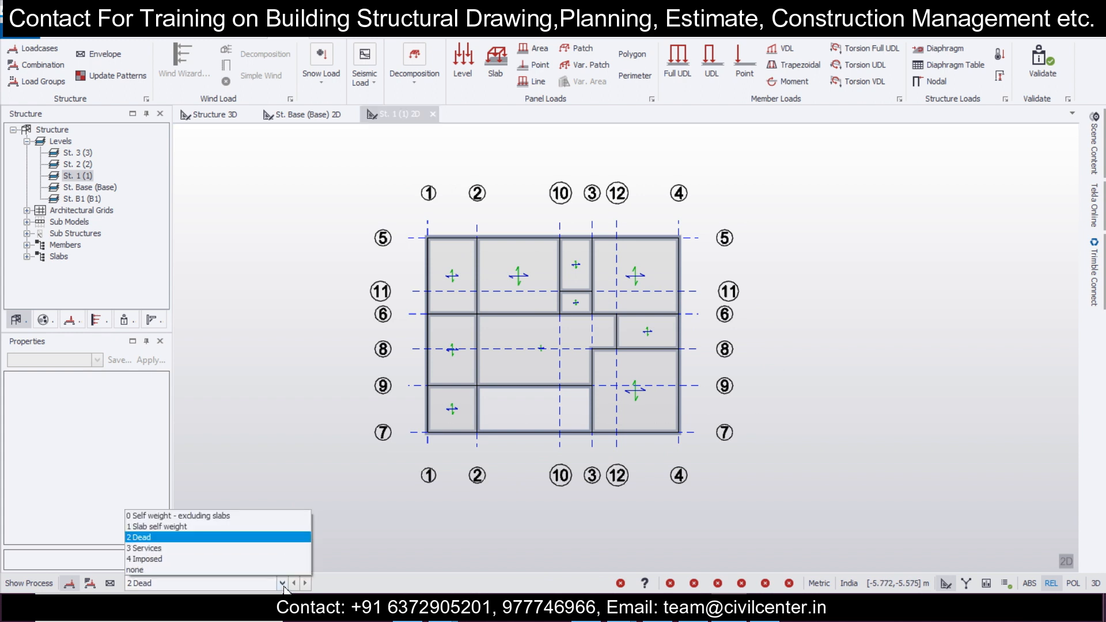
{"action": "left_click", "coordinate": [272, 539]}
{"action": "left_click", "coordinate": [680, 68]}
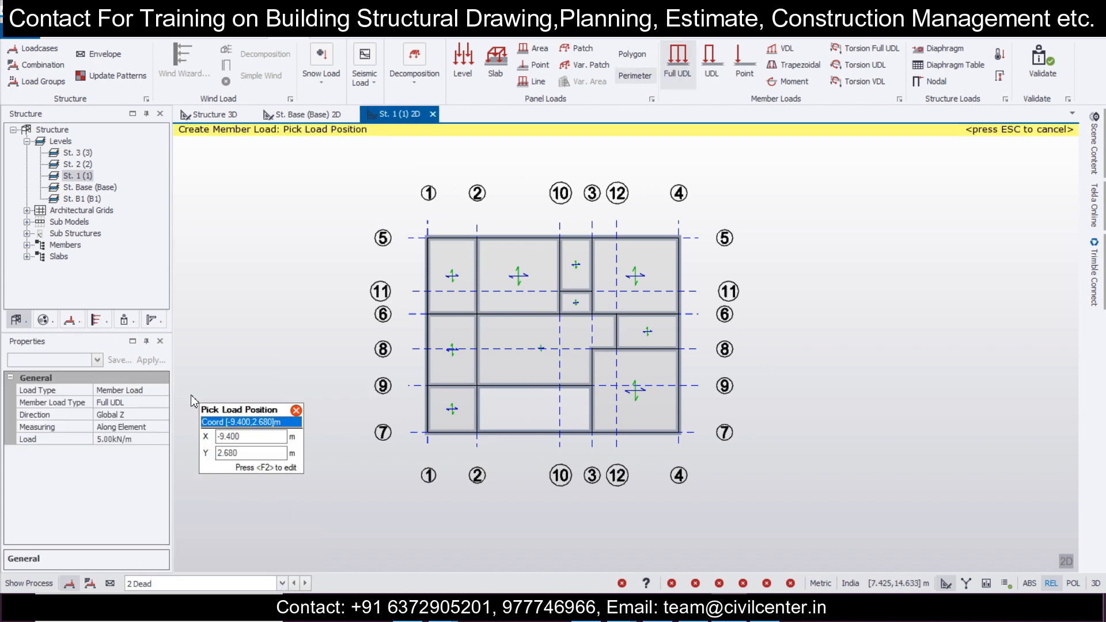
{"action": "left_click", "coordinate": [147, 440]}
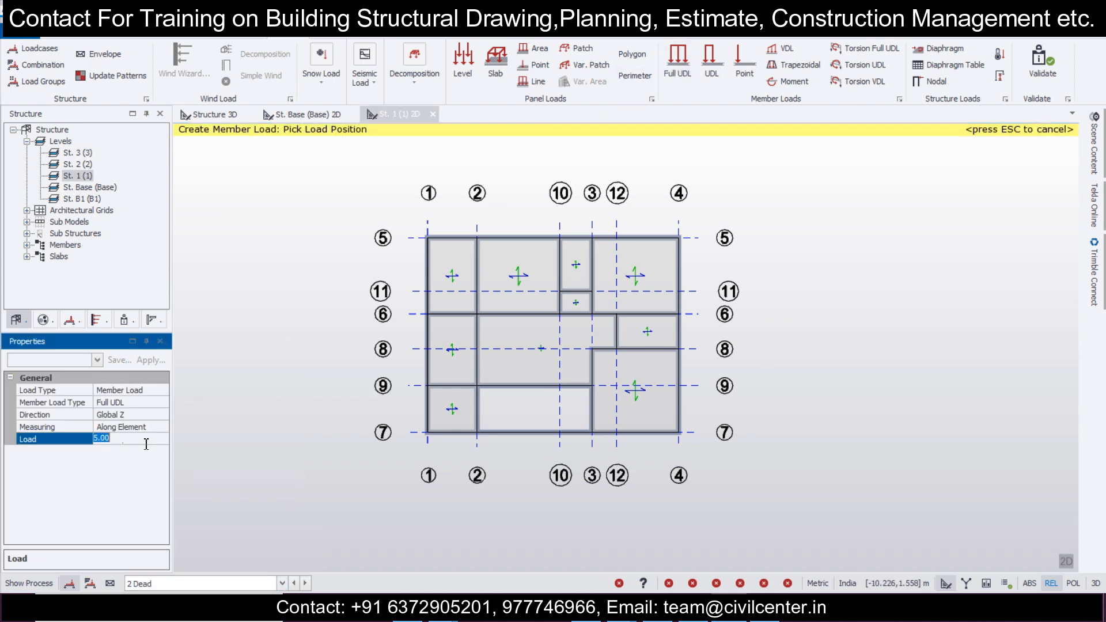
{"action": "left_click", "coordinate": [421, 386]}
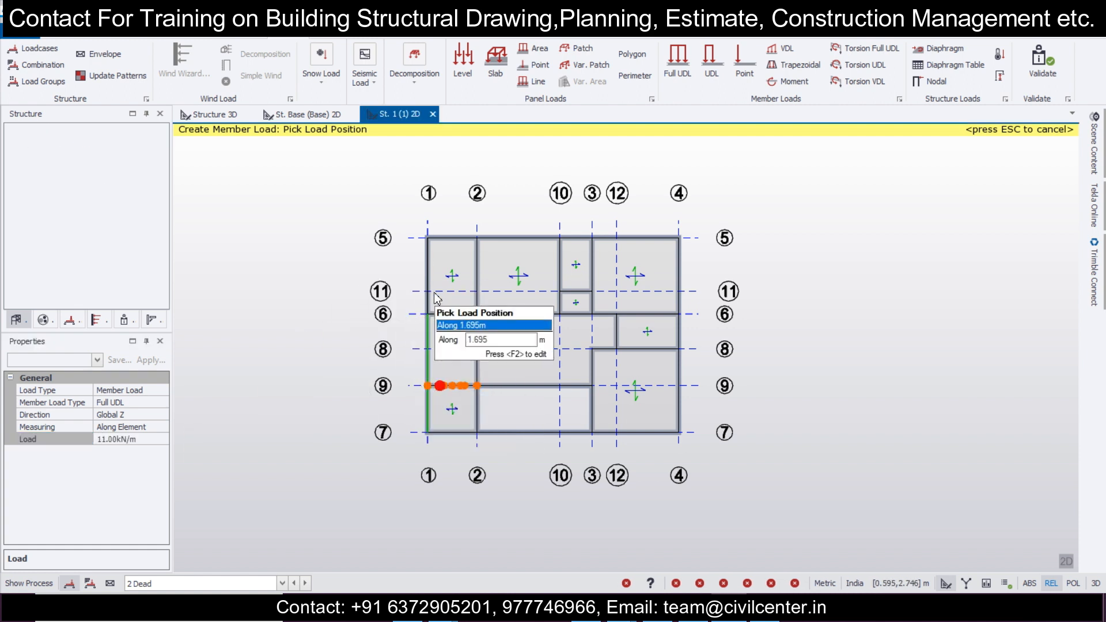
{"action": "left_click", "coordinate": [439, 286]}
Step: Apply the 11 kN/m full UDL to the St. 1 perimeter beams along grid lines 5 and 4
{"action": "left_click", "coordinate": [450, 238]}
{"action": "left_click", "coordinate": [510, 237]}
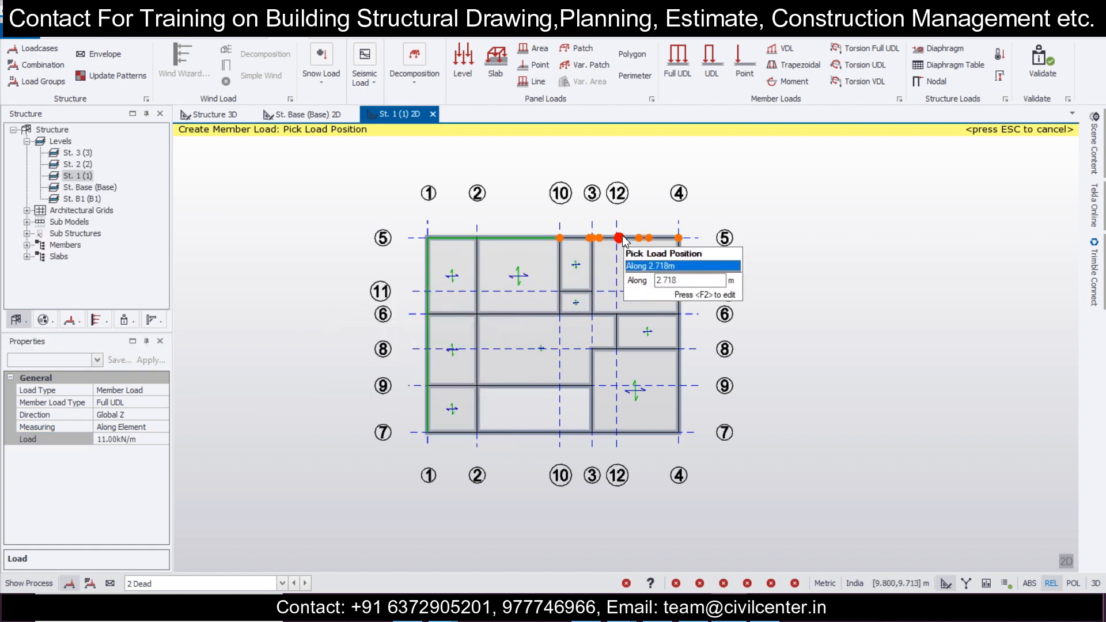
{"action": "left_click", "coordinate": [571, 238]}
{"action": "left_click", "coordinate": [679, 291]}
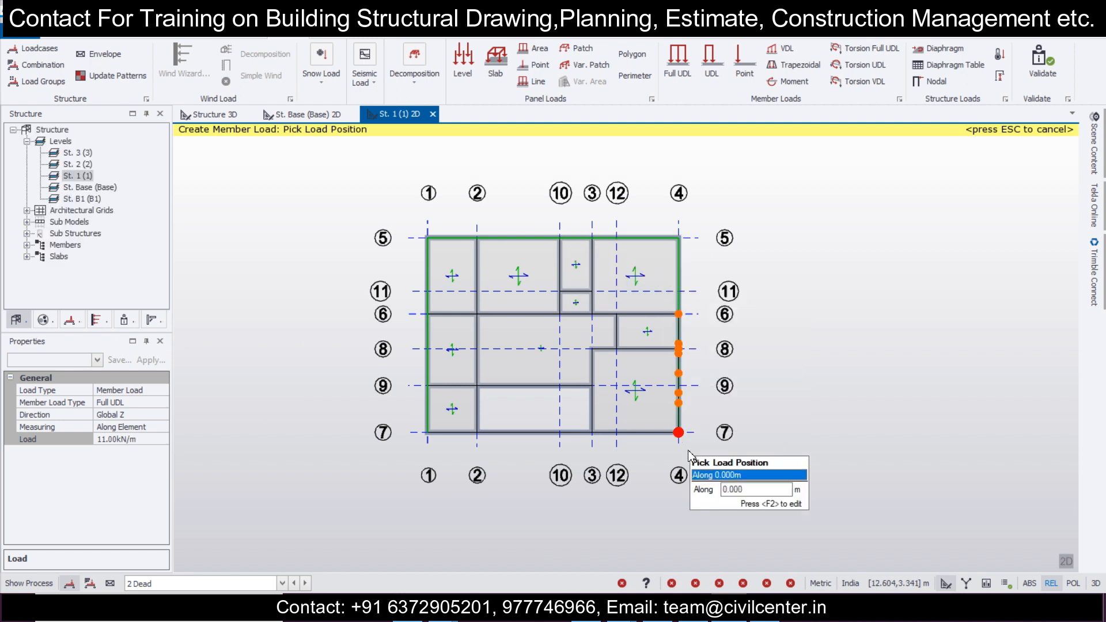
{"action": "scroll", "coordinate": [659, 461], "scroll_direction": "up", "scroll_amount": 1}
{"action": "scroll", "coordinate": [658, 461], "scroll_direction": "up", "scroll_amount": 1}
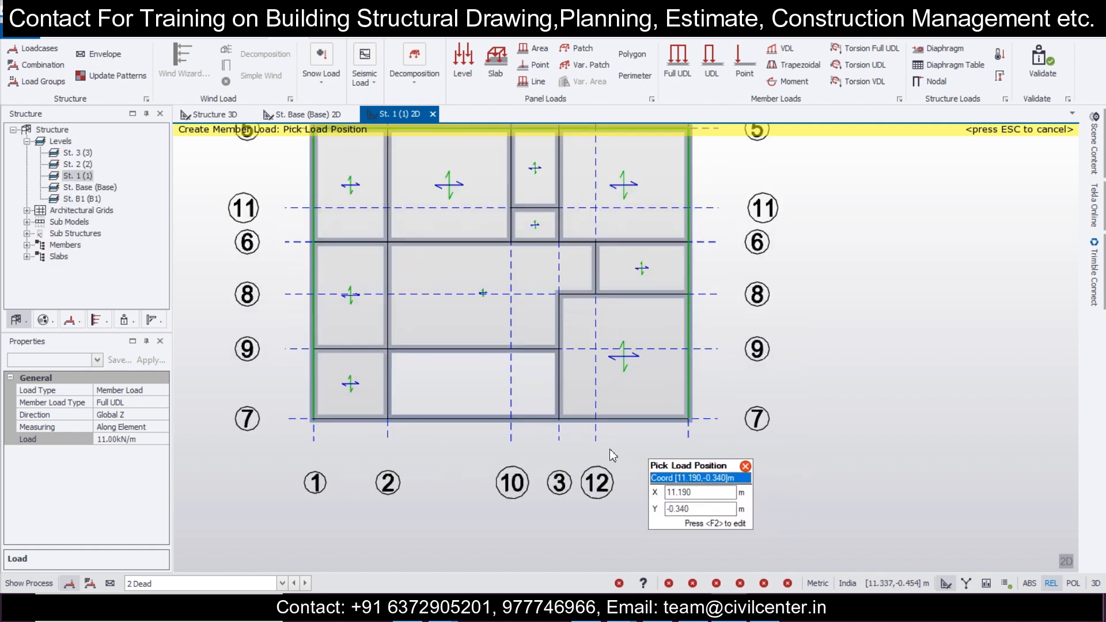
Step: Load the beams on grid line 7, grid line 9 between 2 and 3, and grid line 2 between 7 and 9 with 11 kN/m full UDLs
{"action": "left_click", "coordinate": [436, 412]}
{"action": "left_click", "coordinate": [454, 362]}
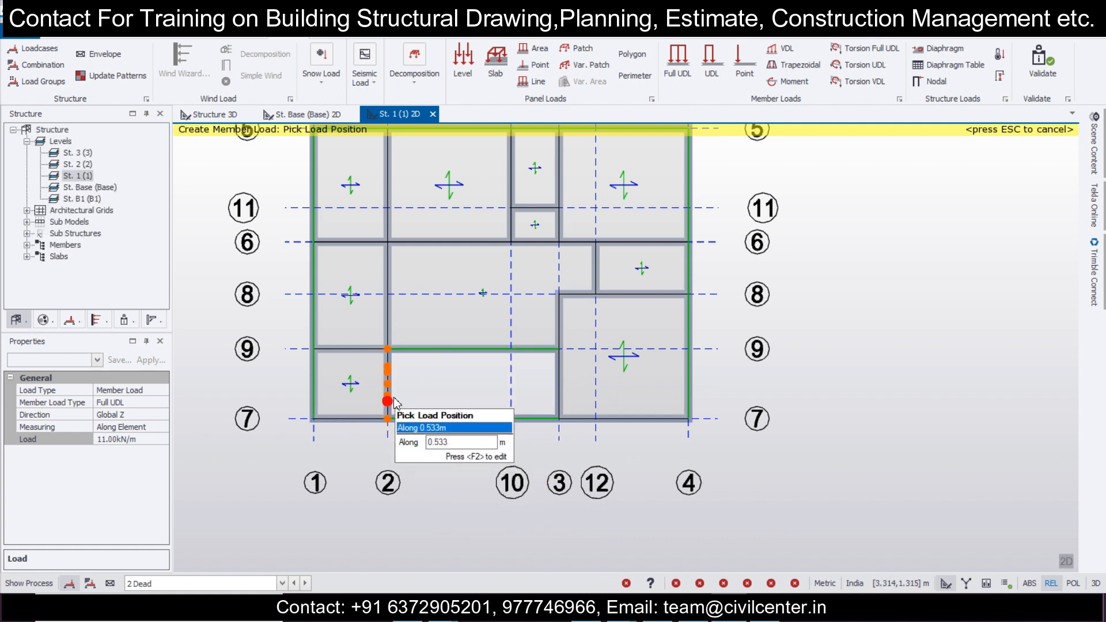
{"action": "left_click", "coordinate": [394, 402]}
{"action": "left_click", "coordinate": [333, 418]}
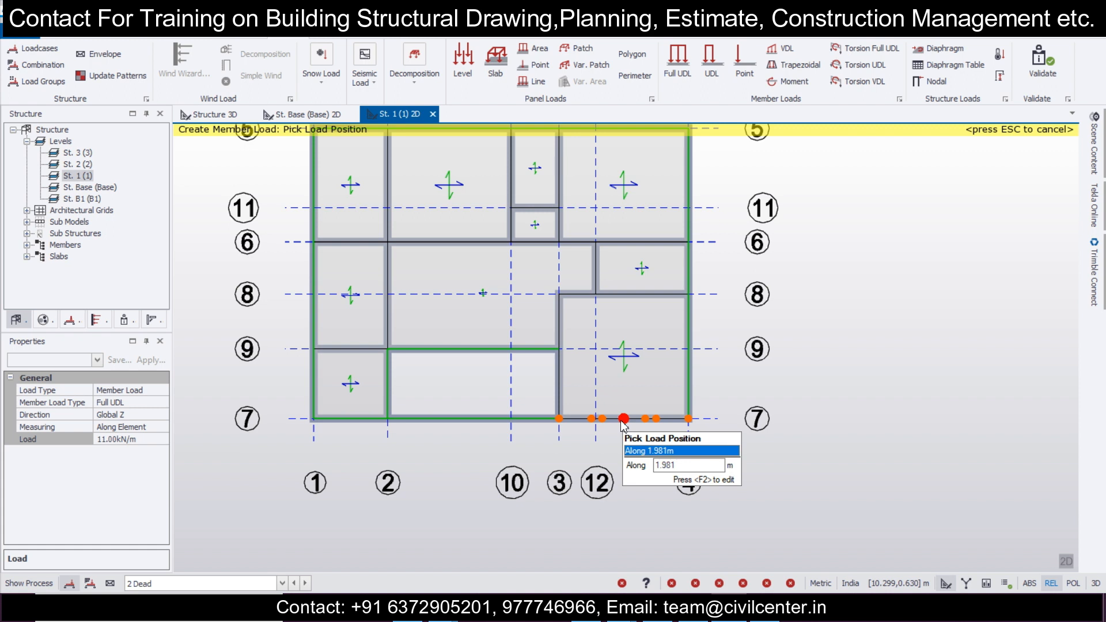
Step: Apply an 11 kN/m partial UDL to the grid line 3 beam from grid line 7 to grid line 9
{"action": "left_click", "coordinate": [712, 63]}
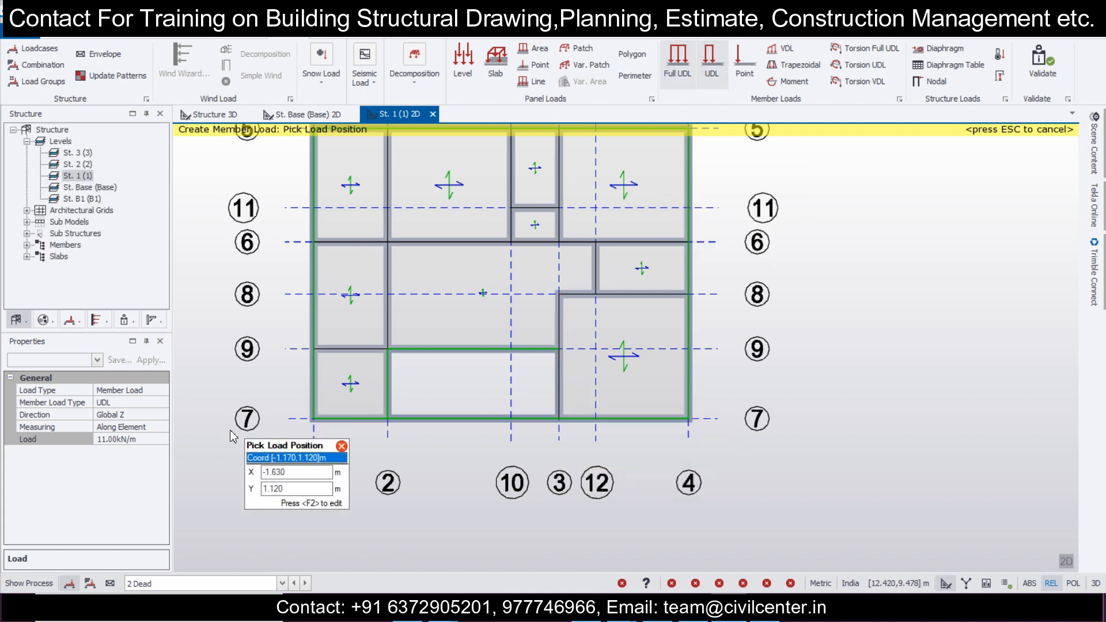
{"action": "left_click", "coordinate": [558, 422]}
{"action": "left_click", "coordinate": [559, 349]}
Step: Apply a 5.5 kN/m partial UDL to the grid line 3 beam from grid line 9 to grid line 8
{"action": "left_click", "coordinate": [132, 440]}
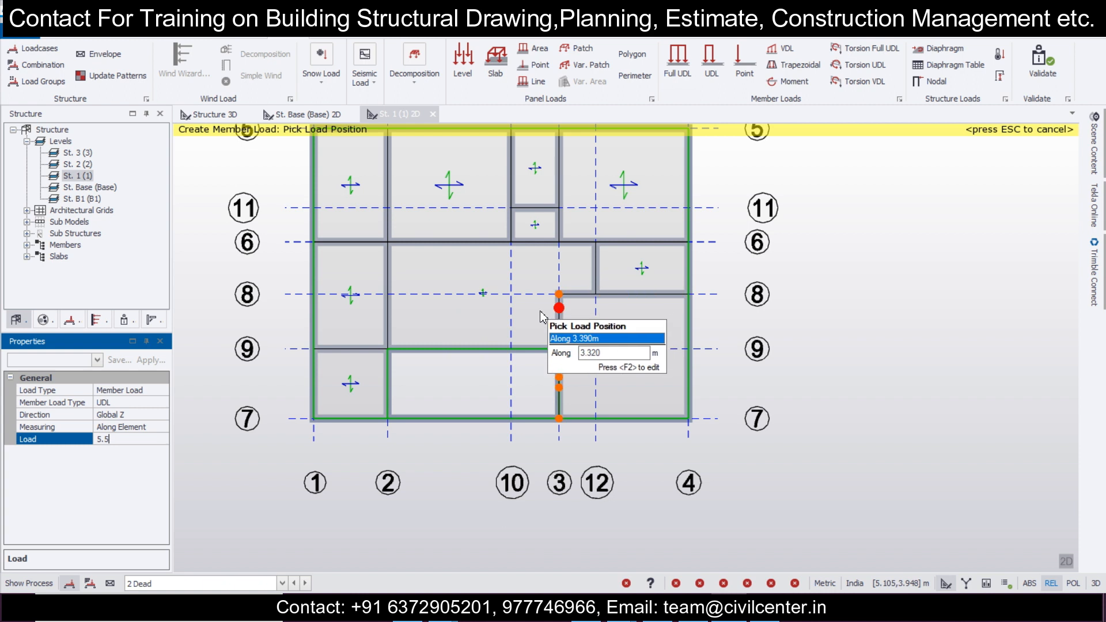
{"action": "type", "text": "5.5"}
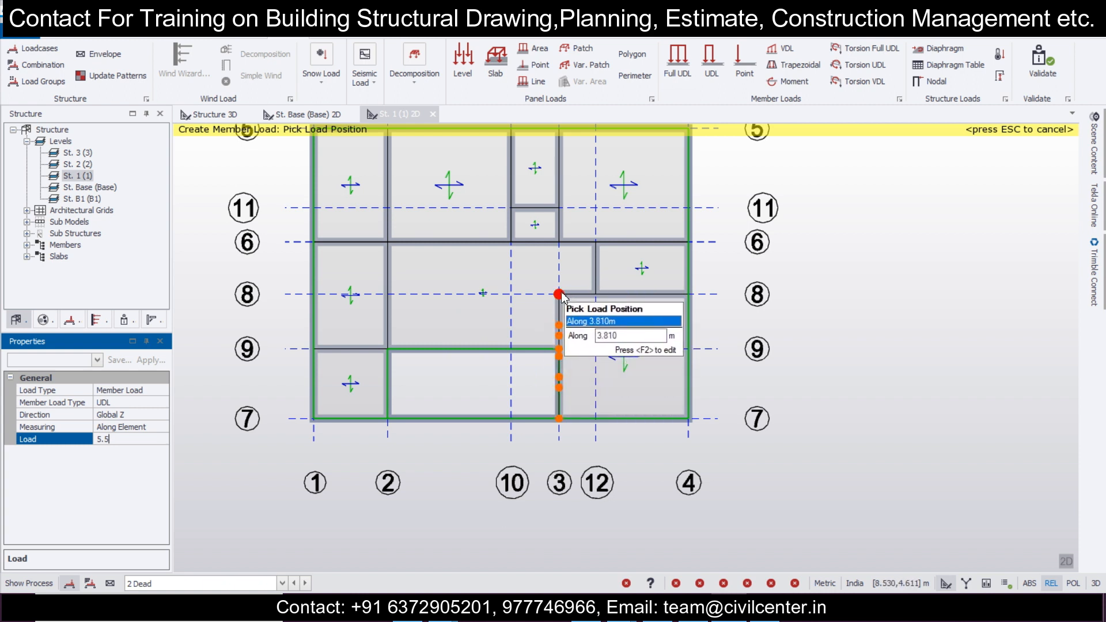
{"action": "left_click", "coordinate": [559, 349]}
{"action": "left_click", "coordinate": [598, 303]}
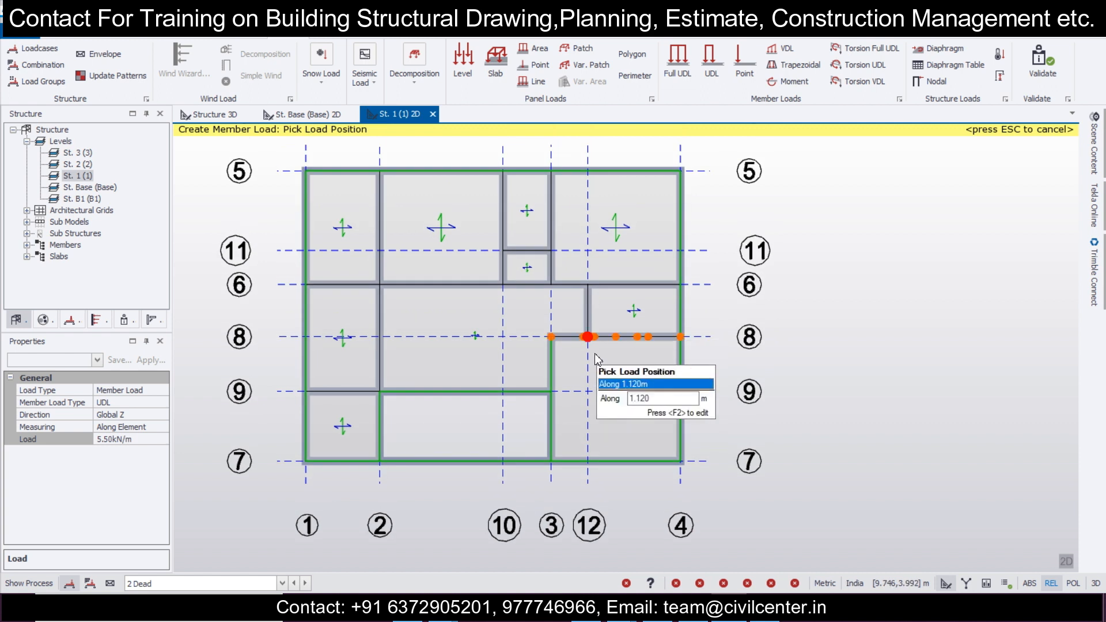
Step: Apply 5.5 kN/m full UDLs to the St. 1 beams on grid lines 8, 12, 6 east of grid line 2, and 3 between 5 and 6
{"action": "left_click", "coordinate": [686, 67]}
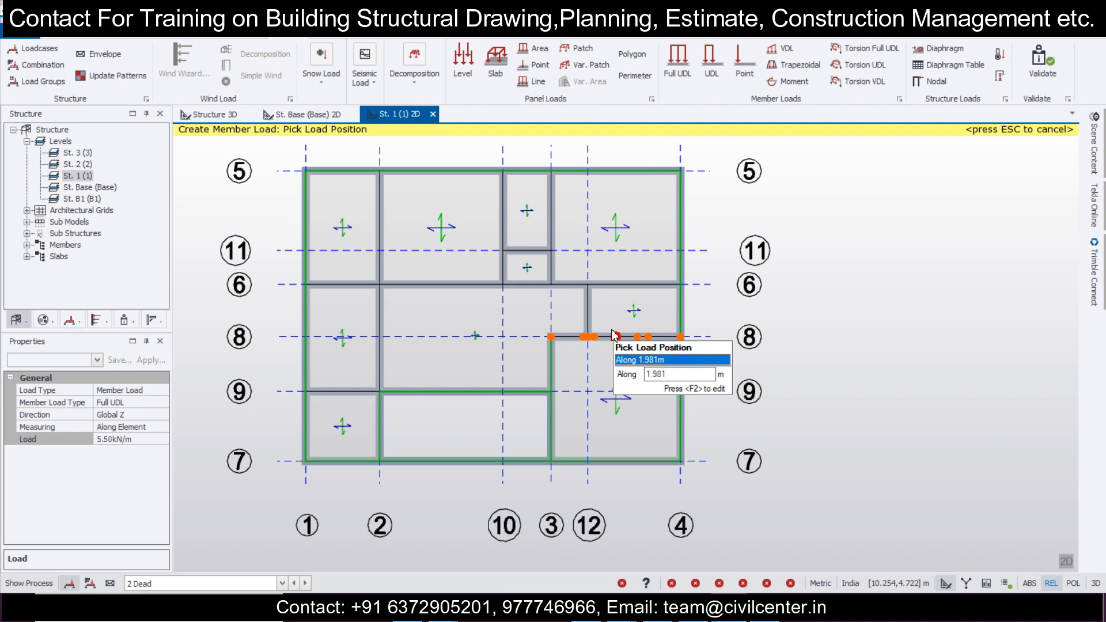
{"action": "left_click", "coordinate": [497, 284]}
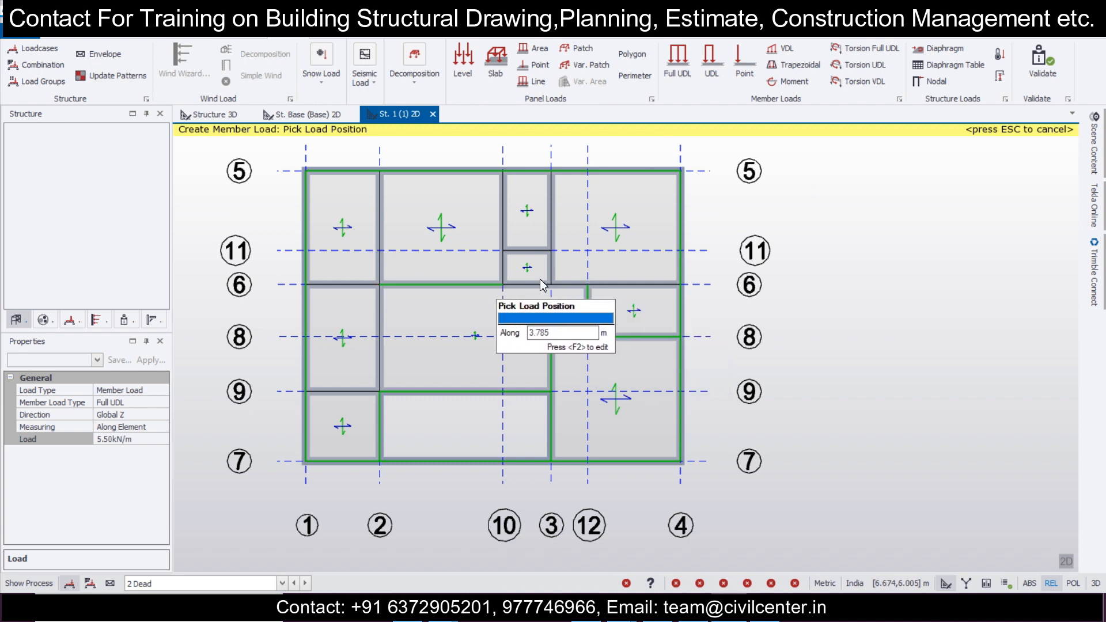
{"action": "left_click", "coordinate": [558, 284]}
{"action": "left_click", "coordinate": [550, 232]}
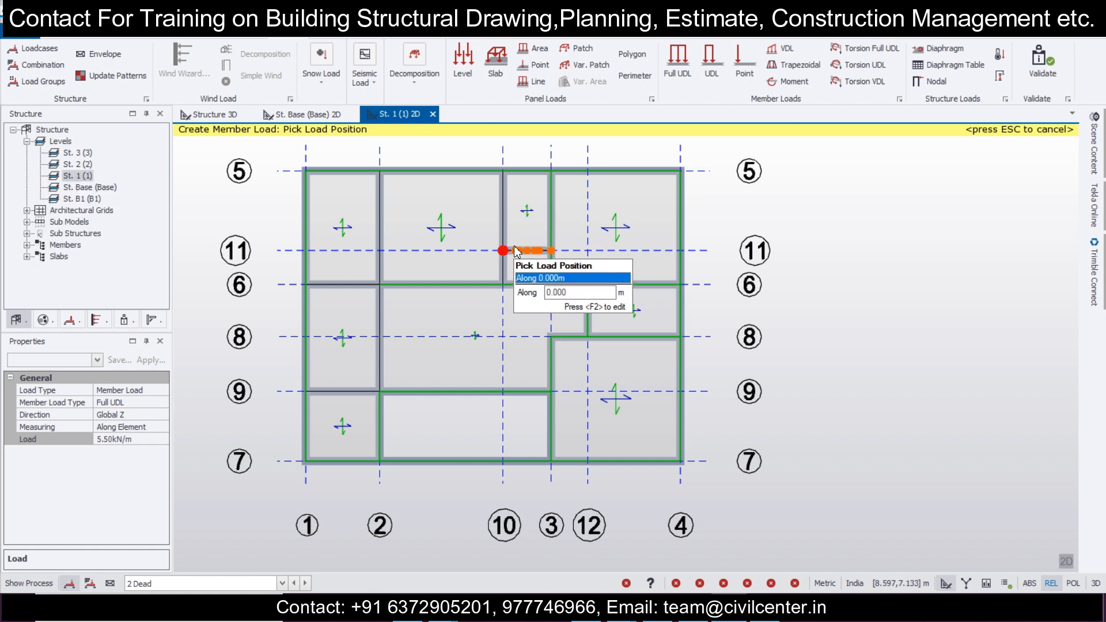
Step: Apply the 5.5 kN/m full UDL to the beams on grid lines 11, 10, 2 above grid line 9, and 6 between 1 and 2
{"action": "left_click", "coordinate": [516, 244]}
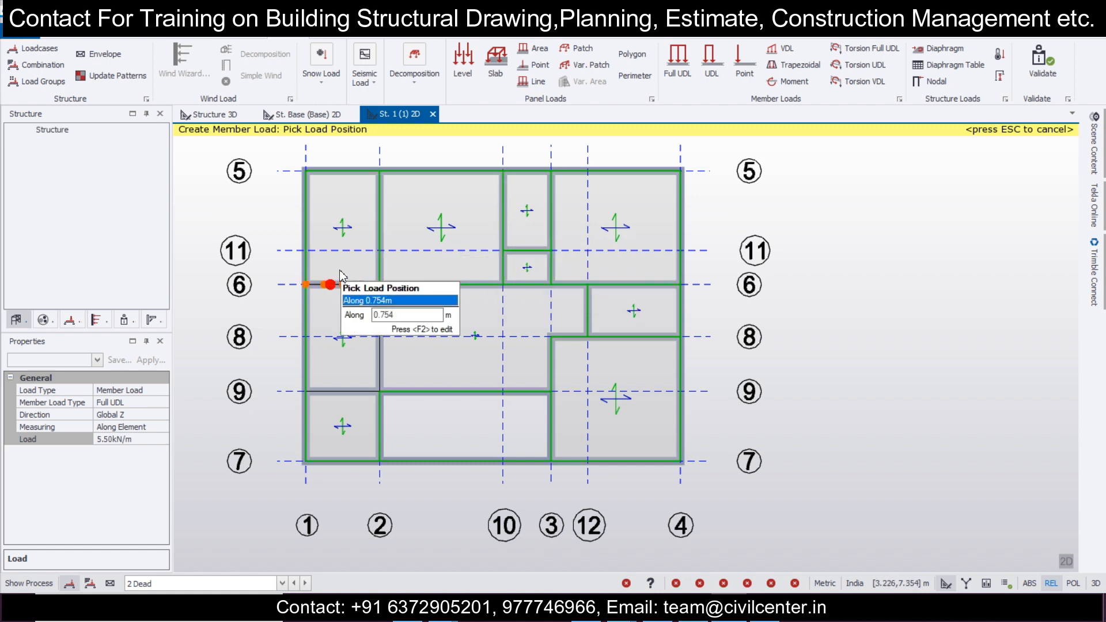
{"action": "left_click", "coordinate": [381, 296]}
{"action": "left_click", "coordinate": [379, 346]}
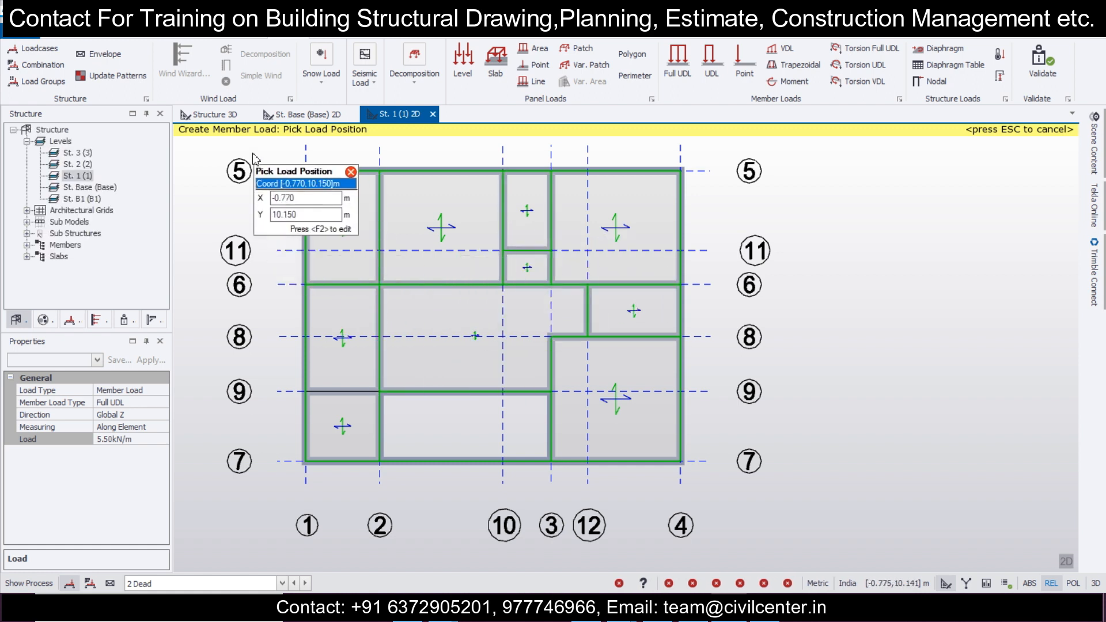
{"action": "key", "text": "Escape"}
Step: Display the 2 Dead loadcase on the whole structure in the Structure 3D view
{"action": "left_click", "coordinate": [218, 120]}
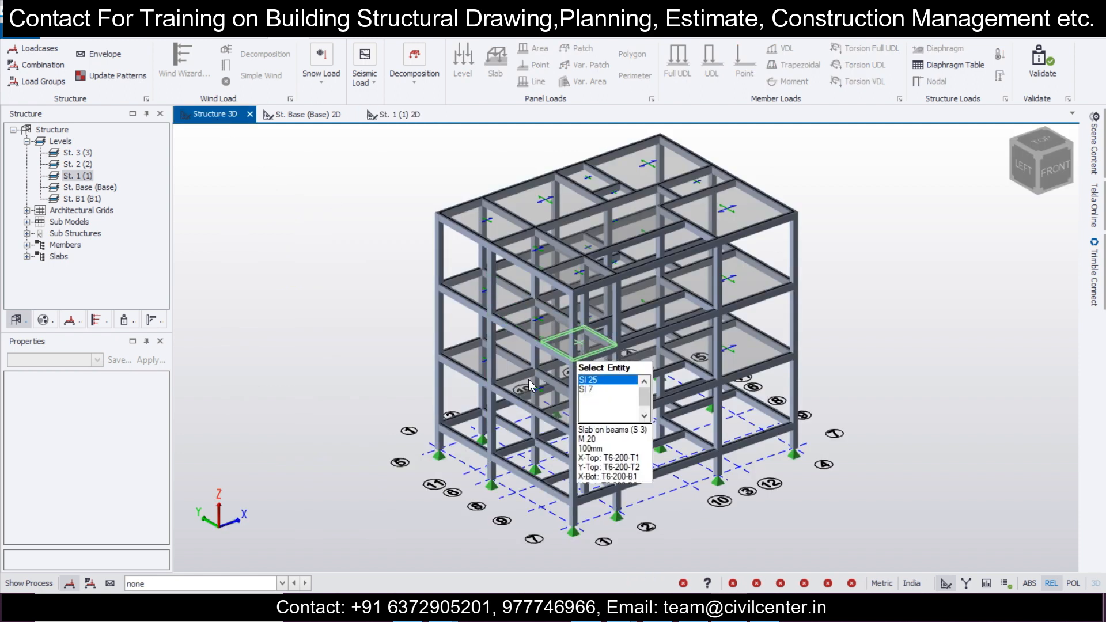
{"action": "left_click", "coordinate": [282, 583]}
{"action": "left_click", "coordinate": [278, 536]}
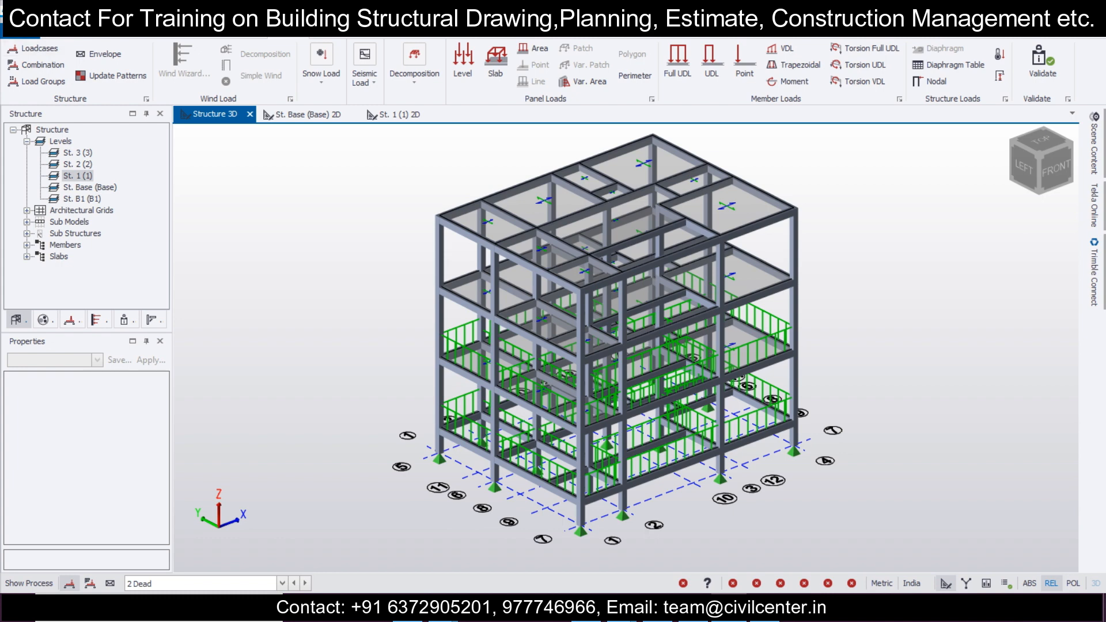
Step: Examine the dead loads on the beams of each storey and the unloaded upper levels in the 3D model
{"action": "left_click", "coordinate": [126, 320]}
{"action": "right_click_drag", "start_coordinate": [581, 397], "coordinate": [650, 408]}
{"action": "scroll", "coordinate": [784, 332], "scroll_direction": "up", "scroll_amount": 3}
{"action": "right_click_drag", "start_coordinate": [755, 316], "coordinate": [729, 333]}
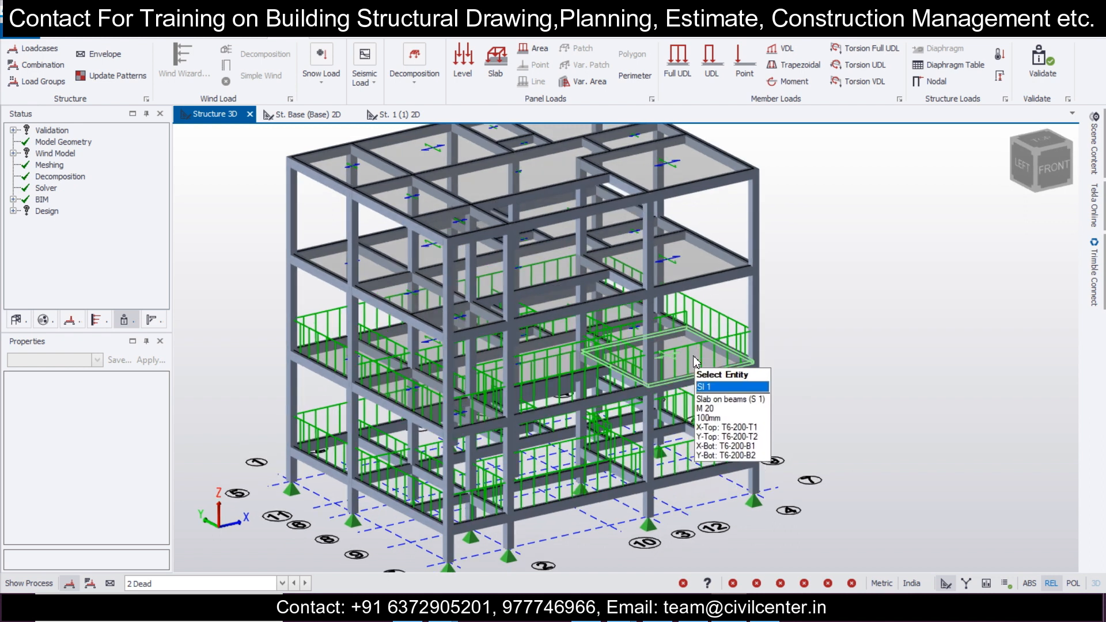
{"action": "middle_click_drag", "start_coordinate": [709, 332], "coordinate": [715, 354]}
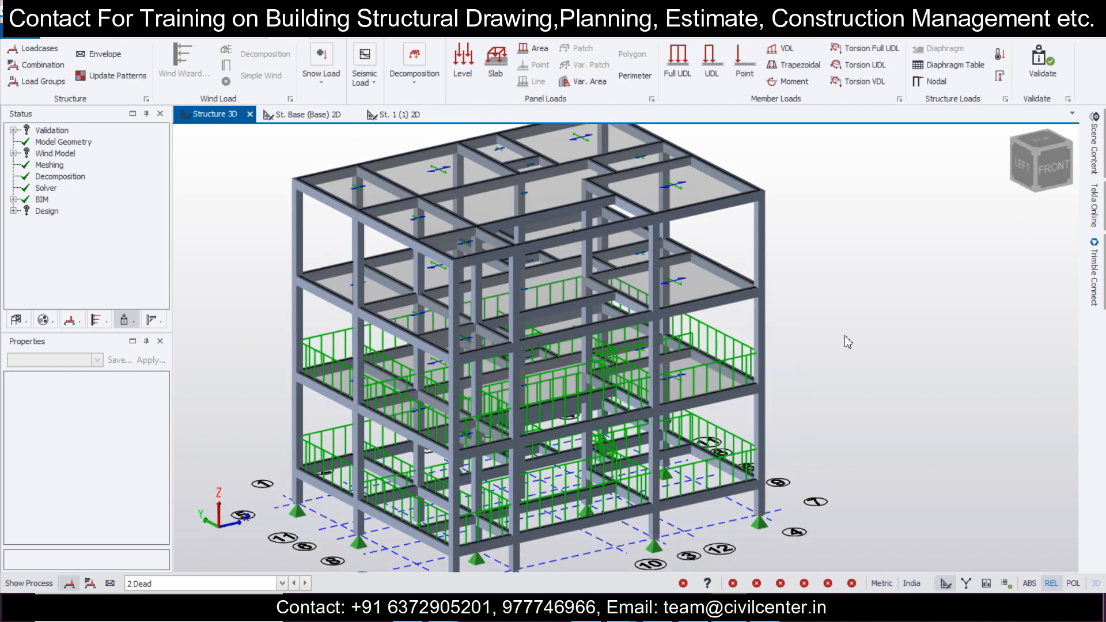
{"action": "right_click_drag", "start_coordinate": [846, 336], "coordinate": [825, 304]}
{"action": "middle_click_drag", "start_coordinate": [685, 207], "coordinate": [712, 298]}
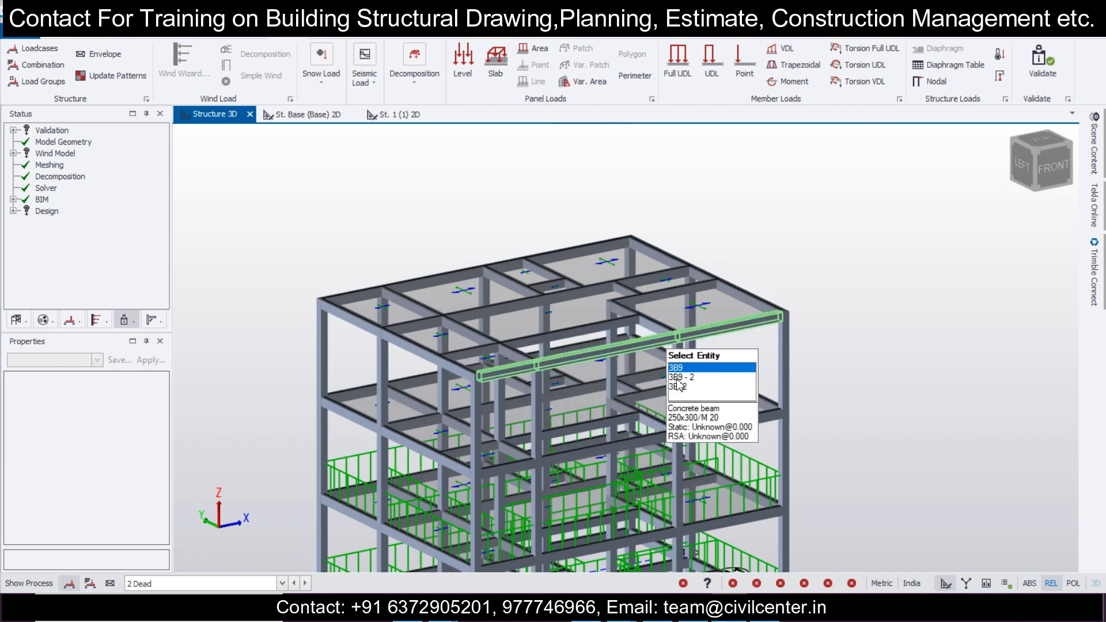
{"action": "scroll", "coordinate": [673, 283], "scroll_direction": "down", "scroll_amount": 3}
{"action": "middle_click_drag", "start_coordinate": [723, 369], "coordinate": [685, 292]}
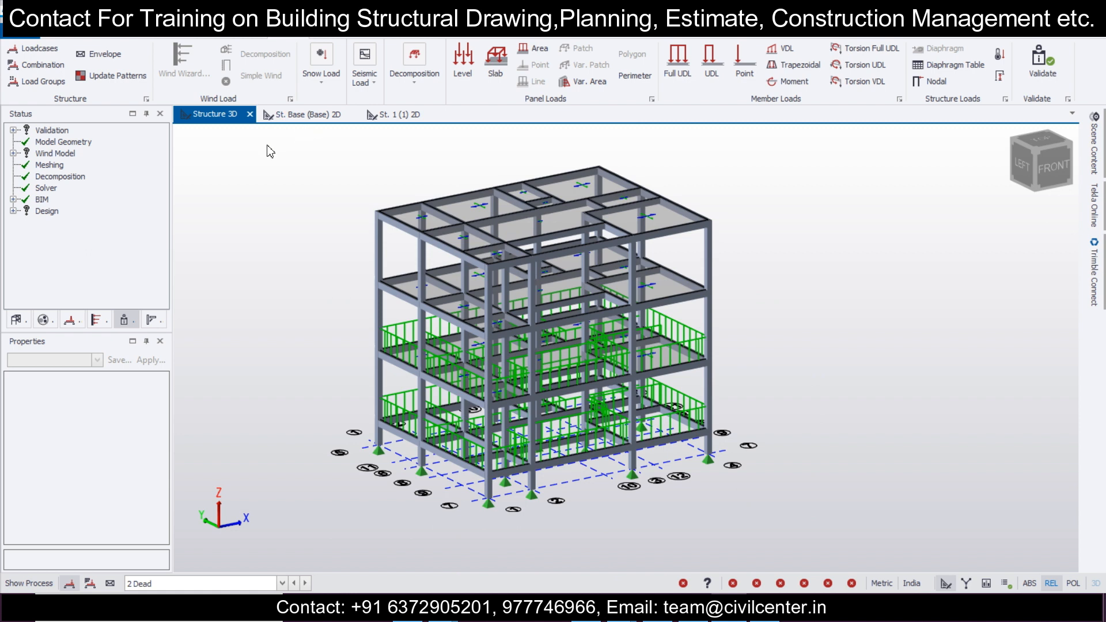
{"action": "left_click", "coordinate": [17, 319]}
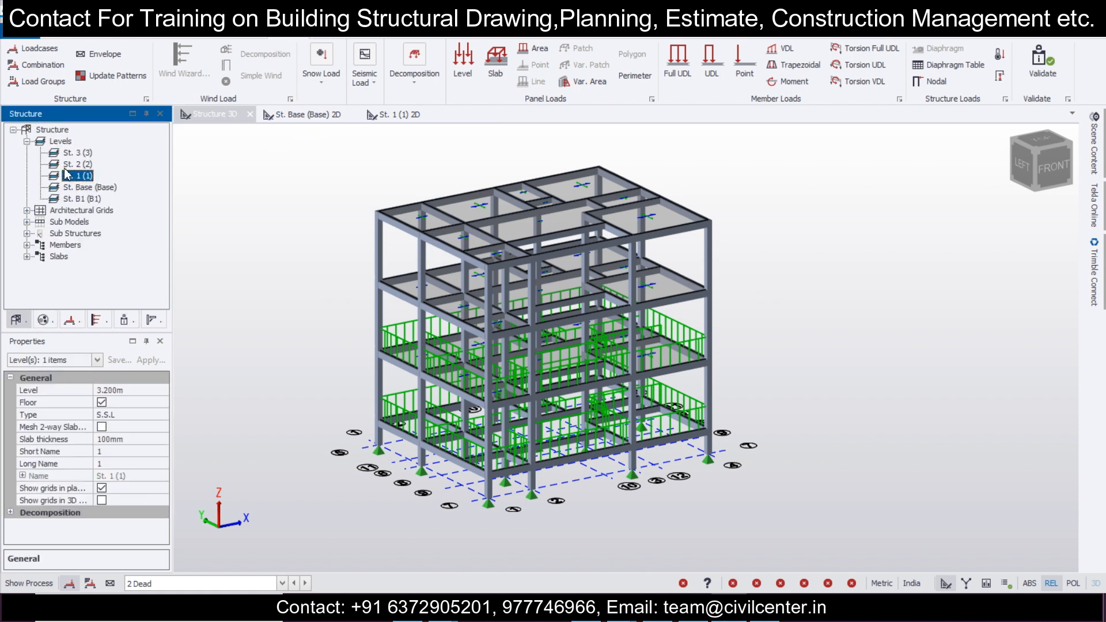
{"action": "double_click", "coordinate": [65, 168]}
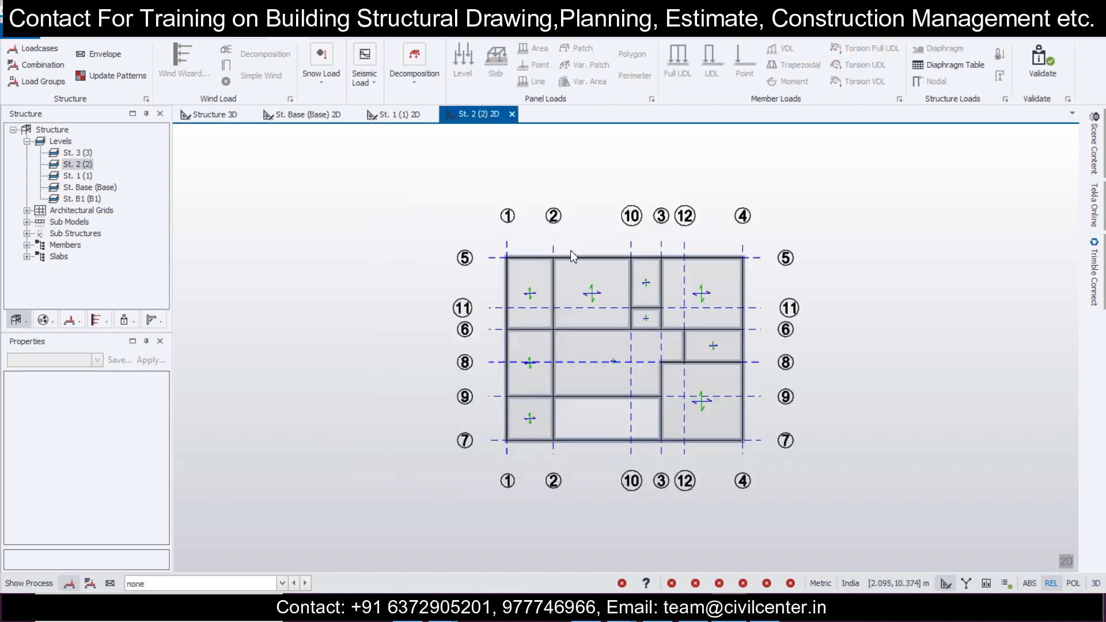
{"action": "scroll", "coordinate": [712, 326], "scroll_direction": "up", "scroll_amount": 2}
{"action": "left_click", "coordinate": [281, 584]}
{"action": "left_click", "coordinate": [275, 537]}
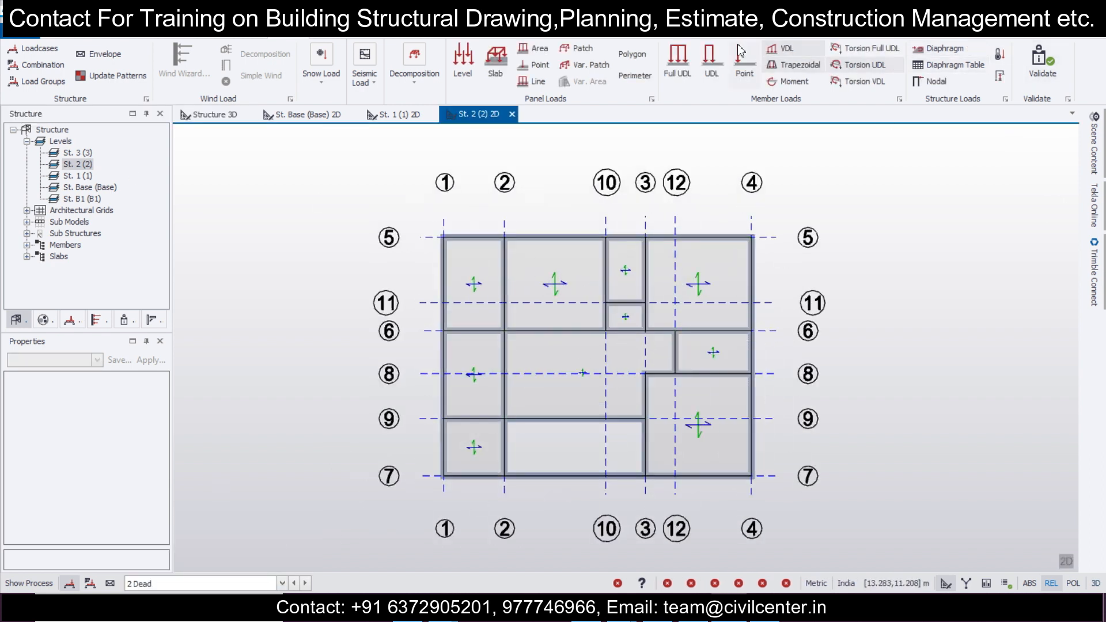
{"action": "left_click", "coordinate": [686, 58]}
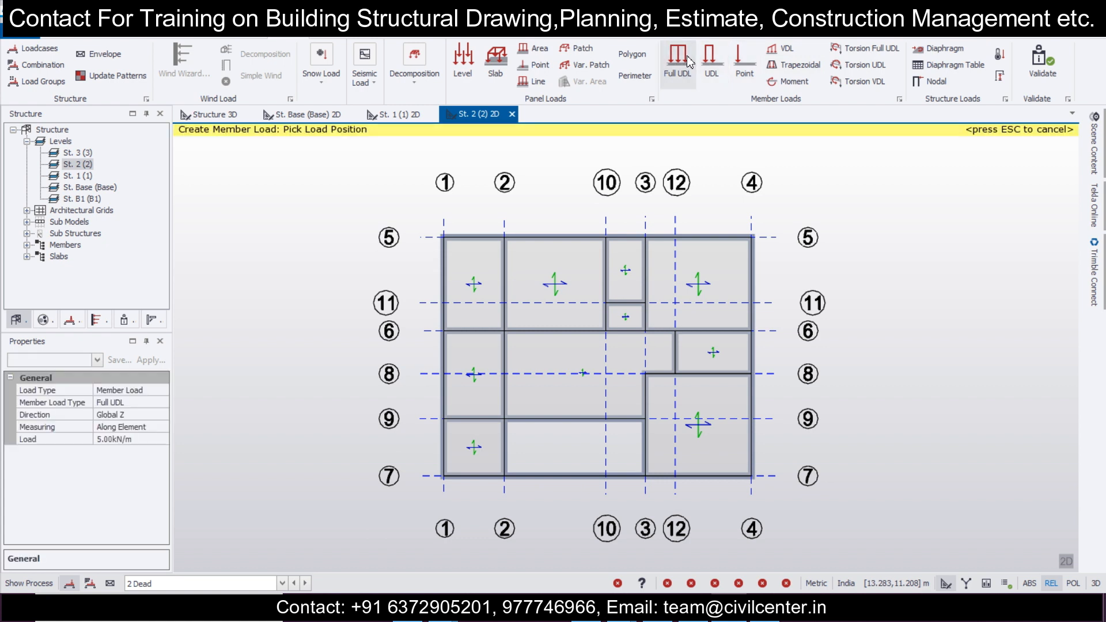
{"action": "left_click", "coordinate": [153, 437]}
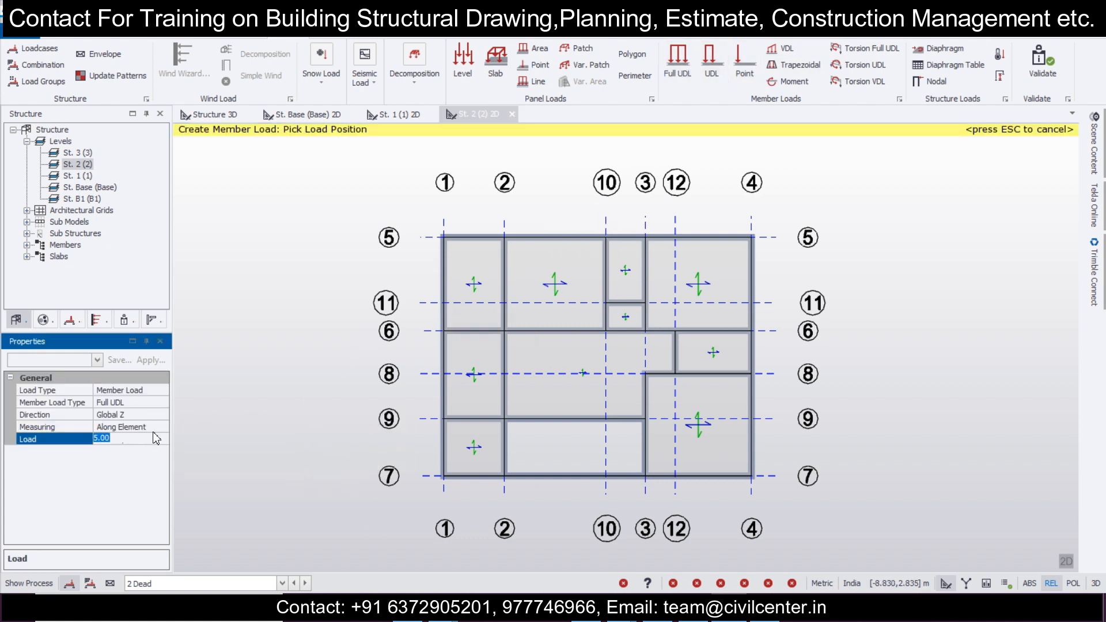
{"action": "left_click", "coordinate": [212, 117]}
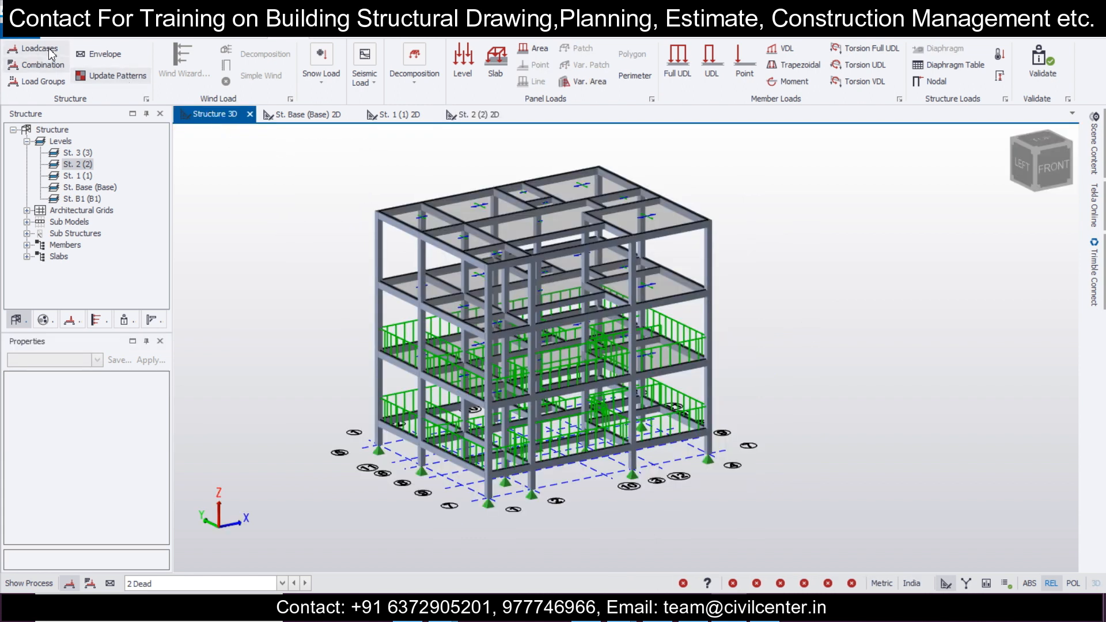
Step: Copy the level 1 loads to level 2 in the Construction Levels by setting level 2's source to 1 and returning it to unique
{"action": "left_click", "coordinate": [205, 34]}
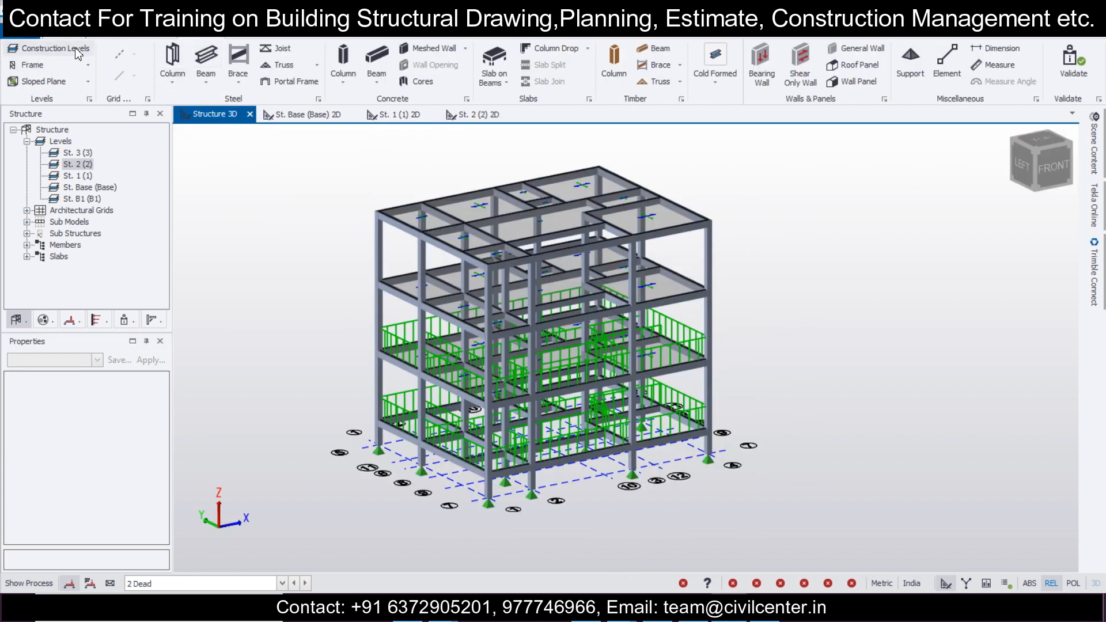
{"action": "left_click", "coordinate": [55, 48]}
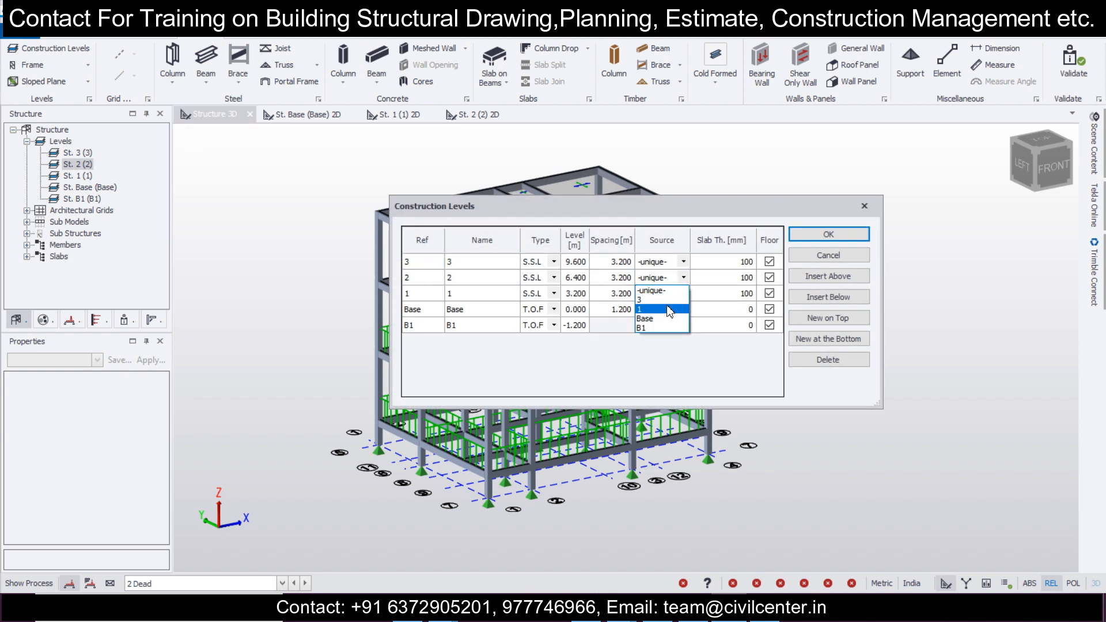
{"action": "left_click", "coordinate": [828, 235]}
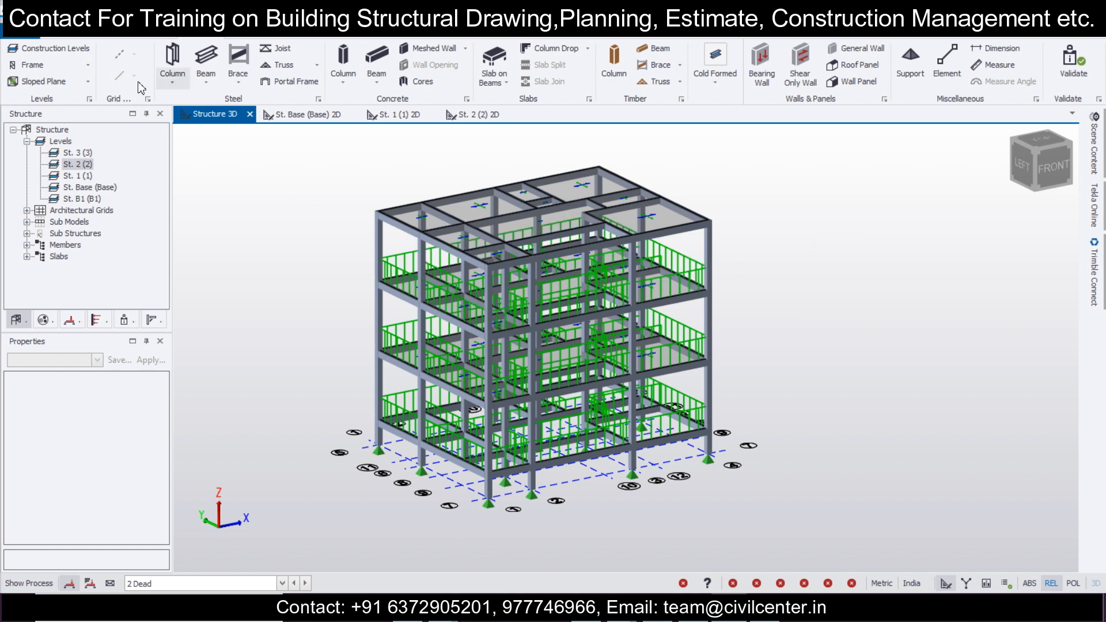
{"action": "left_click", "coordinate": [42, 51]}
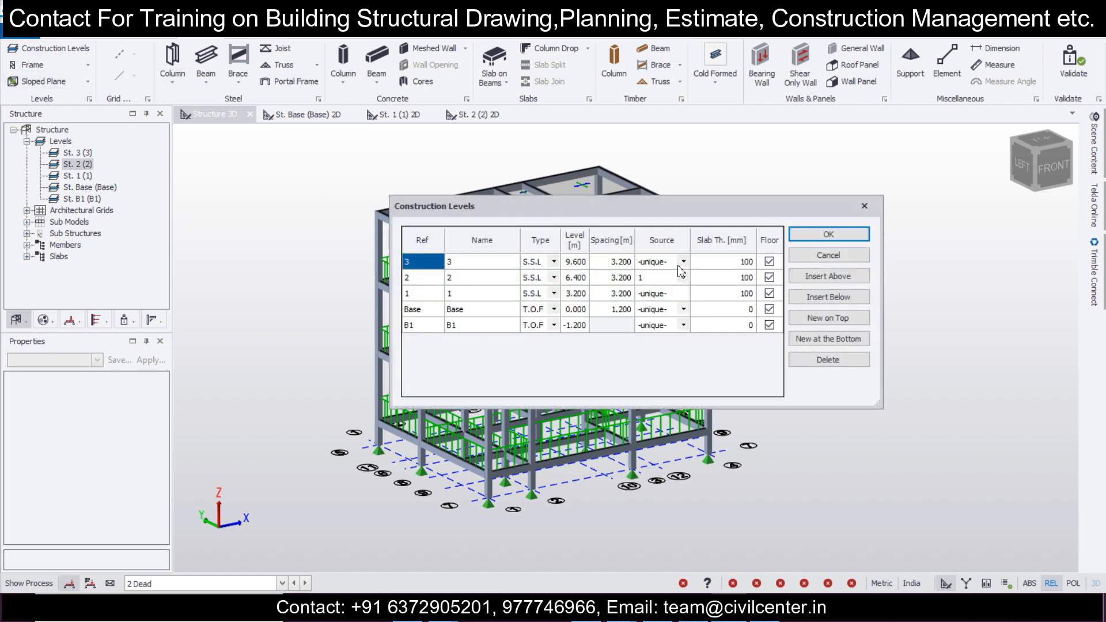
{"action": "left_click", "coordinate": [836, 240]}
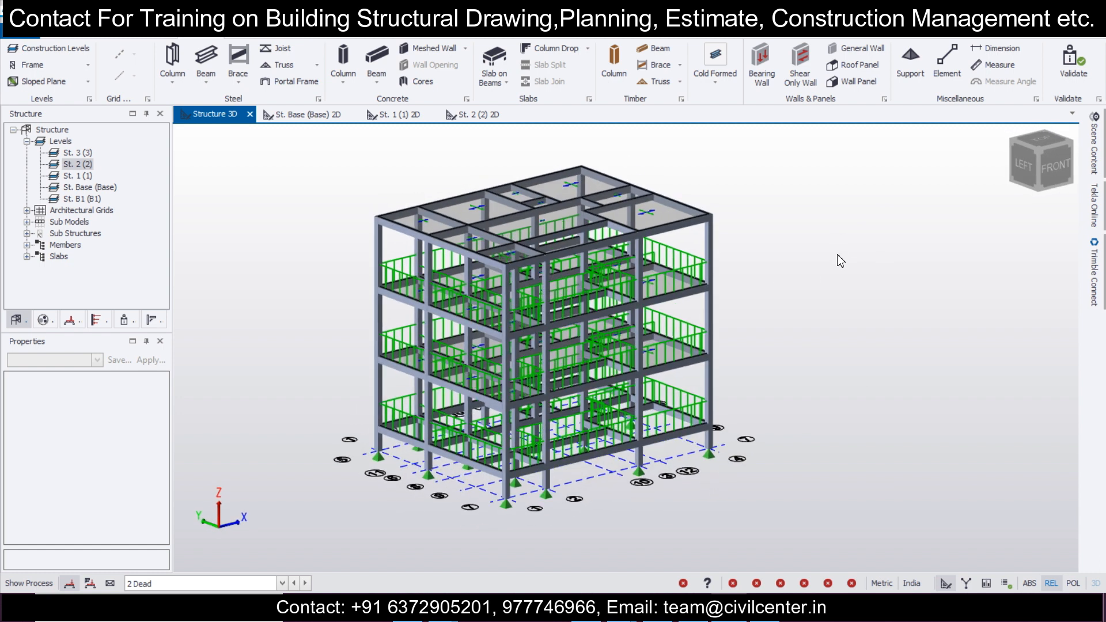
{"action": "scroll", "coordinate": [803, 294], "scroll_direction": "up", "scroll_amount": 3}
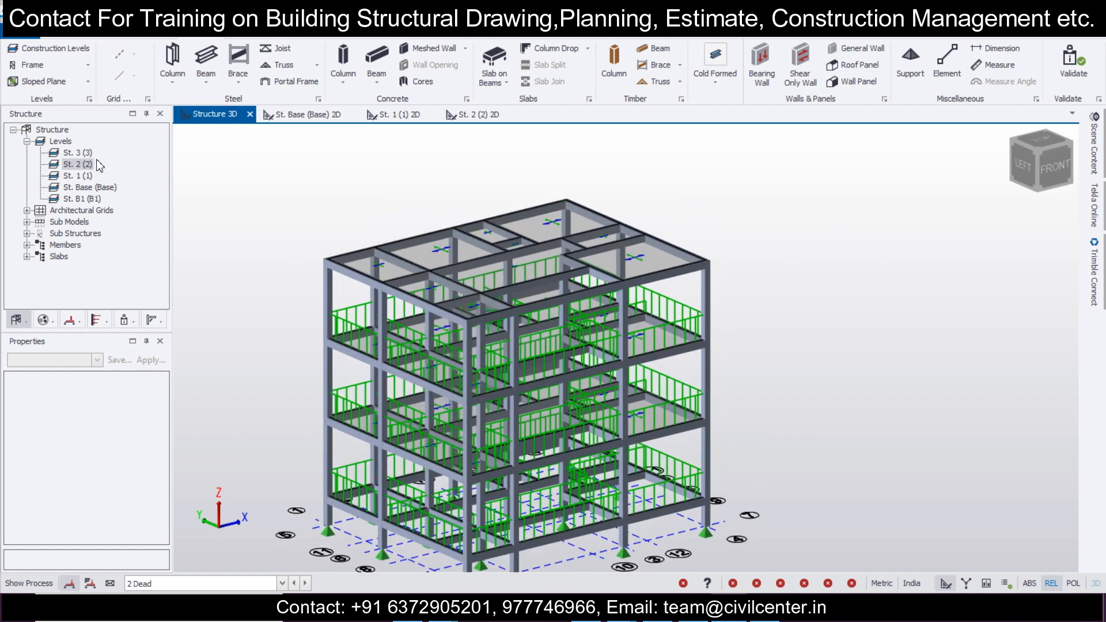
Step: Open the St. 3 (3) 2D plan and display the 2 Dead loadcase on it
{"action": "double_click", "coordinate": [76, 153]}
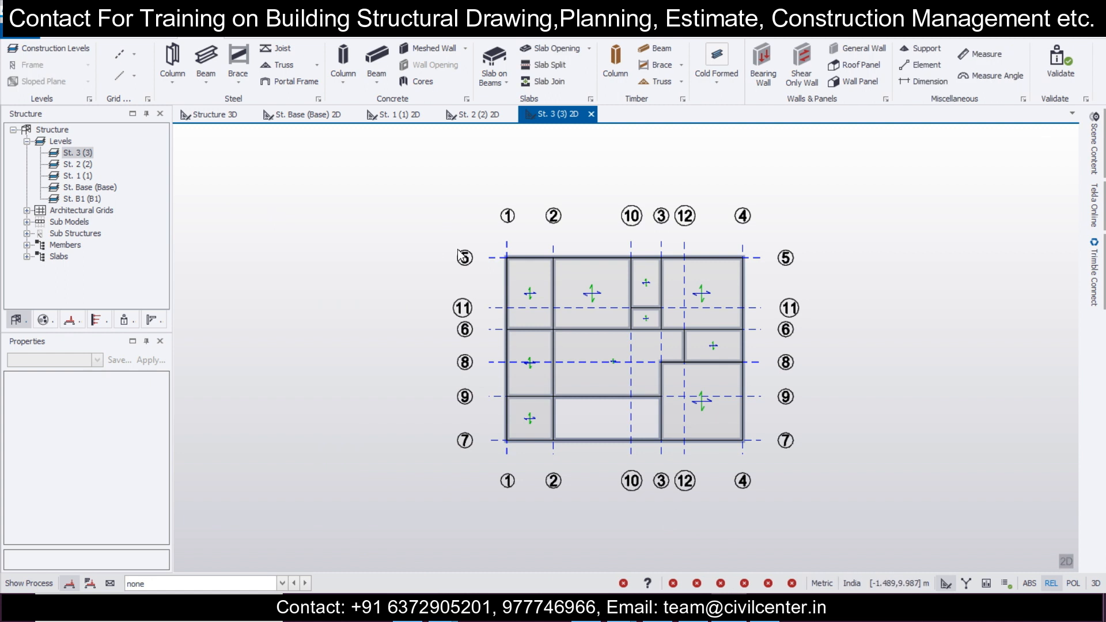
{"action": "scroll", "coordinate": [680, 279], "scroll_direction": "up", "scroll_amount": 2}
{"action": "left_click", "coordinate": [283, 584]}
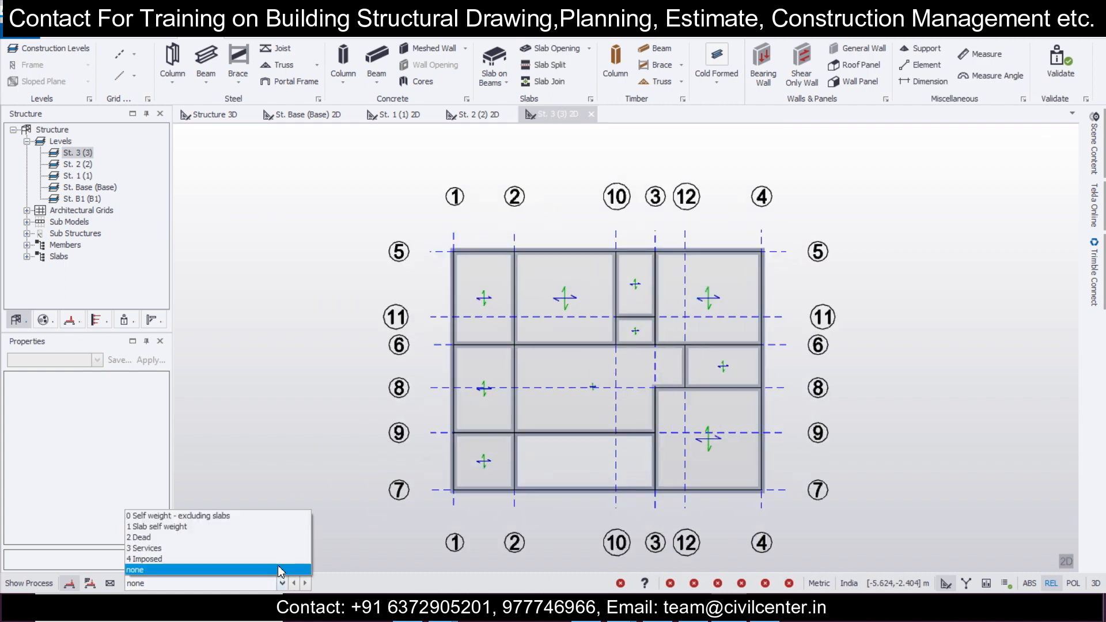
{"action": "left_click", "coordinate": [190, 536]}
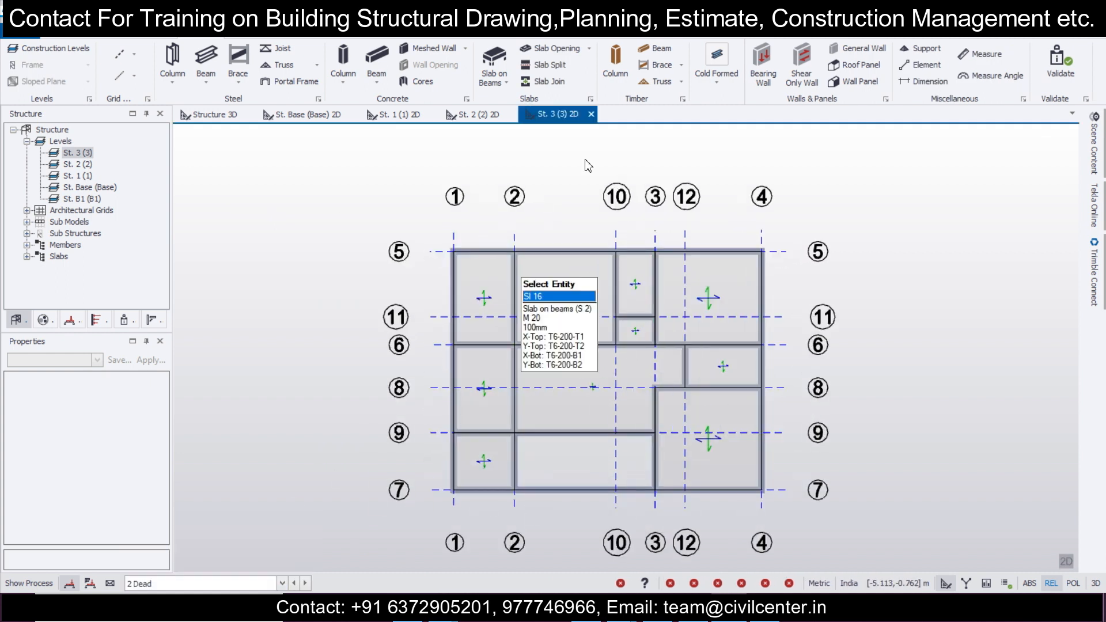
Step: Load the St. 3 opening's edge beams with 11 kN/m: full UDLs on grid lines 2, 7 and 9, a partial UDL on 3 between 7 and 9
{"action": "left_click", "coordinate": [250, 36]}
{"action": "left_click", "coordinate": [677, 63]}
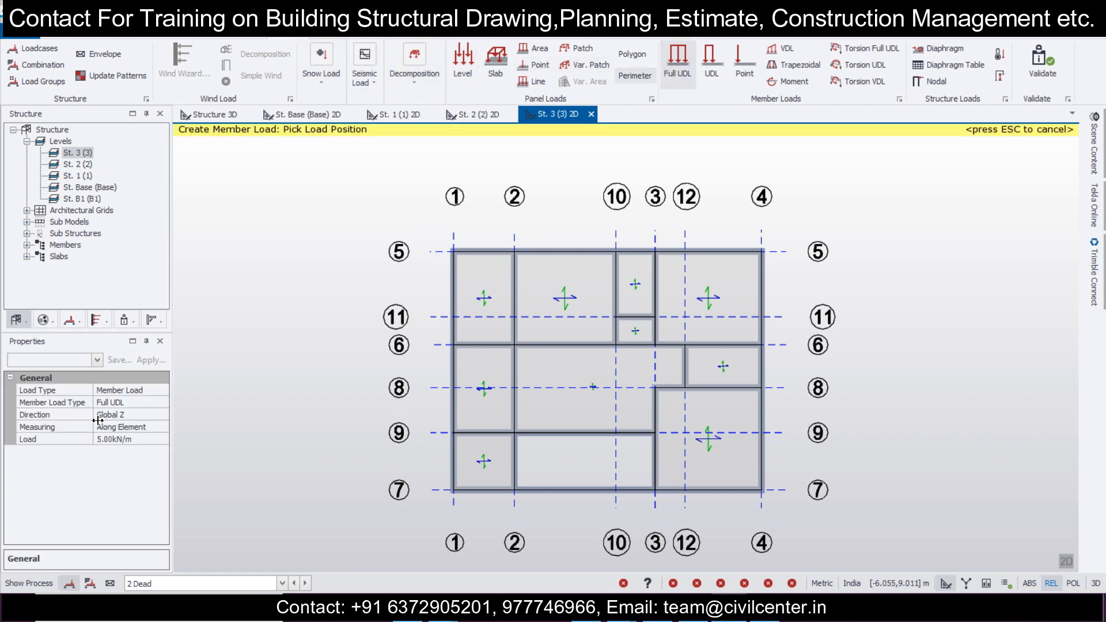
{"action": "left_click", "coordinate": [142, 440]}
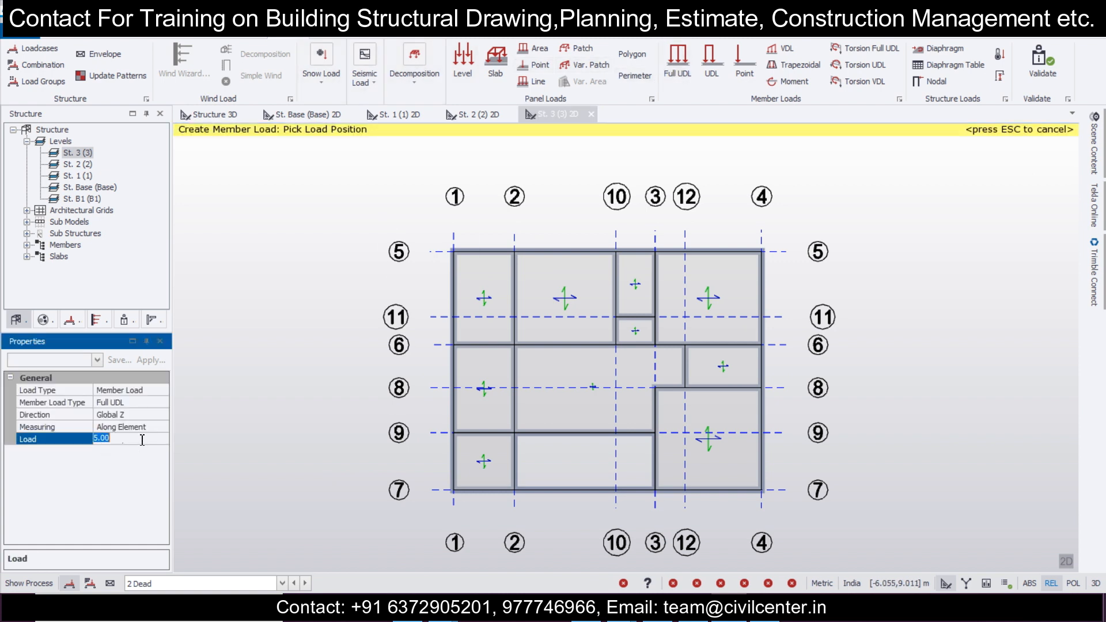
{"action": "type", "text": "11"}
{"action": "key", "text": "Return"}
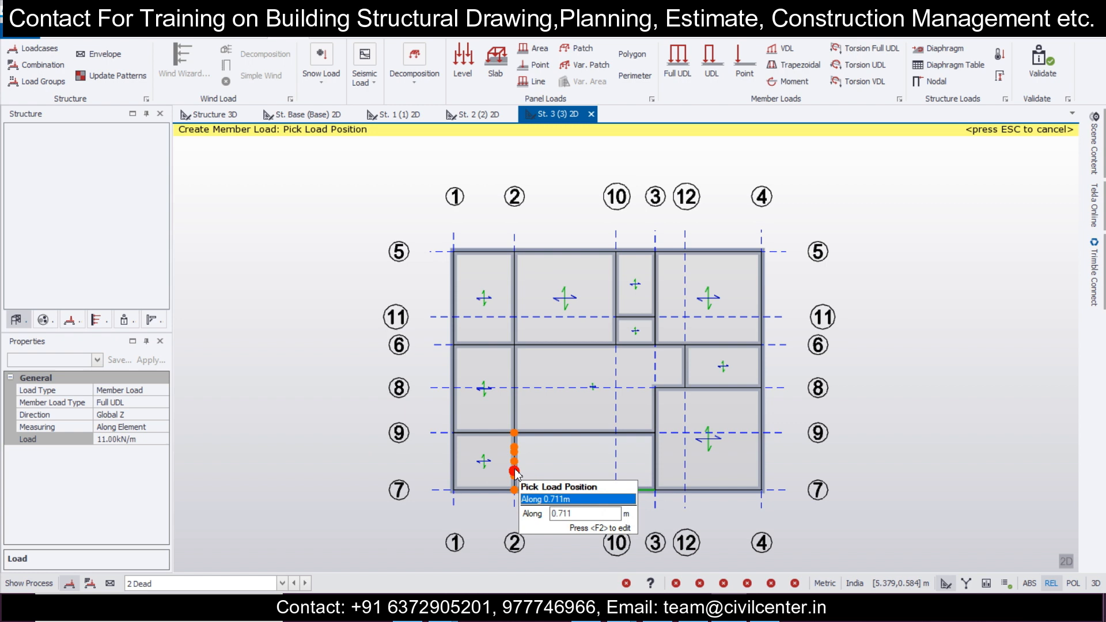
{"action": "left_click", "coordinate": [514, 470]}
{"action": "left_click", "coordinate": [611, 433]}
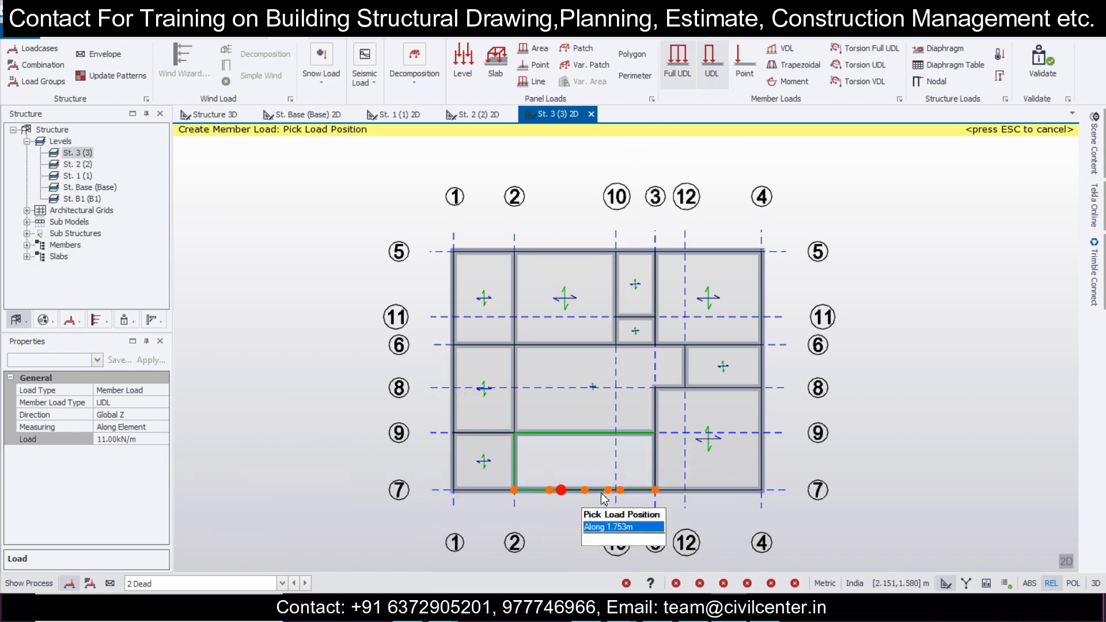
{"action": "left_click", "coordinate": [655, 490]}
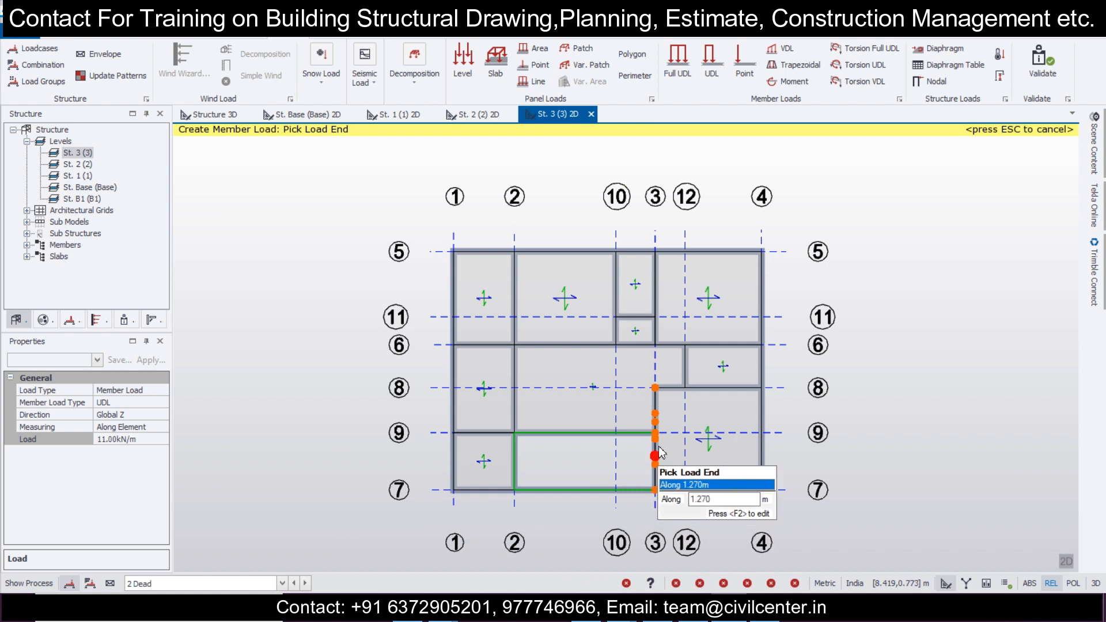
{"action": "left_click", "coordinate": [662, 433]}
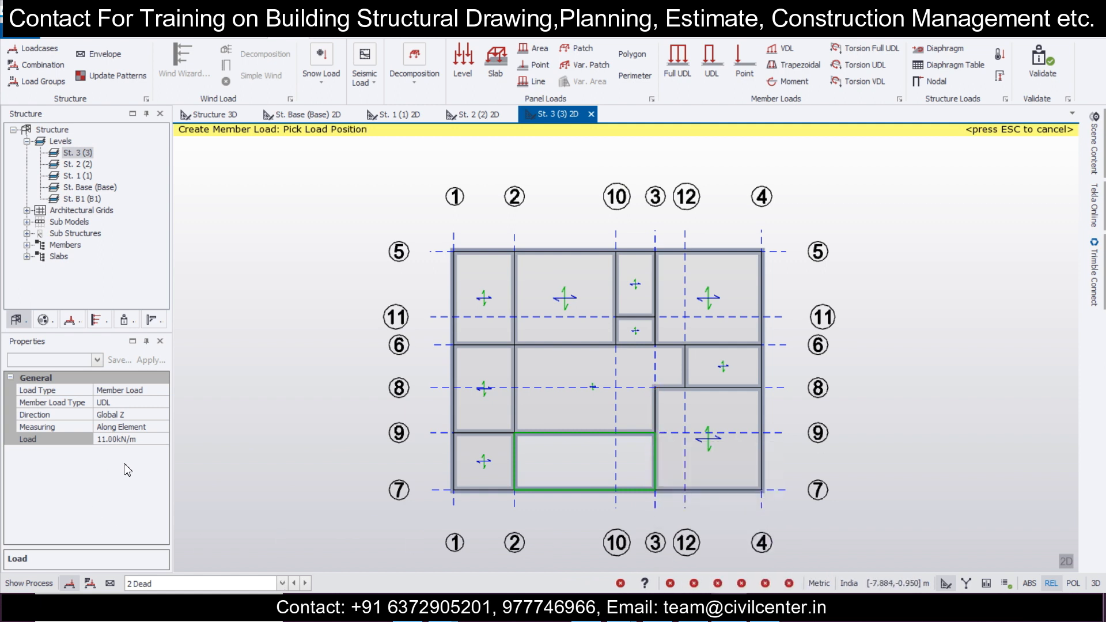
Step: Apply a 2.5 kN/m full UDL to the remaining perimeter beams of St. 3 on grid lines 5, 4, 7 and 1
{"action": "left_click", "coordinate": [684, 70]}
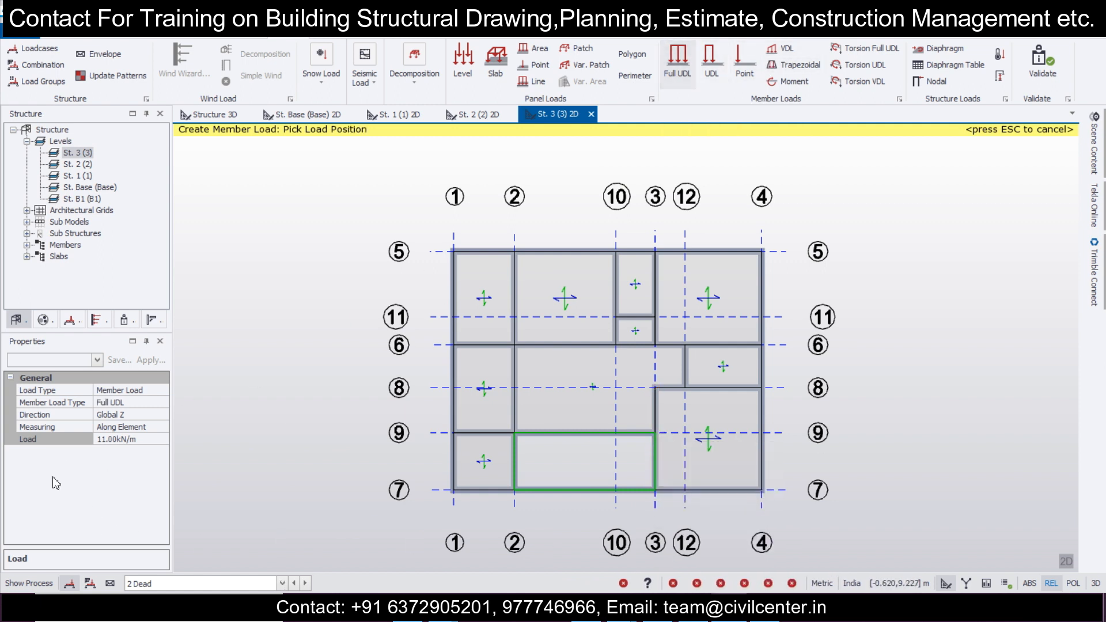
{"action": "left_click", "coordinate": [137, 440]}
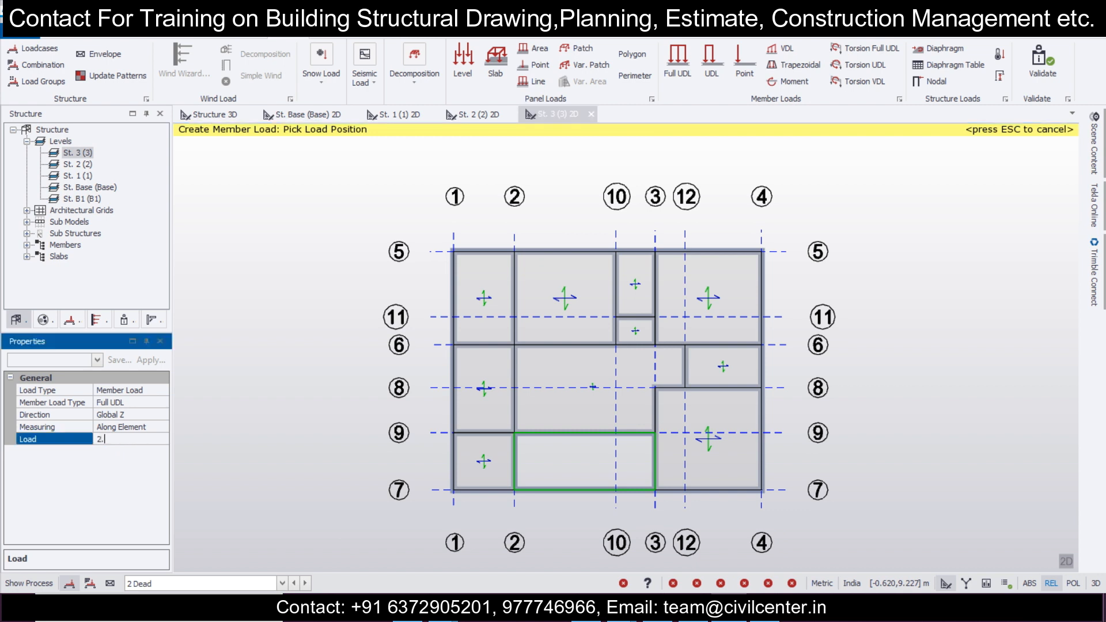
{"action": "left_click", "coordinate": [465, 250]}
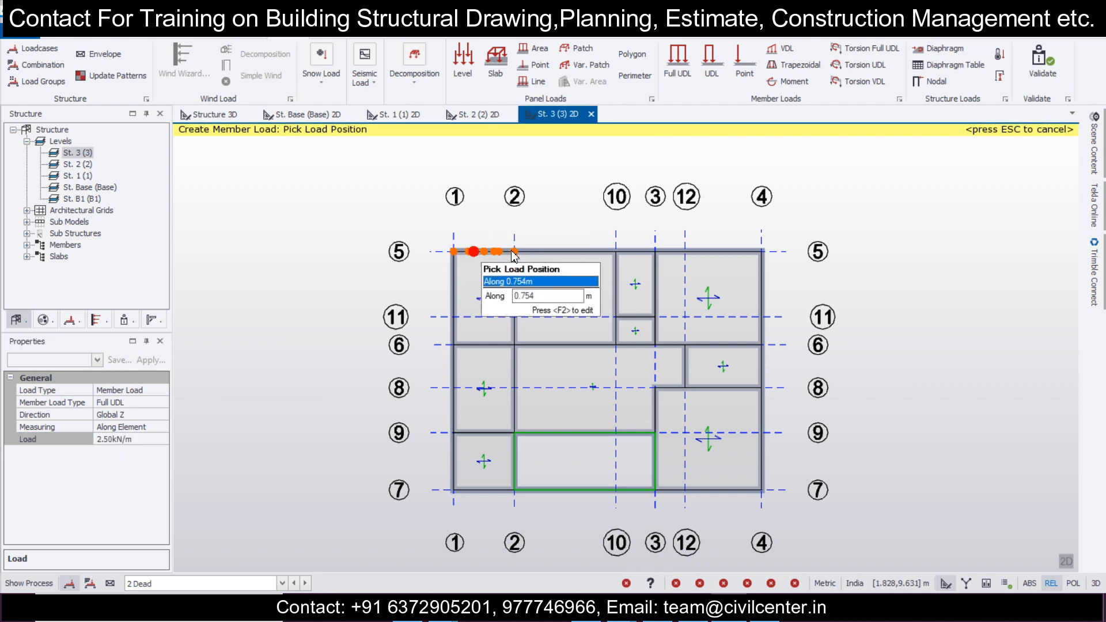
{"action": "left_click", "coordinate": [583, 254]}
{"action": "left_click", "coordinate": [717, 250]}
{"action": "left_click", "coordinate": [766, 331]}
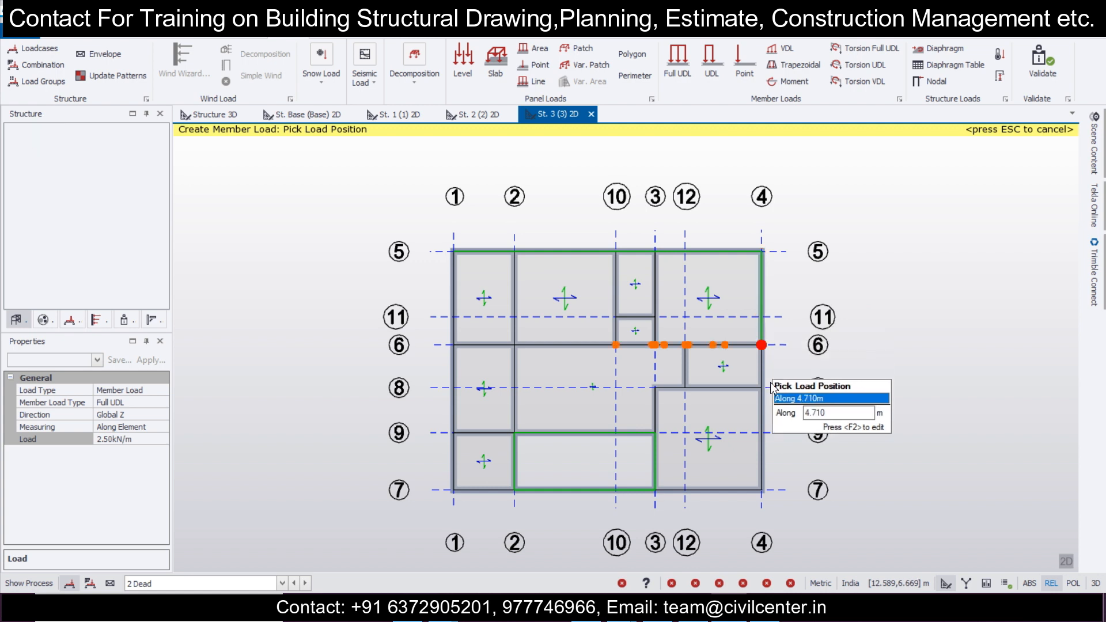
{"action": "left_click", "coordinate": [769, 397]}
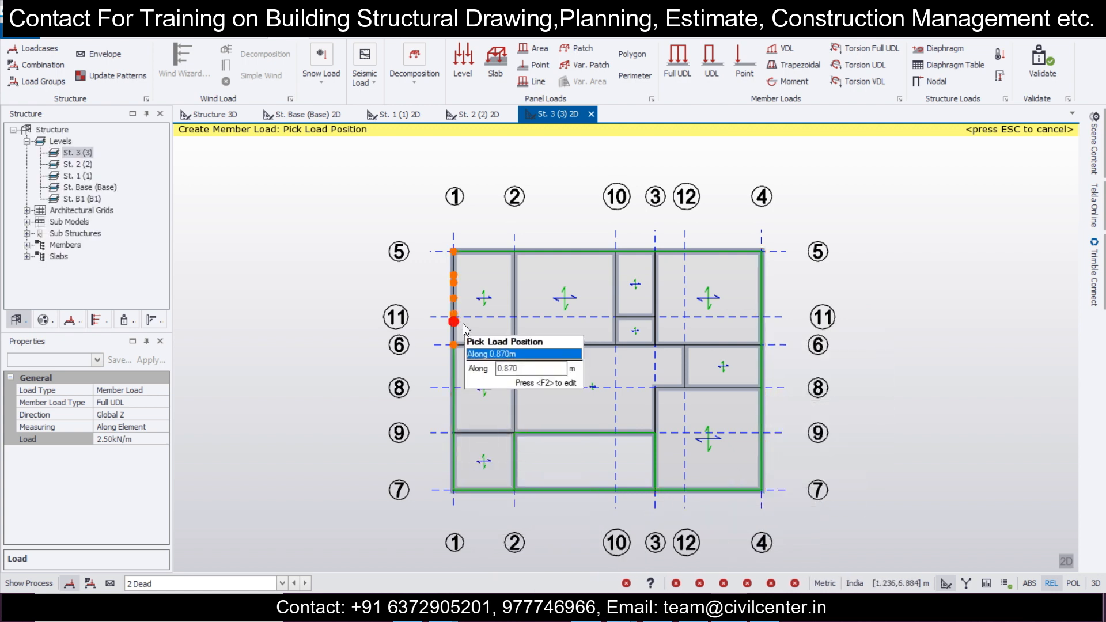
{"action": "left_click", "coordinate": [461, 294]}
Step: Examine the dead loads in 3D, first on the St. 3 level and on the whole structure
{"action": "left_click", "coordinate": [1067, 562]}
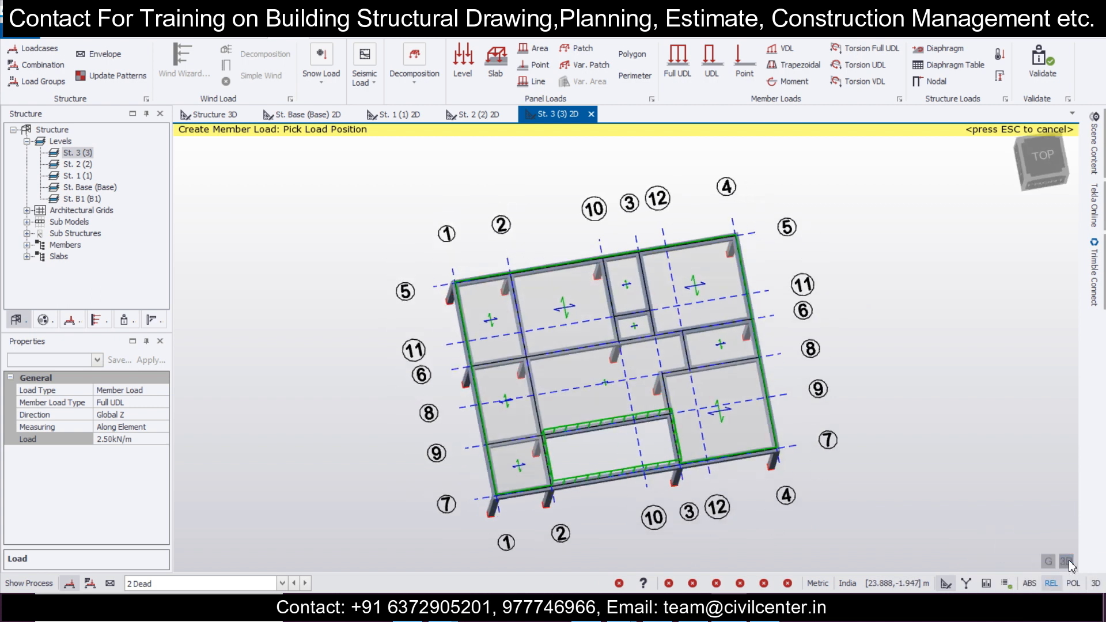
{"action": "left_click", "coordinate": [1066, 562]}
{"action": "left_click", "coordinate": [1067, 562]}
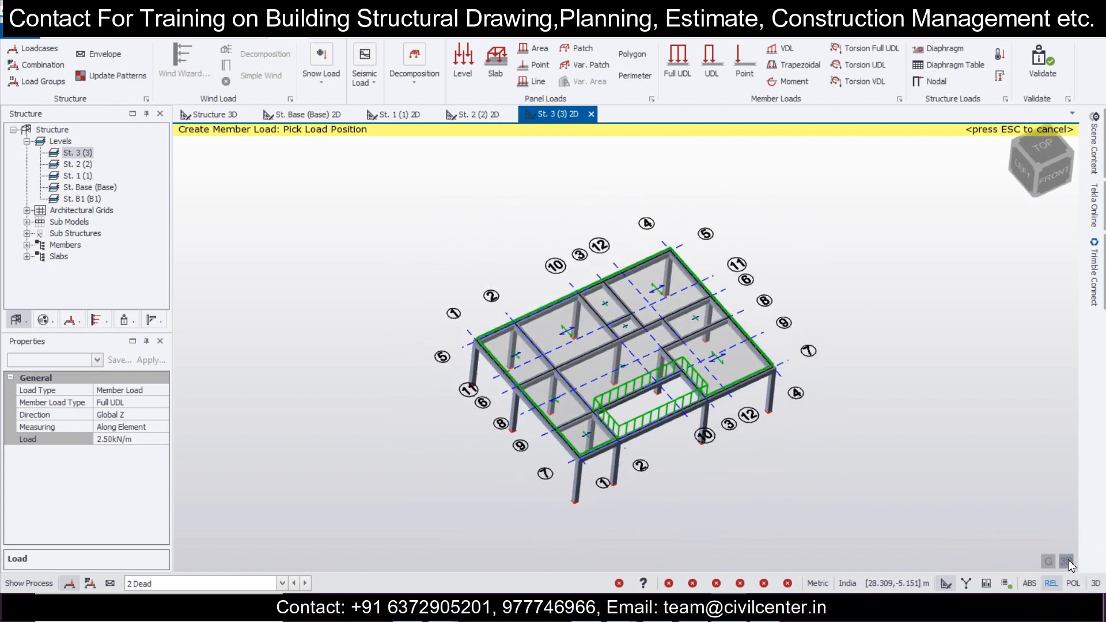
{"action": "left_click", "coordinate": [1066, 562]}
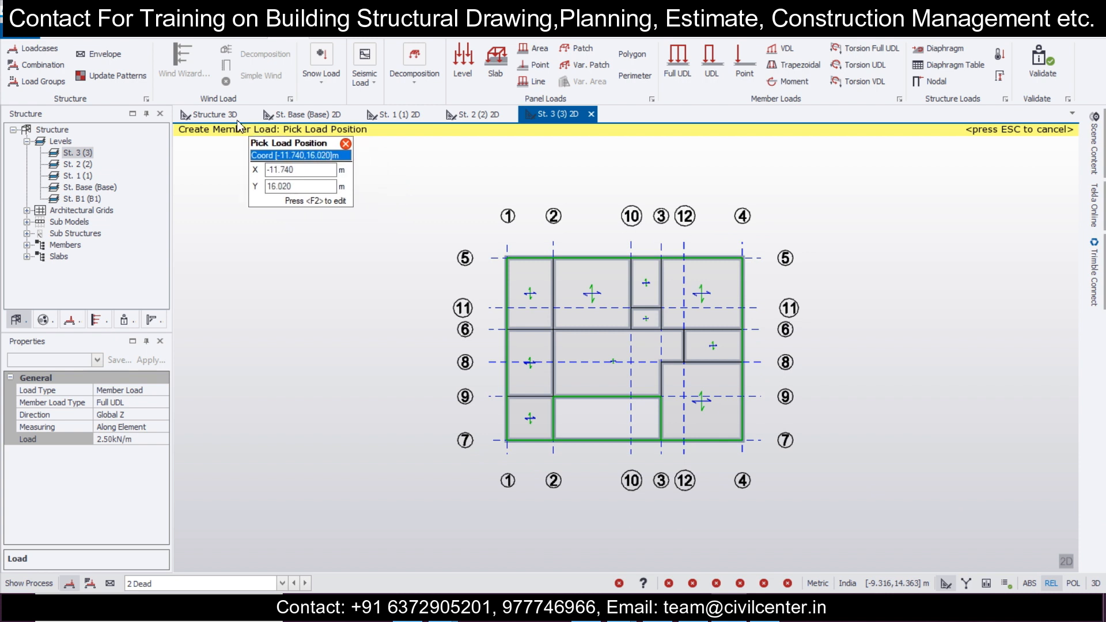
{"action": "left_click", "coordinate": [209, 114]}
{"action": "right_click_drag", "start_coordinate": [453, 354], "coordinate": [372, 349]}
{"action": "scroll", "coordinate": [372, 354], "scroll_direction": "down", "scroll_amount": 2}
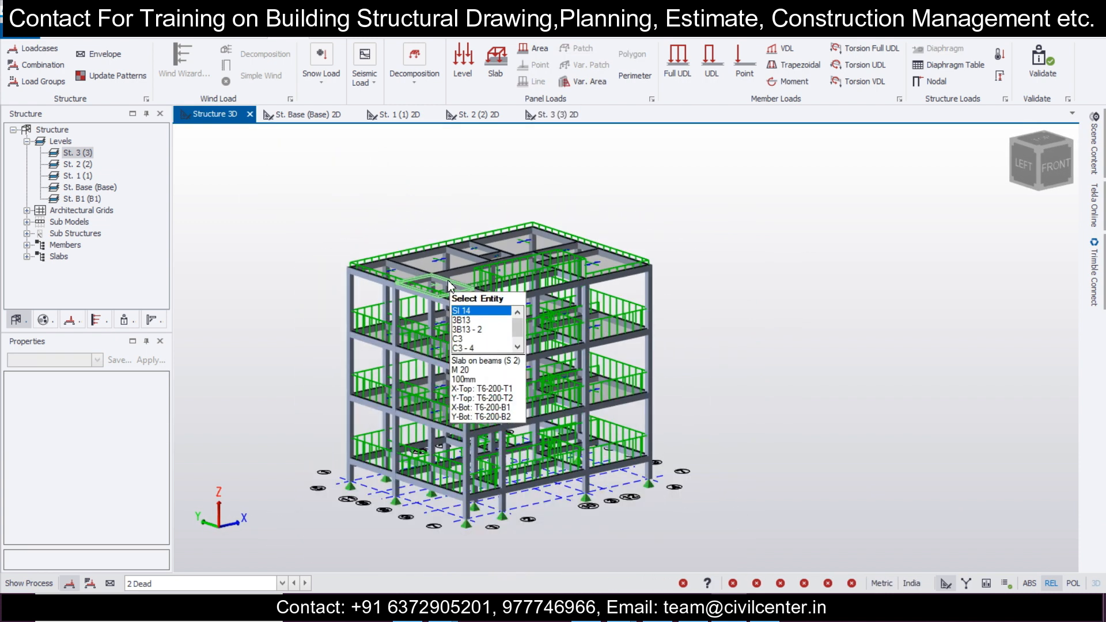
{"action": "middle_click_drag", "start_coordinate": [361, 349], "coordinate": [442, 301]}
{"action": "scroll", "coordinate": [411, 429], "scroll_direction": "up", "scroll_amount": 2}
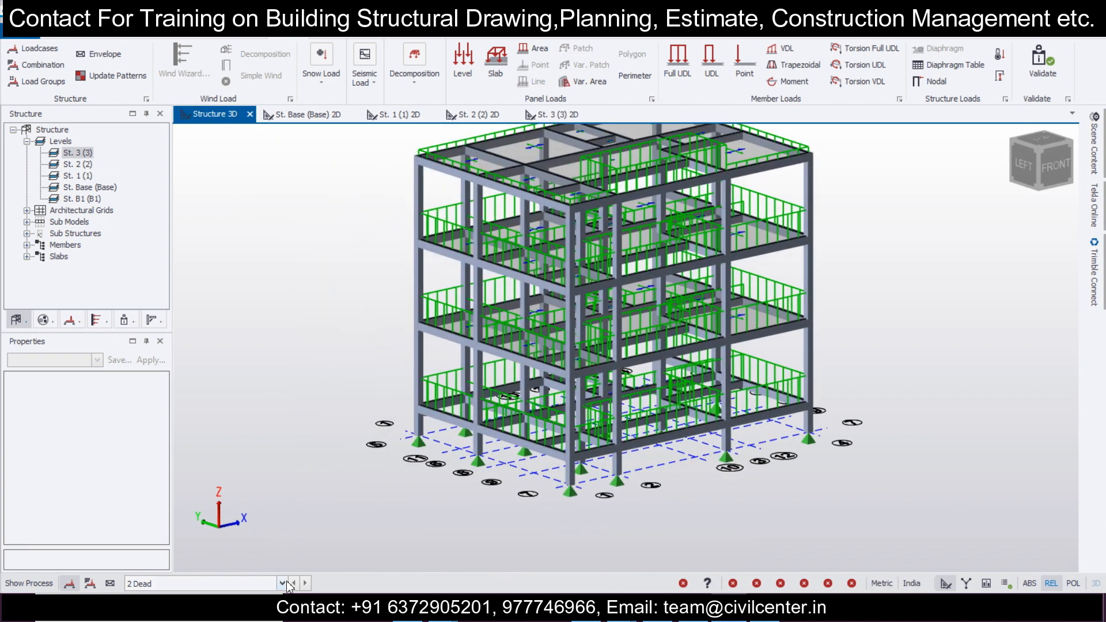
Step: Apply a 2 kN/m² level load to the slabs of St. 1, St. 2 and St. 3 in the 4 Imposed loadcase
{"action": "left_click", "coordinate": [282, 583]}
{"action": "left_click", "coordinate": [275, 559]}
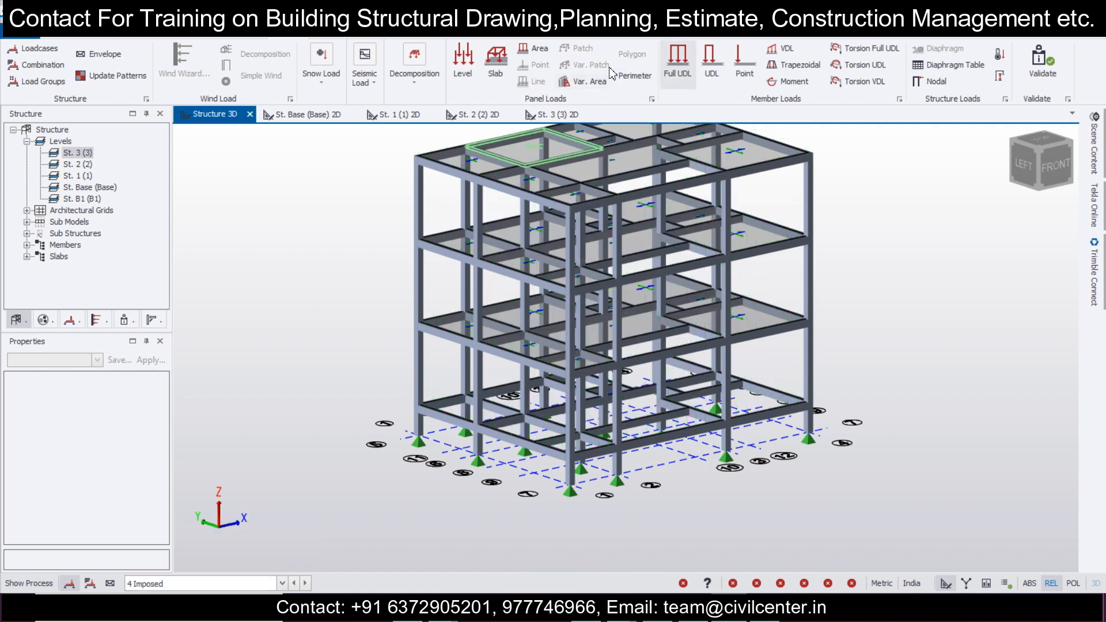
{"action": "left_click", "coordinate": [470, 74]}
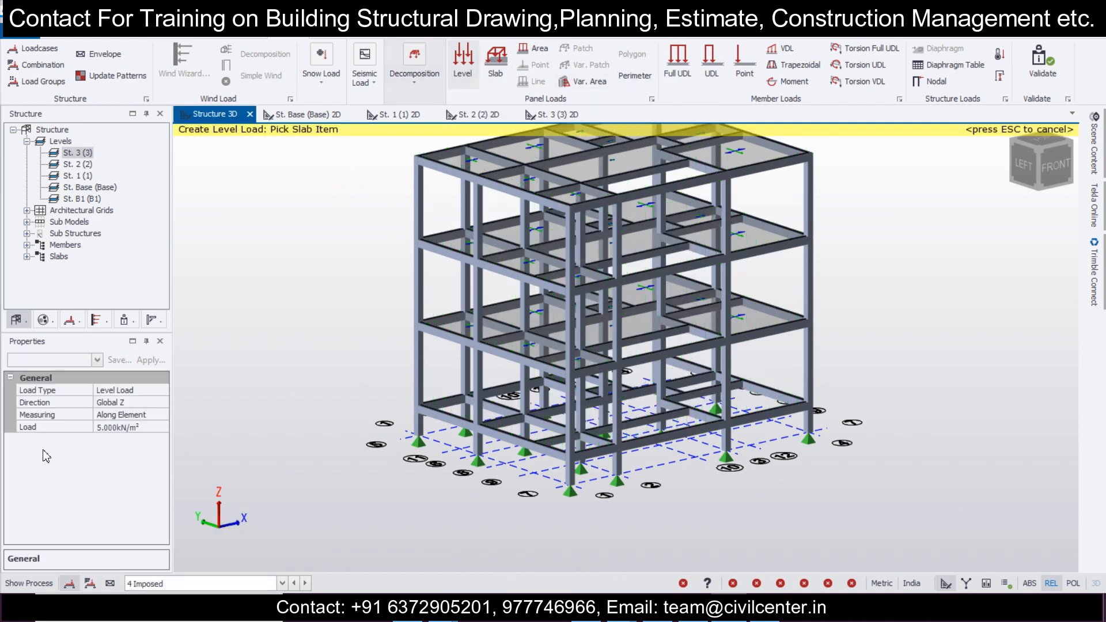
{"action": "left_click", "coordinate": [149, 427]}
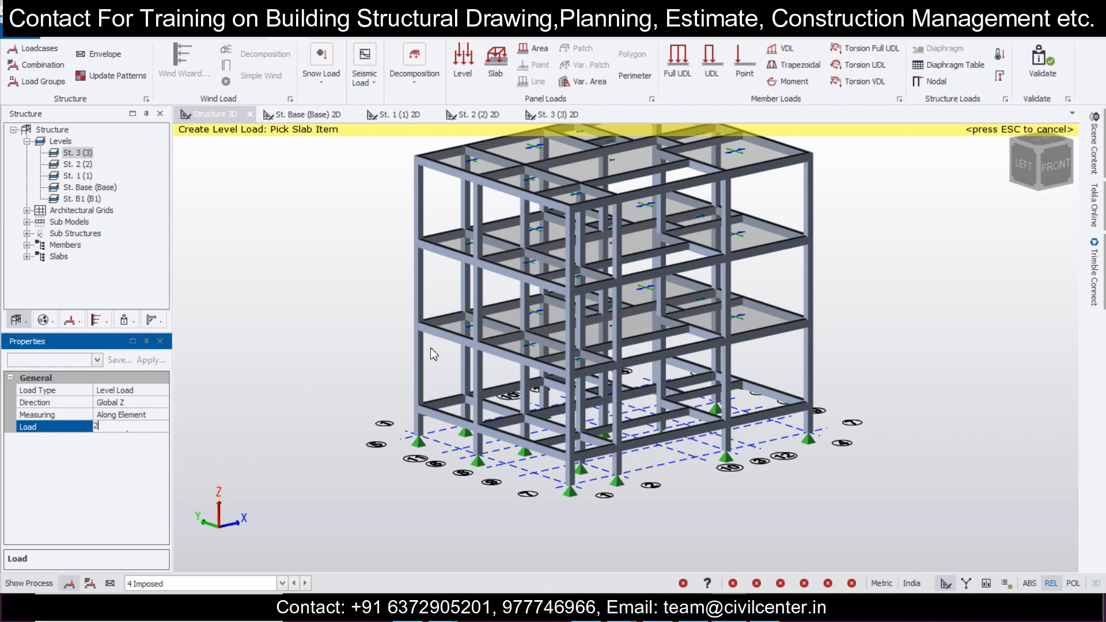
{"action": "left_click", "coordinate": [468, 312]}
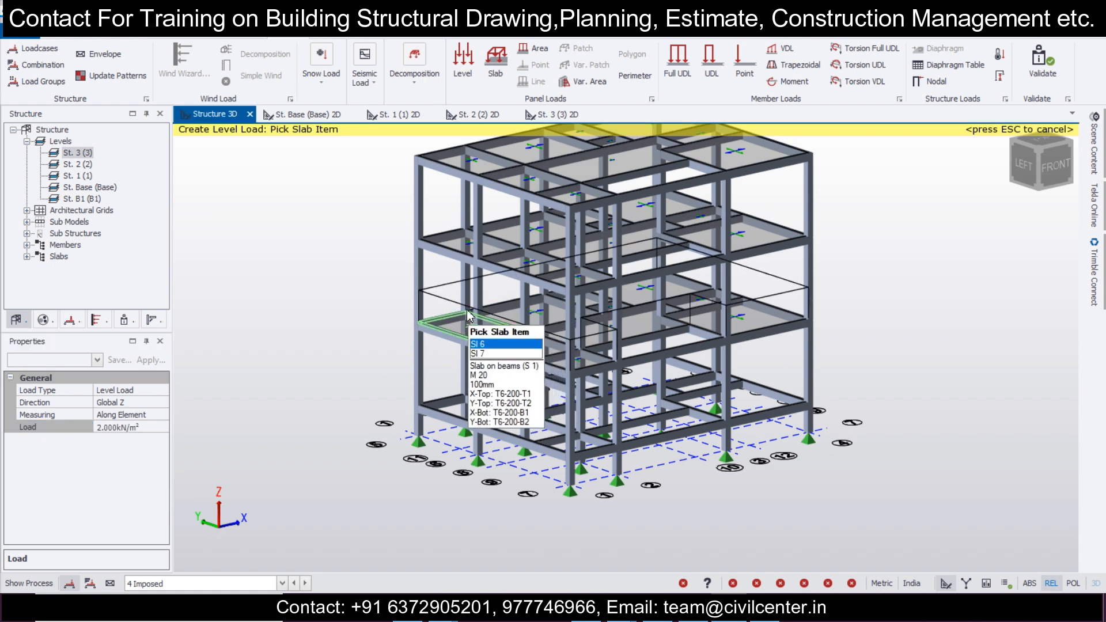
{"action": "left_click", "coordinate": [467, 229]}
{"action": "left_click", "coordinate": [483, 166]}
{"action": "right_click_drag", "start_coordinate": [359, 449], "coordinate": [817, 399]}
{"action": "middle_click_drag", "start_coordinate": [752, 397], "coordinate": [686, 486]}
{"action": "key", "text": "Escape"}
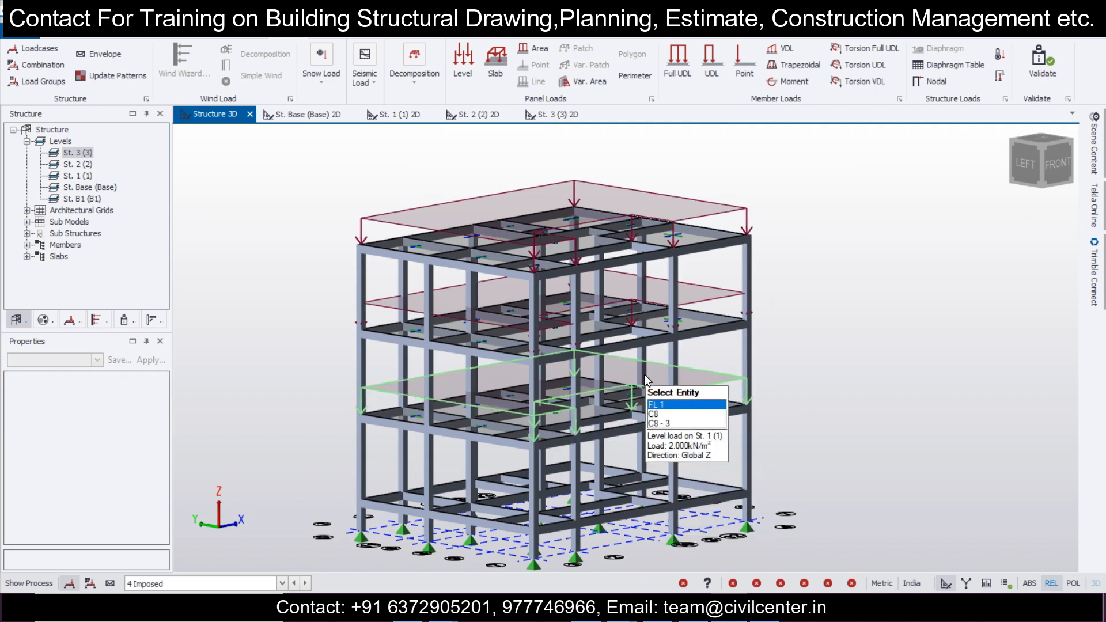
Step: Examine the imposed level loads in 3D and check the construction levels table
{"action": "scroll", "coordinate": [381, 500], "scroll_direction": "down", "scroll_amount": 1}
{"action": "middle_click_drag", "start_coordinate": [372, 489], "coordinate": [463, 459]}
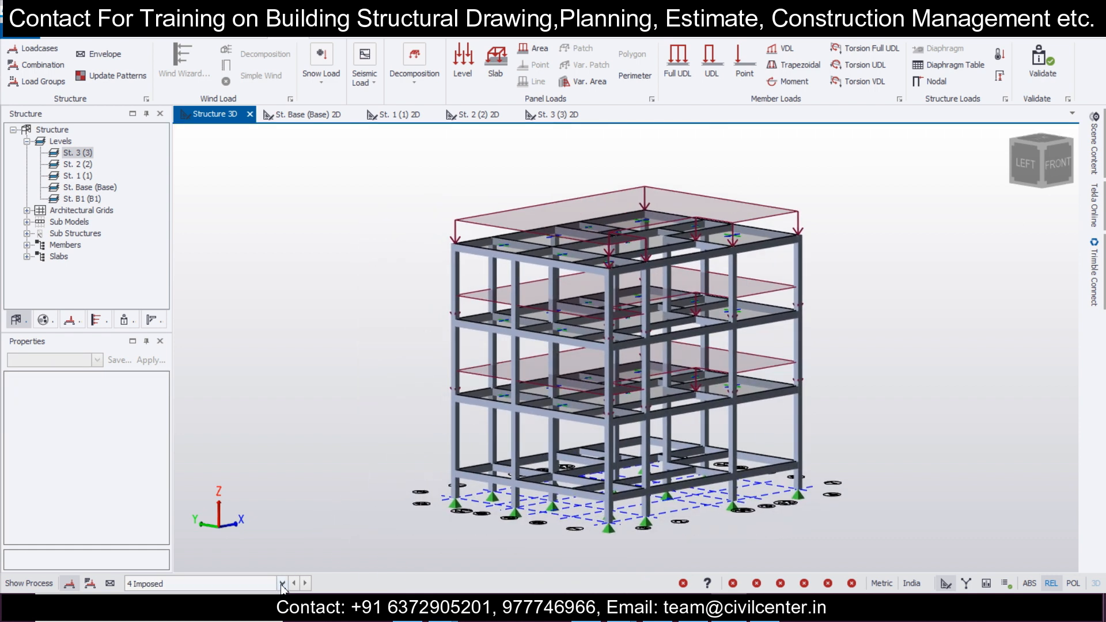
{"action": "left_click", "coordinate": [282, 585]}
{"action": "left_click", "coordinate": [281, 584]}
{"action": "left_click", "coordinate": [282, 585]}
{"action": "left_click", "coordinate": [282, 585]}
{"action": "left_click", "coordinate": [205, 38]}
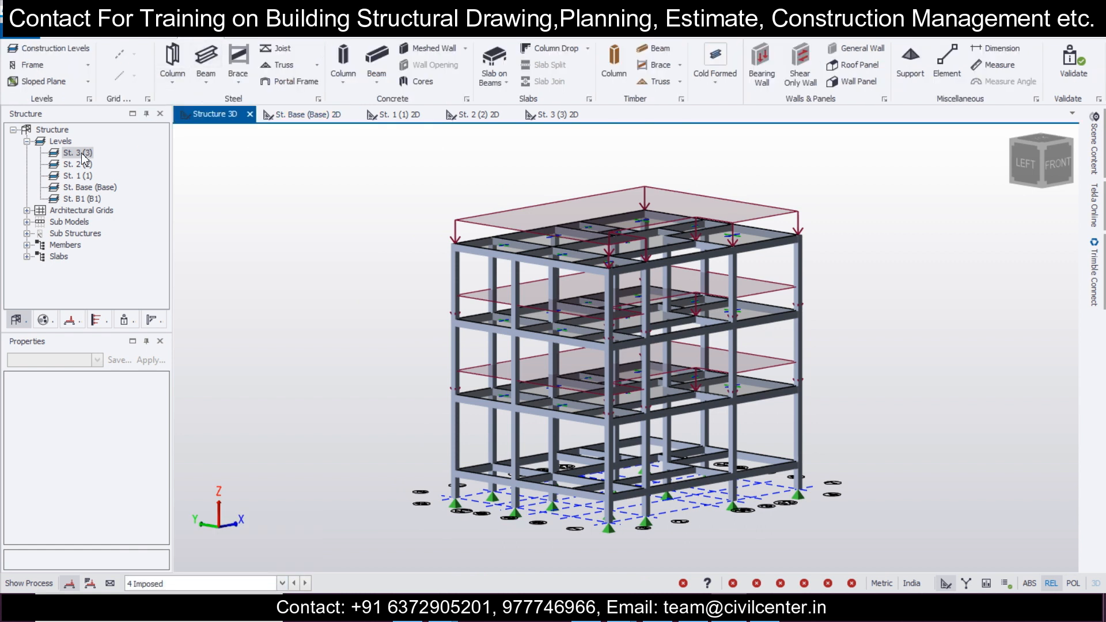
{"action": "left_click", "coordinate": [50, 50]}
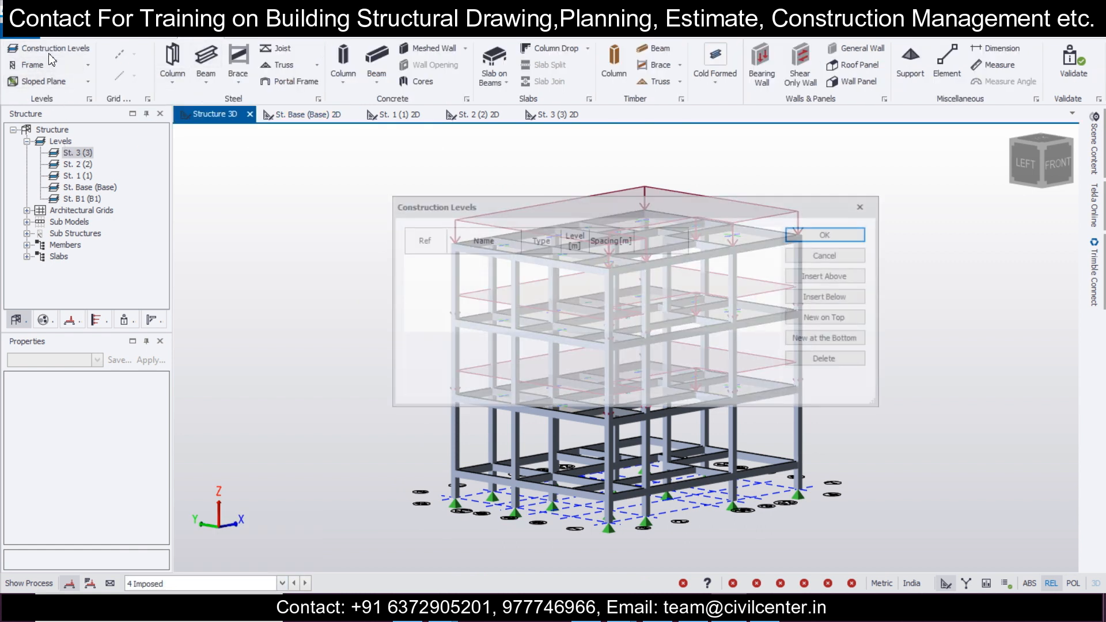
{"action": "left_click", "coordinate": [830, 234]}
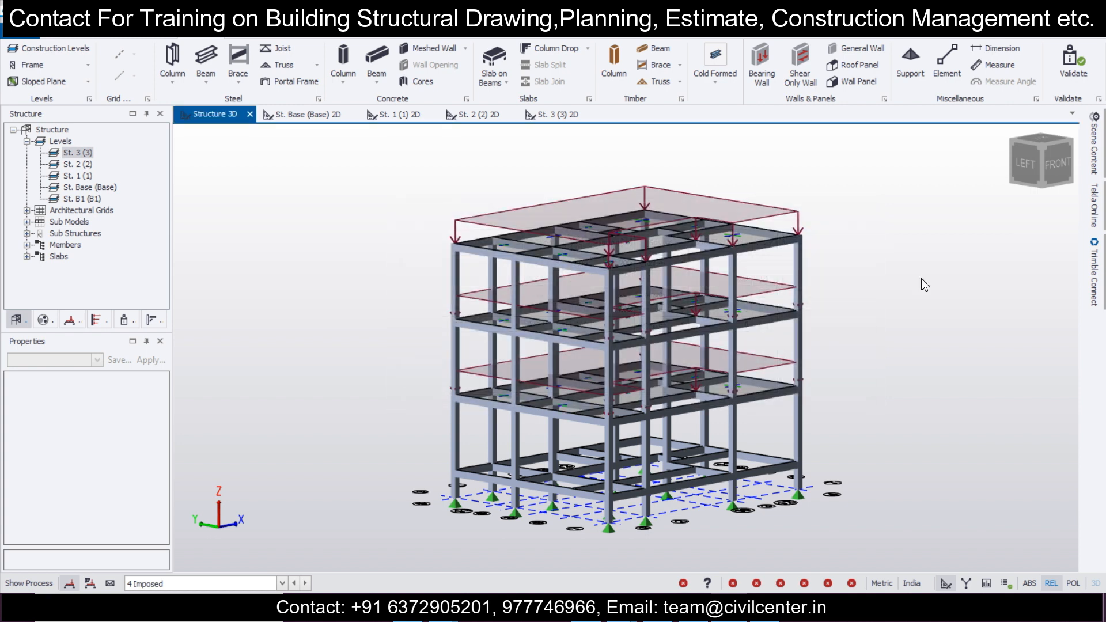
Step: Validate the complete loaded structure
{"action": "scroll", "coordinate": [749, 270], "scroll_direction": "down", "scroll_amount": 1}
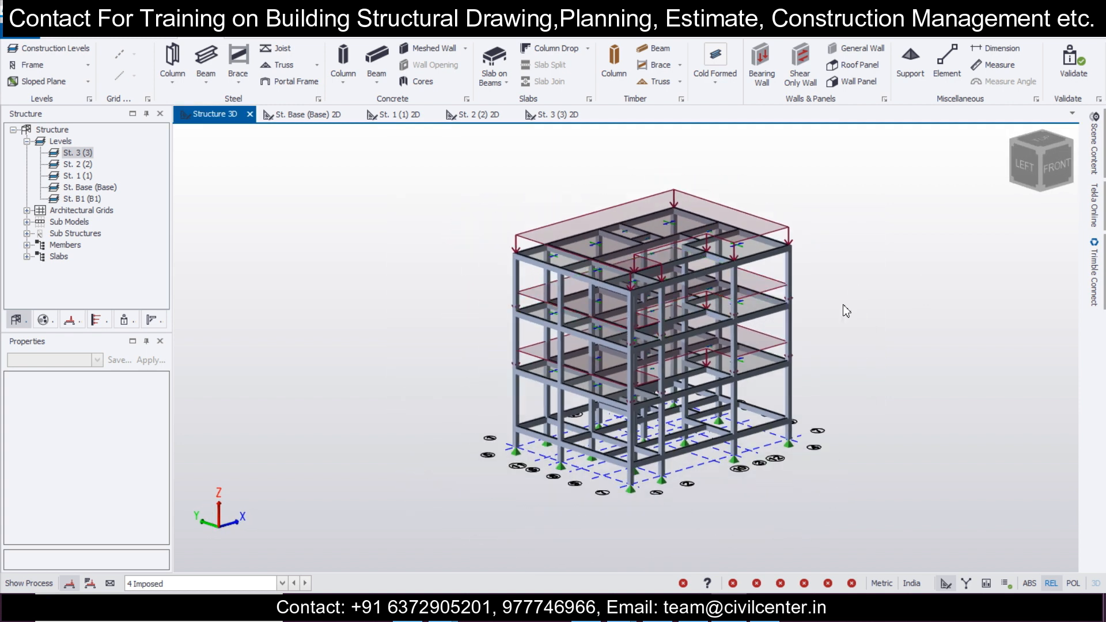
{"action": "middle_click_drag", "start_coordinate": [842, 304], "coordinate": [748, 324]}
{"action": "scroll", "coordinate": [748, 324], "scroll_direction": "up", "scroll_amount": 1}
{"action": "right_click_drag", "start_coordinate": [747, 319], "coordinate": [713, 339]}
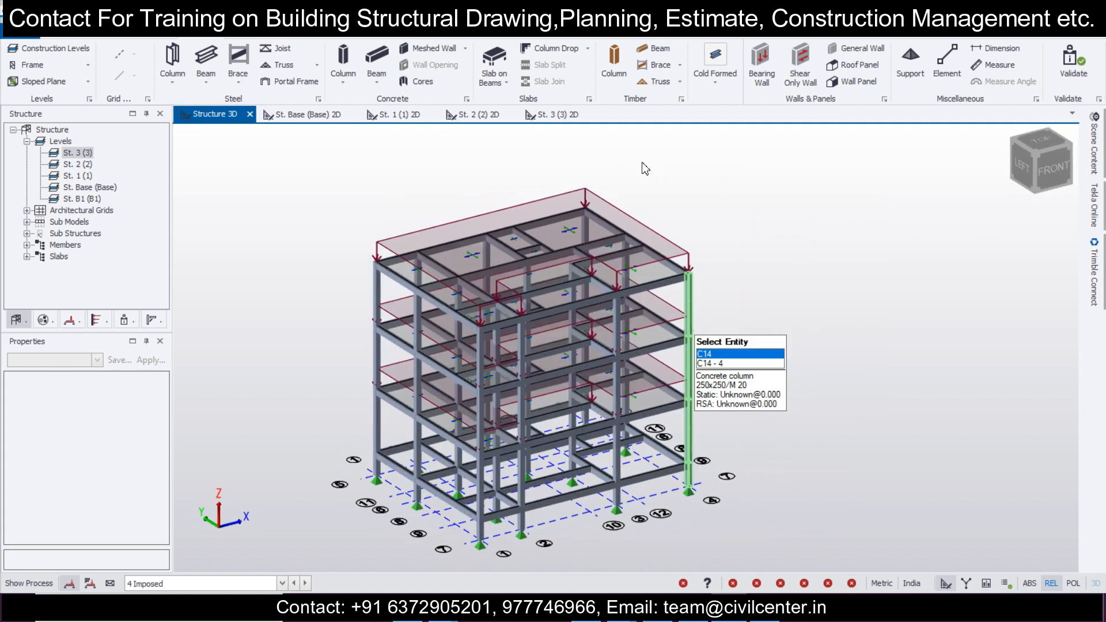
{"action": "left_click", "coordinate": [1074, 69]}
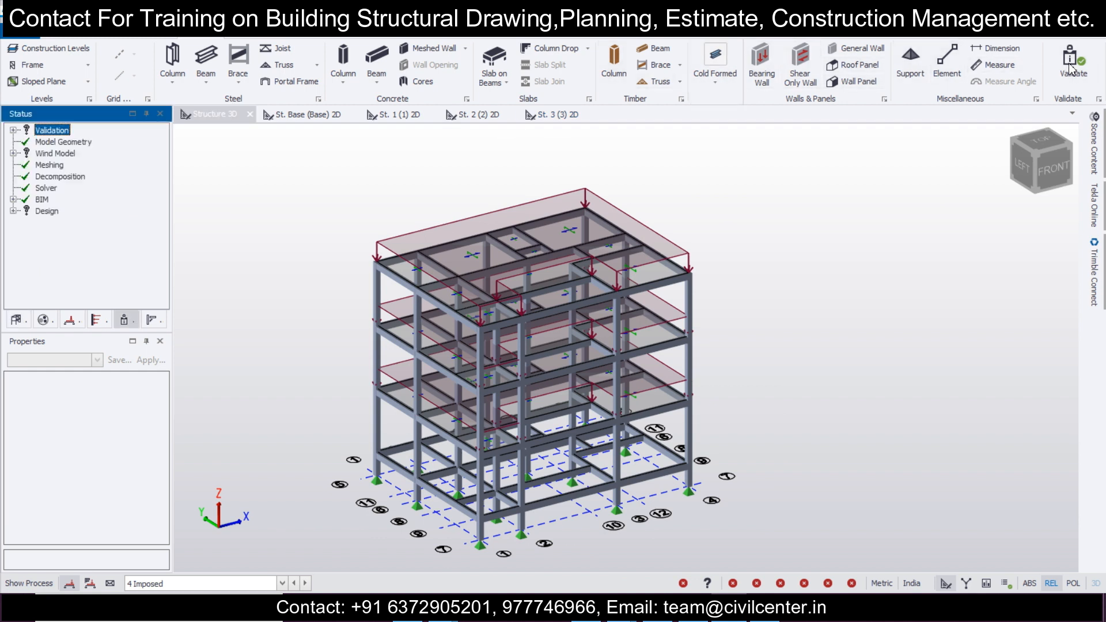
{"action": "middle_click_drag", "start_coordinate": [344, 289], "coordinate": [386, 257]}
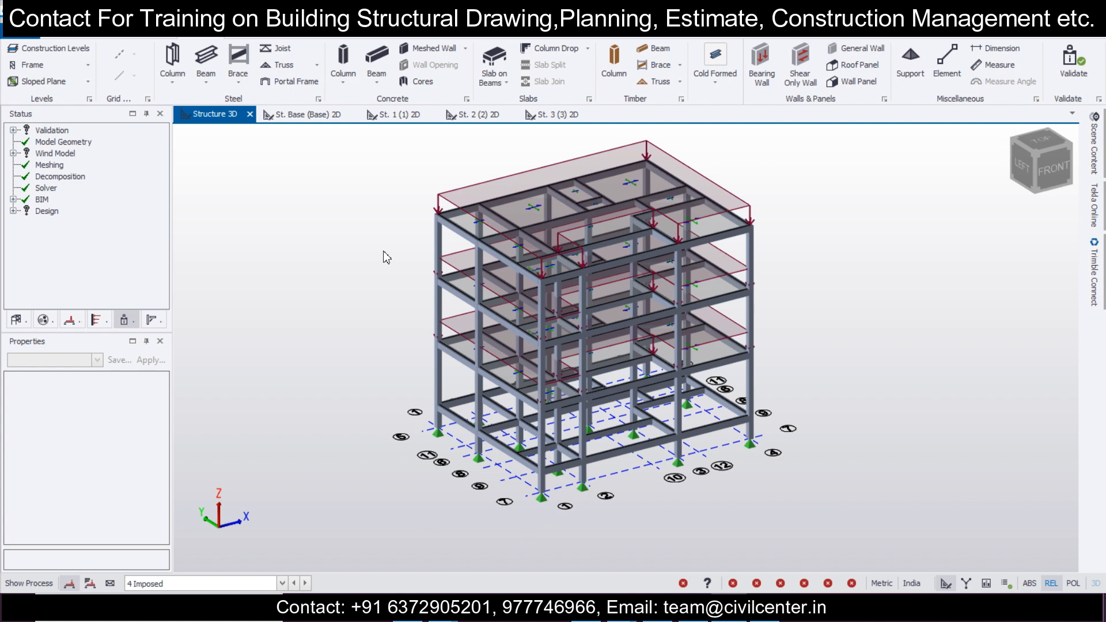
Step: Start a seismic load definition with Code Spectra, ignoring seismic in St. Base (Base) and below and using importance factor 1.0
{"action": "left_click", "coordinate": [295, 33]}
{"action": "left_click", "coordinate": [379, 99]}
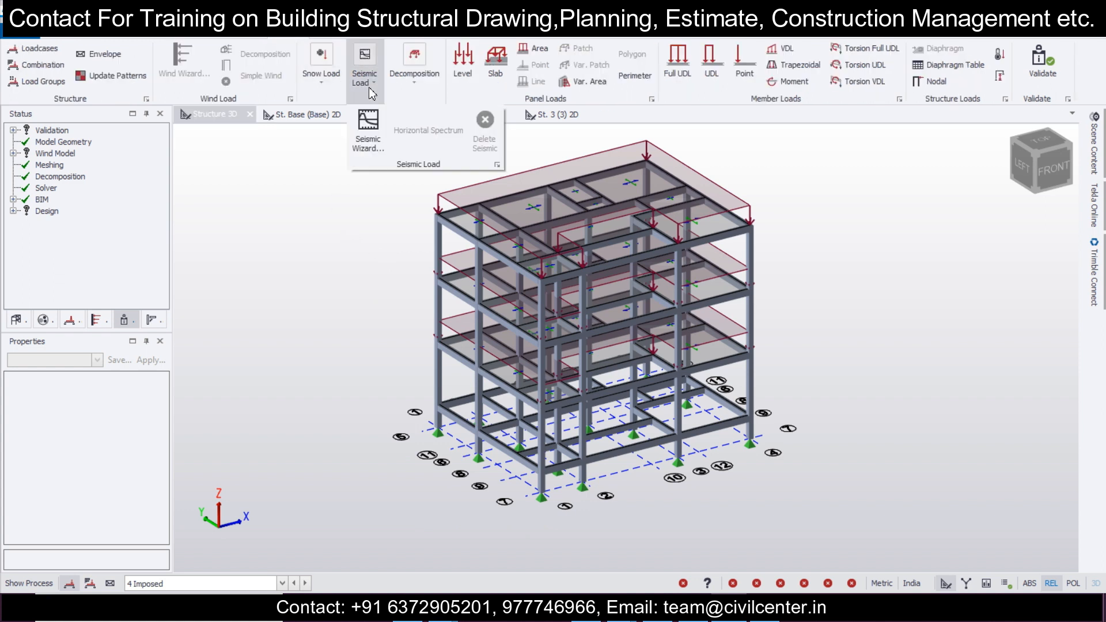
{"action": "left_click", "coordinate": [366, 149]}
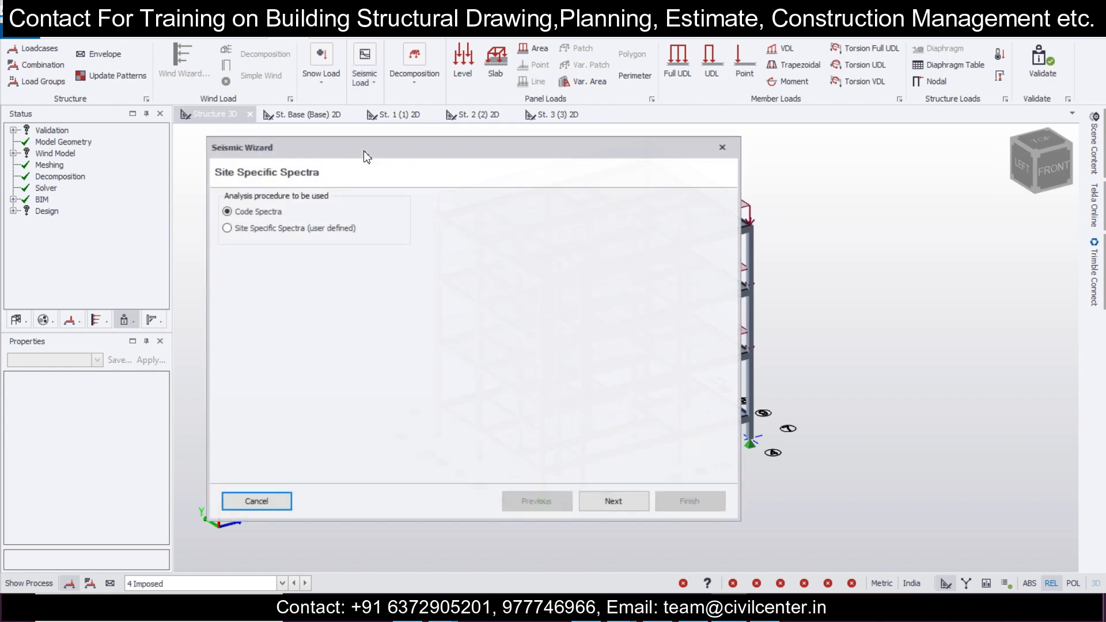
{"action": "left_click", "coordinate": [590, 499]}
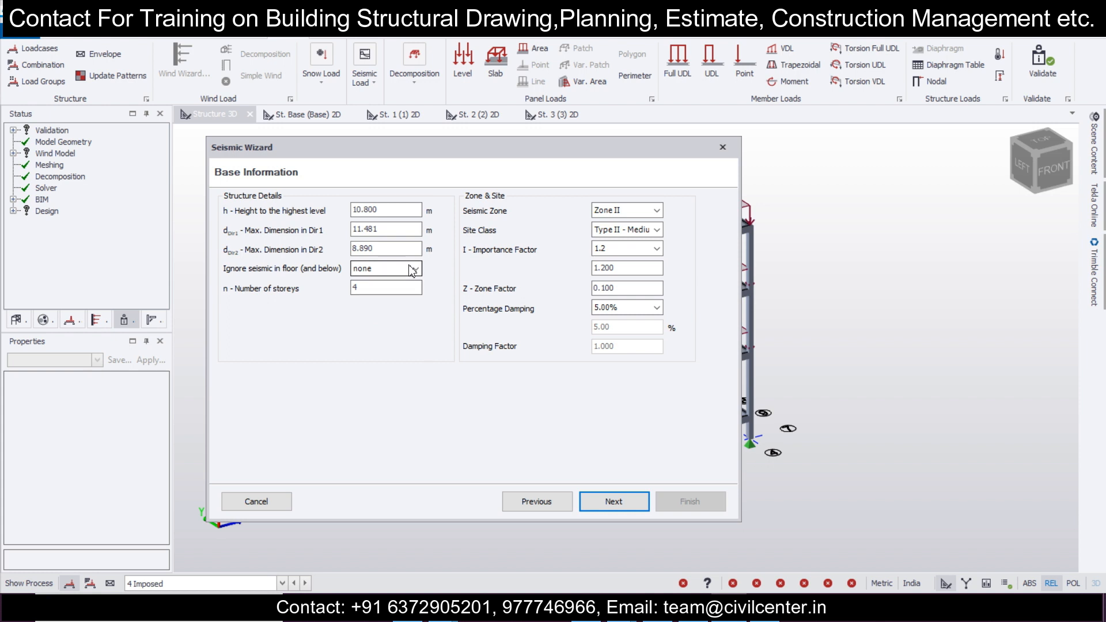
{"action": "left_click", "coordinate": [413, 269]}
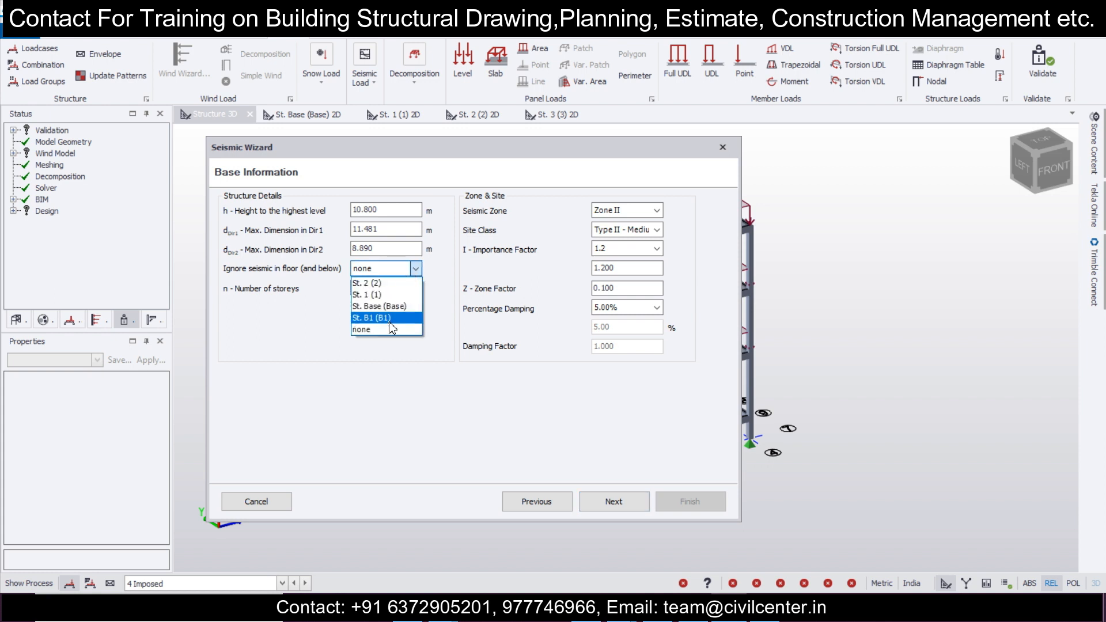
{"action": "left_click", "coordinate": [401, 307]}
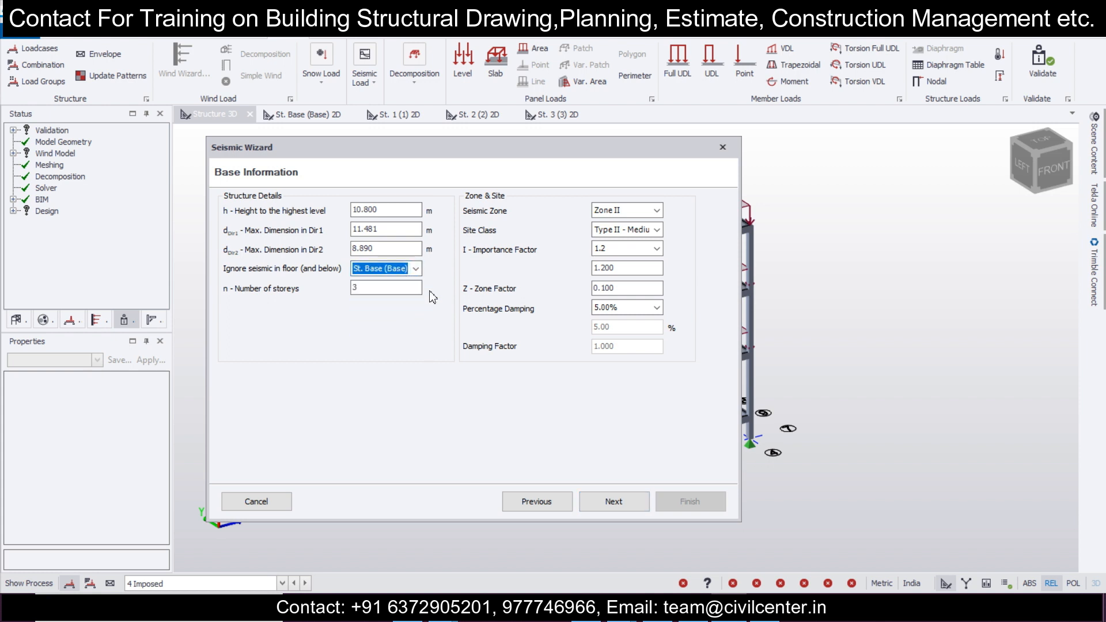
{"action": "left_click", "coordinate": [611, 249]}
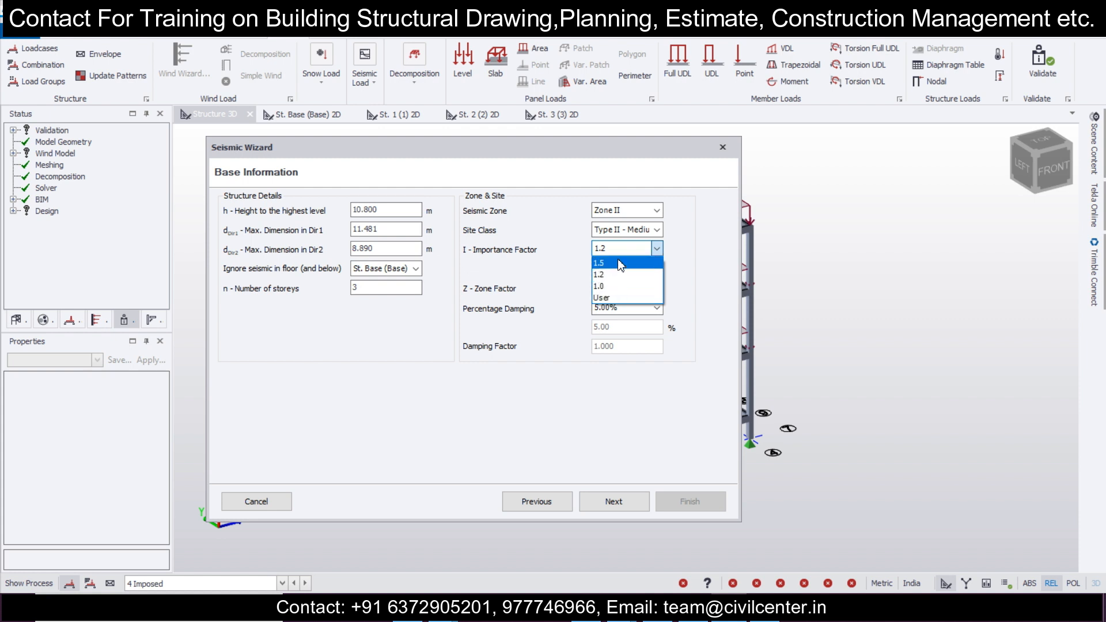
{"action": "left_click", "coordinate": [612, 288]}
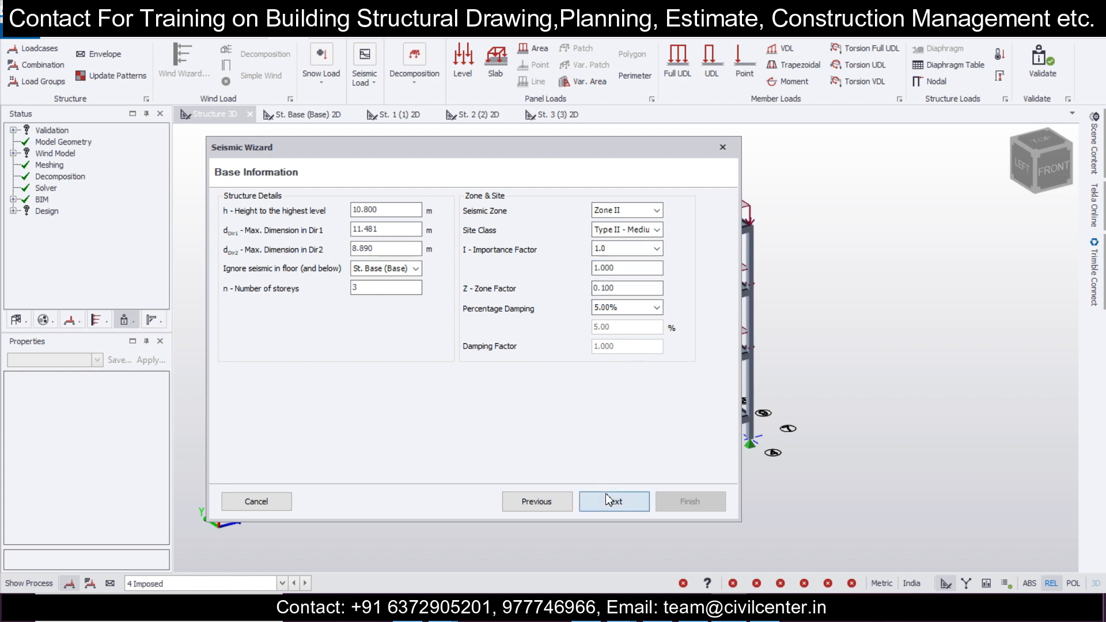
{"action": "left_click", "coordinate": [608, 500]}
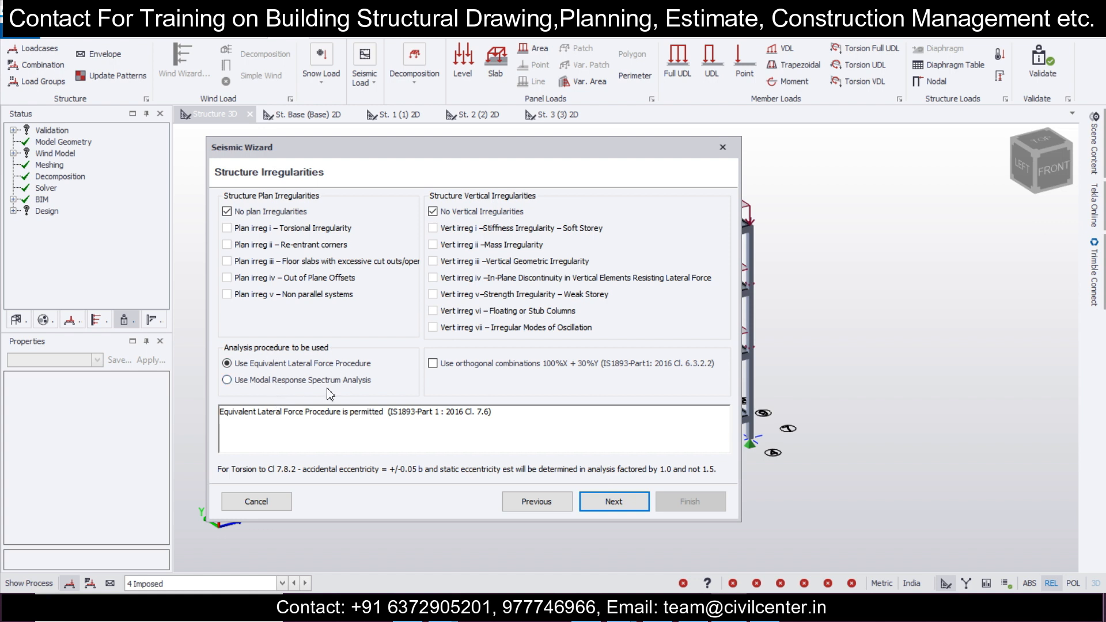
Step: Choose Modal Response Spectrum Analysis and set the fundamental period's structure type to RC MRF Building in both directions
{"action": "left_click", "coordinate": [263, 381]}
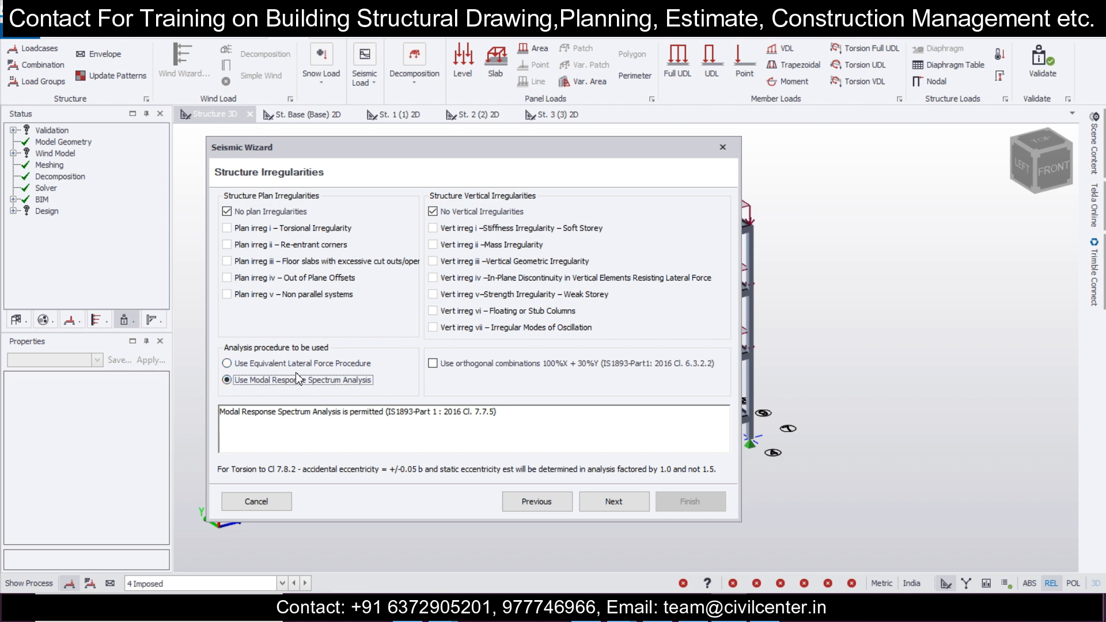
{"action": "left_click", "coordinate": [620, 502]}
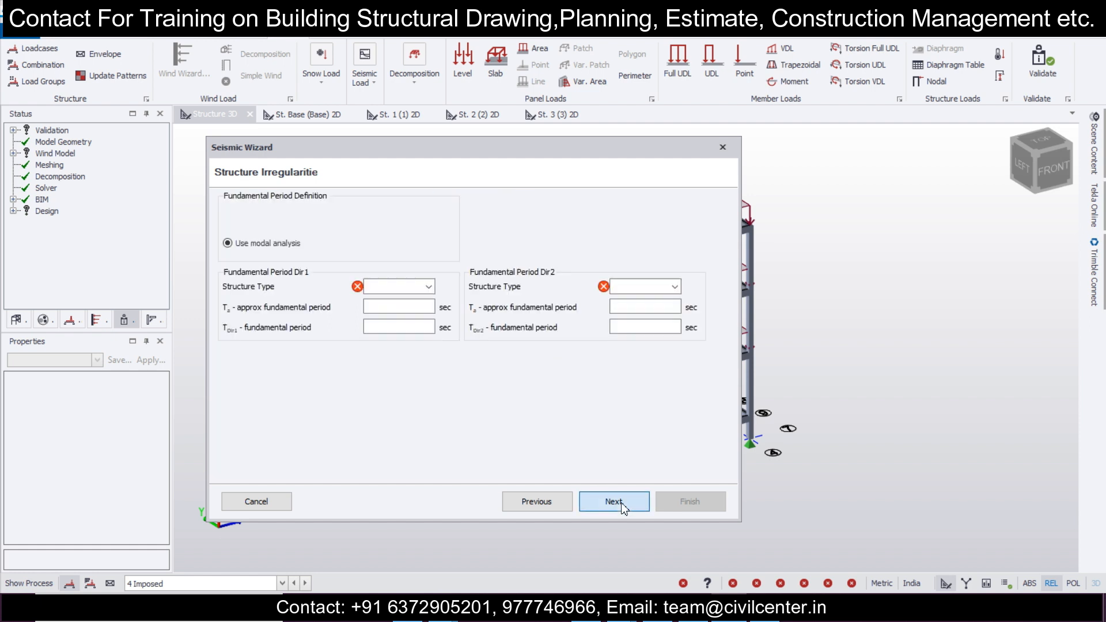
{"action": "left_click", "coordinate": [415, 288]}
{"action": "left_click", "coordinate": [415, 297]}
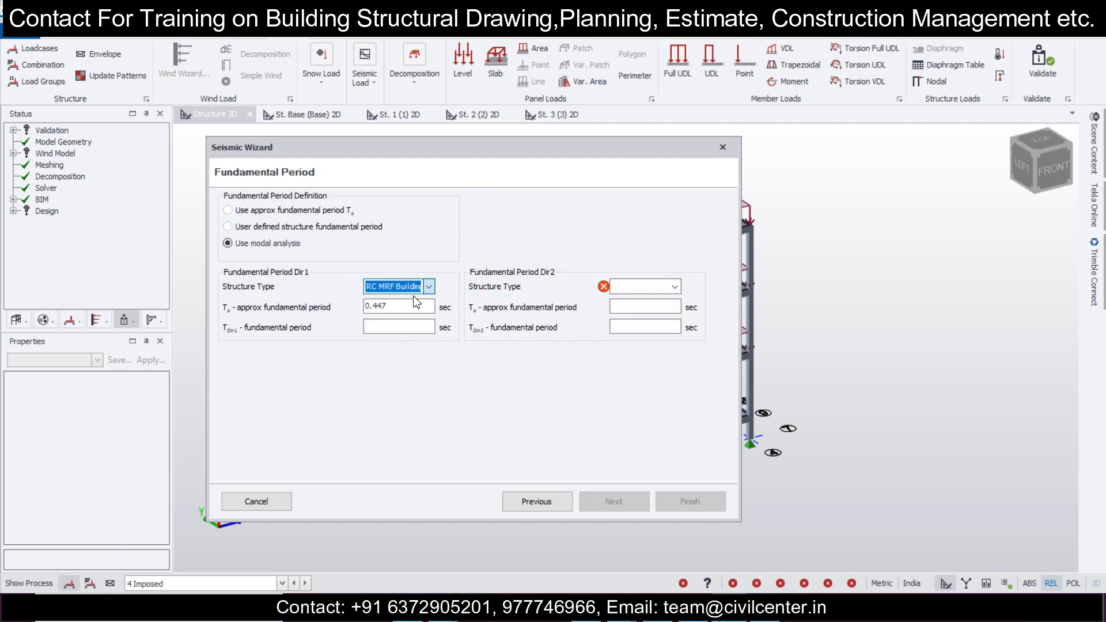
{"action": "left_click", "coordinate": [645, 286]}
{"action": "left_click", "coordinate": [637, 298]}
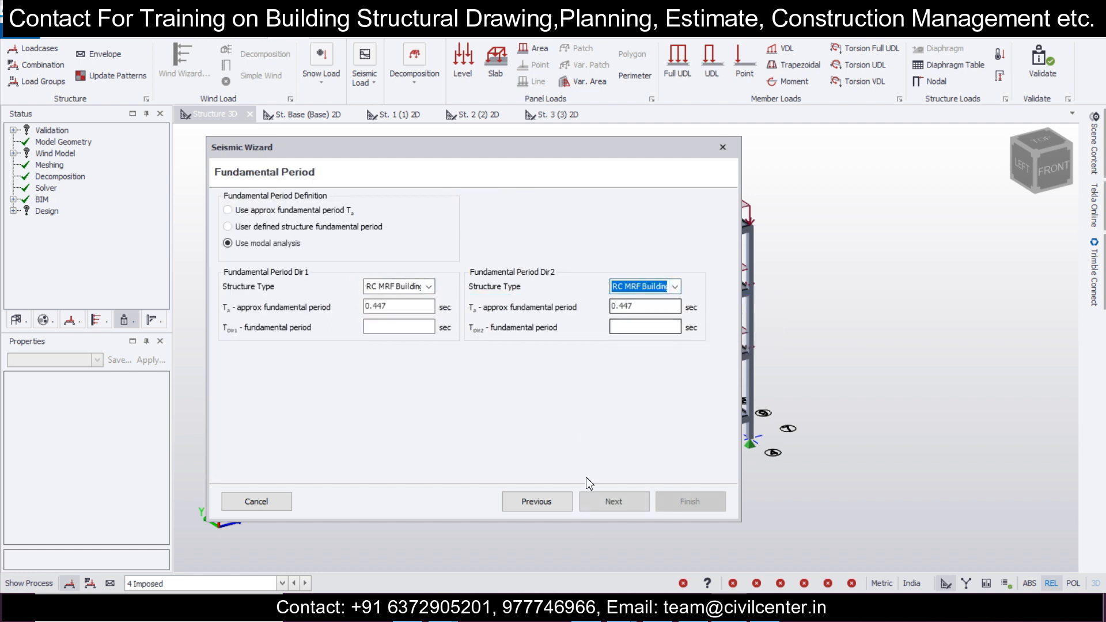
{"action": "left_click", "coordinate": [606, 495]}
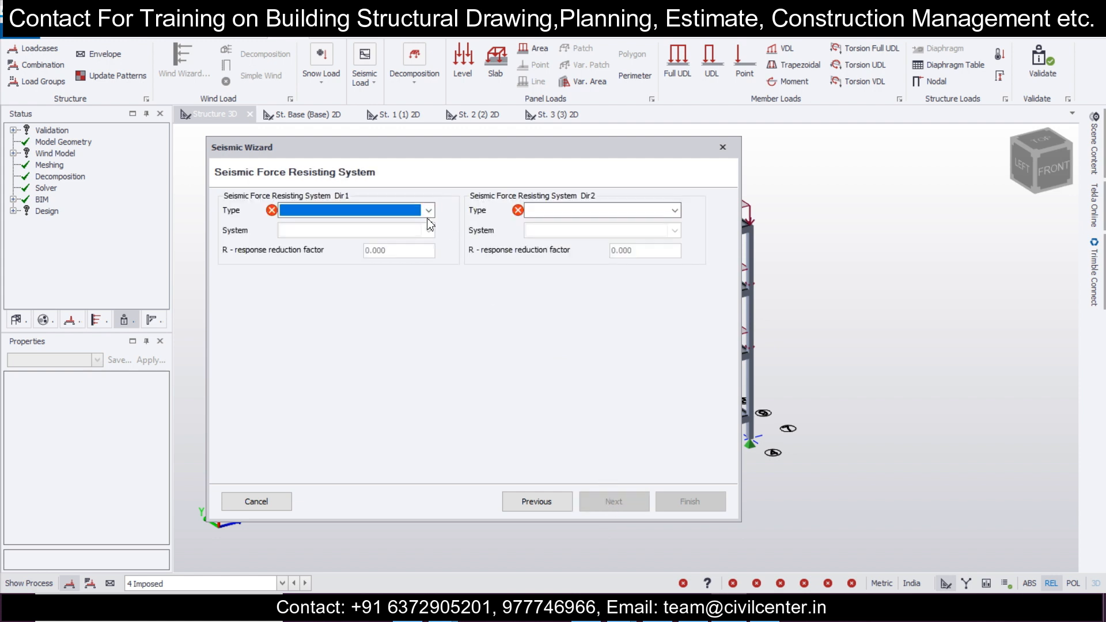
Step: Set the seismic force resisting system type to Moment Frame Systems in both Dir1 and Dir2
{"action": "left_click", "coordinate": [429, 211]}
{"action": "left_click", "coordinate": [412, 224]}
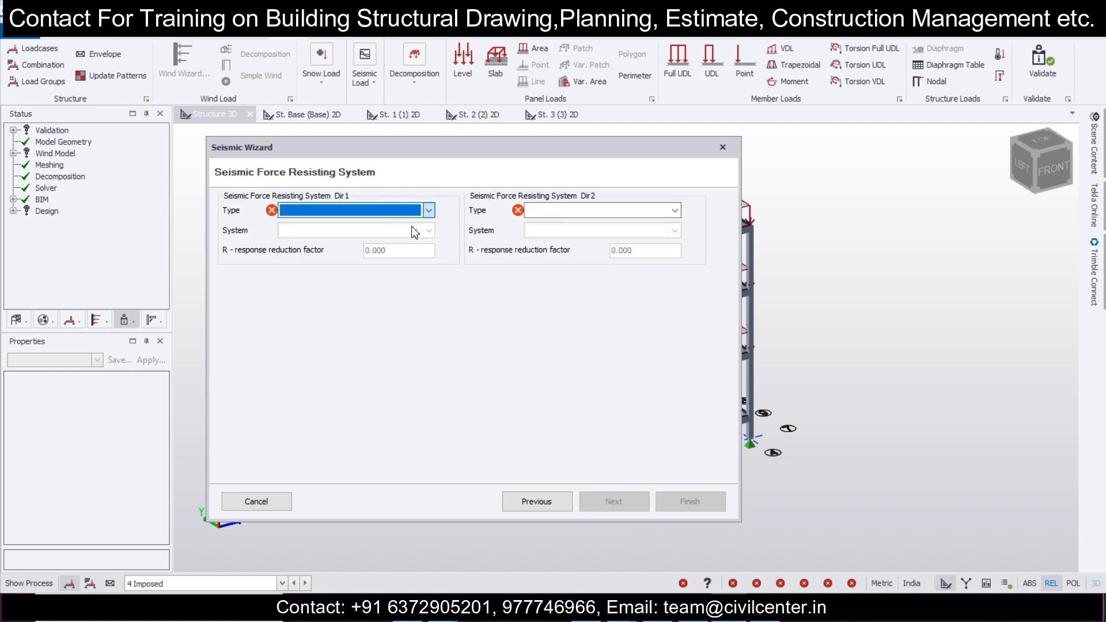
{"action": "left_click", "coordinate": [586, 213]}
{"action": "left_click", "coordinate": [581, 225]}
{"action": "left_click", "coordinate": [616, 503]}
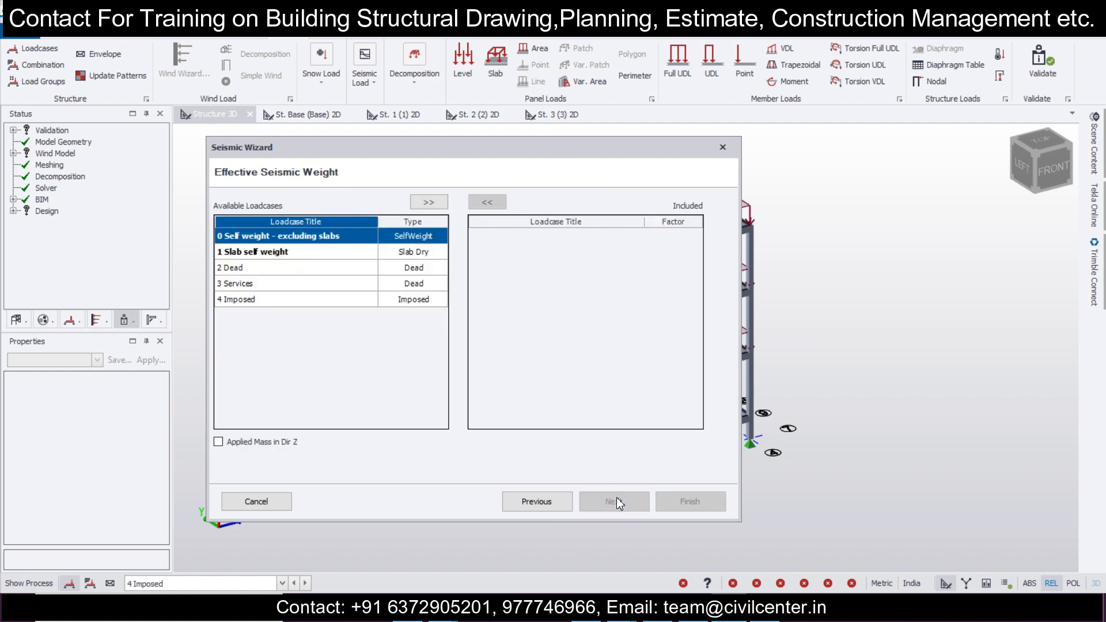
Step: Include all five loadcases in the effective seismic weight and finish the seismic definition without localization
{"action": "left_click", "coordinate": [332, 301], "text": "shift"}
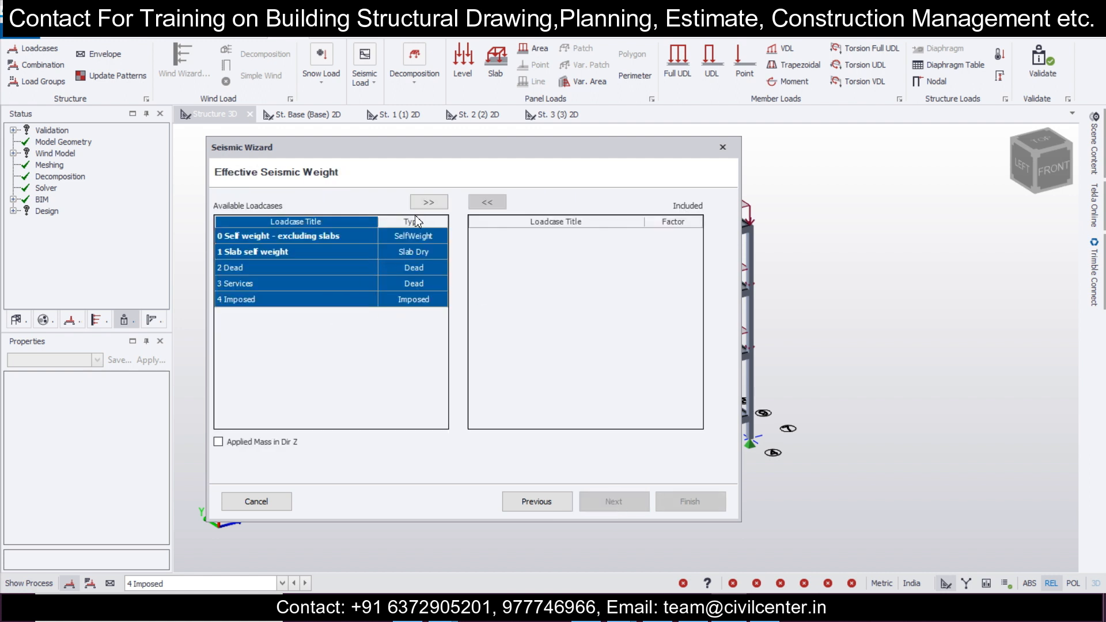
{"action": "left_click", "coordinate": [429, 202]}
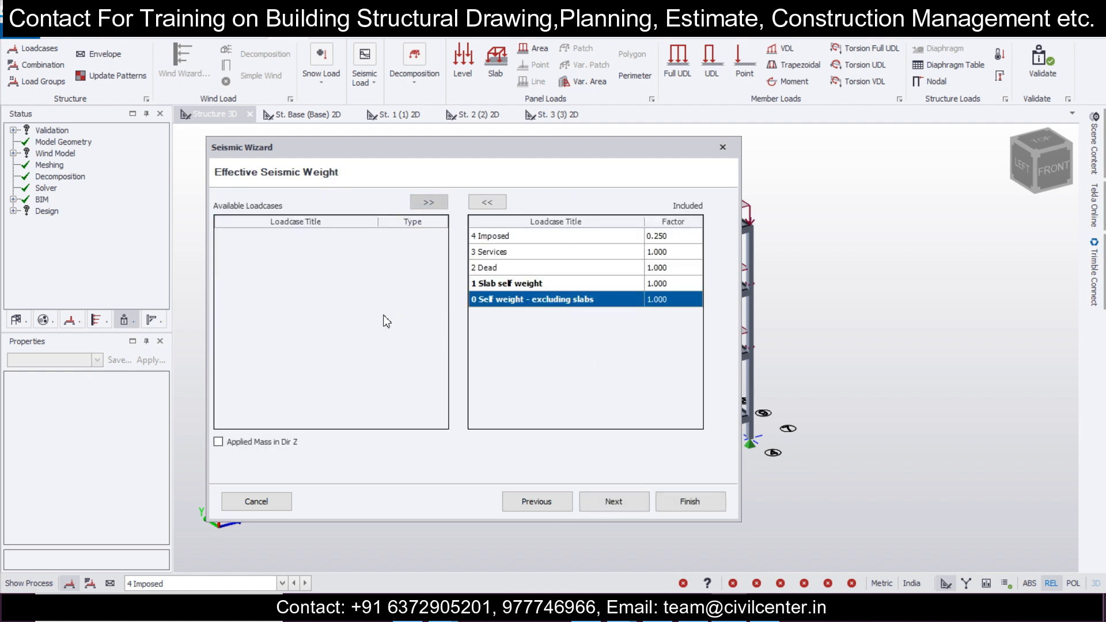
{"action": "left_click", "coordinate": [609, 506]}
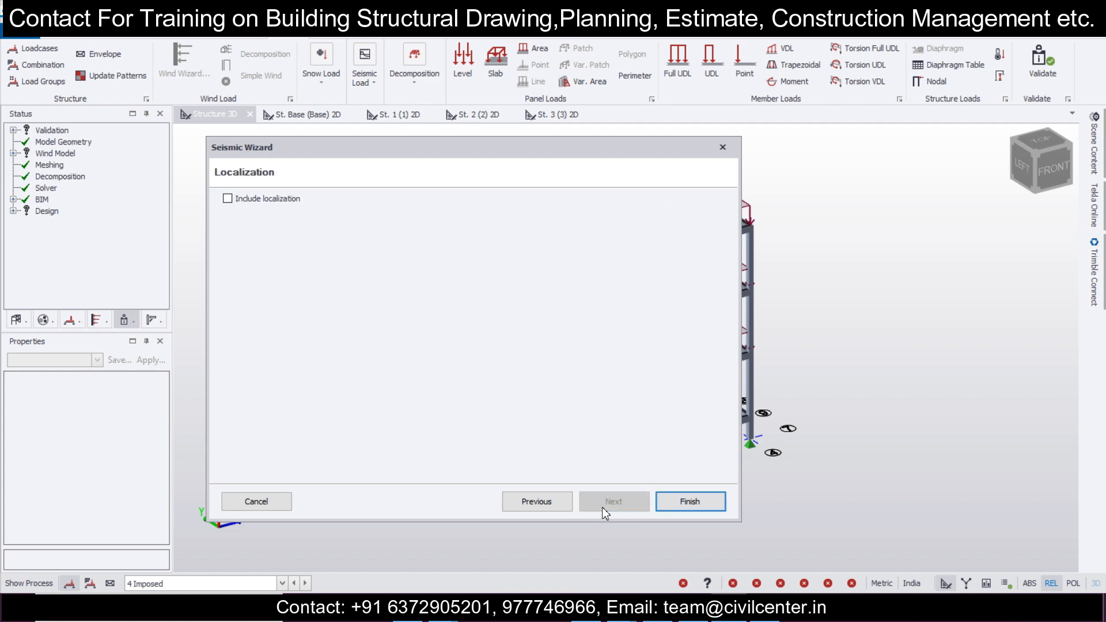
{"action": "left_click", "coordinate": [688, 502]}
Step: Generate the seismic combinations for the Operating scenario, keeping the default combination selection and factors for strength and service
{"action": "left_click", "coordinate": [61, 66]}
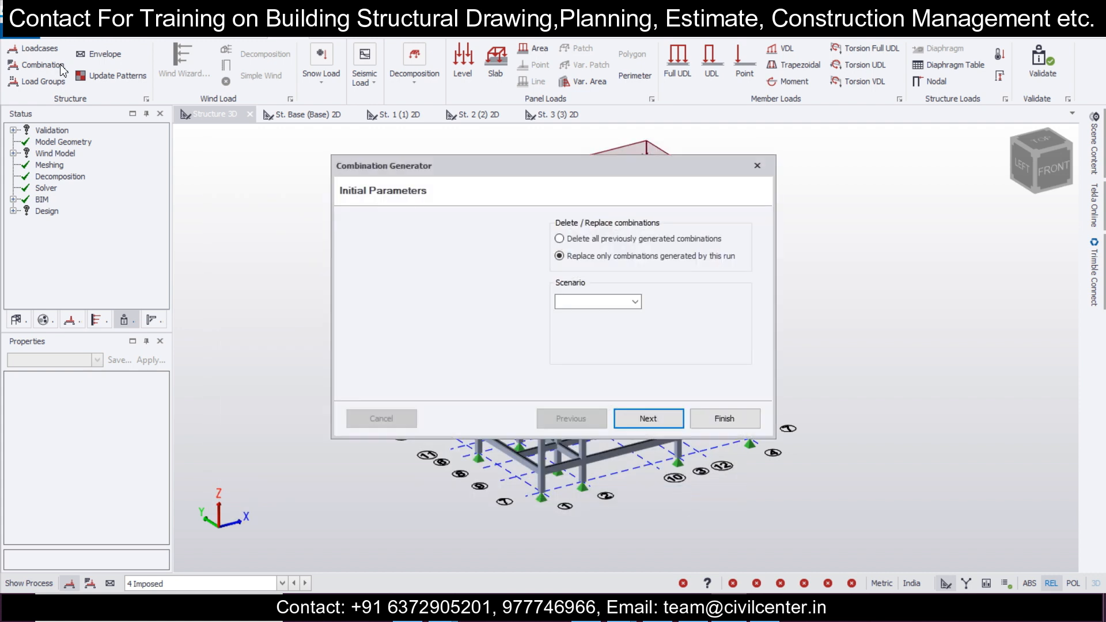
{"action": "left_click", "coordinate": [635, 302]}
{"action": "left_click", "coordinate": [632, 311]}
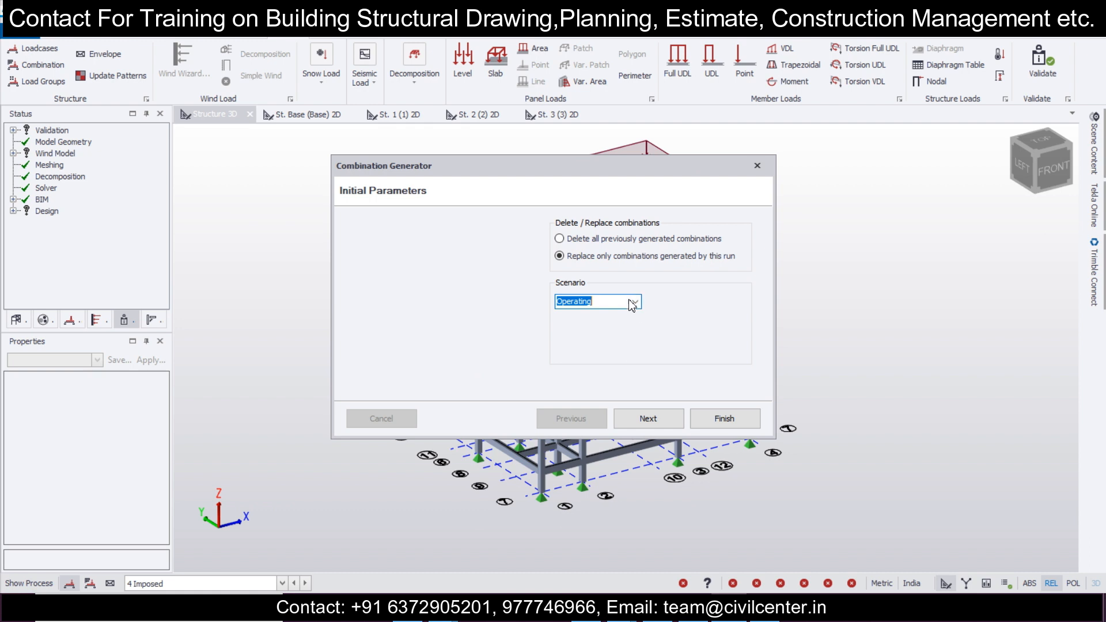
{"action": "left_click", "coordinate": [648, 415]}
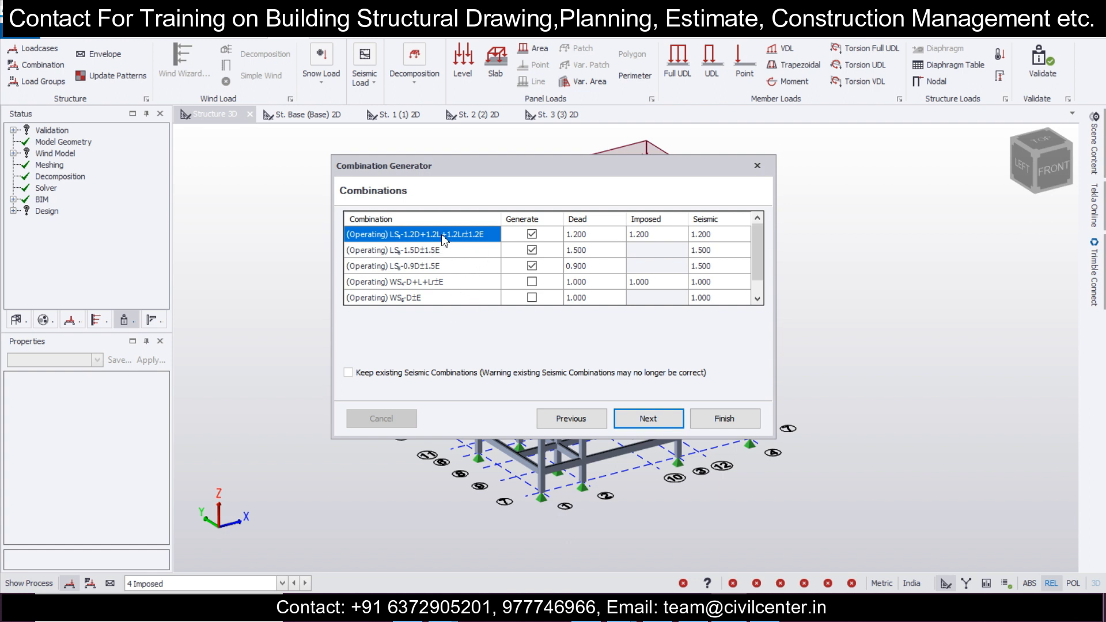
{"action": "left_click", "coordinate": [639, 415]}
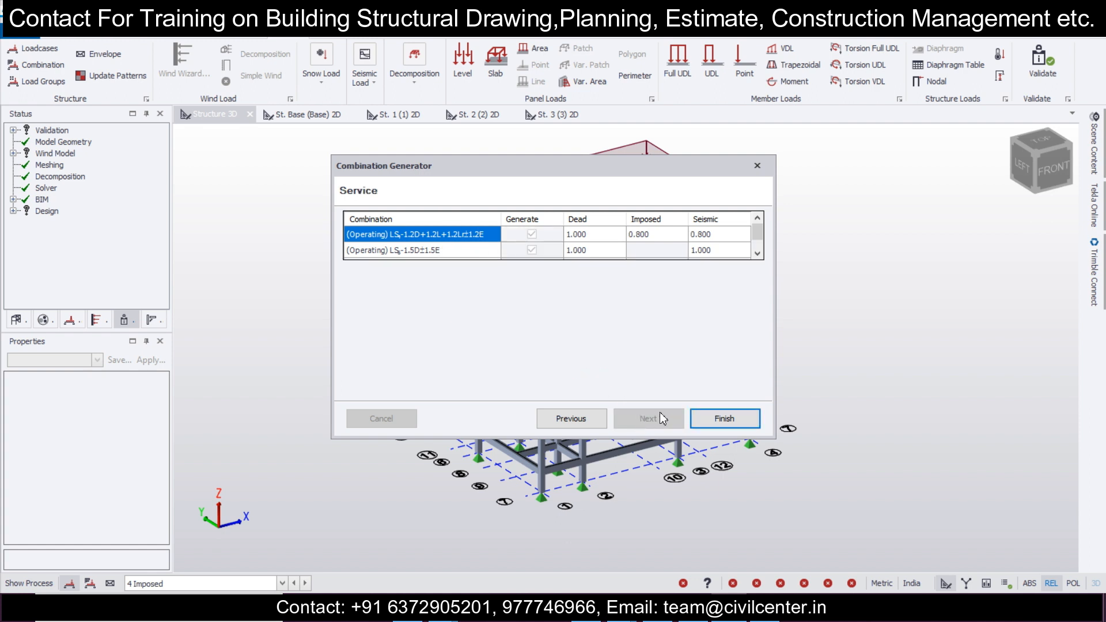
{"action": "left_click", "coordinate": [702, 422]}
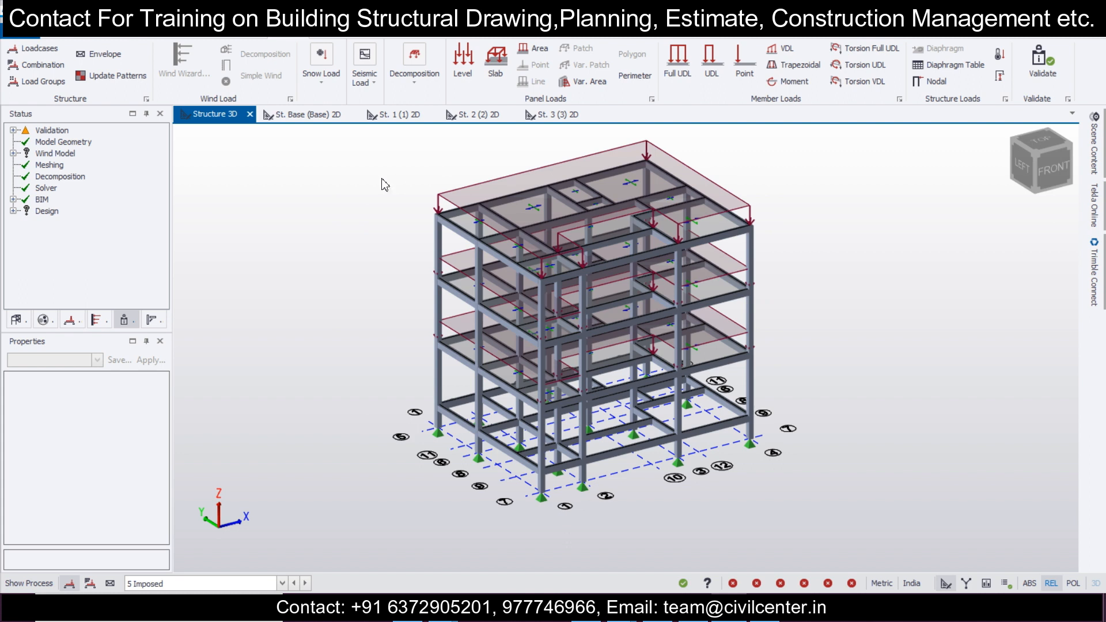
Step: Generate the full set of load combinations with the 1.5D combination also included and no notional forces, and accept the loading
{"action": "left_click", "coordinate": [41, 65]}
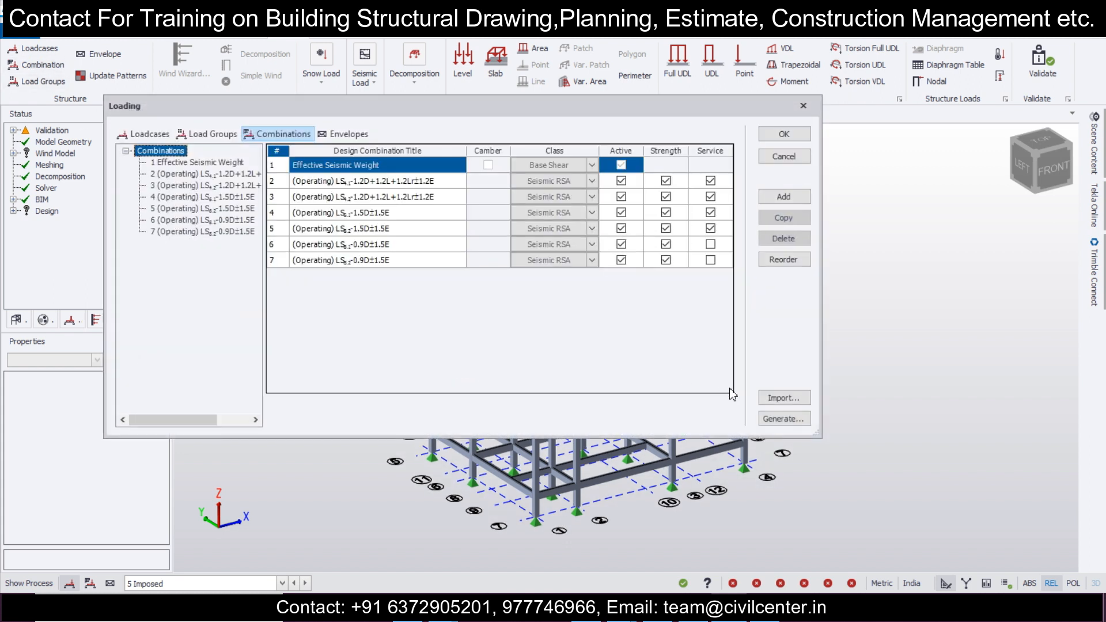
{"action": "left_click", "coordinate": [783, 419]}
{"action": "left_click", "coordinate": [661, 420]}
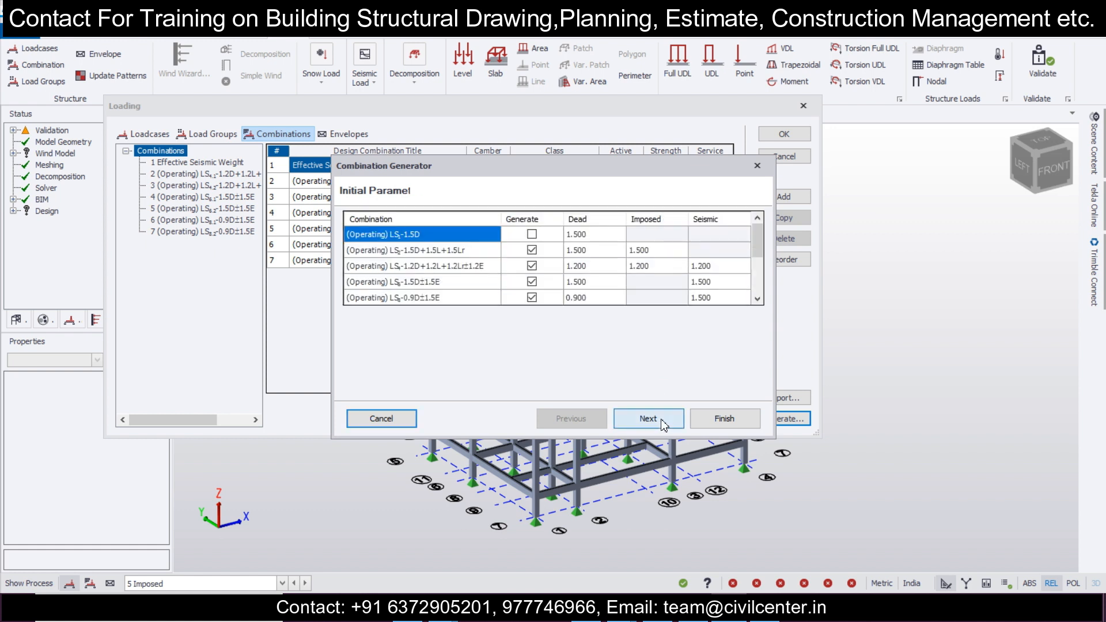
{"action": "left_click", "coordinate": [530, 233]}
{"action": "scroll", "coordinate": [518, 297], "scroll_direction": "down", "scroll_amount": 3}
{"action": "scroll", "coordinate": [521, 295], "scroll_direction": "up", "scroll_amount": 3}
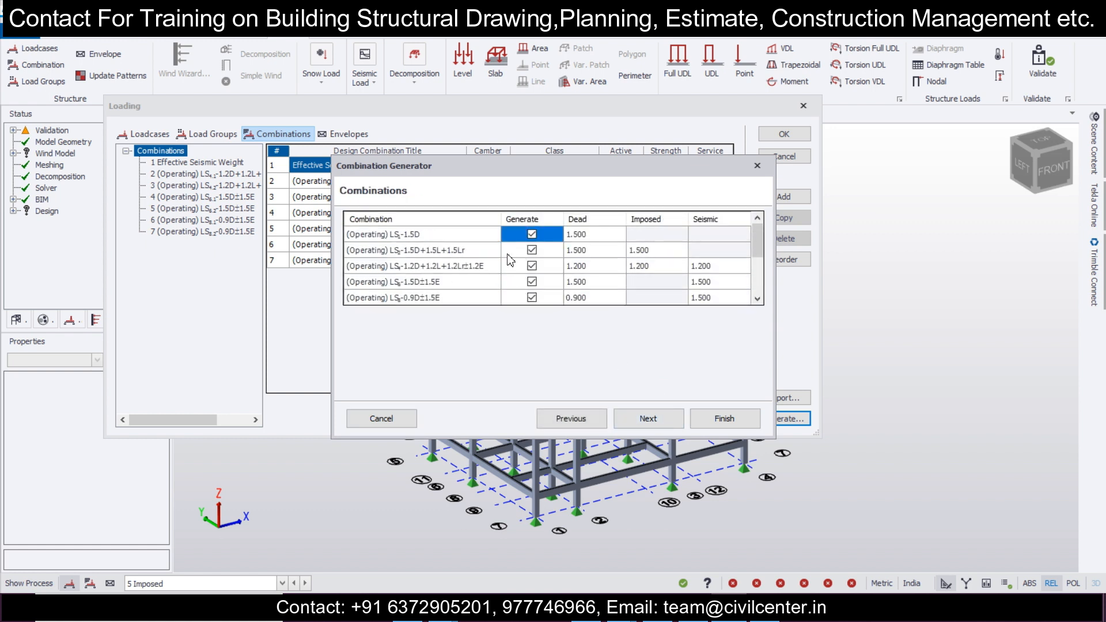
{"action": "left_click", "coordinate": [664, 424]}
{"action": "left_click", "coordinate": [663, 423]}
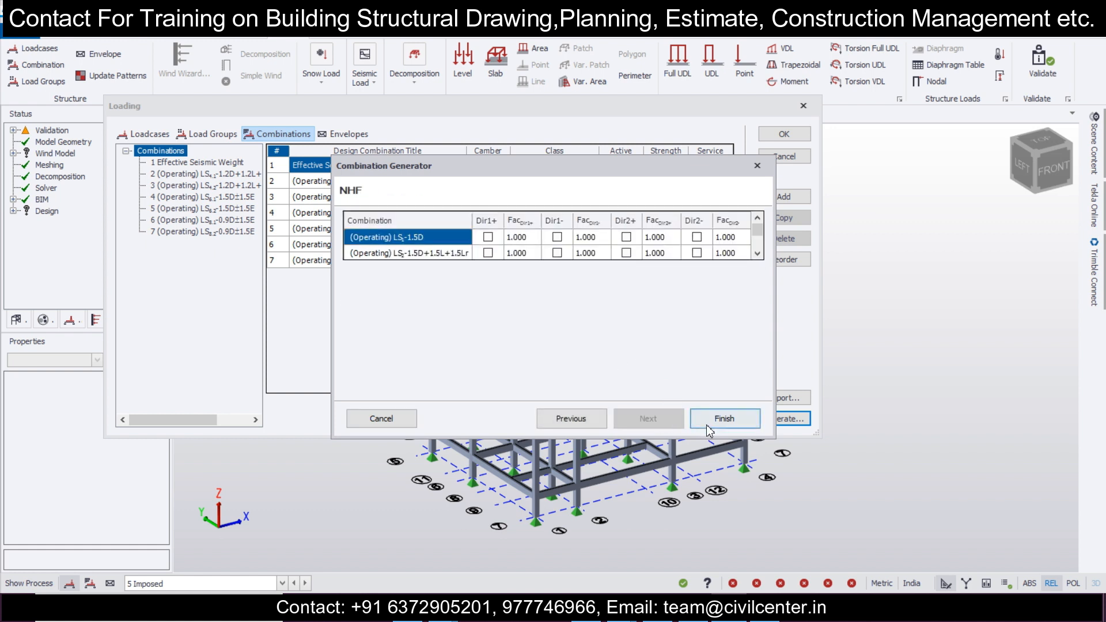
{"action": "left_click", "coordinate": [724, 419]}
{"action": "left_click", "coordinate": [784, 134]}
Step: Validate the model and run Design All (Static)
{"action": "mouse_move", "coordinate": [819, 205]}
{"action": "right_mouse_down"}
{"action": "mouse_move", "coordinate": [884, 193]}
{"action": "mouse_move", "coordinate": [806, 188]}
{"action": "right_mouse_up"}
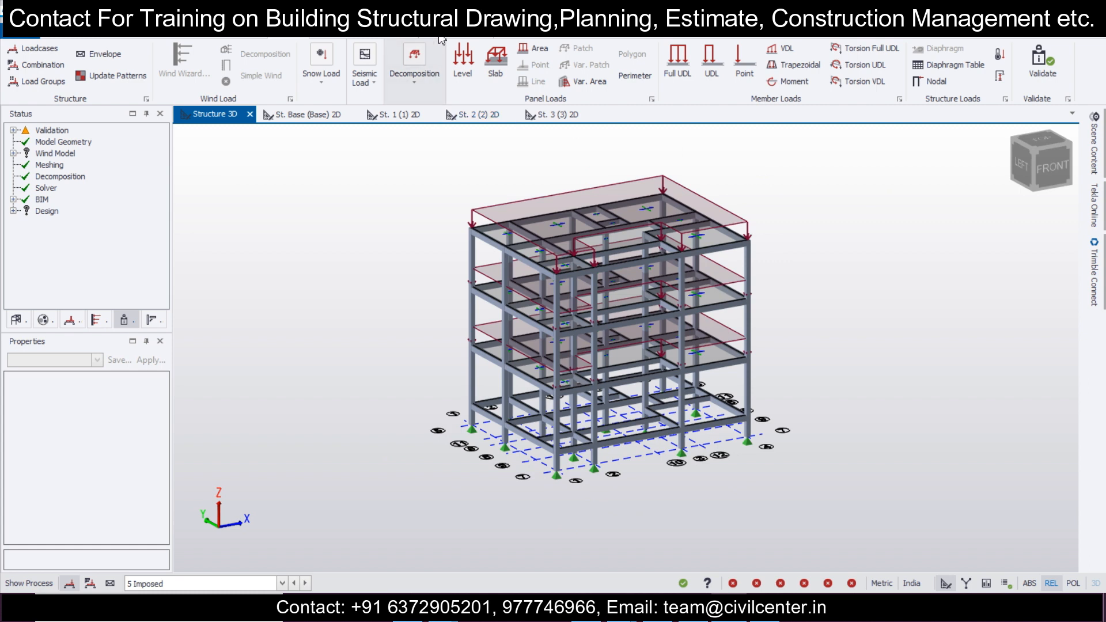
{"action": "left_click", "coordinate": [1042, 61]}
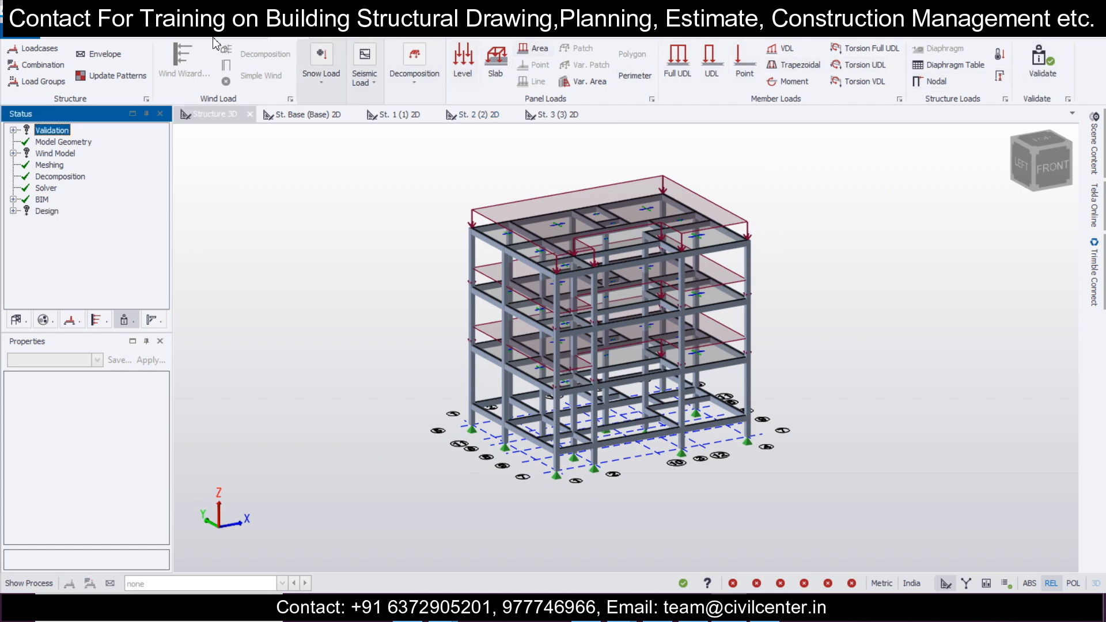
{"action": "left_click", "coordinate": [72, 37]}
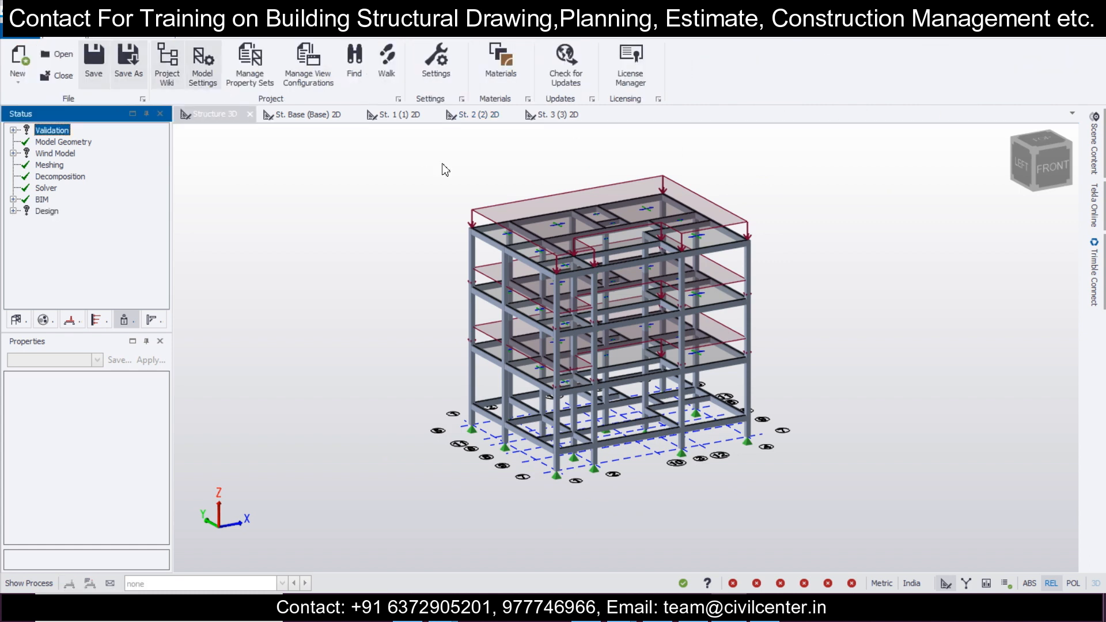
{"action": "left_click", "coordinate": [384, 38]}
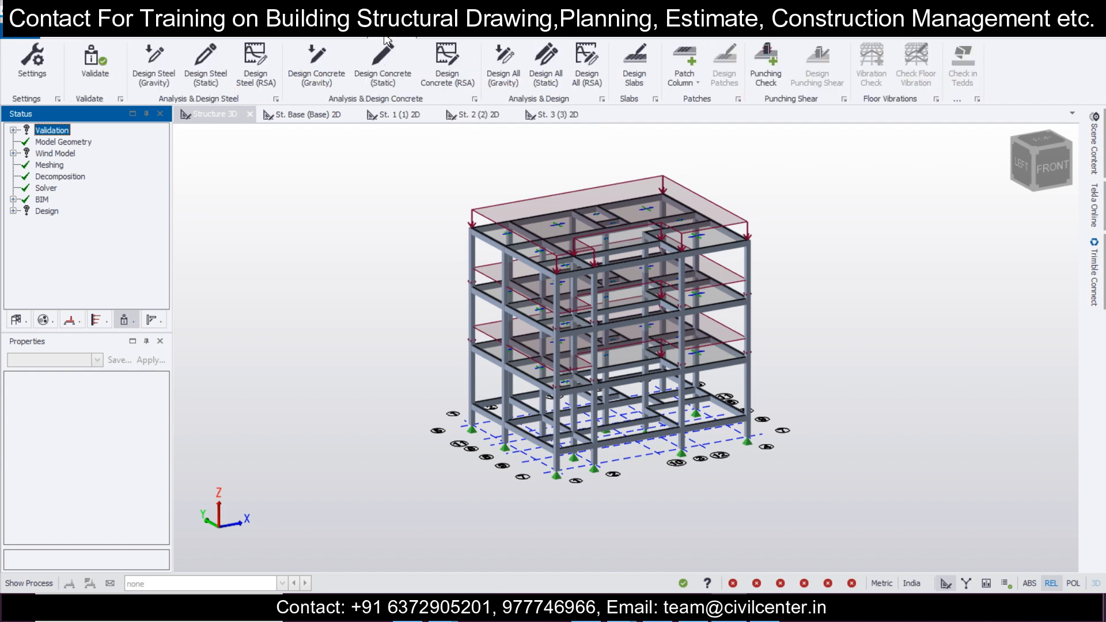
{"action": "left_click", "coordinate": [539, 65]}
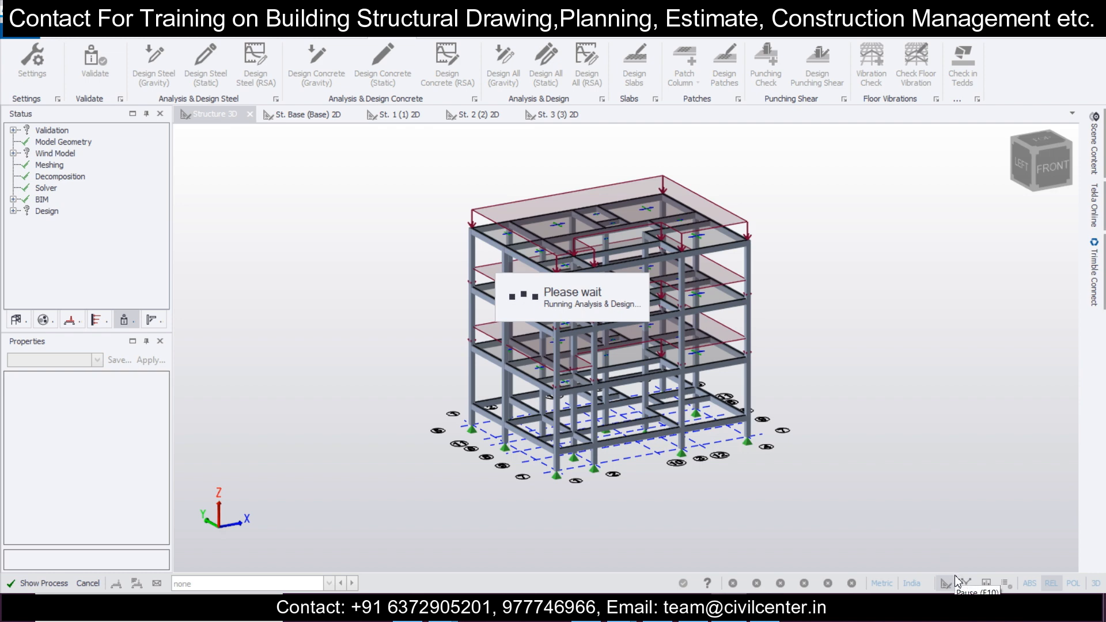
Step: Review the members' design status in 3D and colour the model by design ratio
{"action": "right_click_drag", "start_coordinate": [808, 426], "coordinate": [372, 438]}
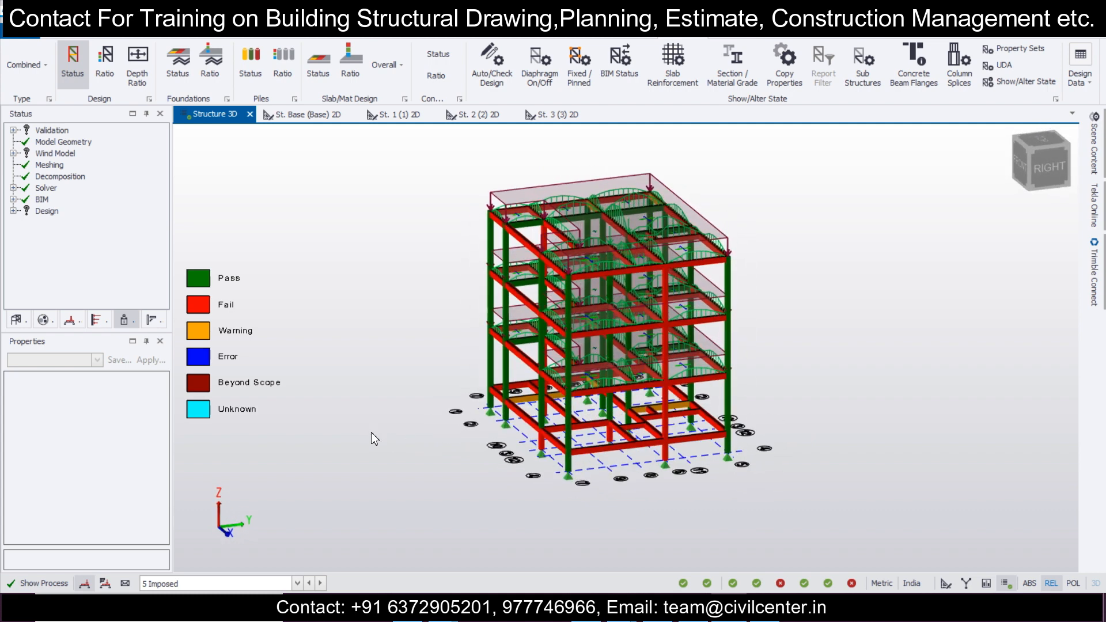
{"action": "scroll", "coordinate": [646, 481], "scroll_direction": "up", "scroll_amount": 5}
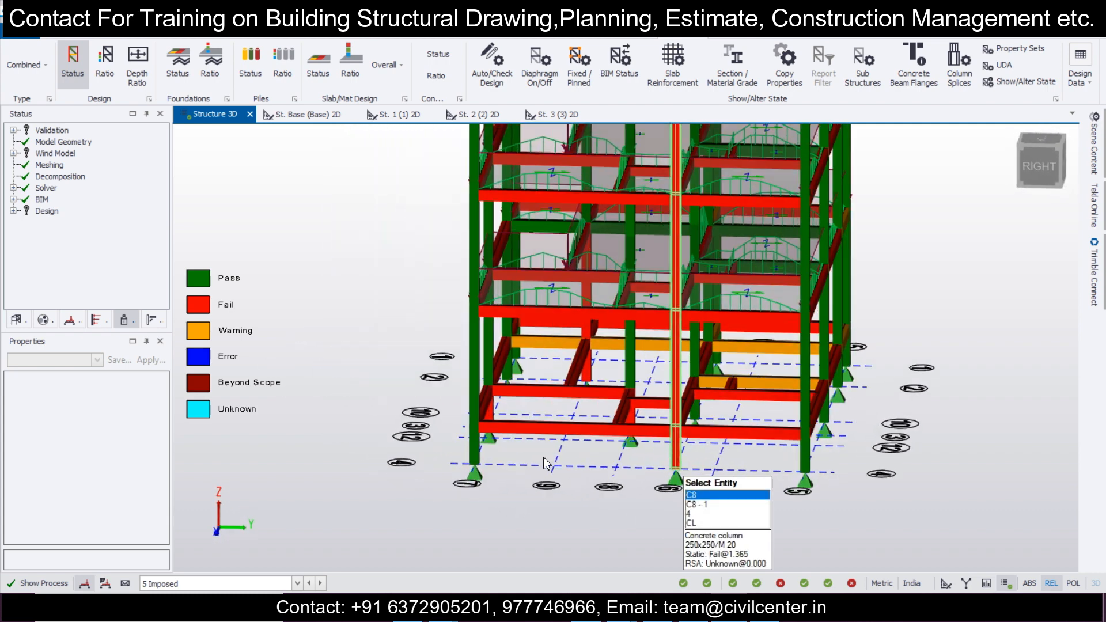
{"action": "right_click_drag", "start_coordinate": [724, 470], "coordinate": [736, 455]}
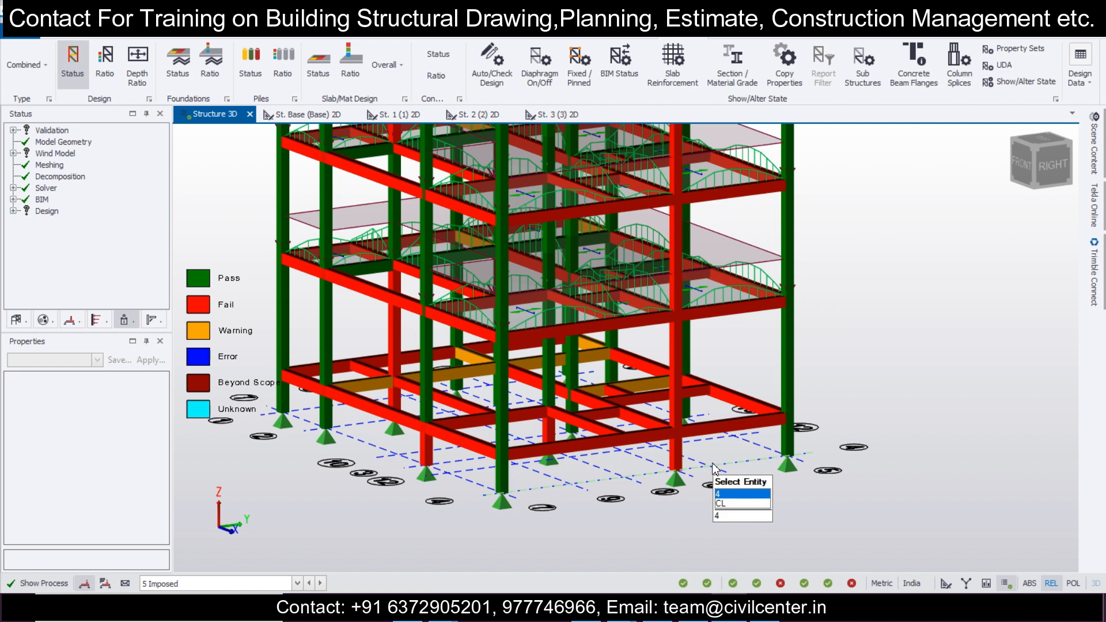
{"action": "left_click", "coordinate": [104, 64]}
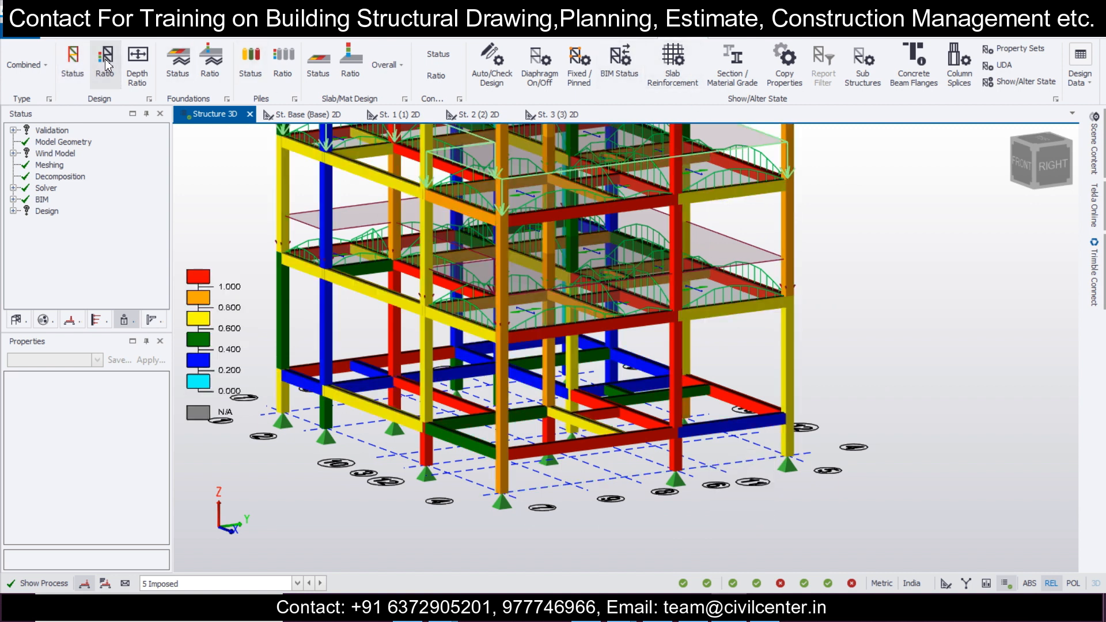
Step: Set the displayed loadcase to none and hide the slab items so only the frame is shown
{"action": "left_click", "coordinate": [297, 583]}
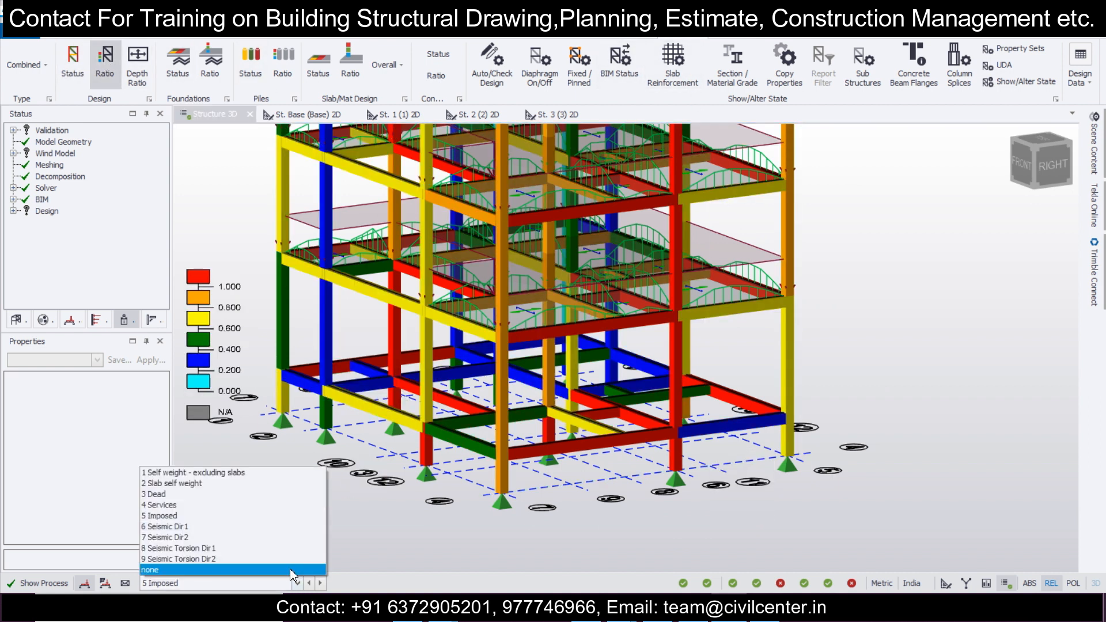
{"action": "left_click", "coordinate": [290, 572]}
{"action": "scroll", "coordinate": [665, 441], "scroll_direction": "down", "scroll_amount": 2}
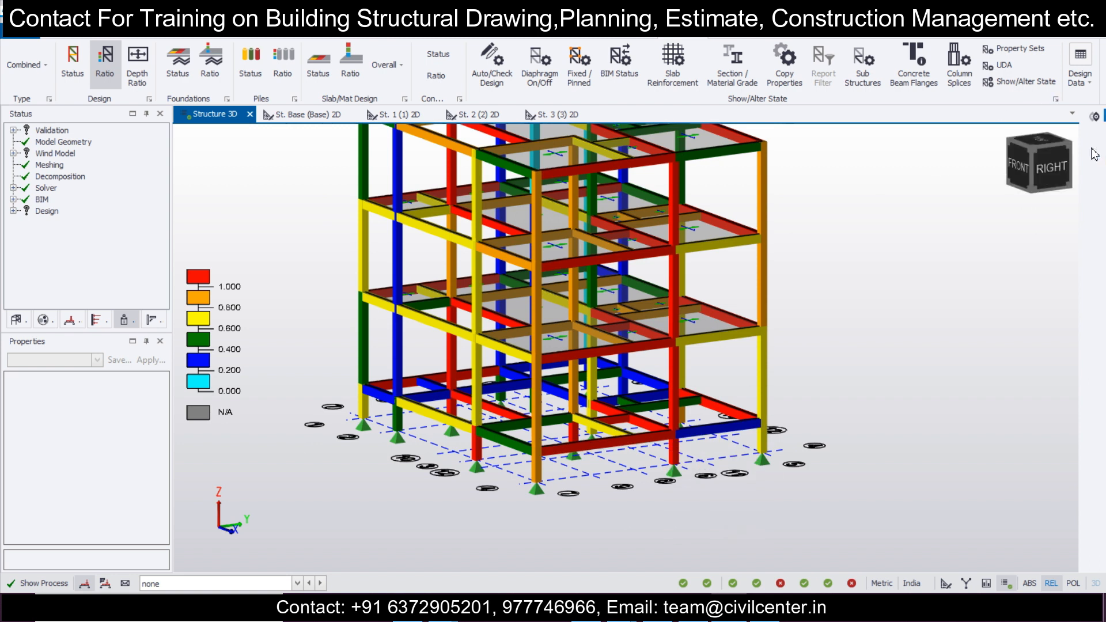
{"action": "left_click", "coordinate": [1093, 151]}
{"action": "left_click", "coordinate": [904, 242]}
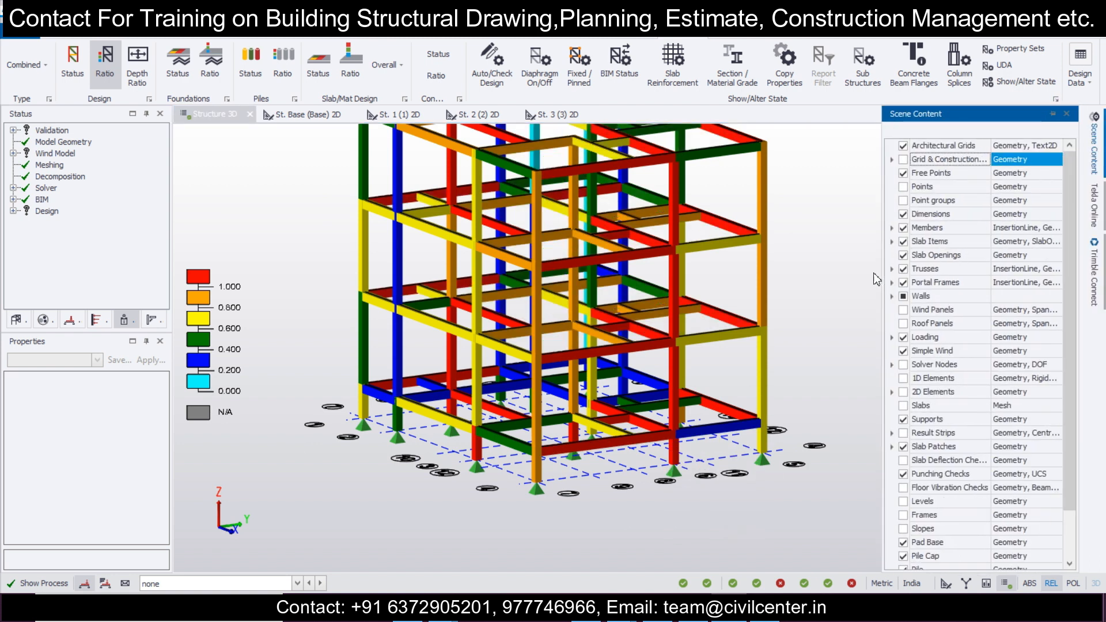
Step: Examine the design ratio colours of the columns and the lower-level beams from several sides
{"action": "scroll", "coordinate": [770, 363], "scroll_direction": "down", "scroll_amount": 2}
{"action": "right_click_drag", "start_coordinate": [771, 397], "coordinate": [775, 416]}
{"action": "scroll", "coordinate": [776, 419], "scroll_direction": "up", "scroll_amount": 4}
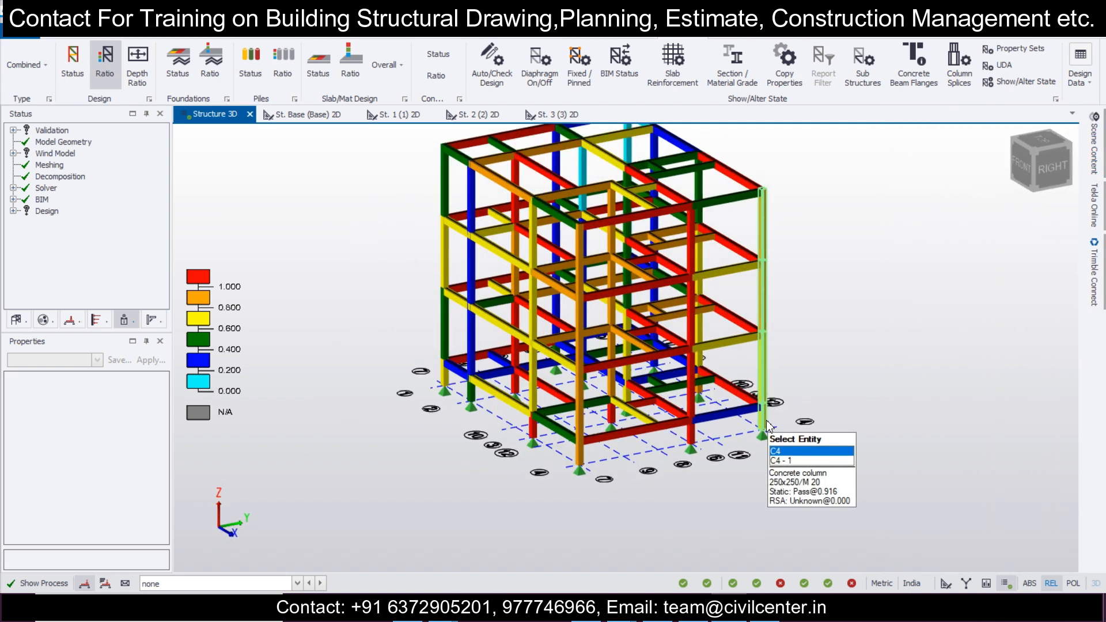
{"action": "right_click_drag", "start_coordinate": [735, 450], "coordinate": [581, 448]}
{"action": "scroll", "coordinate": [543, 450], "scroll_direction": "up", "scroll_amount": 2}
{"action": "mouse_move", "coordinate": [333, 411]}
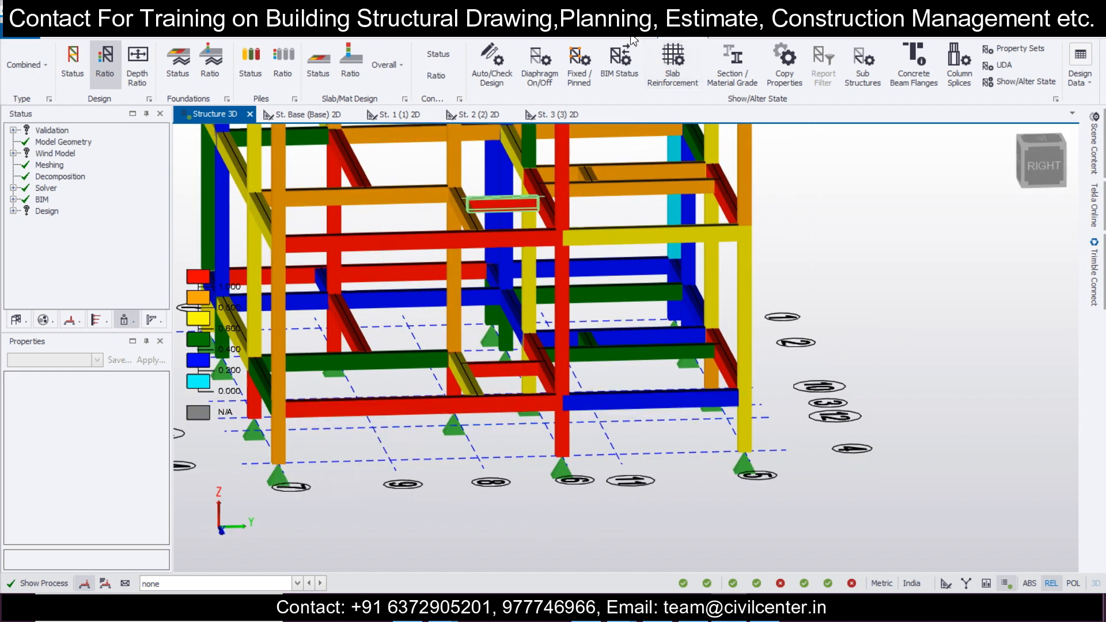
Step: Measure the length of the failing lowest-level beam running in the X direction between two columns at Y 6.106
{"action": "left_click", "coordinate": [202, 30]}
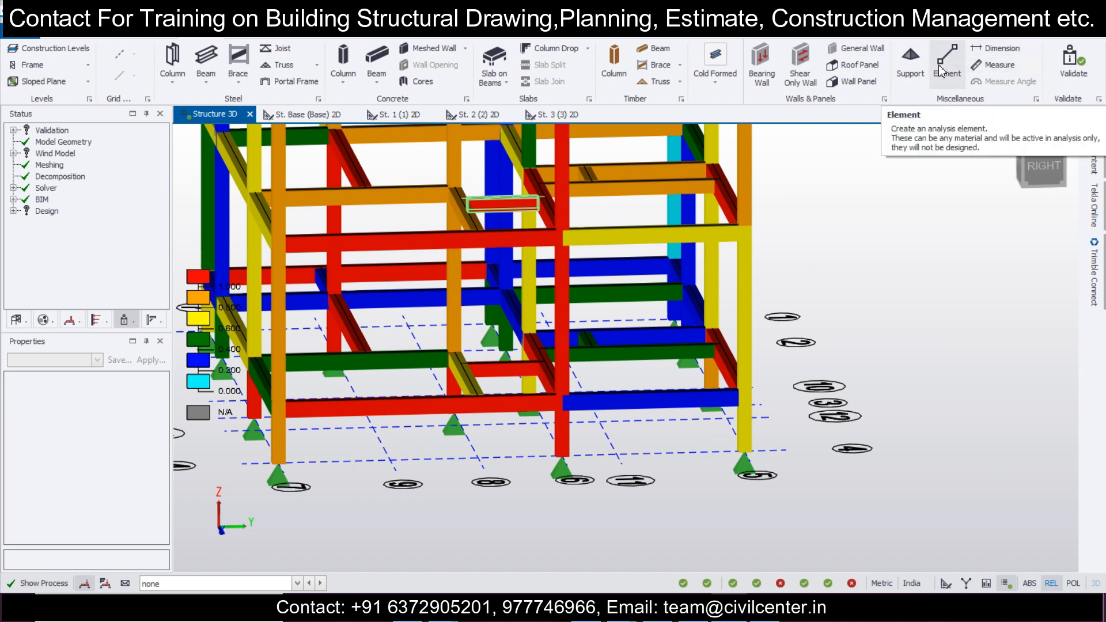
{"action": "left_click", "coordinate": [995, 67]}
{"action": "right_click_drag", "start_coordinate": [661, 449], "coordinate": [374, 440]}
{"action": "left_click", "coordinate": [349, 396]}
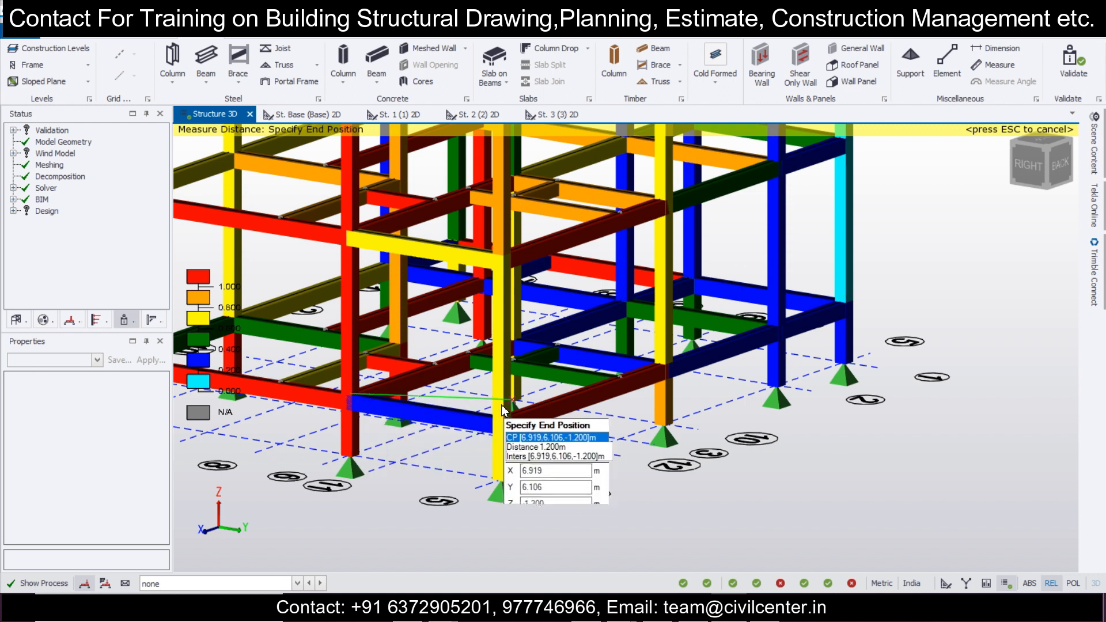
{"action": "right_click_drag", "start_coordinate": [531, 402], "coordinate": [581, 389]}
{"action": "left_click", "coordinate": [518, 339]}
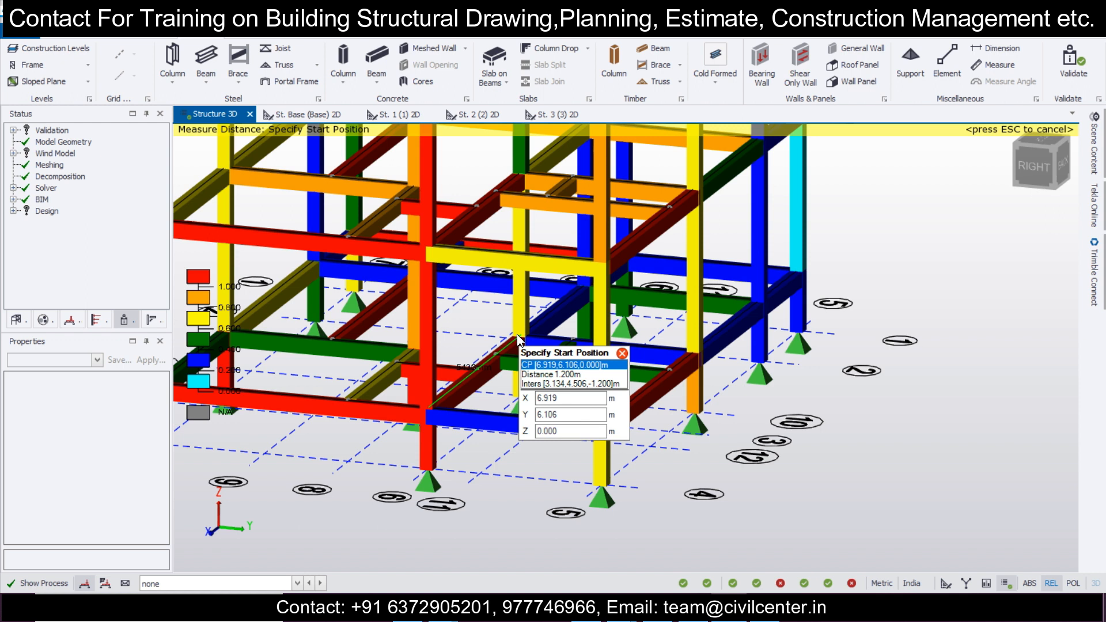
{"action": "scroll", "coordinate": [515, 342], "scroll_direction": "up", "scroll_amount": 5}
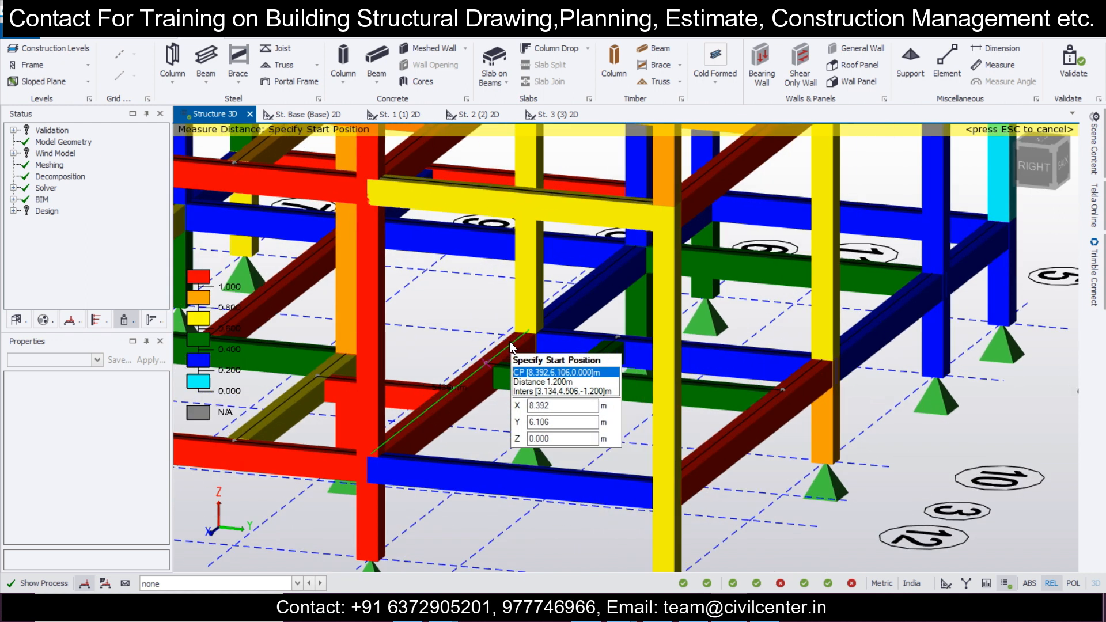
{"action": "scroll", "coordinate": [511, 345], "scroll_direction": "down", "scroll_amount": 2}
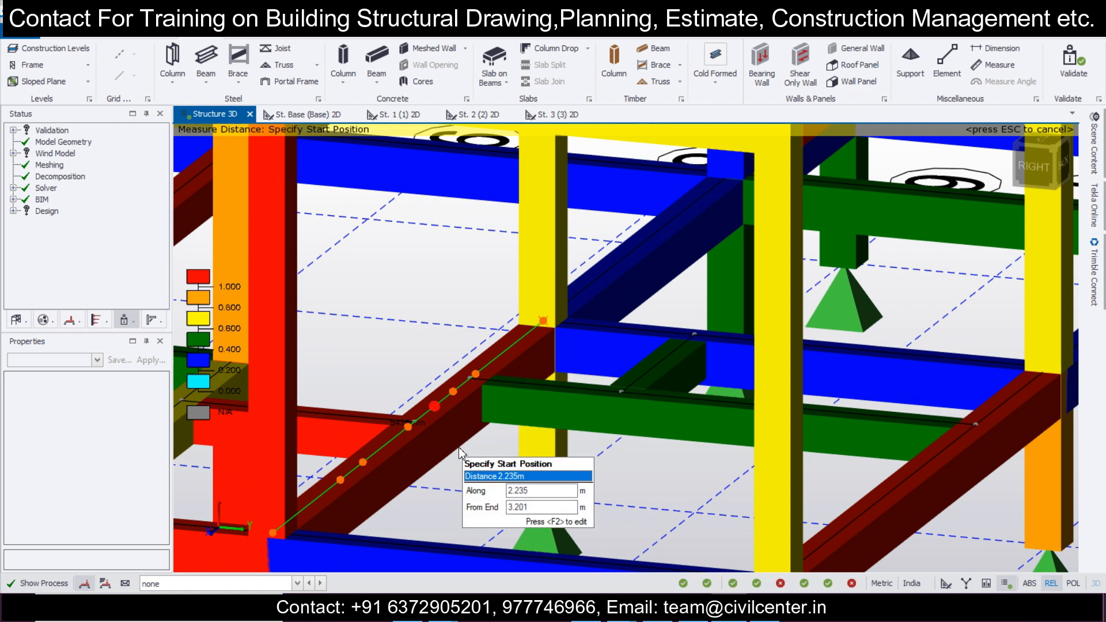
{"action": "scroll", "coordinate": [392, 425], "scroll_direction": "up", "scroll_amount": 5}
{"action": "scroll", "coordinate": [392, 425], "scroll_direction": "up", "scroll_amount": 5}
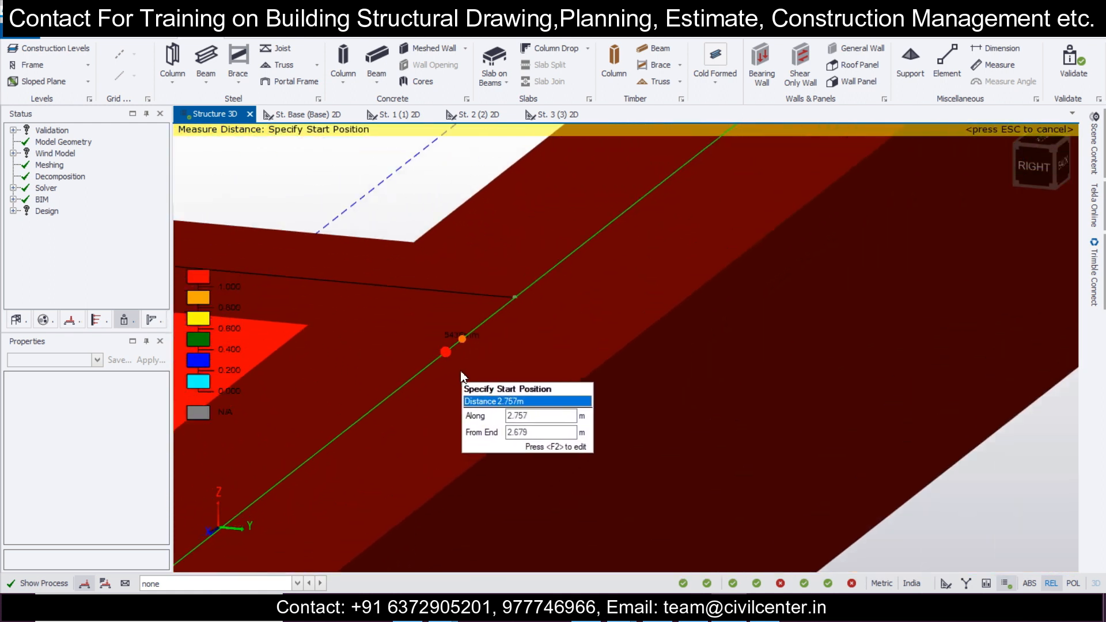
{"action": "scroll", "coordinate": [469, 357], "scroll_direction": "down", "scroll_amount": 10}
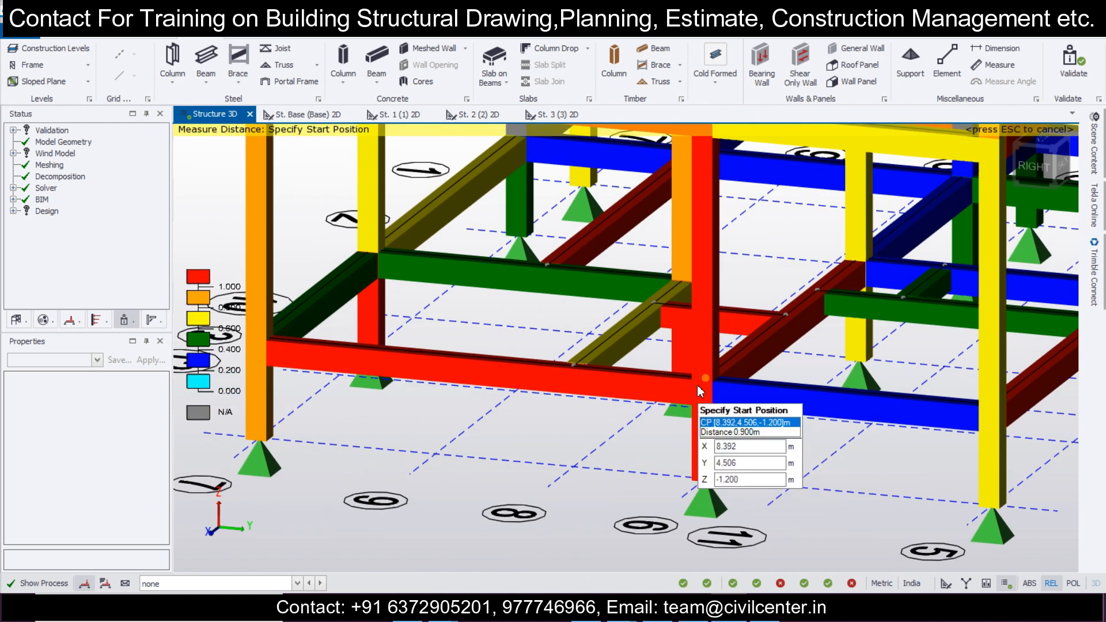
Step: Measure the length of the failing lowest-level beam running in the Y direction on the building's outer edge at X 12.354
{"action": "left_click", "coordinate": [701, 392]}
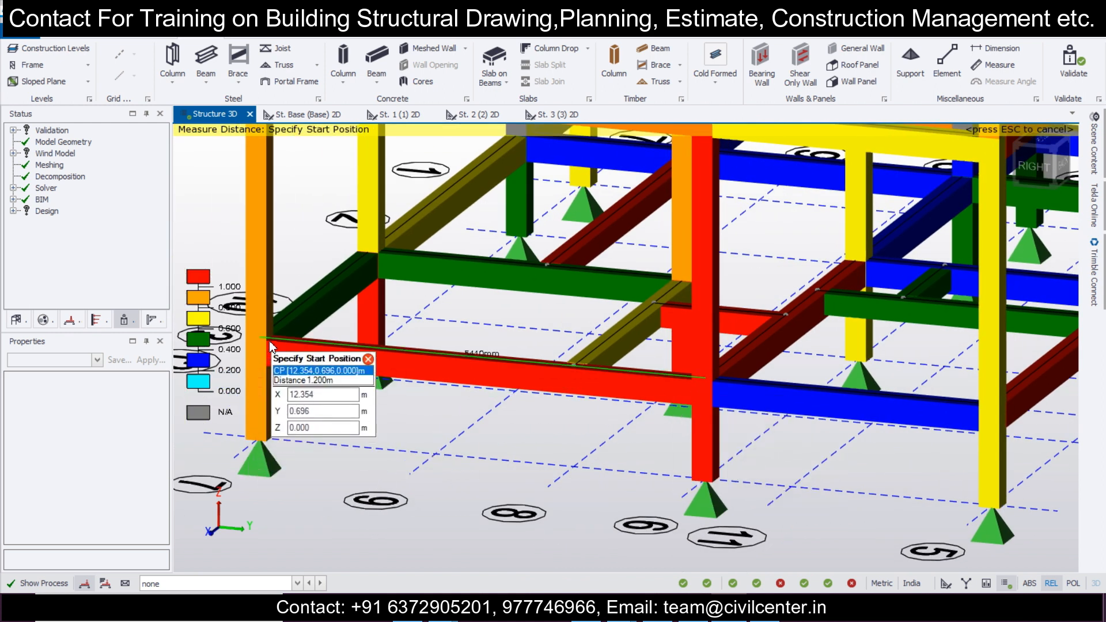
{"action": "scroll", "coordinate": [518, 369], "scroll_direction": "up", "scroll_amount": 6}
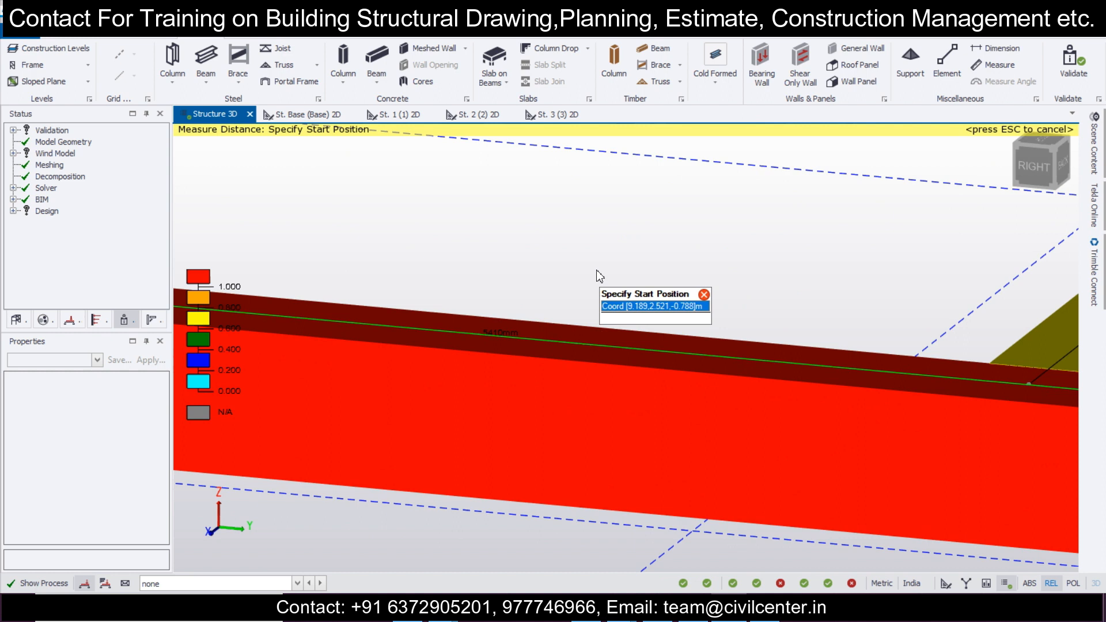
{"action": "scroll", "coordinate": [598, 274], "scroll_direction": "up", "scroll_amount": 2}
{"action": "scroll", "coordinate": [487, 361], "scroll_direction": "up", "scroll_amount": 1}
{"action": "scroll", "coordinate": [466, 383], "scroll_direction": "up", "scroll_amount": 1}
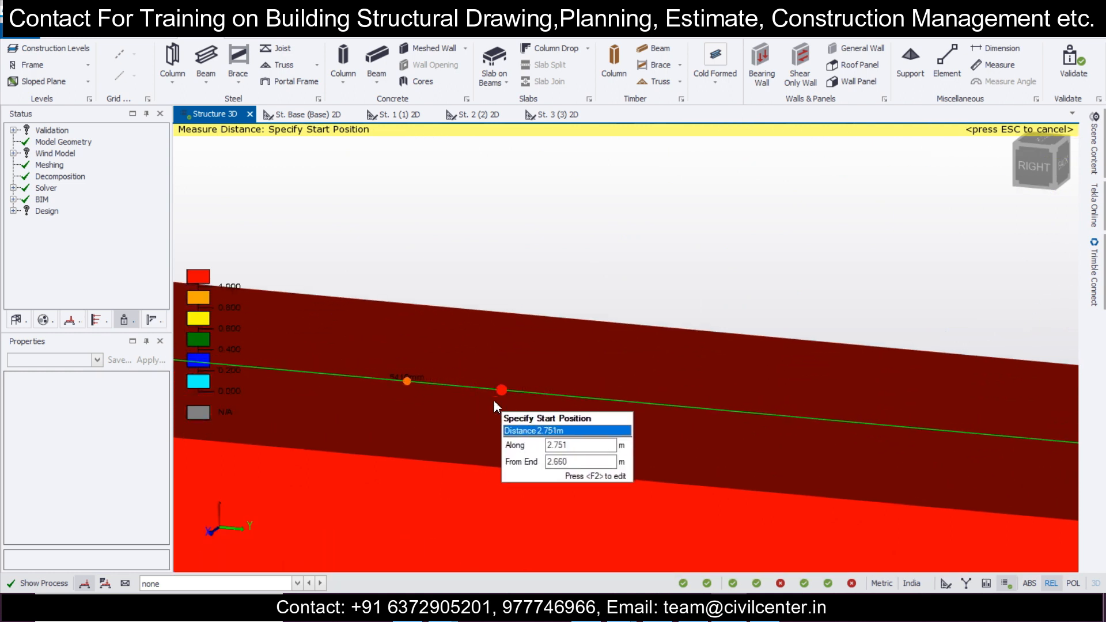
{"action": "scroll", "coordinate": [495, 406], "scroll_direction": "down", "scroll_amount": 5}
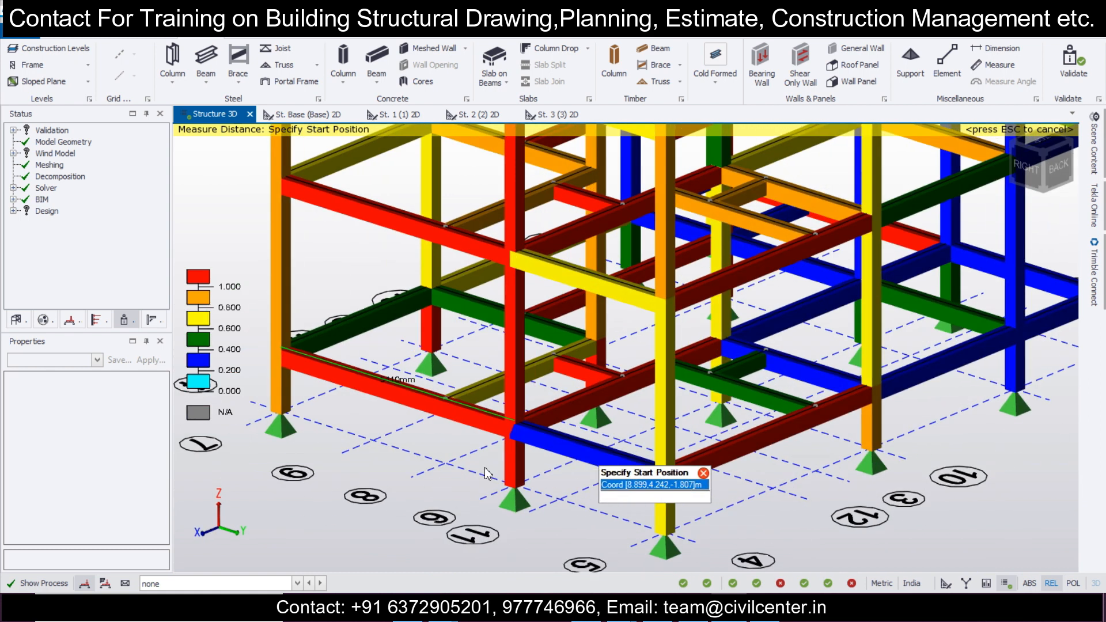
Step: Measure the X-direction beam at Y 6.106 again from the opposite viewing side and end the measurement
{"action": "right_click_drag", "start_coordinate": [488, 474], "coordinate": [430, 461]}
{"action": "left_click", "coordinate": [471, 408]}
{"action": "left_click", "coordinate": [707, 337]}
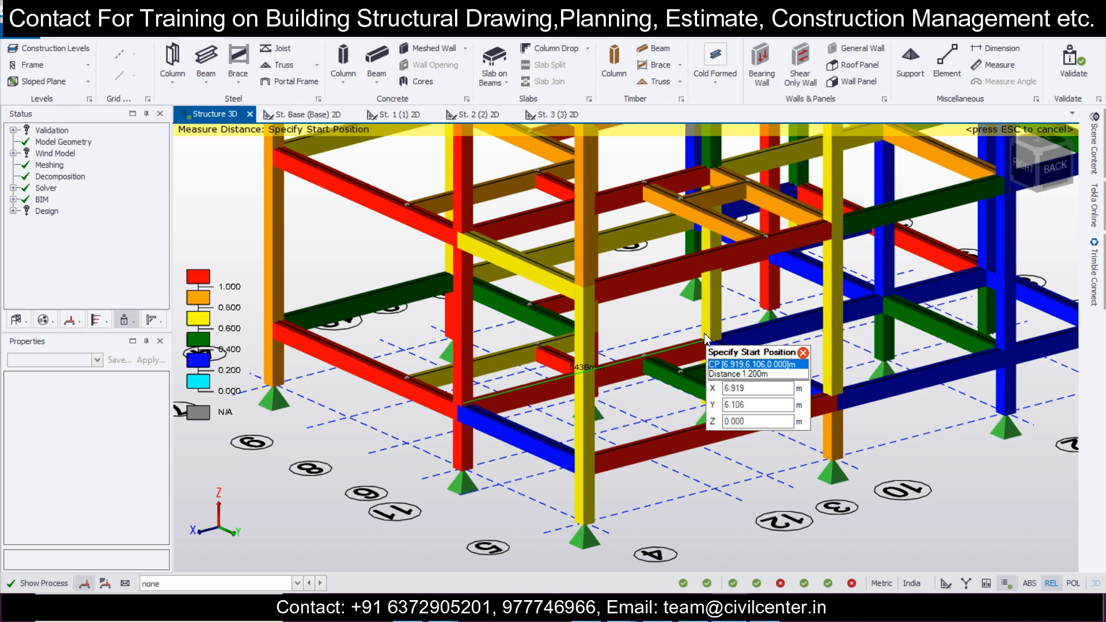
{"action": "key", "text": "Escape"}
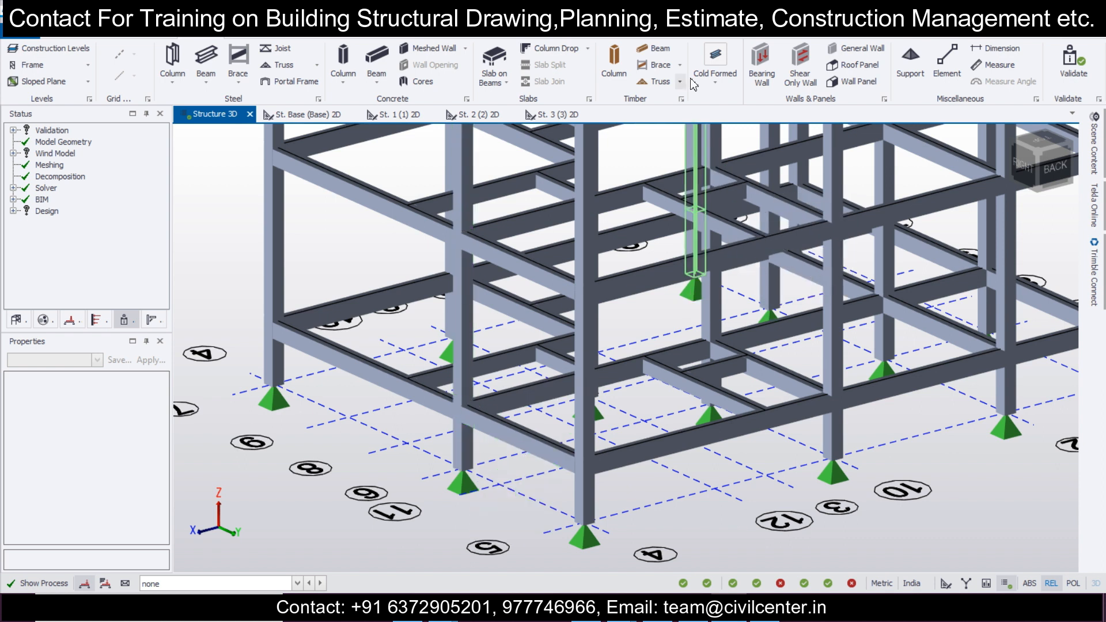
Step: Display the 3D structure coloured by design ratio and bring the corner column C4 into view
{"action": "left_click", "coordinate": [683, 31]}
{"action": "left_click", "coordinate": [105, 68]}
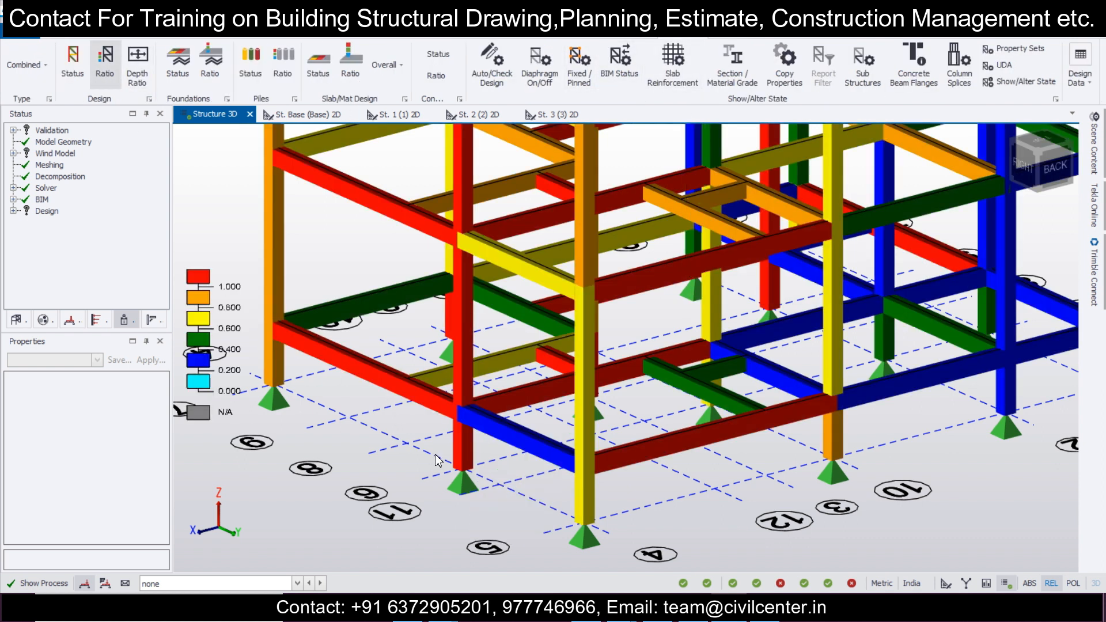
{"action": "scroll", "coordinate": [614, 413], "scroll_direction": "down", "scroll_amount": 2}
{"action": "right_click_drag", "start_coordinate": [527, 479], "coordinate": [545, 506]}
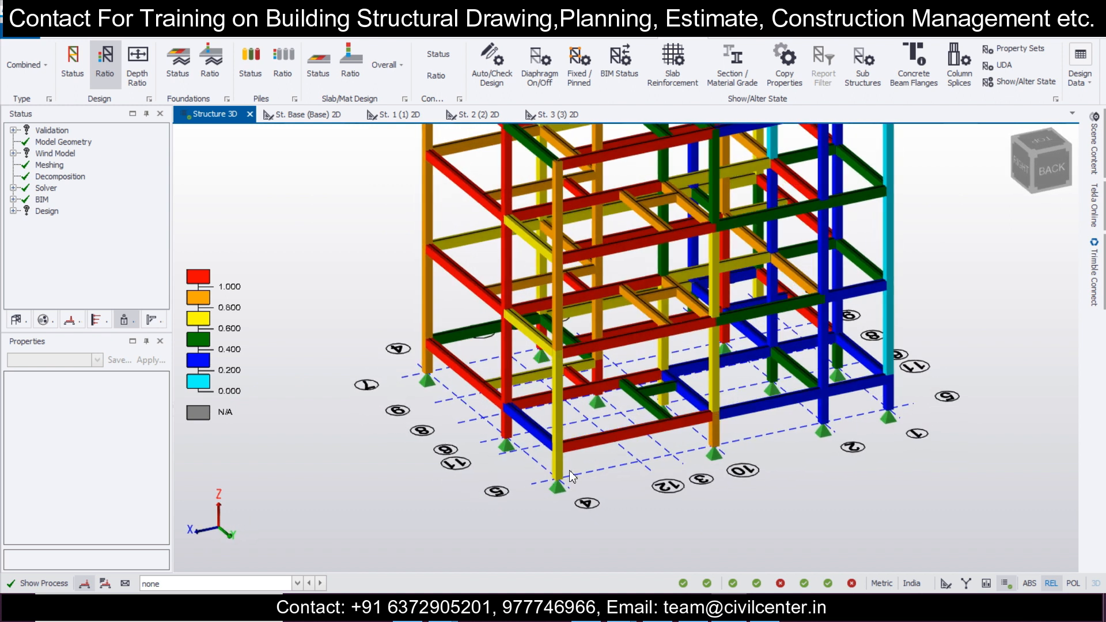
Step: Open the static results of corner column C4, review its longitudinal bars summary and close the results
{"action": "mouse_move", "coordinate": [563, 468]}
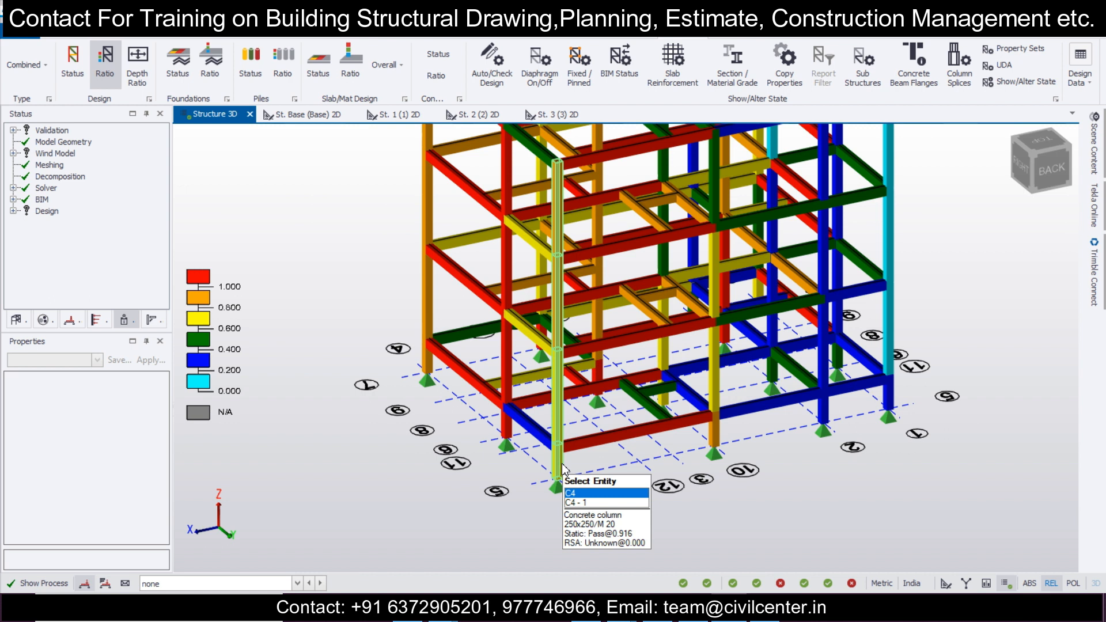
{"action": "left_click", "coordinate": [563, 467]}
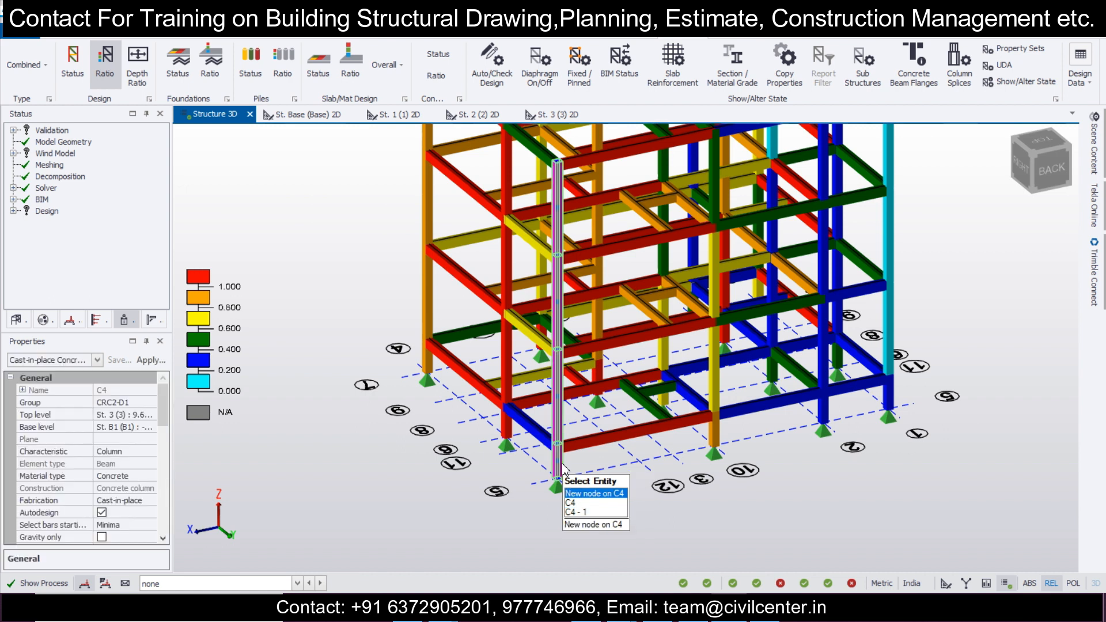
{"action": "right_click", "coordinate": [563, 468]}
{"action": "left_click", "coordinate": [721, 341]}
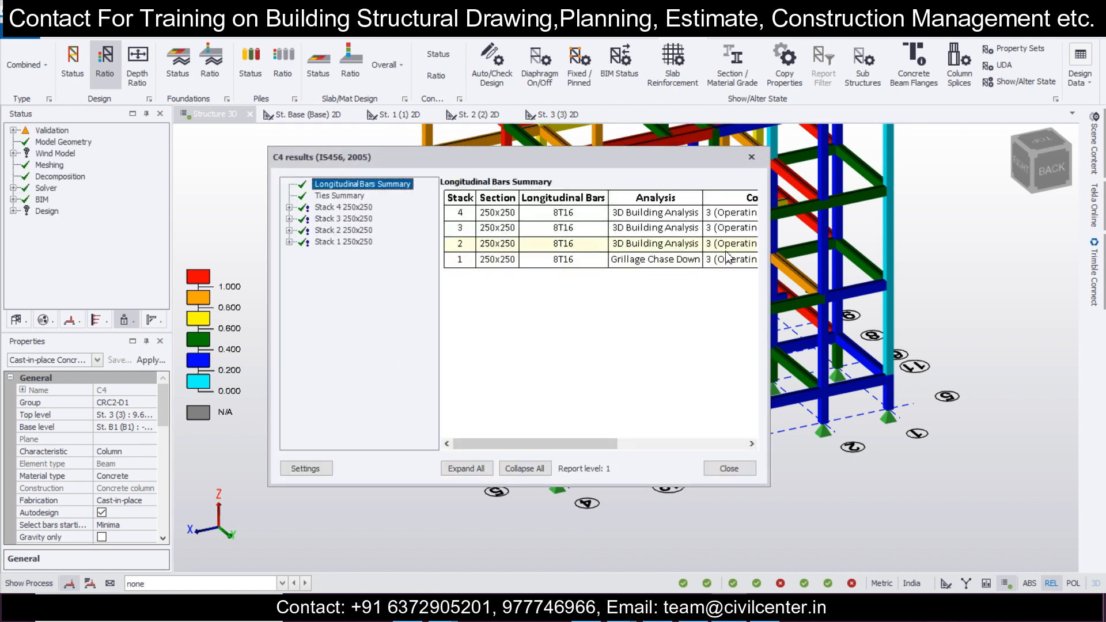
{"action": "left_click", "coordinate": [748, 156]}
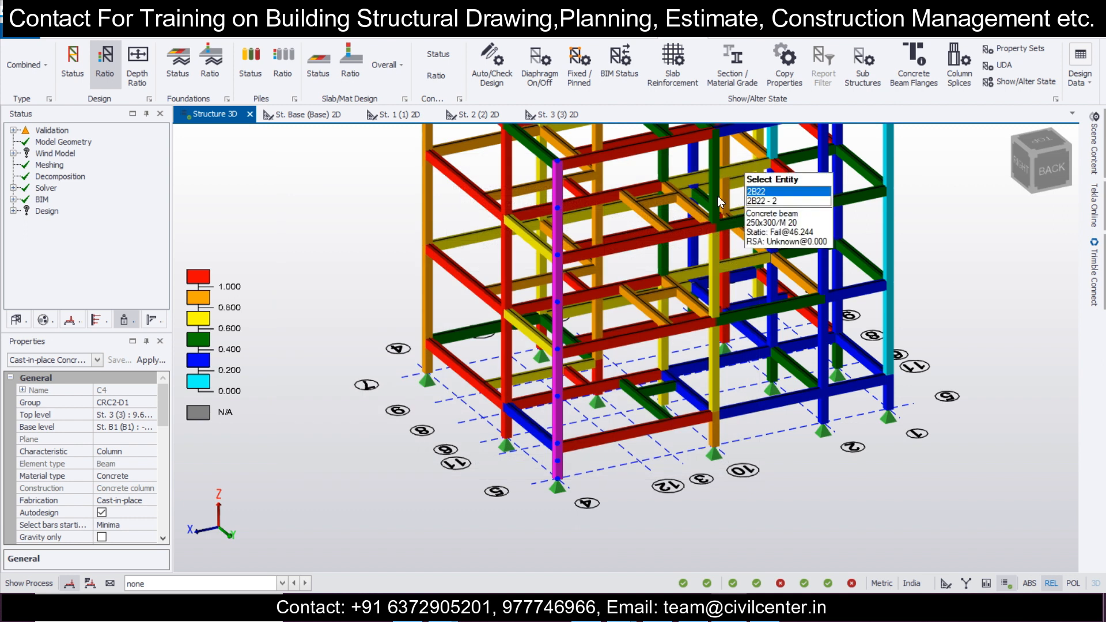
Step: Change the section of corner column C4 and neighbouring column C8 to a rectangle with a 300 mm breadth for all stacks
{"action": "right_click_drag", "start_coordinate": [647, 463], "coordinate": [628, 487]}
{"action": "mouse_move", "coordinate": [515, 375]}
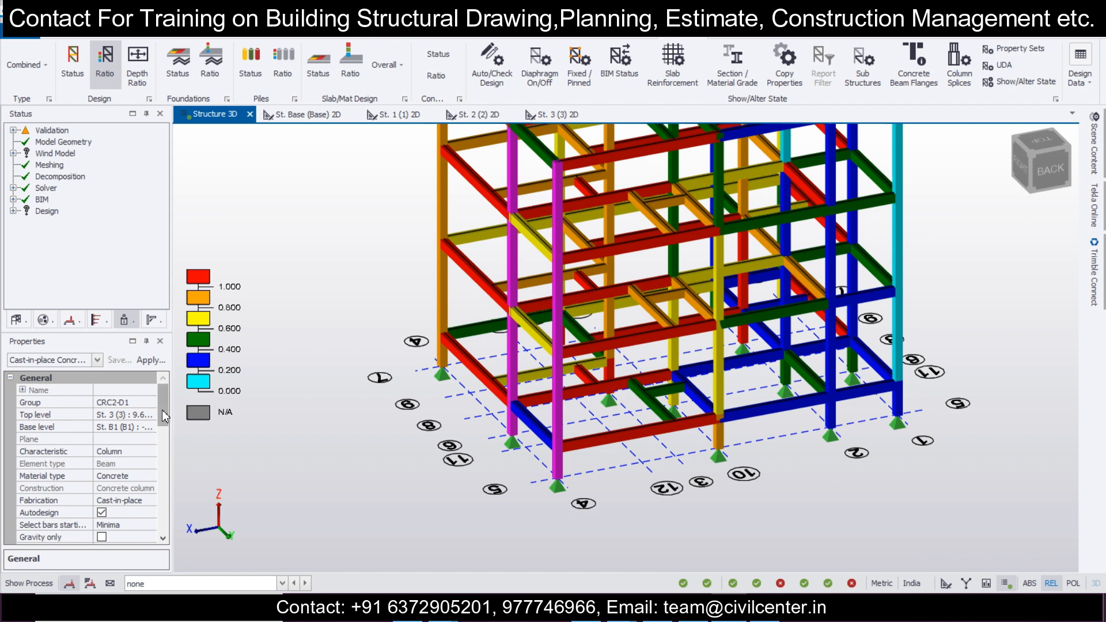
{"action": "left_click_drag", "start_coordinate": [164, 416], "coordinate": [163, 449]}
{"action": "left_click", "coordinate": [152, 465]}
{"action": "left_click", "coordinate": [151, 464]}
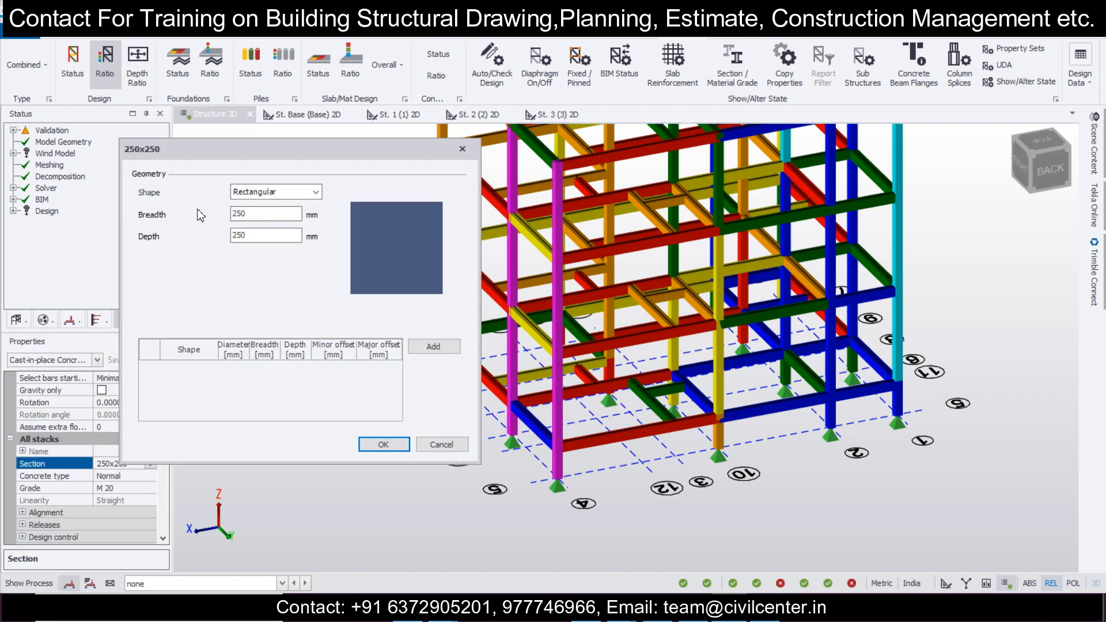
{"action": "type", "text": "300"}
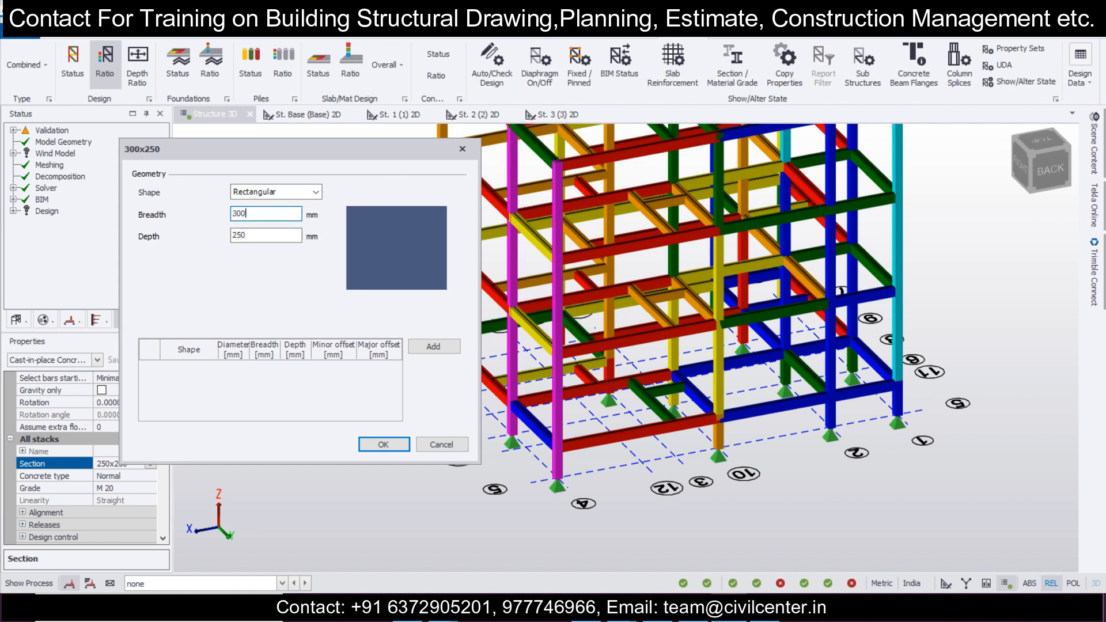
{"action": "left_click", "coordinate": [383, 445]}
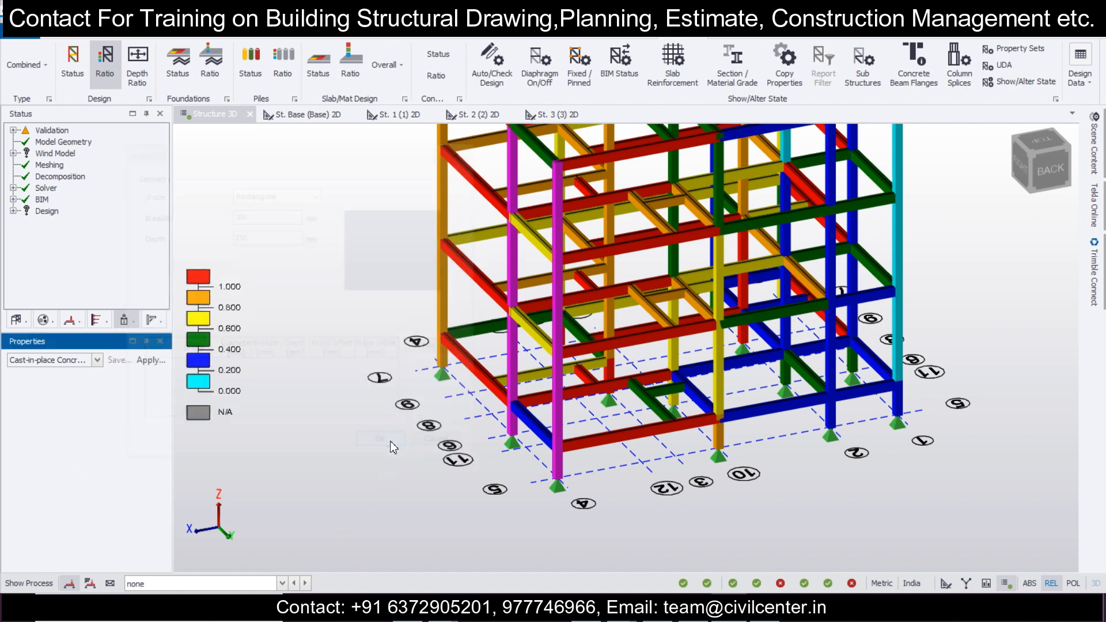
Step: Run the static design for the resized column C8, review its longitudinal bars summary and close the results
{"action": "right_click", "coordinate": [515, 379]}
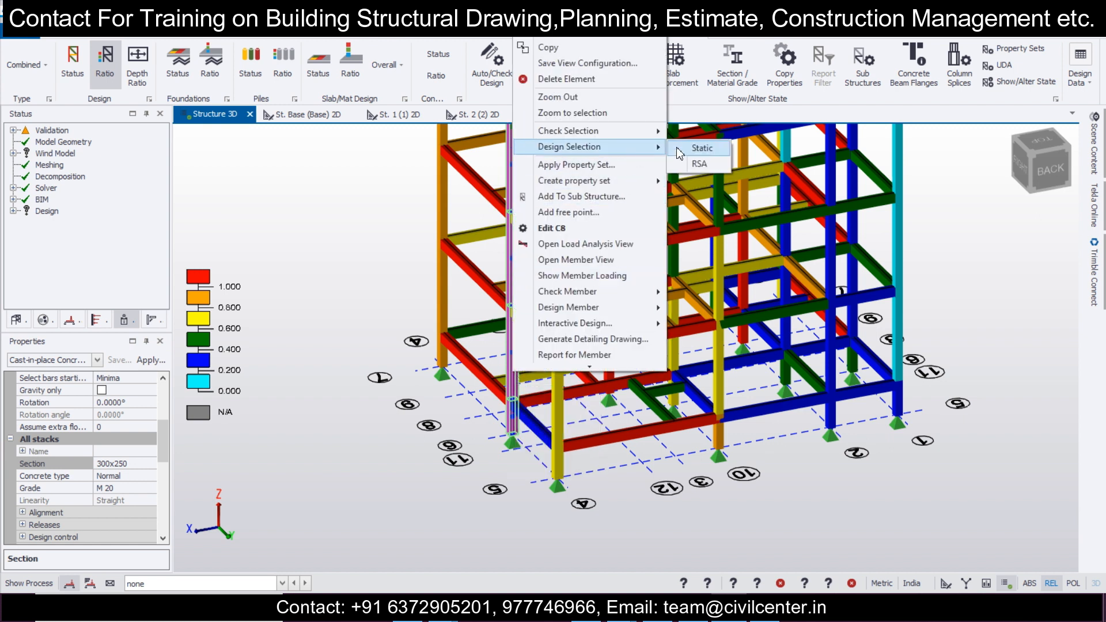
{"action": "left_click", "coordinate": [680, 151]}
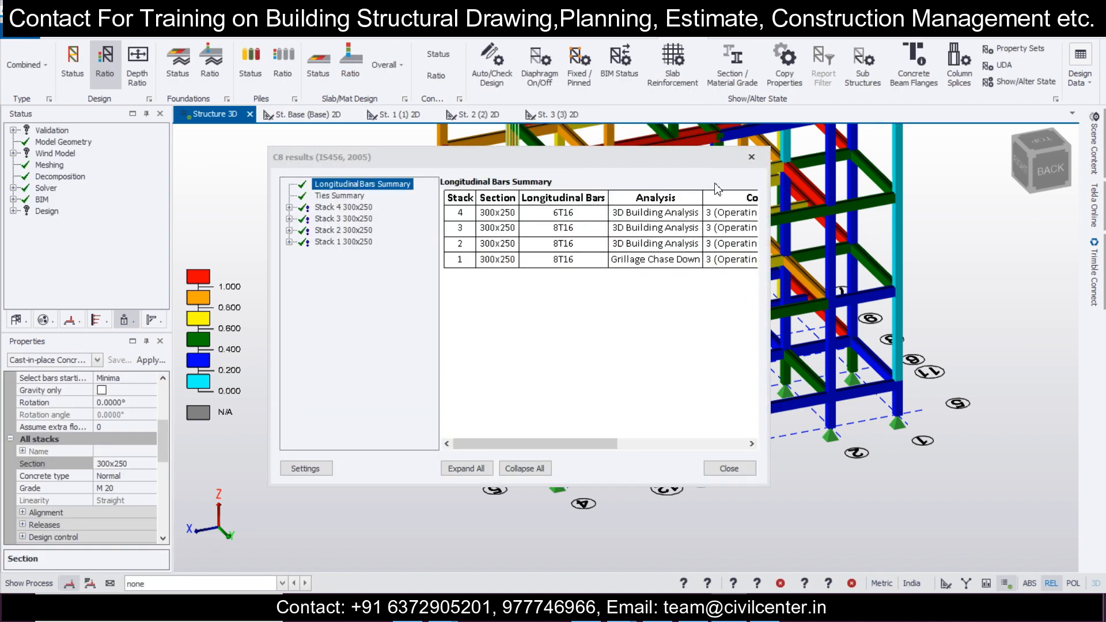
{"action": "left_click", "coordinate": [752, 156]}
Step: Examine the design ratio colours of the columns and beams across the whole frame from several sides
{"action": "middle_click_drag", "start_coordinate": [599, 486], "coordinate": [980, 510]}
{"action": "middle_click_drag", "start_coordinate": [469, 517], "coordinate": [536, 481]}
{"action": "scroll", "coordinate": [537, 480], "scroll_direction": "up", "scroll_amount": 2}
{"action": "scroll", "coordinate": [563, 466], "scroll_direction": "down", "scroll_amount": 1}
{"action": "right_click_drag", "start_coordinate": [792, 457], "coordinate": [556, 479]}
{"action": "middle_click_drag", "start_coordinate": [557, 483], "coordinate": [720, 438]}
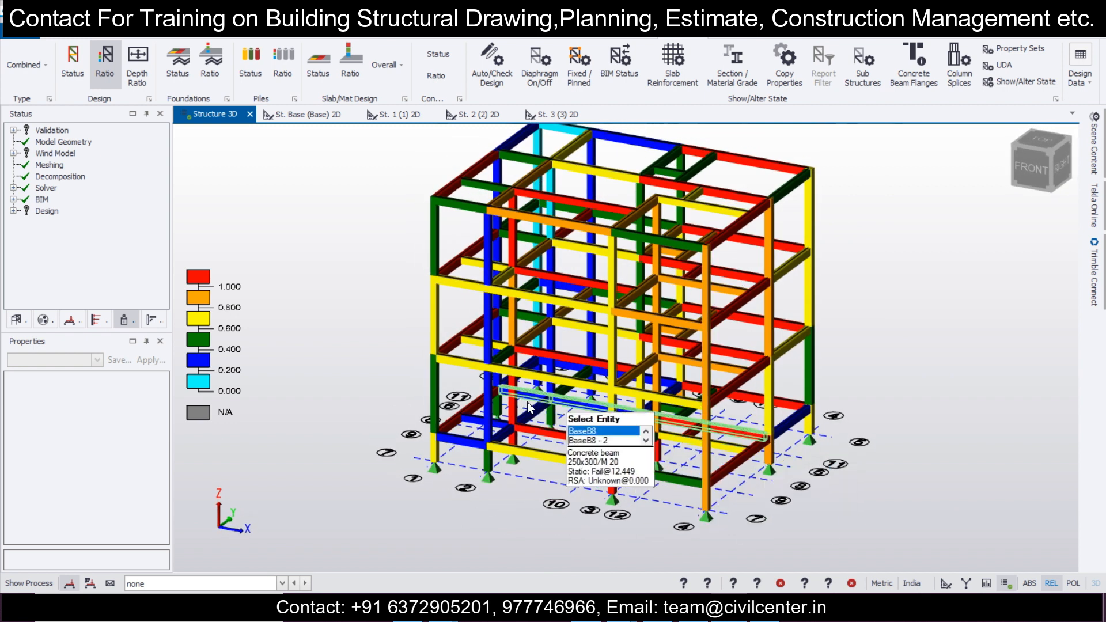
{"action": "scroll", "coordinate": [530, 406], "scroll_direction": "up", "scroll_amount": 2}
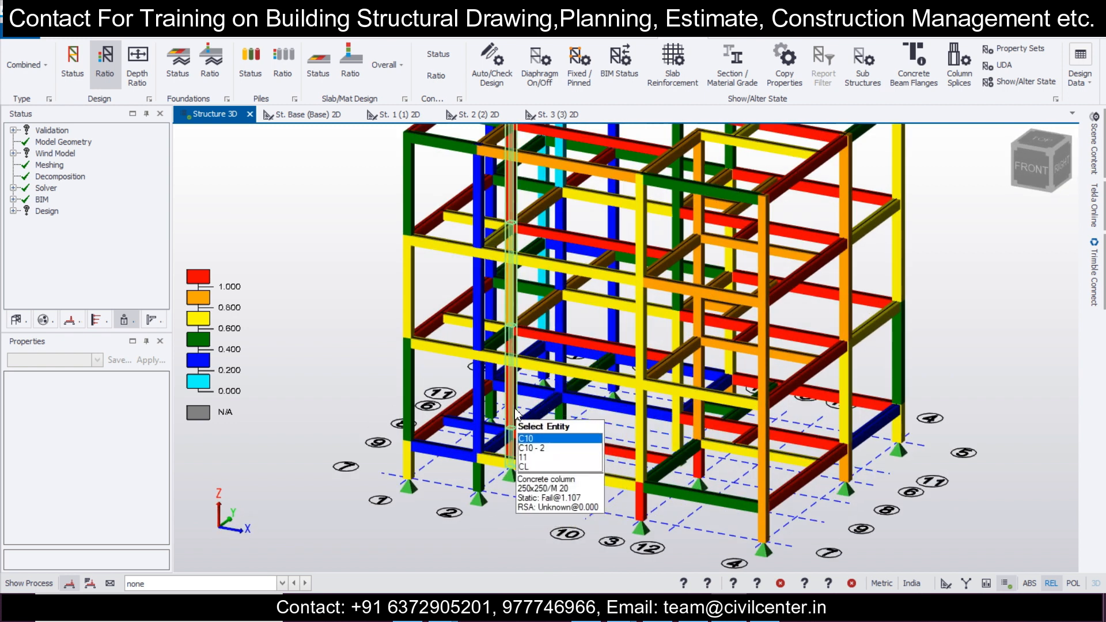
{"action": "scroll", "coordinate": [541, 466], "scroll_direction": "down", "scroll_amount": 5}
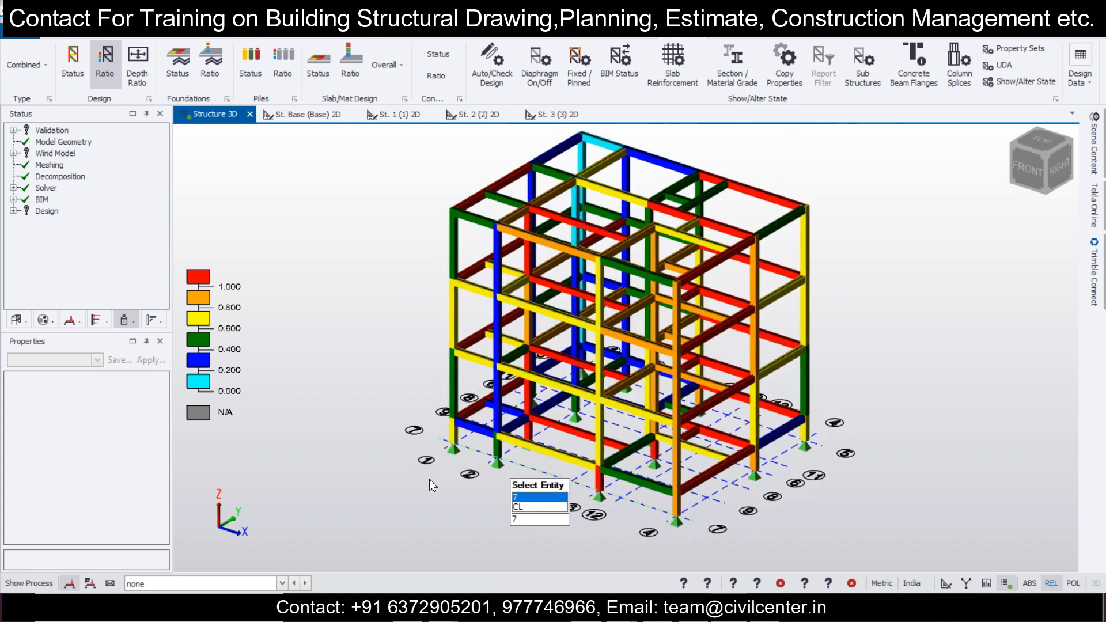
{"action": "mouse_move", "coordinate": [541, 467]}
{"action": "middle_mouse_down"}
{"action": "mouse_move", "coordinate": [673, 489]}
{"action": "mouse_move", "coordinate": [507, 483]}
{"action": "mouse_move", "coordinate": [546, 484]}
{"action": "middle_mouse_up"}
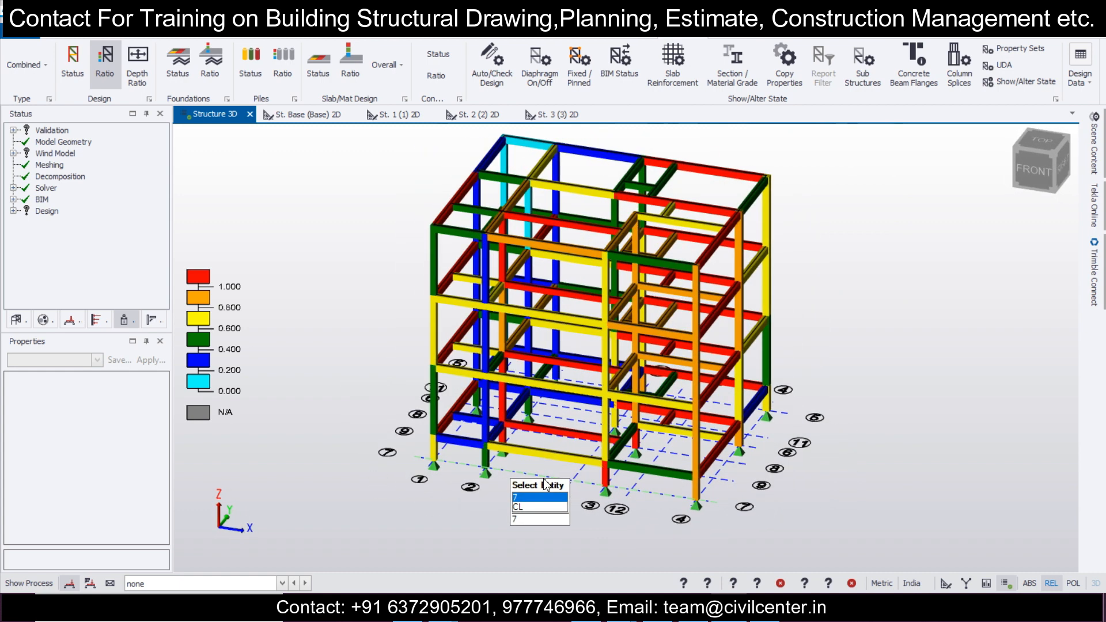
{"action": "scroll", "coordinate": [545, 484], "scroll_direction": "down", "scroll_amount": 2}
{"action": "scroll", "coordinate": [542, 486], "scroll_direction": "up", "scroll_amount": 1}
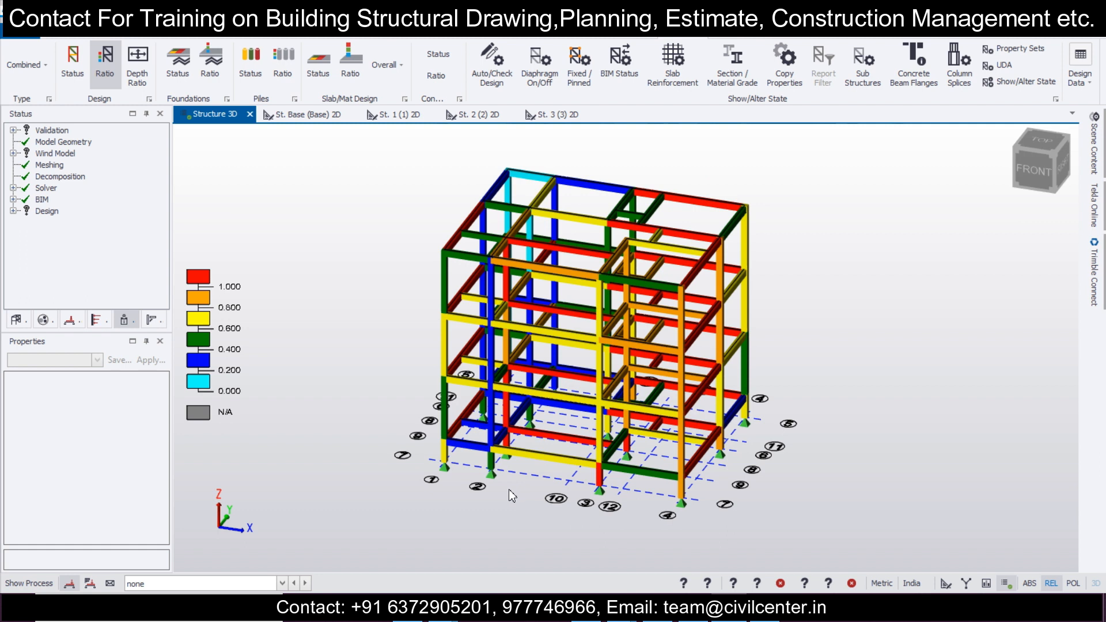
{"action": "mouse_move", "coordinate": [574, 468]}
Step: Switch to WhatsApp Web and read through the questions posted in the Recorded Session TSD group
{"action": "key", "text": "alt+Tab"}
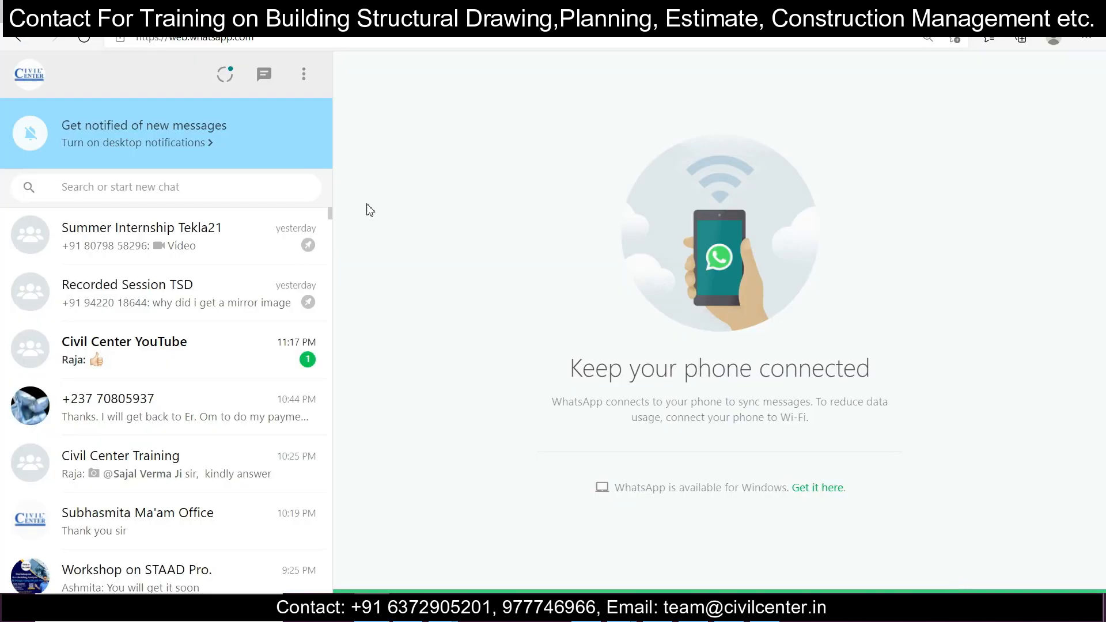
{"action": "left_click", "coordinate": [144, 305]}
{"action": "scroll", "coordinate": [586, 386], "scroll_direction": "up", "scroll_amount": 10}
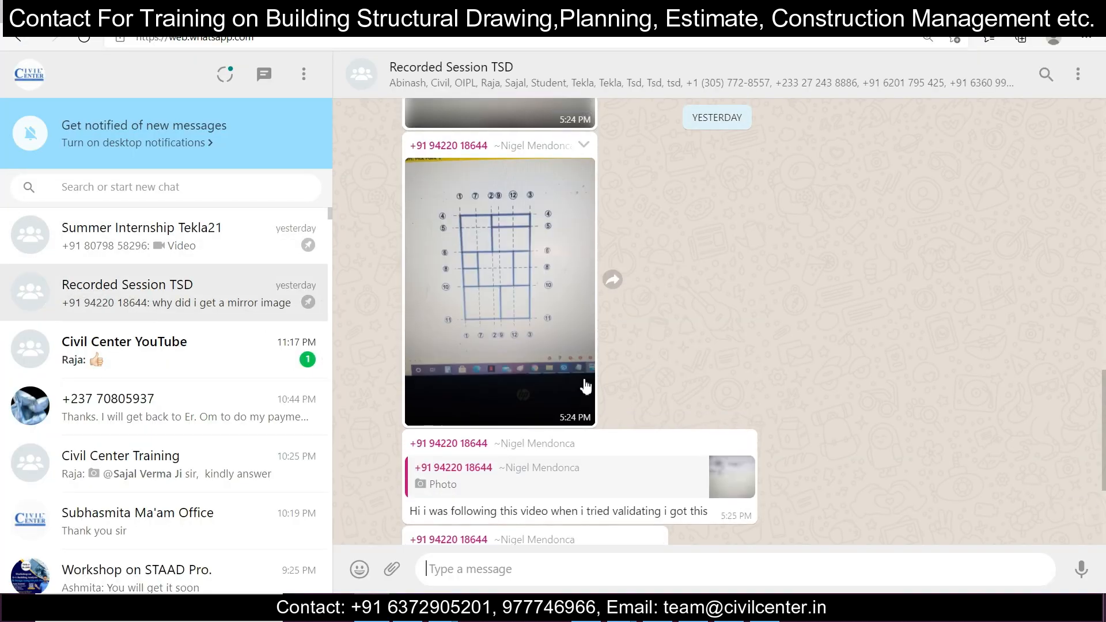
{"action": "scroll", "coordinate": [586, 387], "scroll_direction": "up", "scroll_amount": 10}
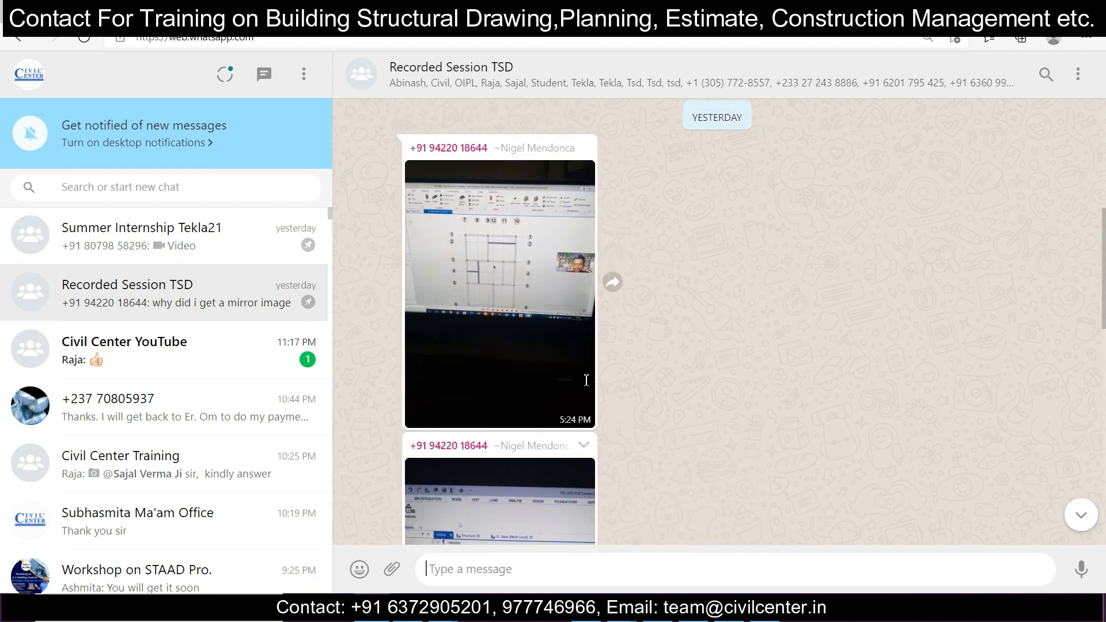
{"action": "scroll", "coordinate": [586, 386], "scroll_direction": "up", "scroll_amount": 10}
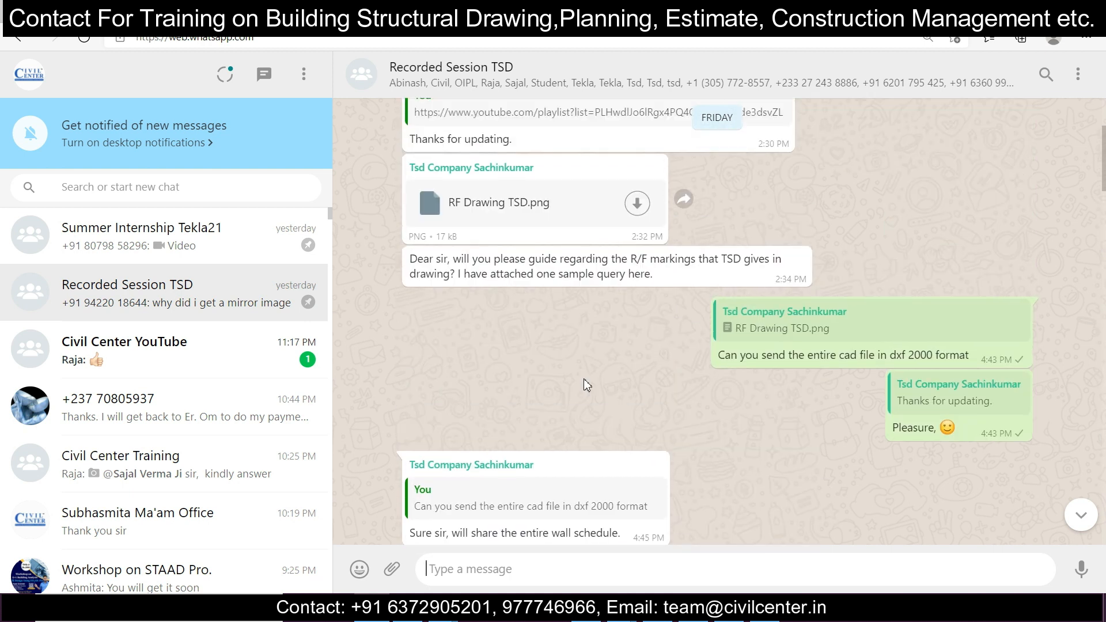
{"action": "scroll", "coordinate": [585, 380], "scroll_direction": "down", "scroll_amount": 4}
{"action": "scroll", "coordinate": [585, 381], "scroll_direction": "up", "scroll_amount": 5}
{"action": "scroll", "coordinate": [585, 380], "scroll_direction": "down", "scroll_amount": 2}
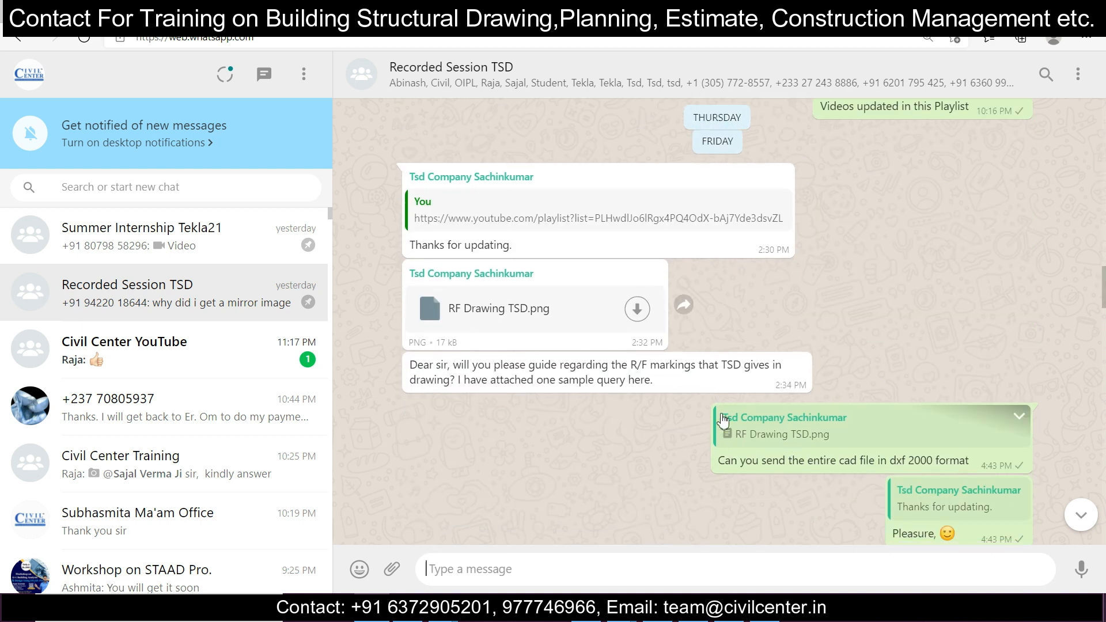
{"action": "scroll", "coordinate": [817, 487], "scroll_direction": "down", "scroll_amount": 5}
{"action": "scroll", "coordinate": [816, 483], "scroll_direction": "up", "scroll_amount": 10}
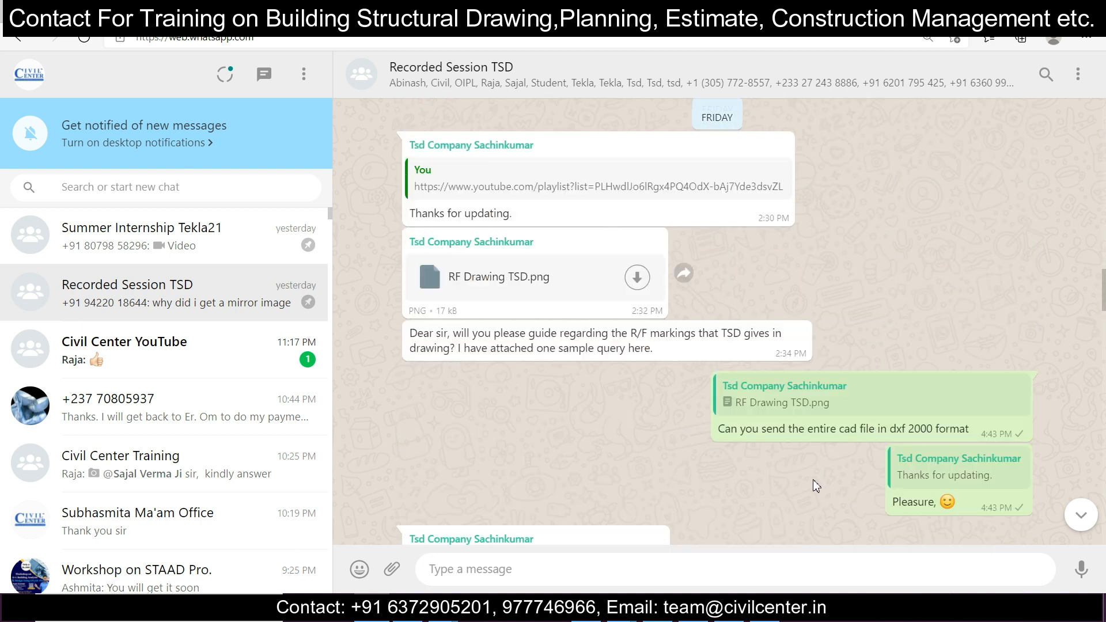
{"action": "scroll", "coordinate": [813, 478], "scroll_direction": "up", "scroll_amount": 10}
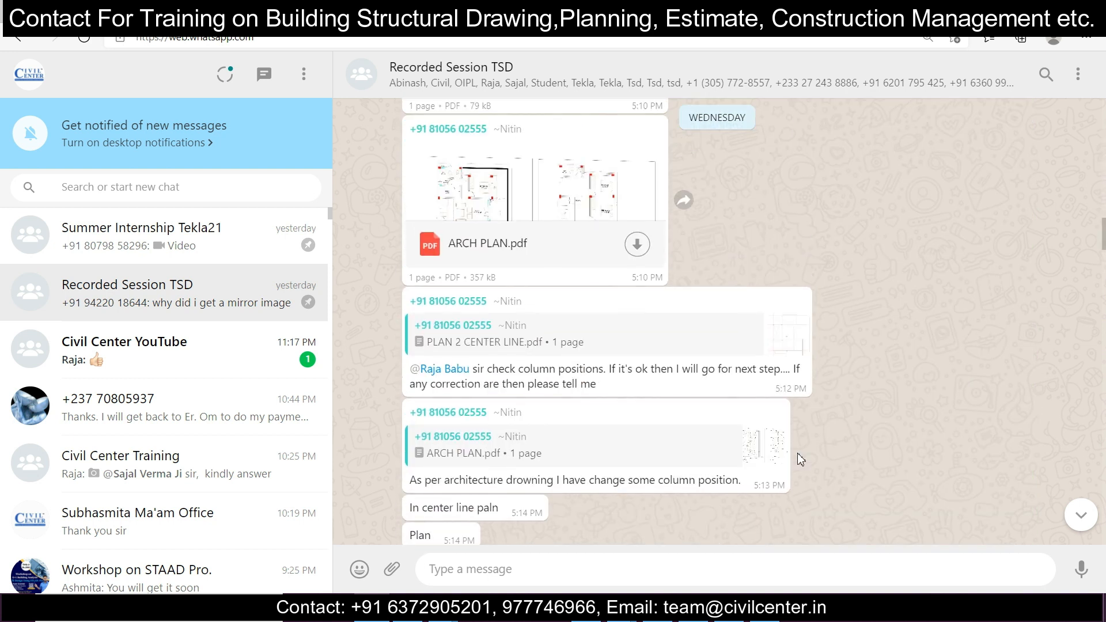
{"action": "scroll", "coordinate": [795, 448], "scroll_direction": "down", "scroll_amount": 5}
Step: Open the group info of Recorded Session TSD and look through its participant list
{"action": "left_click", "coordinate": [654, 85]}
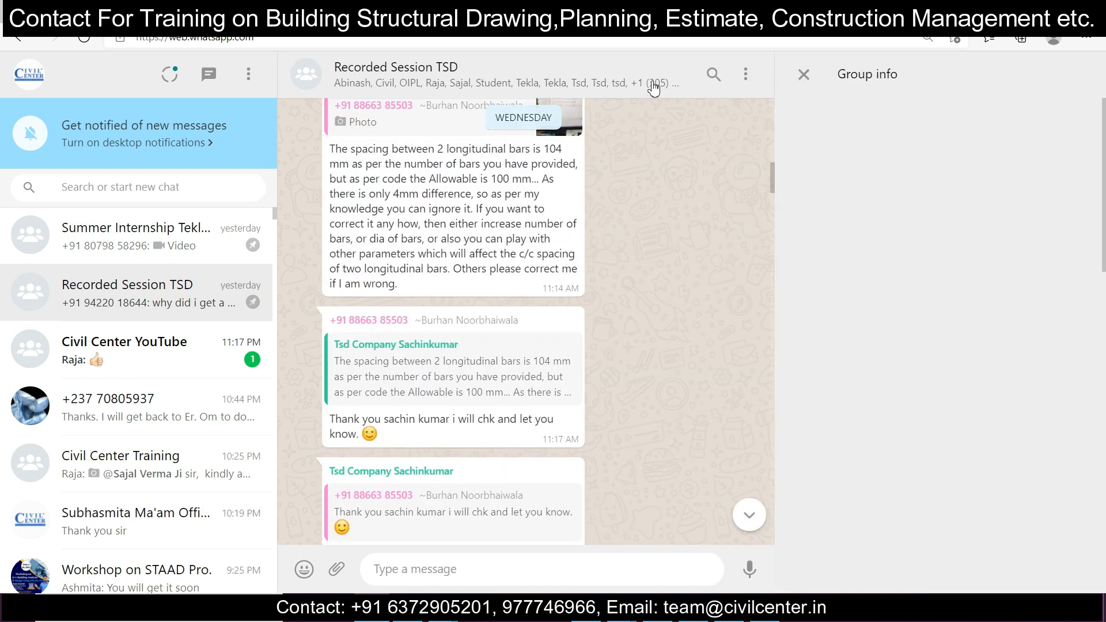
{"action": "scroll", "coordinate": [841, 385], "scroll_direction": "down", "scroll_amount": 15}
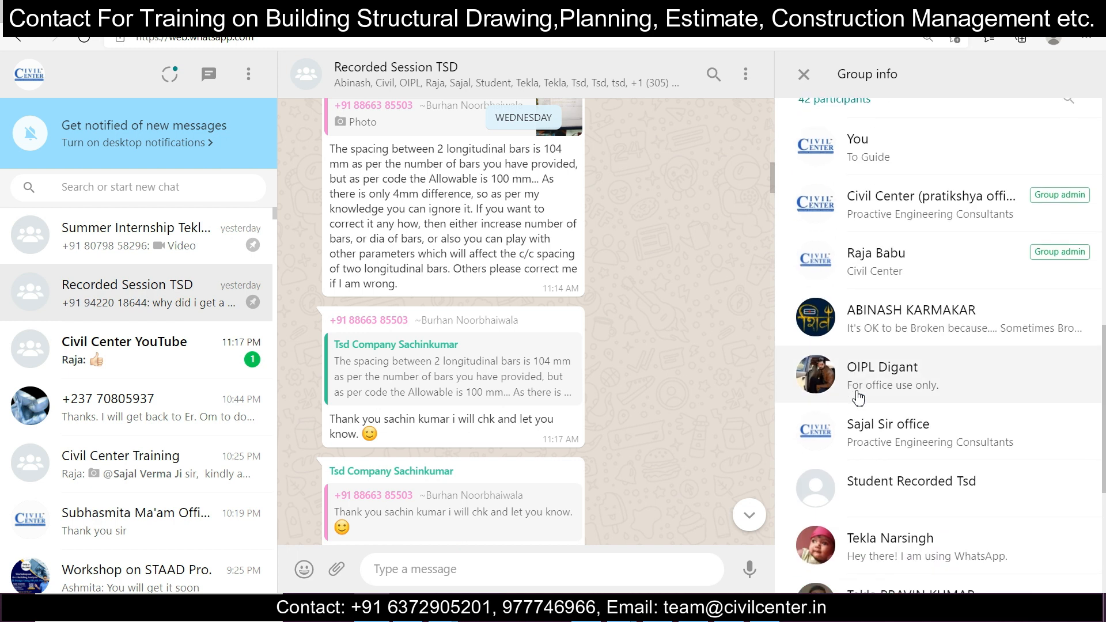
{"action": "left_click", "coordinate": [862, 449]}
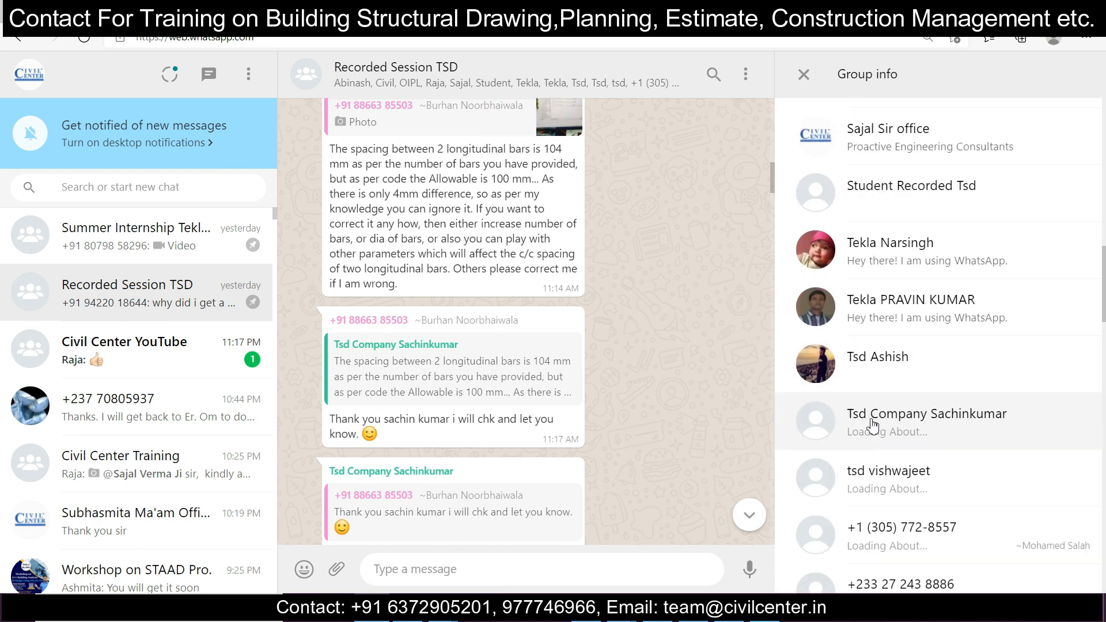
{"action": "scroll", "coordinate": [870, 425], "scroll_direction": "down", "scroll_amount": 15}
{"action": "scroll", "coordinate": [873, 426], "scroll_direction": "down", "scroll_amount": 10}
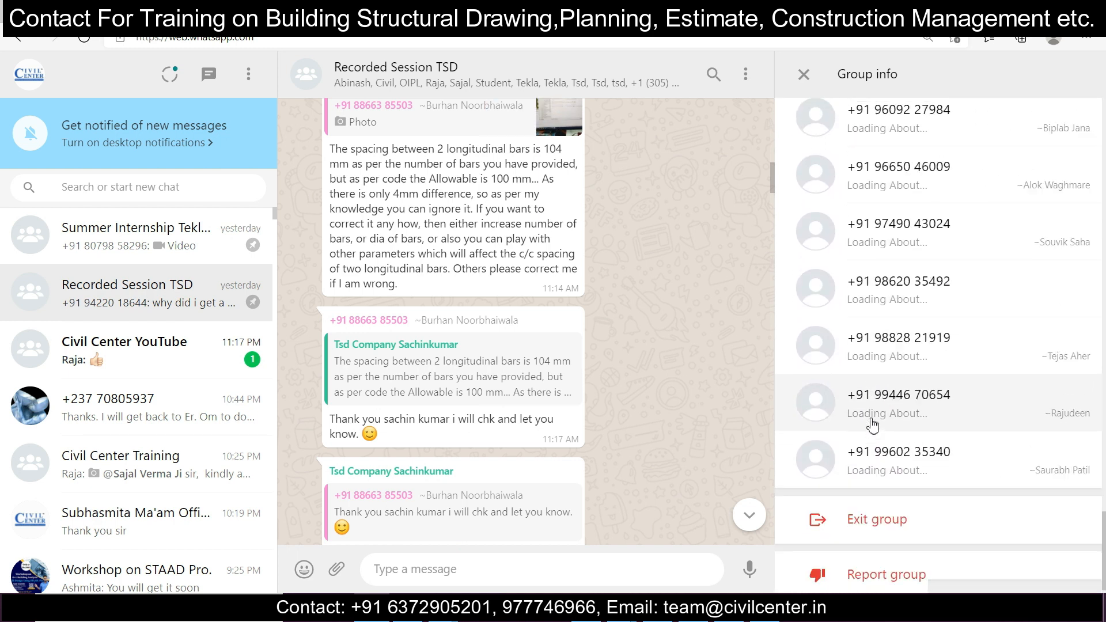
{"action": "scroll", "coordinate": [873, 426], "scroll_direction": "up", "scroll_amount": 13}
{"action": "scroll", "coordinate": [873, 426], "scroll_direction": "up", "scroll_amount": 15}
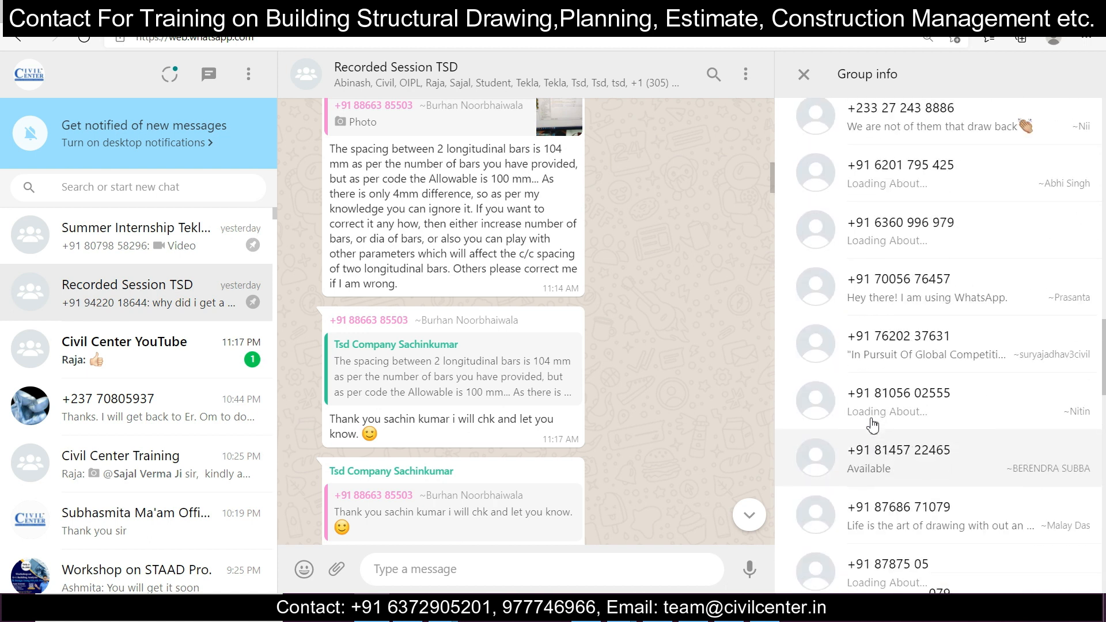
{"action": "scroll", "coordinate": [631, 354], "scroll_direction": "up", "scroll_amount": 10}
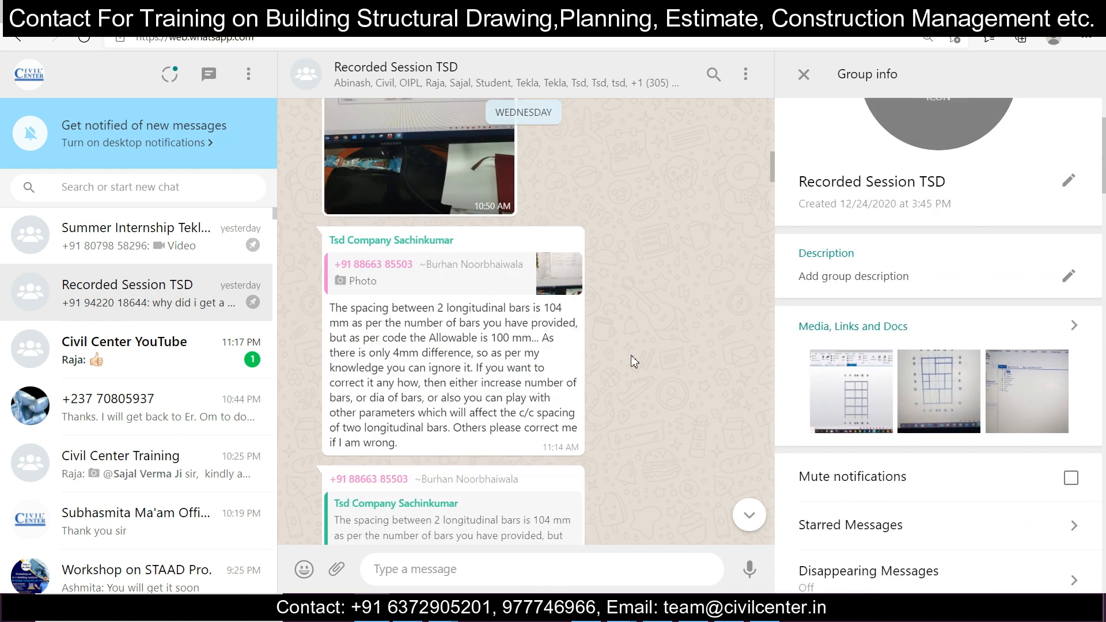
Step: Browse the group's earlier questions and shared posts, and switch to the YouTube page of the video on removing the Member Intersection error
{"action": "scroll", "coordinate": [631, 356], "scroll_direction": "up", "scroll_amount": 15}
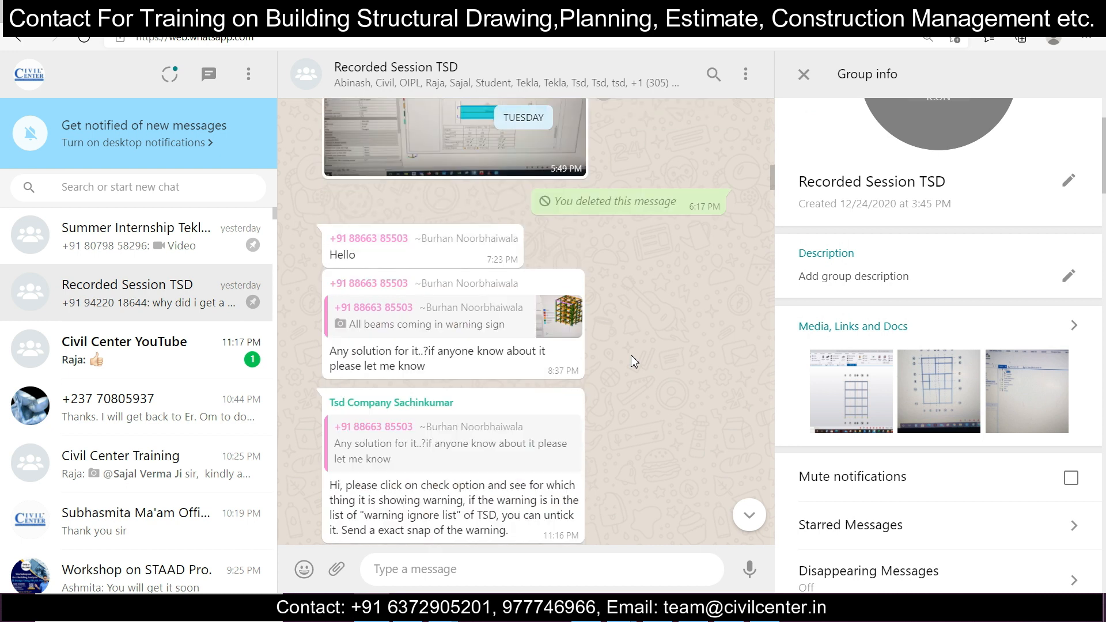
{"action": "scroll", "coordinate": [630, 355], "scroll_direction": "up", "scroll_amount": 15}
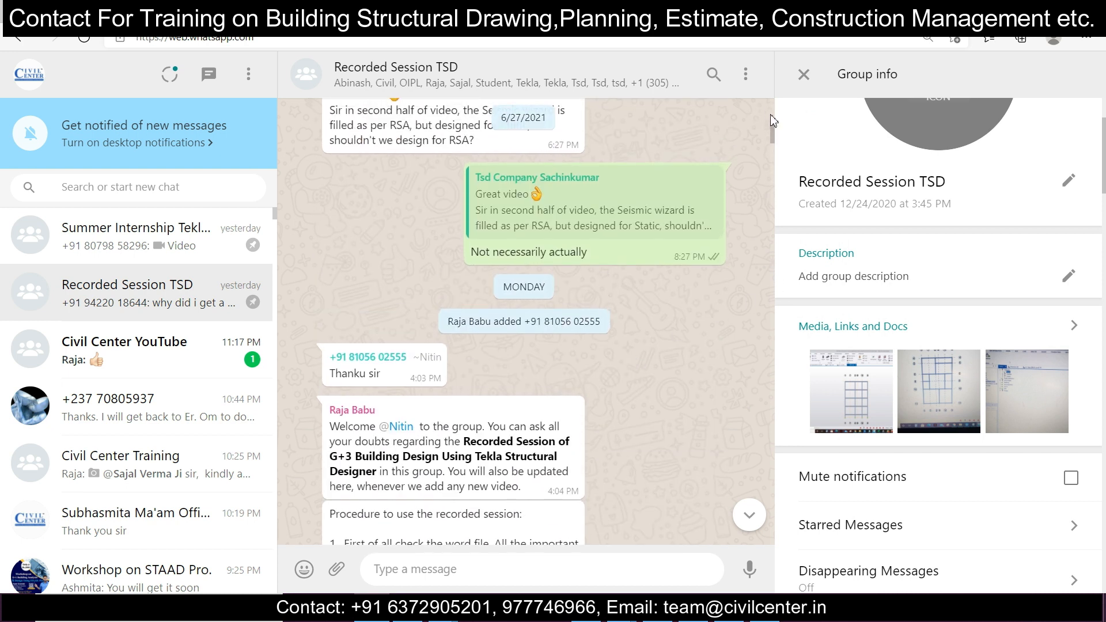
{"action": "left_click_drag", "start_coordinate": [772, 139], "coordinate": [731, 547]}
{"action": "scroll", "coordinate": [496, 431], "scroll_direction": "up", "scroll_amount": 8}
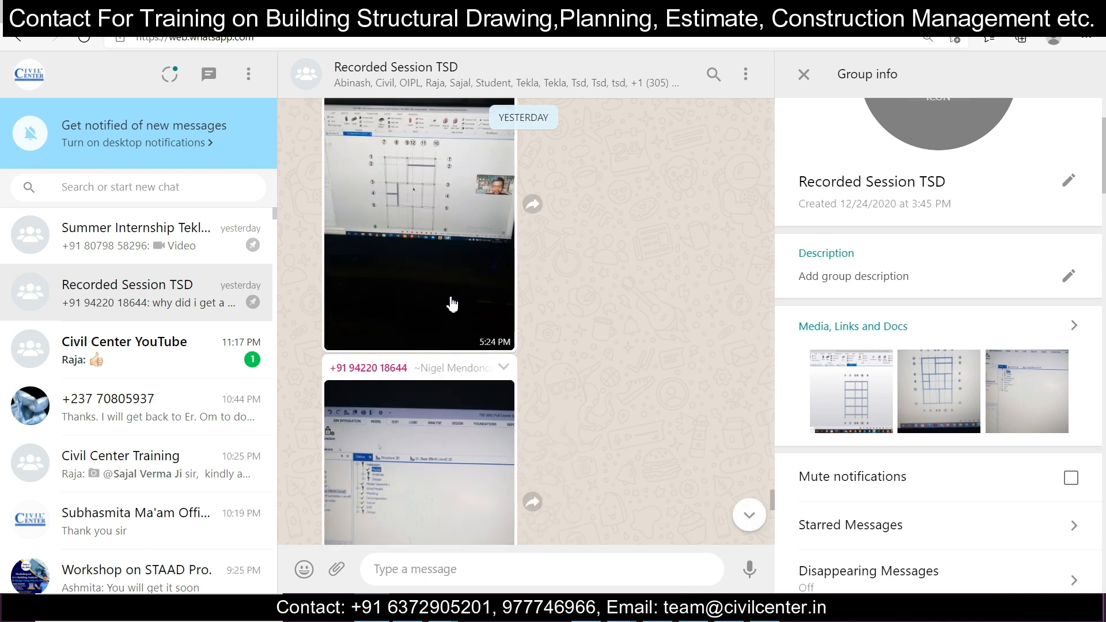
{"action": "scroll", "coordinate": [452, 303], "scroll_direction": "up", "scroll_amount": 10}
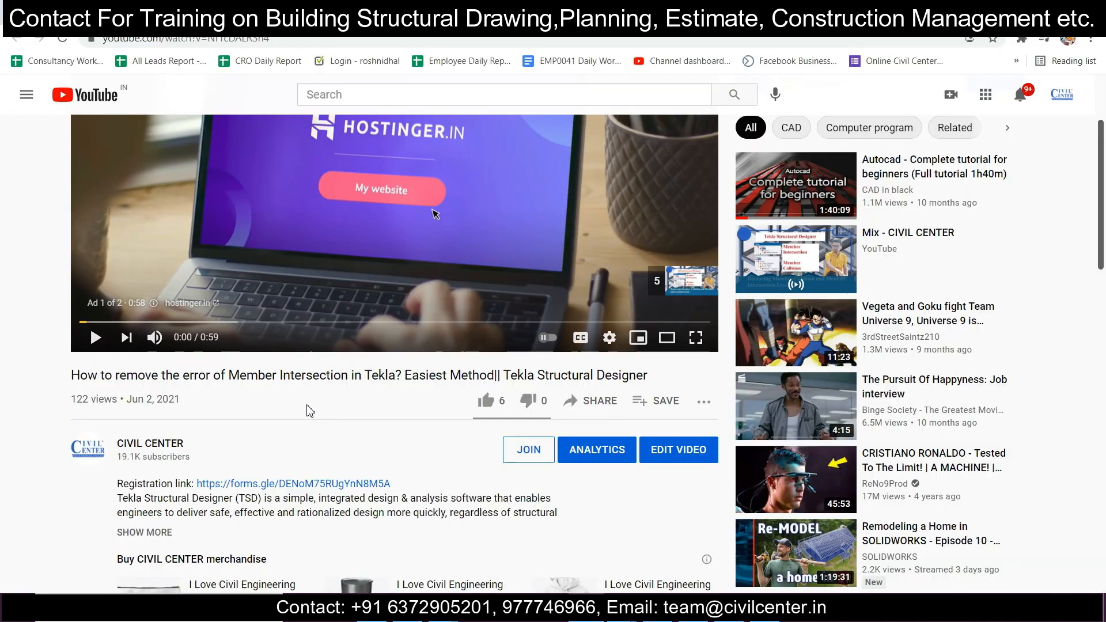
{"action": "scroll", "coordinate": [309, 403], "scroll_direction": "down", "scroll_amount": 4}
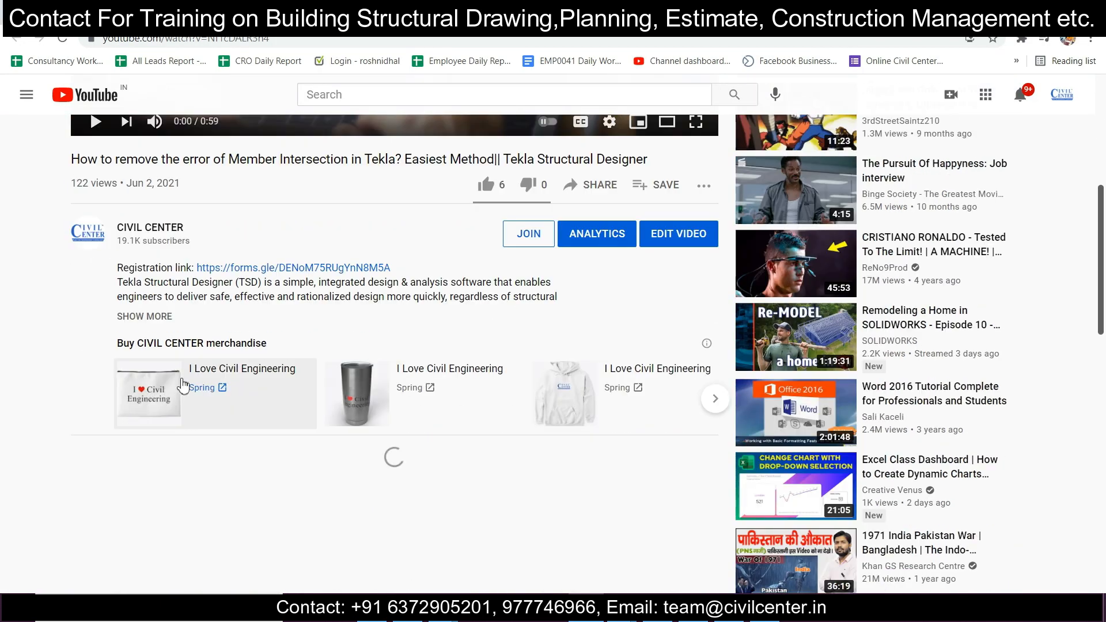
Step: Expand and read the Member Intersection video's description, and switch to the YouTube page of the Column Positioning of a 1100 sqft Building video
{"action": "left_click", "coordinate": [144, 317]}
{"action": "scroll", "coordinate": [226, 326], "scroll_direction": "down", "scroll_amount": 3}
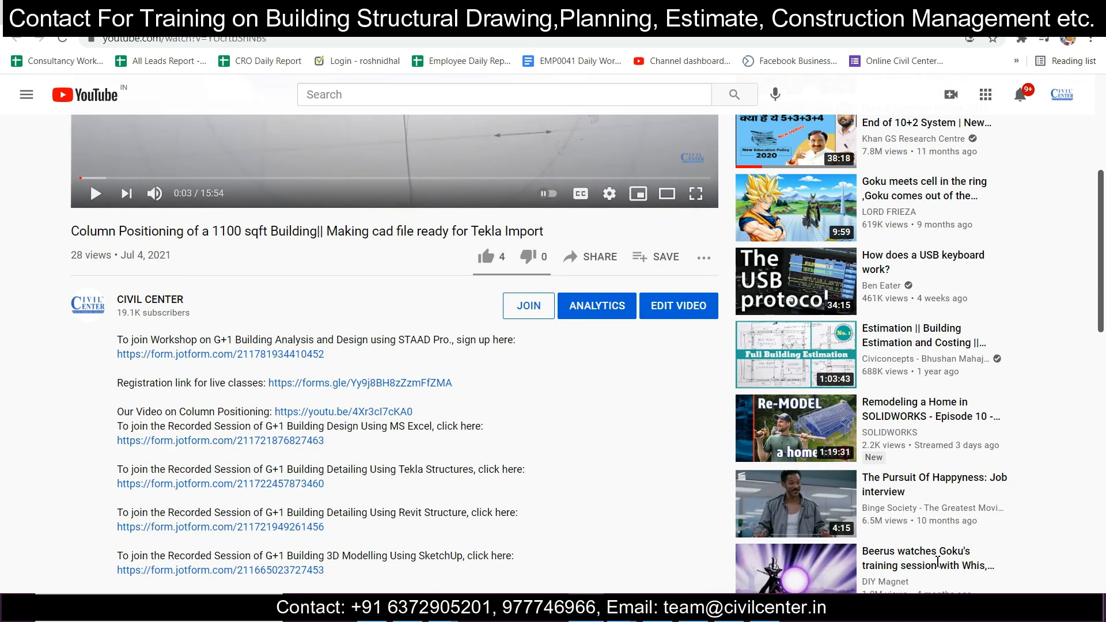
{"action": "scroll", "coordinate": [292, 320], "scroll_direction": "up", "scroll_amount": 2}
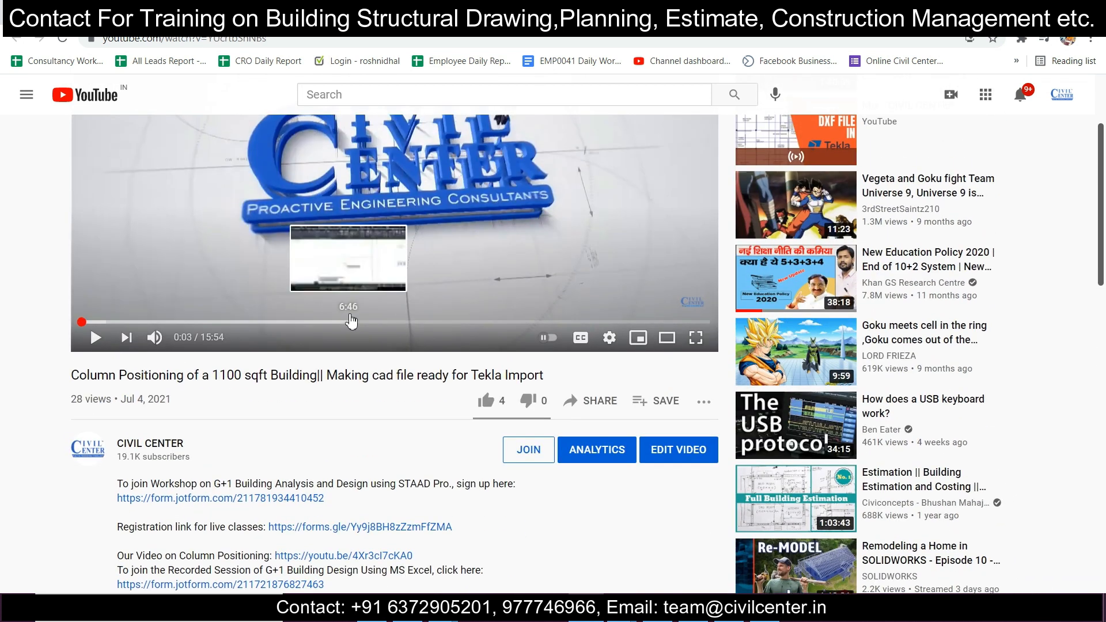
Step: Read the registration links in the description and open the form for the G+3 Building Planning and Design Using Tekla Structural Designer recorded sessions
{"action": "scroll", "coordinate": [375, 362], "scroll_direction": "down", "scroll_amount": 6}
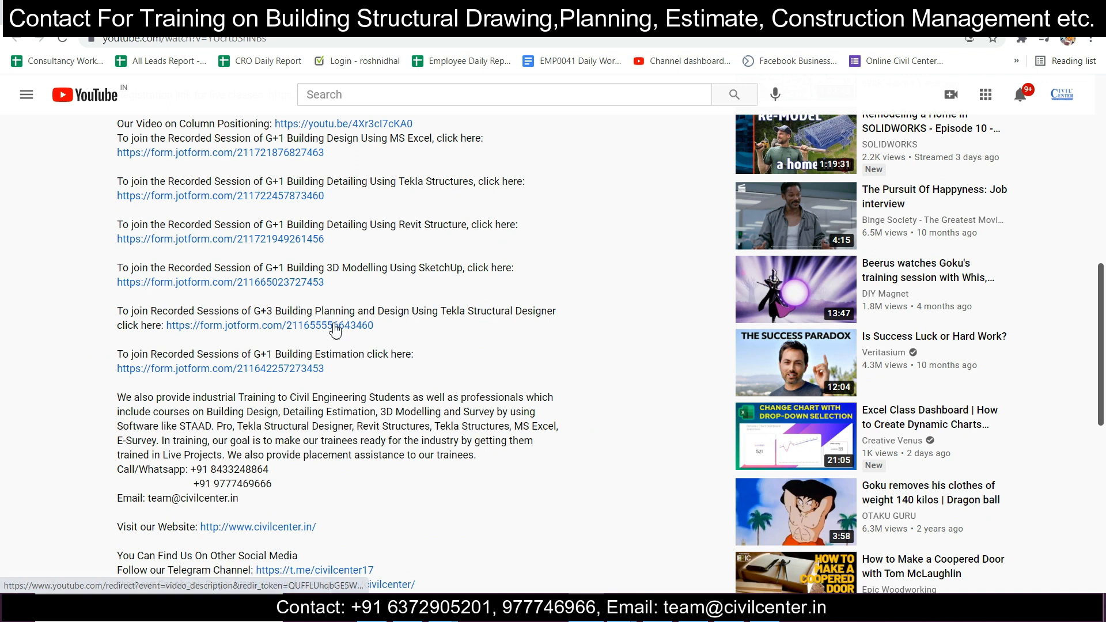
{"action": "scroll", "coordinate": [297, 365], "scroll_direction": "up", "scroll_amount": 1}
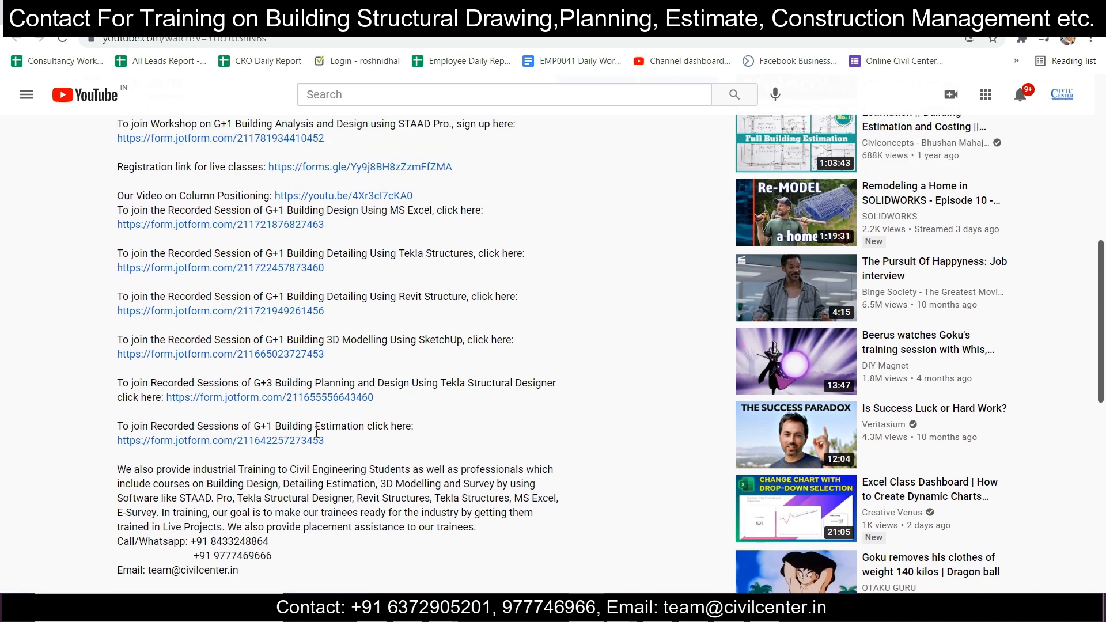
{"action": "scroll", "coordinate": [218, 387], "scroll_direction": "up", "scroll_amount": 3}
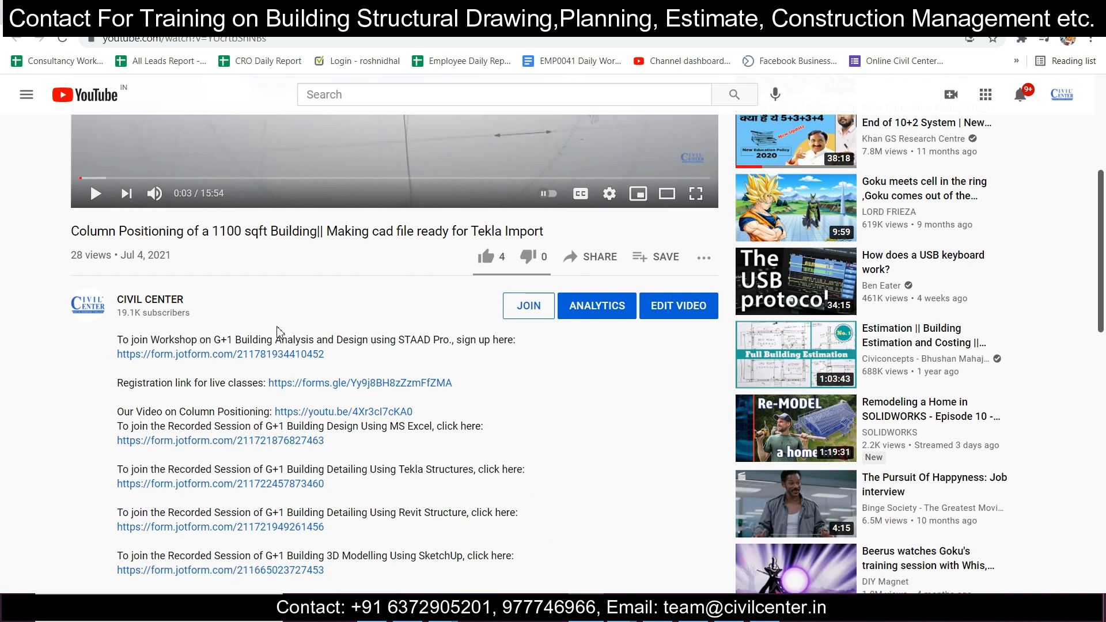
{"action": "scroll", "coordinate": [311, 376], "scroll_direction": "down", "scroll_amount": 4}
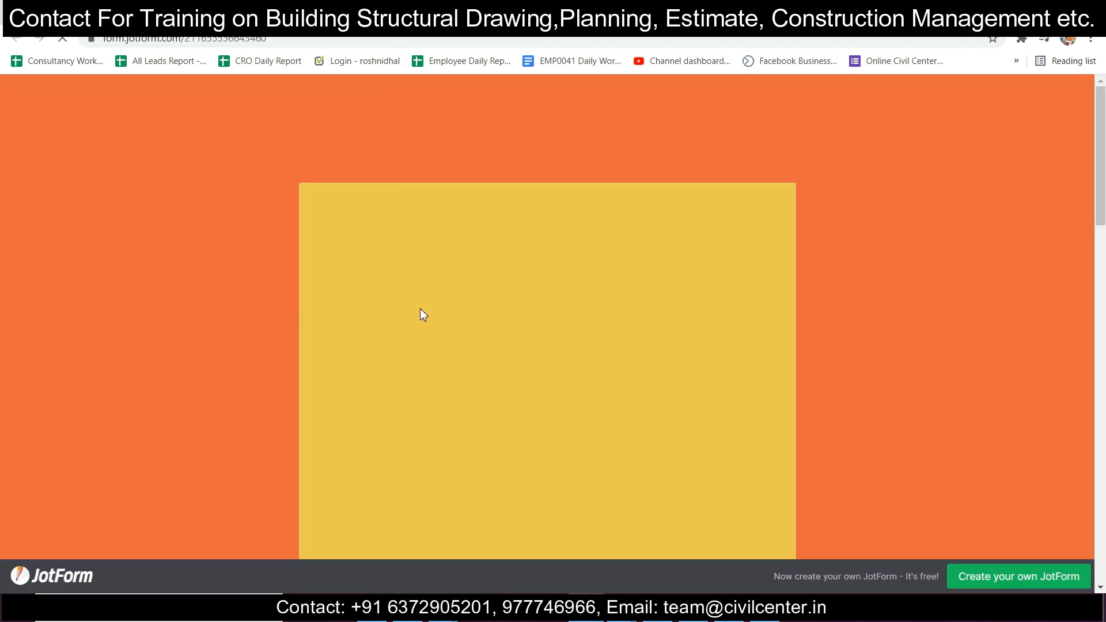
Step: Review the payment field at the end of the registration form and the course poster at its beginning
{"action": "scroll", "coordinate": [420, 308], "scroll_direction": "down", "scroll_amount": 20}
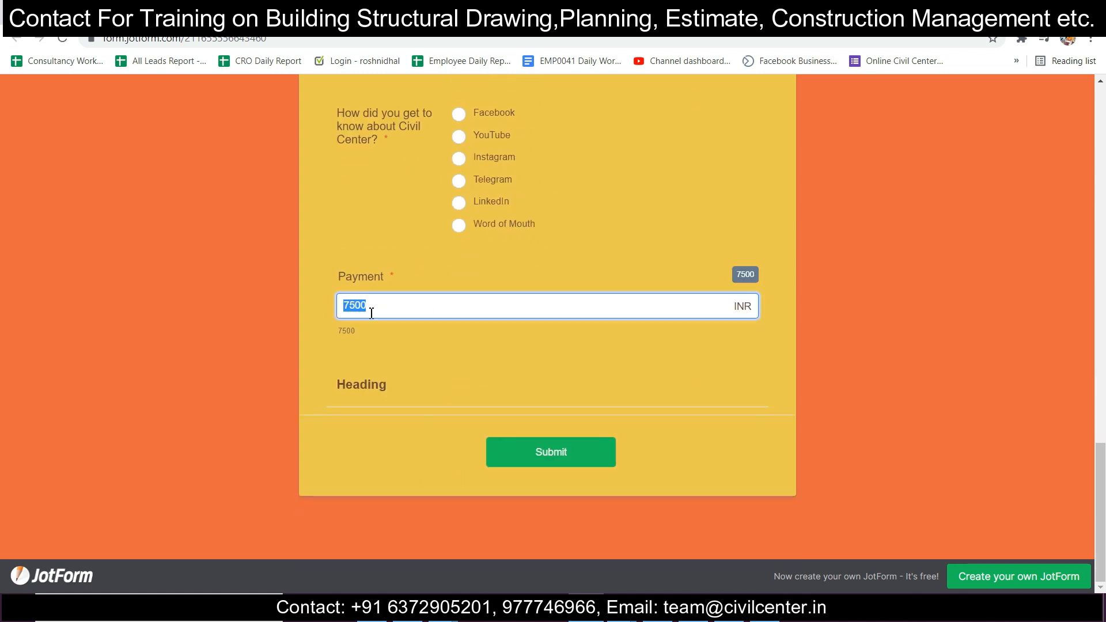
{"action": "left_click", "coordinate": [400, 313]}
{"action": "scroll", "coordinate": [452, 281], "scroll_direction": "up", "scroll_amount": 3}
{"action": "scroll", "coordinate": [450, 278], "scroll_direction": "up", "scroll_amount": 20}
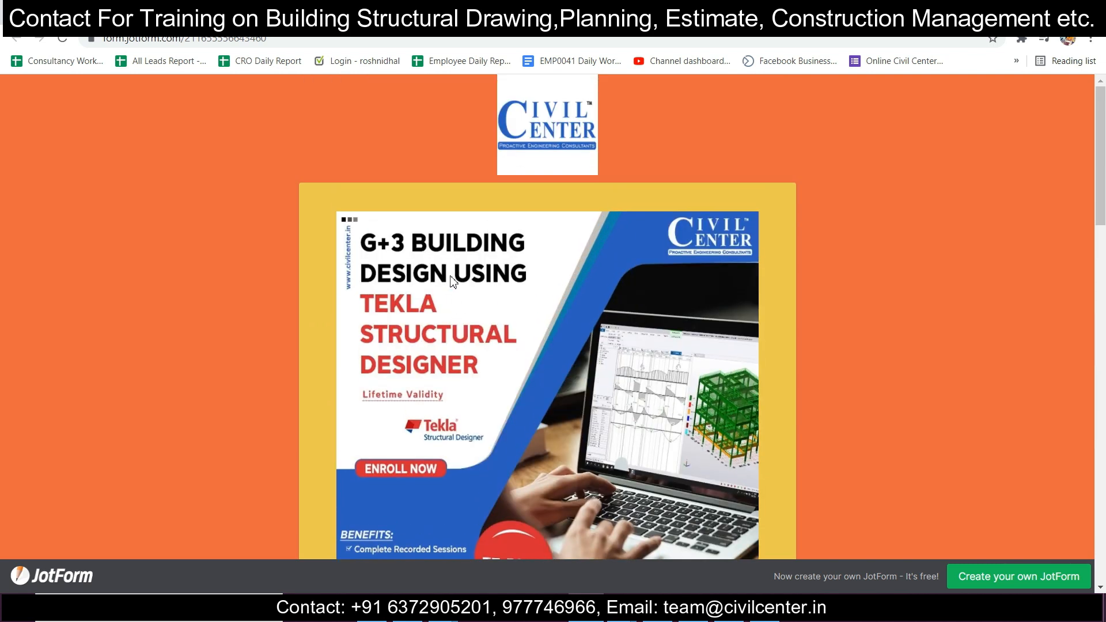
{"action": "scroll", "coordinate": [451, 280], "scroll_direction": "down", "scroll_amount": 10}
{"action": "scroll", "coordinate": [450, 276], "scroll_direction": "up", "scroll_amount": 1}
Step: Go through the form's name, university/company, email, trainee type and payment fields without filling them in
{"action": "left_click", "coordinate": [543, 210]}
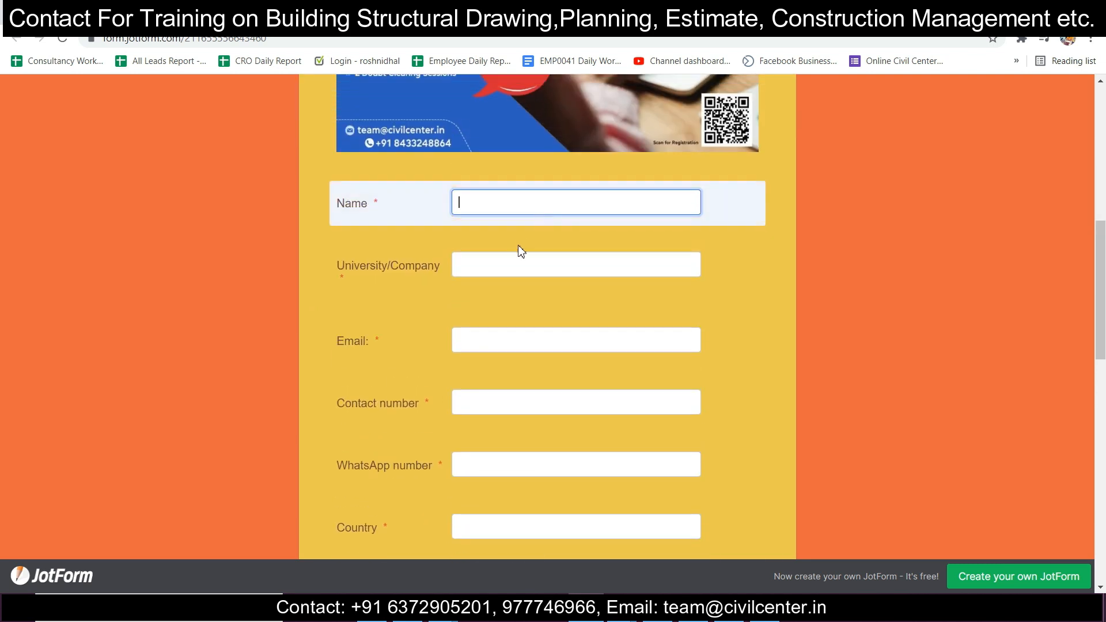
{"action": "left_click", "coordinate": [507, 268]}
{"action": "left_click", "coordinate": [482, 352]}
{"action": "scroll", "coordinate": [481, 353], "scroll_direction": "down", "scroll_amount": 13}
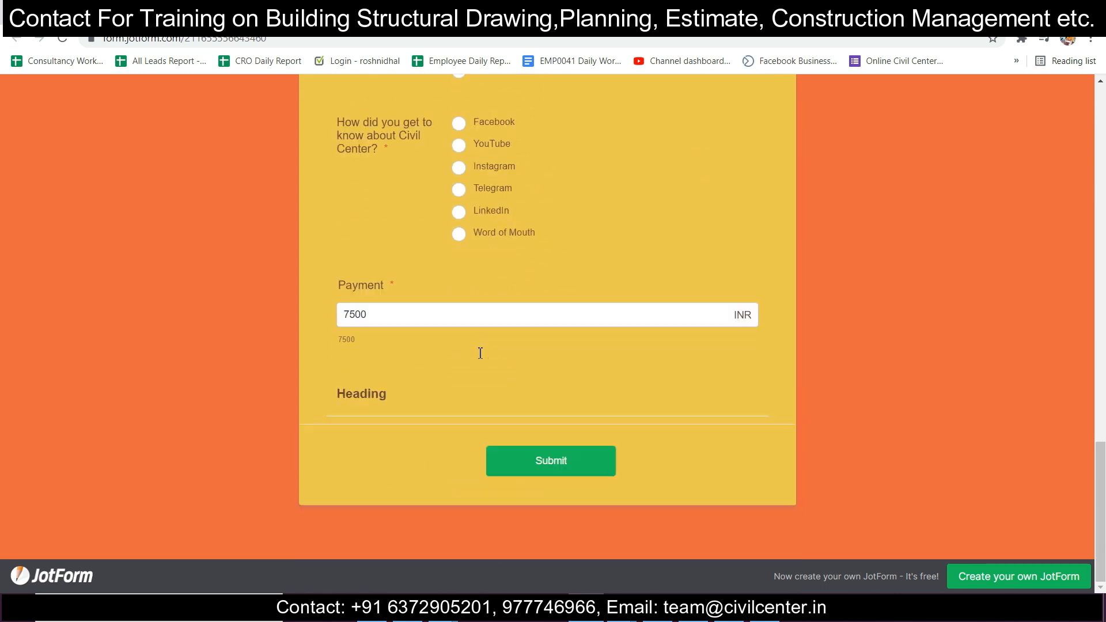
{"action": "left_click", "coordinate": [487, 310]}
{"action": "scroll", "coordinate": [488, 295], "scroll_direction": "up", "scroll_amount": 20}
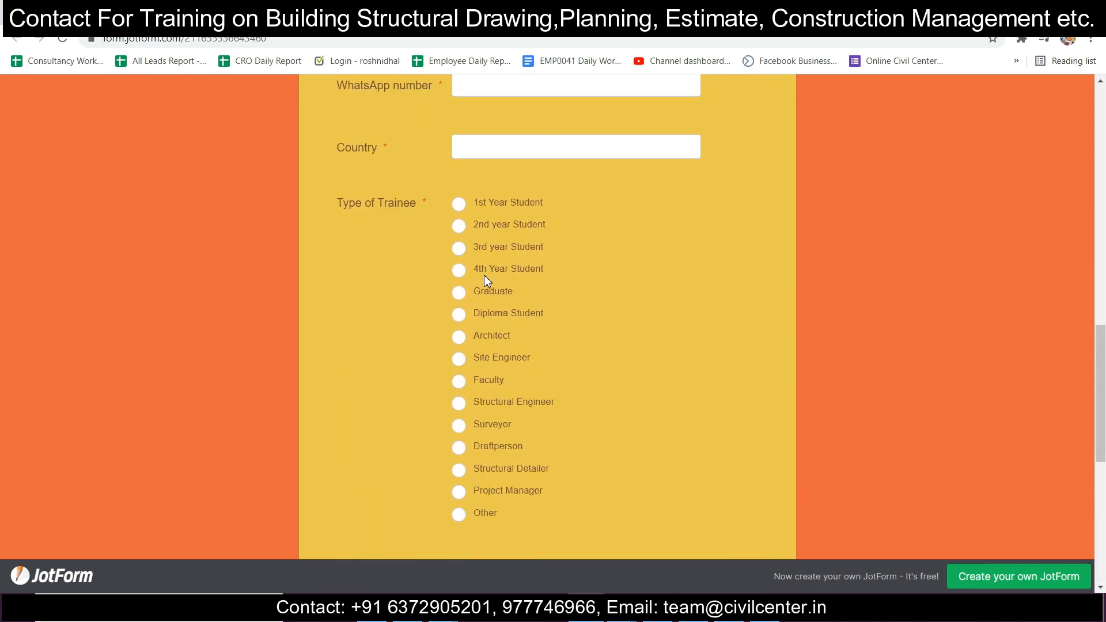
{"action": "scroll", "coordinate": [487, 281], "scroll_direction": "up", "scroll_amount": 1}
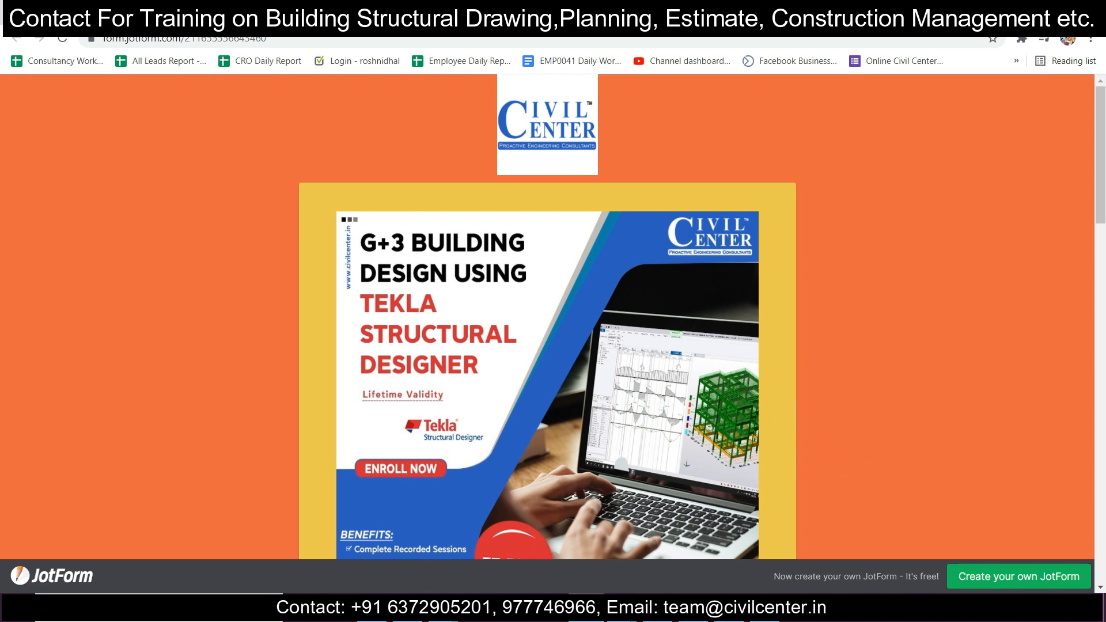
Step: Switch to AutoCAD and bring up the Structural Drawing A2 Formats Metric drawing
{"action": "mouse_move", "coordinate": [621, 606]}
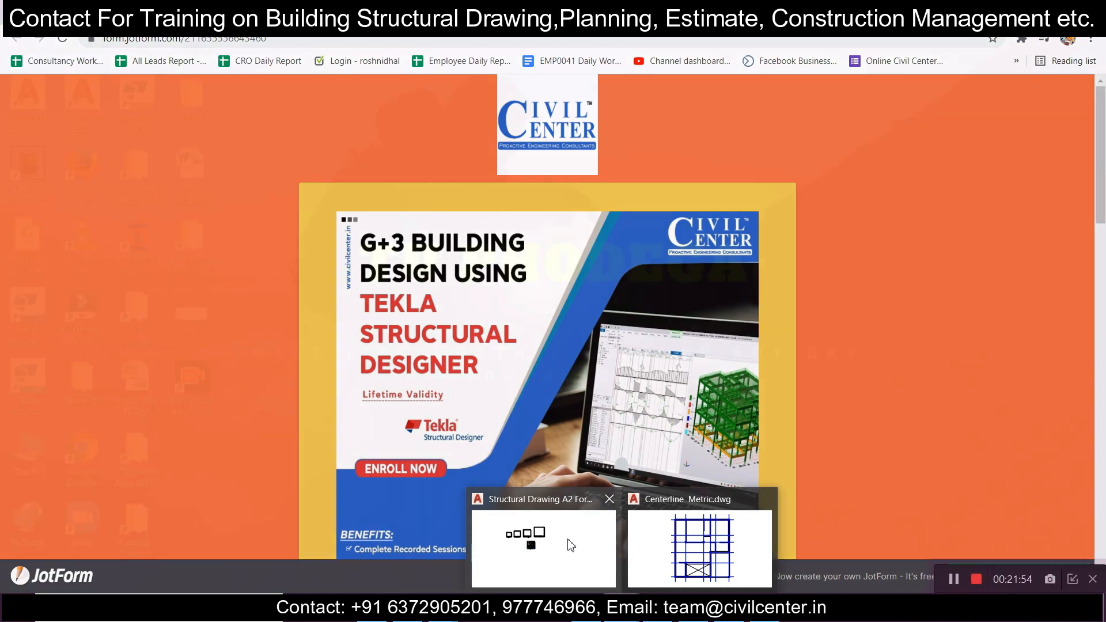
{"action": "left_click", "coordinate": [568, 540]}
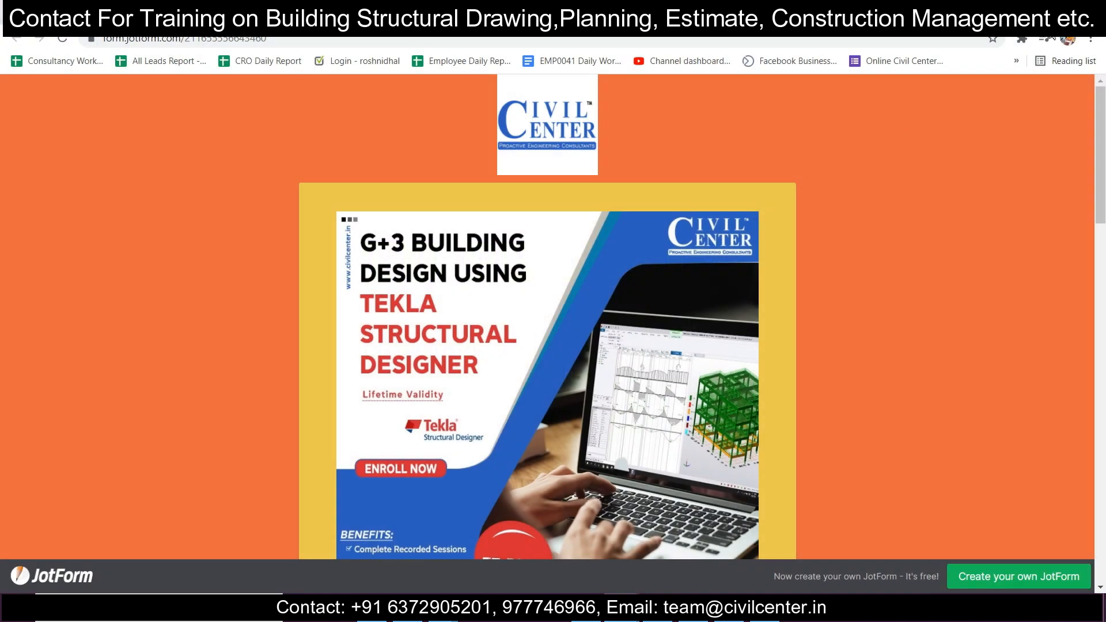
{"action": "mouse_move", "coordinate": [622, 606]}
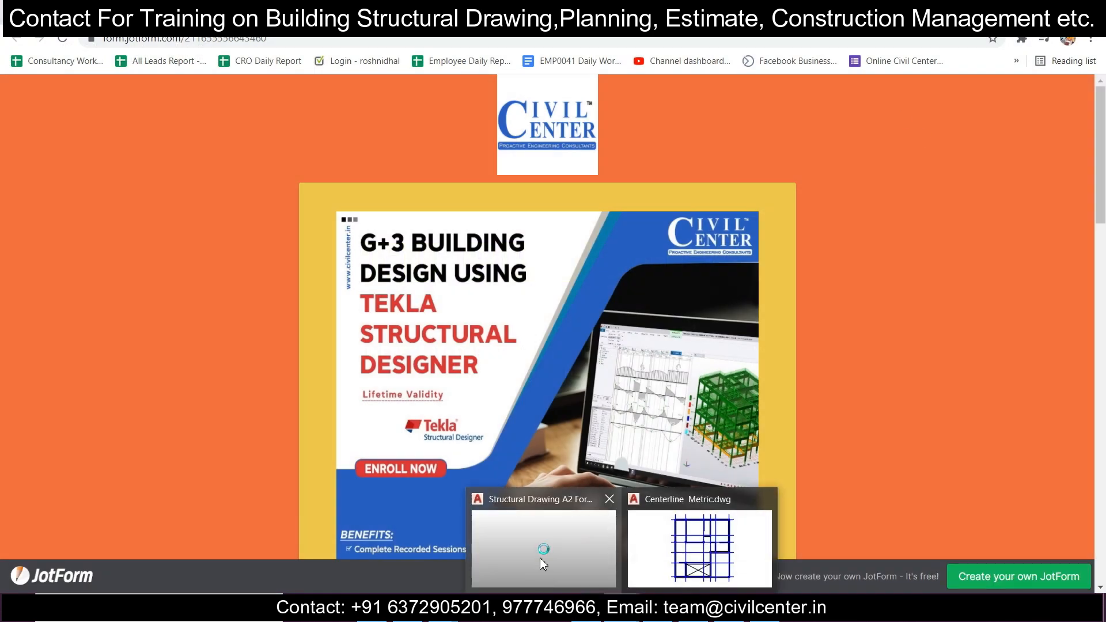
{"action": "left_click", "coordinate": [670, 570]}
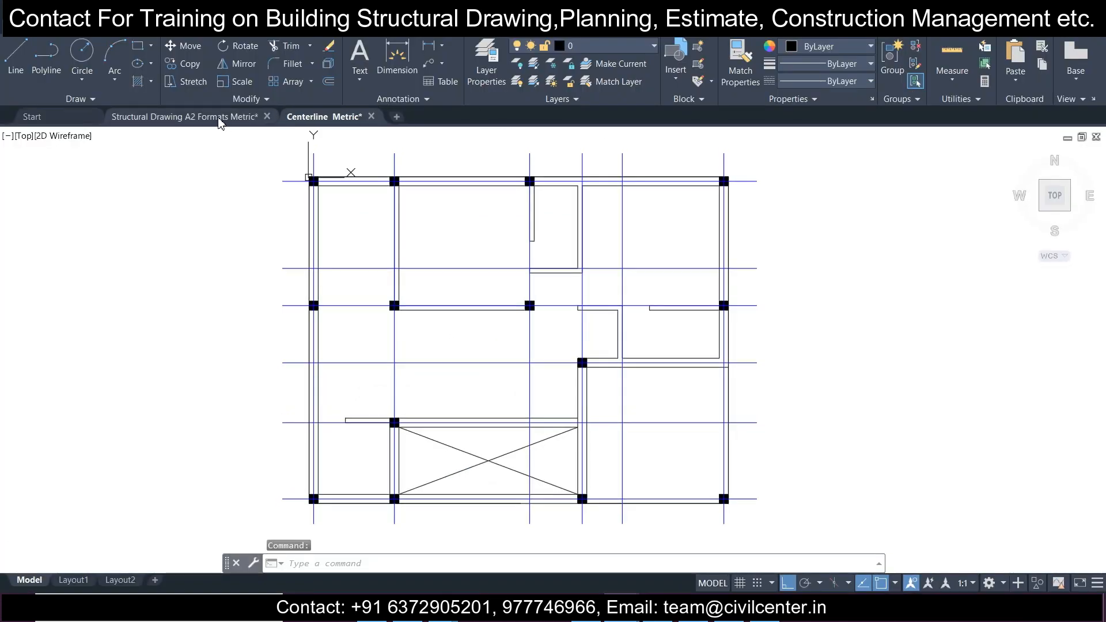
{"action": "left_click", "coordinate": [224, 118]}
Step: Examine the beam sections, staircase, column and footing details on the completed structural drawing sheet
{"action": "scroll", "coordinate": [494, 264], "scroll_direction": "up", "scroll_amount": 4}
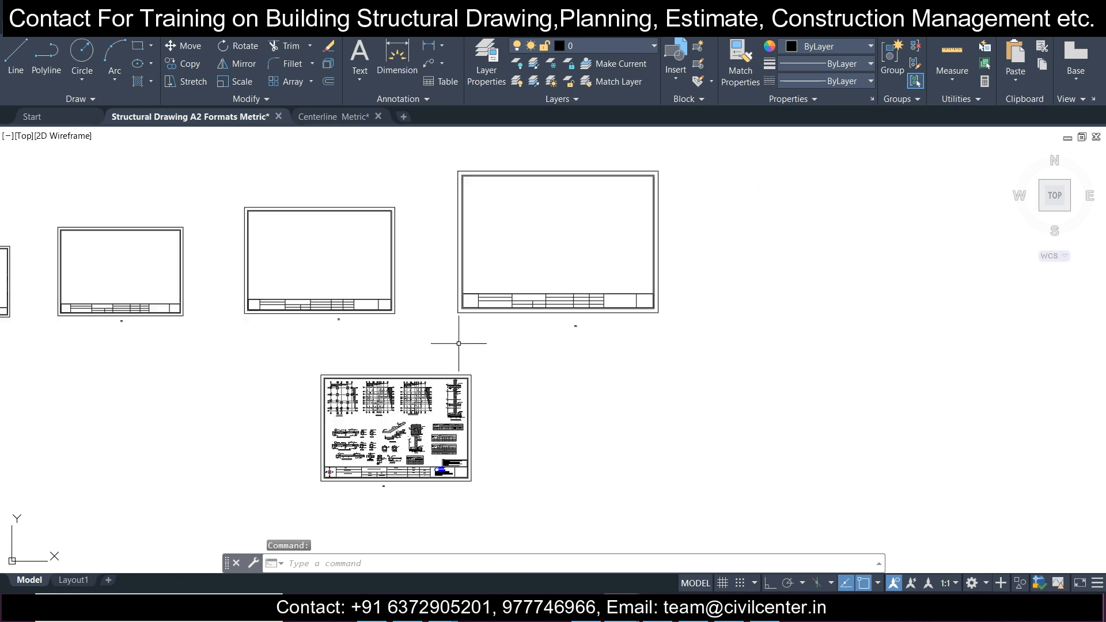
{"action": "scroll", "coordinate": [399, 424], "scroll_direction": "up", "scroll_amount": 2}
{"action": "scroll", "coordinate": [389, 431], "scroll_direction": "up", "scroll_amount": 4}
{"action": "mouse_move", "coordinate": [390, 431]}
{"action": "middle_mouse_down"}
{"action": "mouse_move", "coordinate": [511, 309]}
{"action": "mouse_move", "coordinate": [534, 256]}
{"action": "middle_mouse_up"}
{"action": "scroll", "coordinate": [438, 288], "scroll_direction": "up", "scroll_amount": 3}
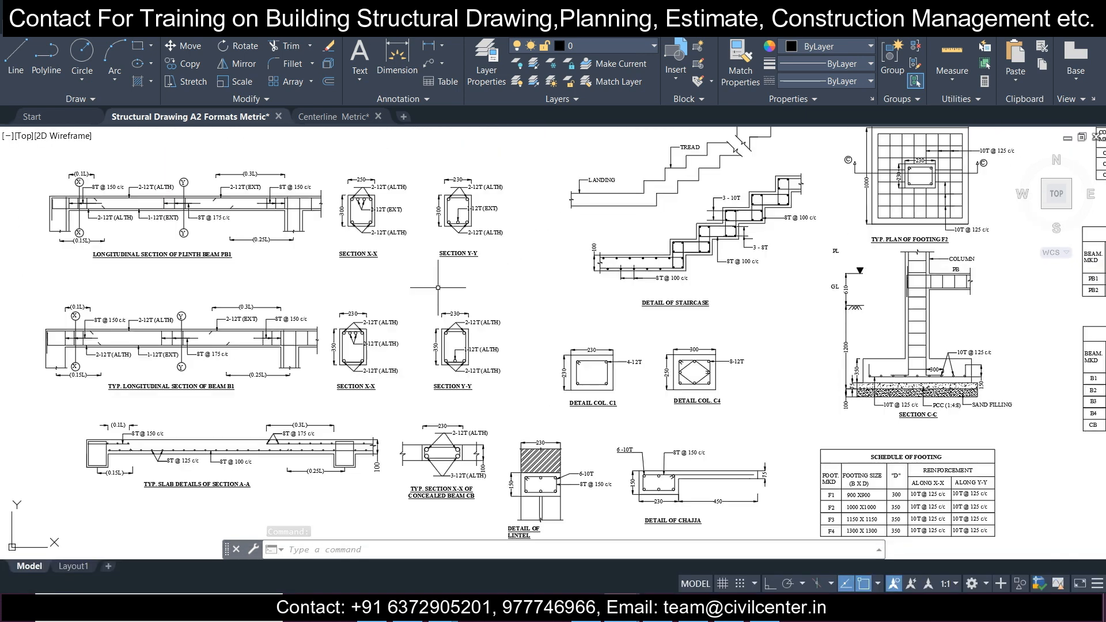
Step: Examine the foundation, plinth beam and typical roof beam column layouts on the structural sheet
{"action": "middle_click_drag", "start_coordinate": [438, 289], "coordinate": [419, 350]}
{"action": "scroll", "coordinate": [455, 283], "scroll_direction": "up", "scroll_amount": 5}
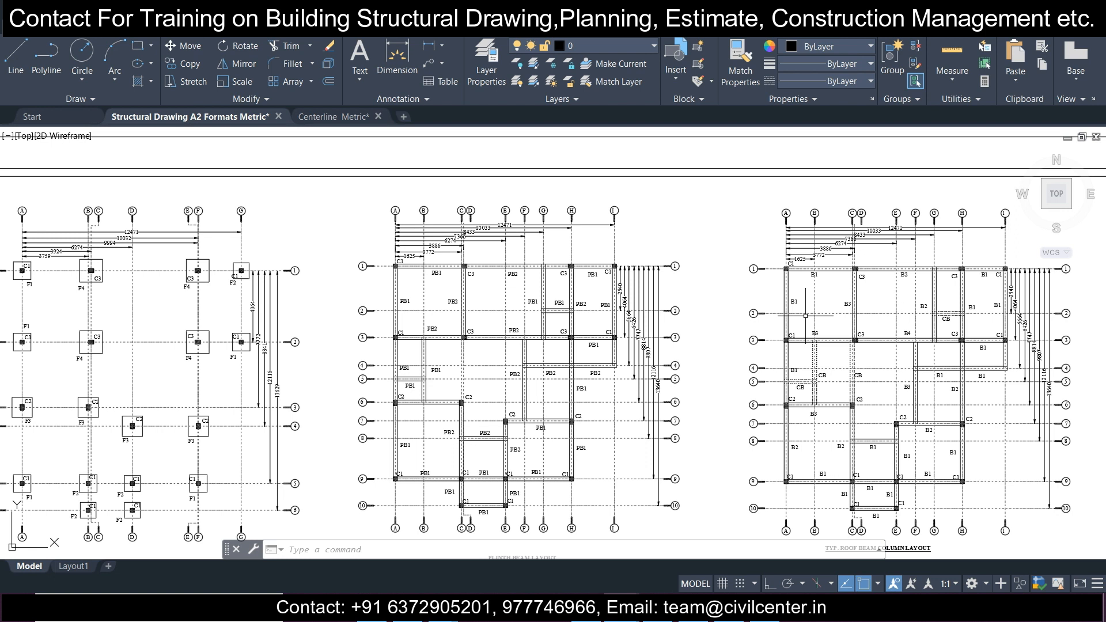
{"action": "scroll", "coordinate": [614, 281], "scroll_direction": "down", "scroll_amount": 3}
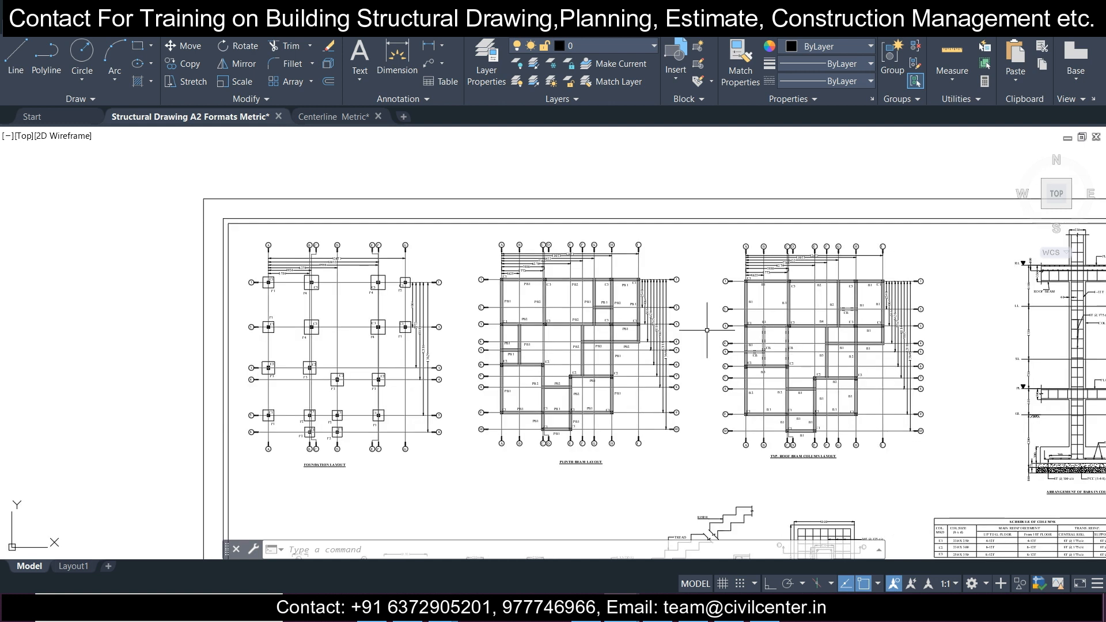
Step: Inspect the column bar arrangement and the reinforcement schedules, and show the whole structural sheet
{"action": "mouse_move", "coordinate": [994, 388]}
{"action": "middle_mouse_down"}
{"action": "mouse_move", "coordinate": [547, 294]}
{"action": "mouse_move", "coordinate": [562, 312]}
{"action": "mouse_move", "coordinate": [814, 321]}
{"action": "middle_mouse_up"}
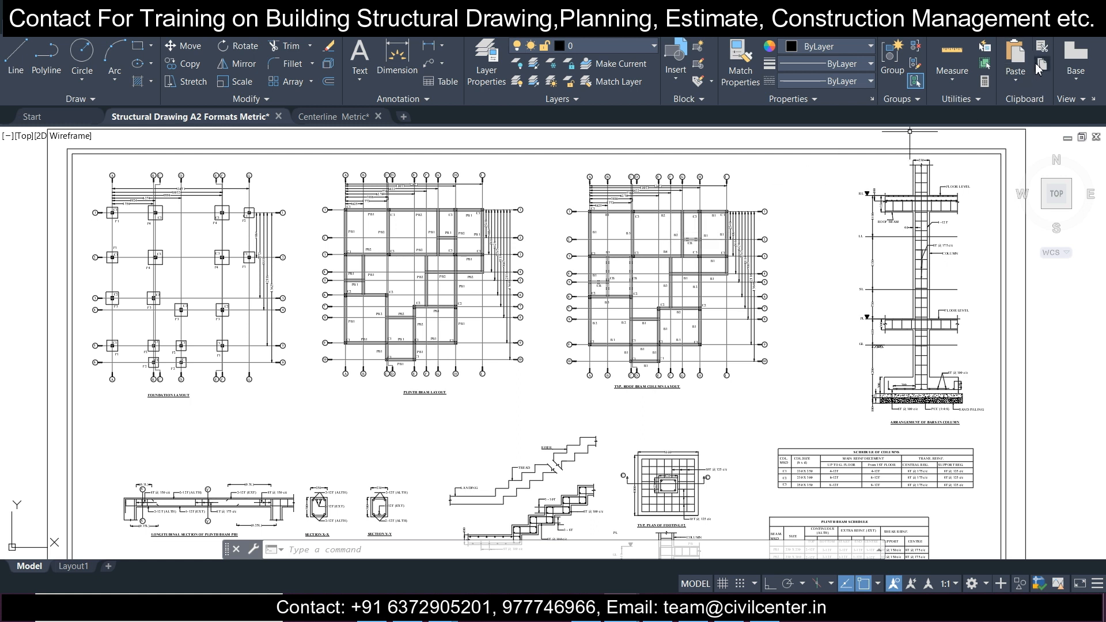
{"action": "scroll", "coordinate": [510, 293], "scroll_direction": "up", "scroll_amount": 2}
{"action": "mouse_move", "coordinate": [752, 275]}
{"action": "middle_mouse_down"}
{"action": "mouse_move", "coordinate": [489, 308]}
{"action": "mouse_move", "coordinate": [339, 306]}
{"action": "middle_mouse_up"}
{"action": "scroll", "coordinate": [515, 285], "scroll_direction": "down", "scroll_amount": 4}
{"action": "middle_click_drag", "start_coordinate": [515, 284], "coordinate": [619, 225]}
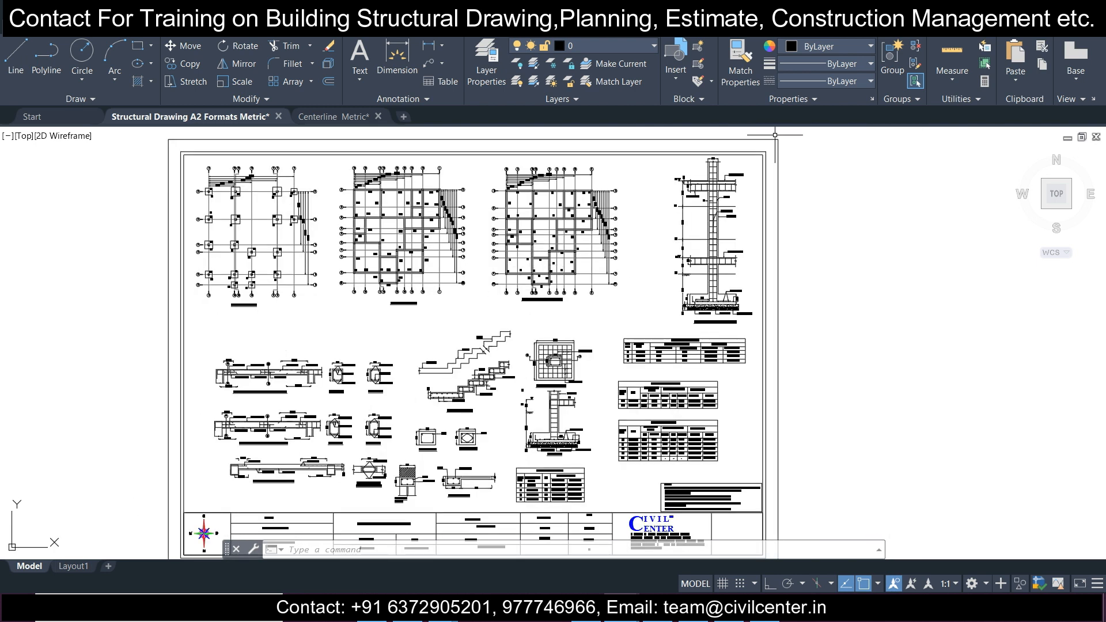